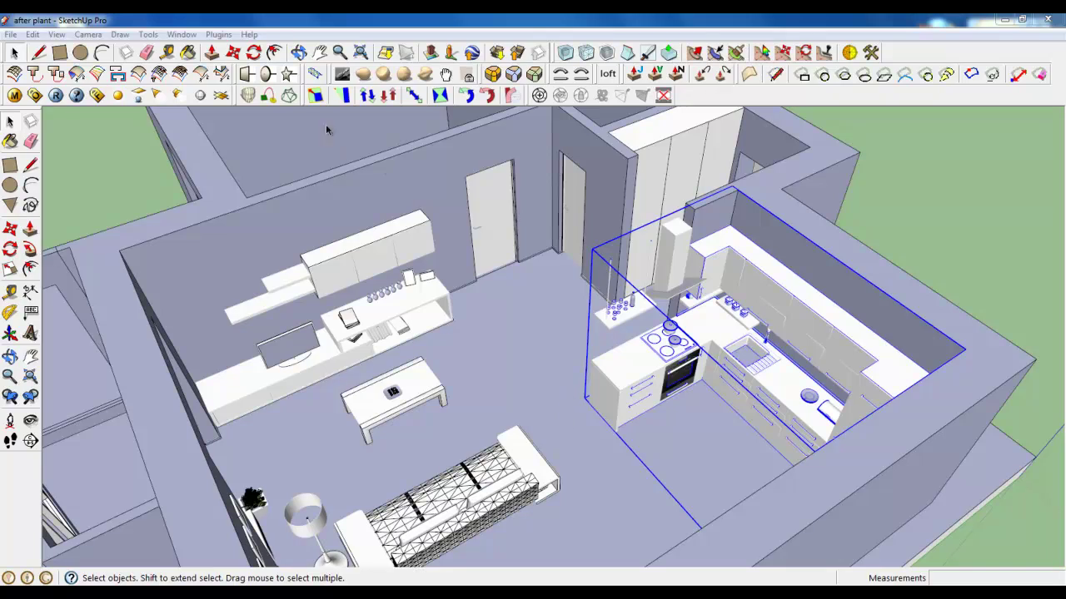
- Orbit to an overview of the apartment and select the box on the TV unit
click(215, 55)
scroll(533, 333, down, 3)
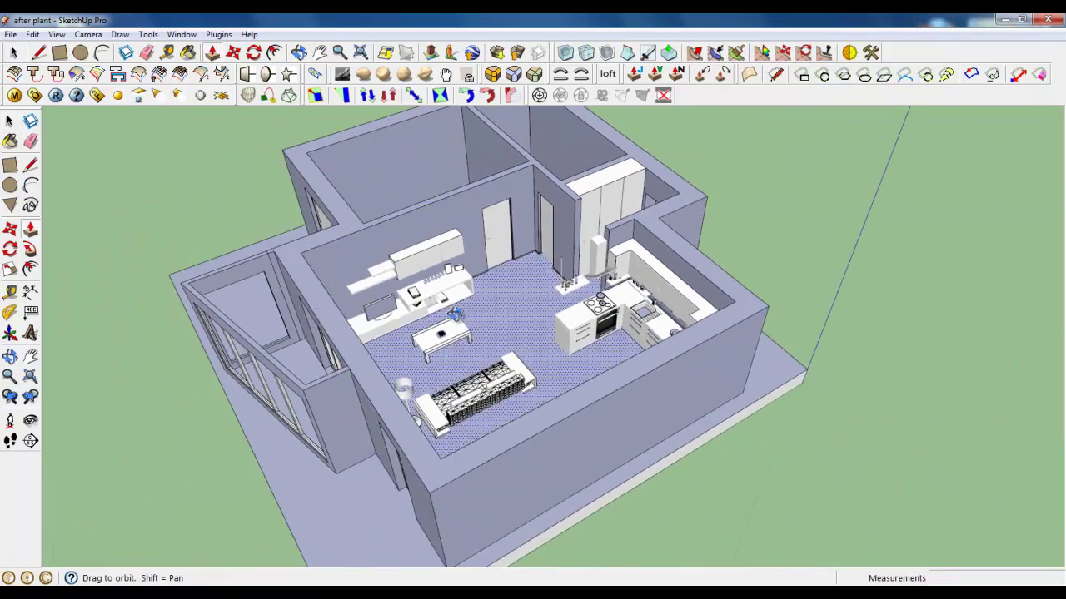
mouse_move(533, 333)
middle_down()
mouse_move(820, 340)
mouse_move(286, 404)
mouse_move(725, 380)
middle_up()
scroll(630, 369, down, 3)
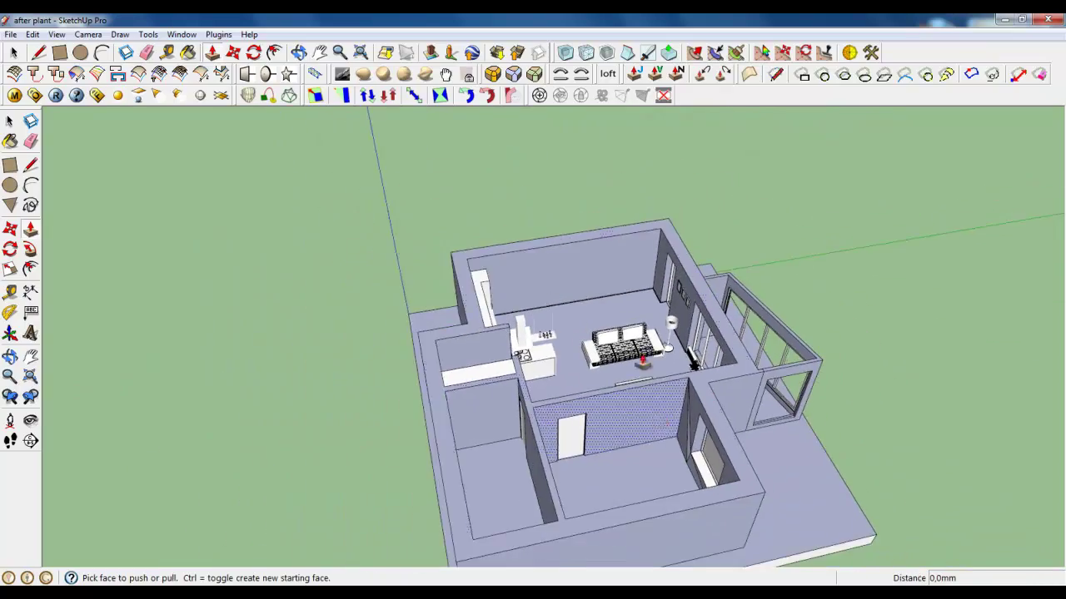
scroll(629, 258, up, 5)
scroll(646, 269, down, 3)
mouse_move(646, 269)
middle_down()
mouse_move(549, 269)
mouse_move(691, 260)
middle_up()
scroll(583, 264, up, 5)
scroll(583, 265, up, 3)
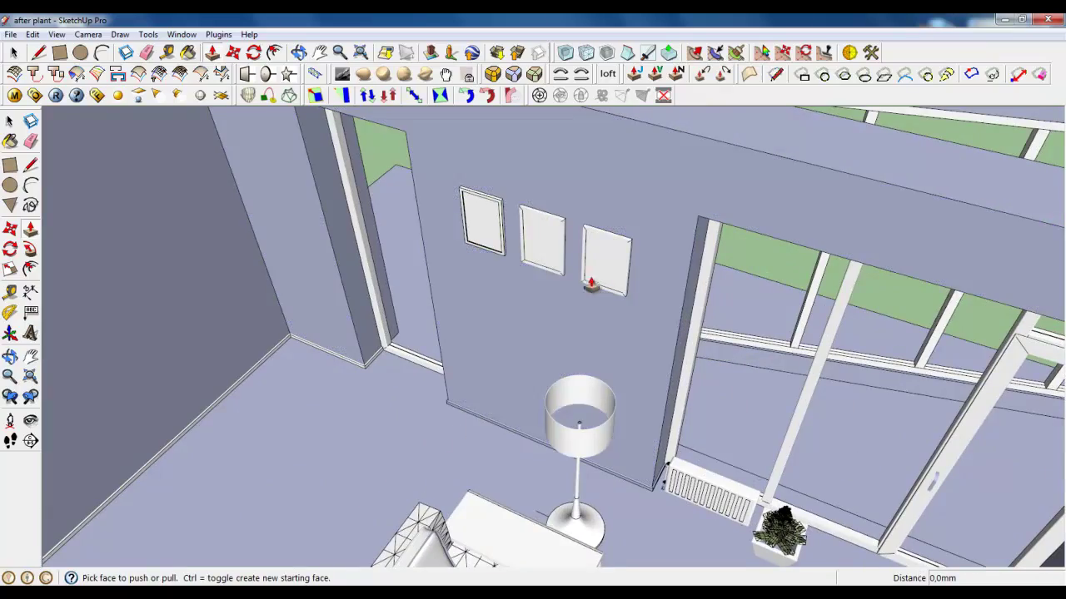
scroll(602, 302, down, 3)
key(space)
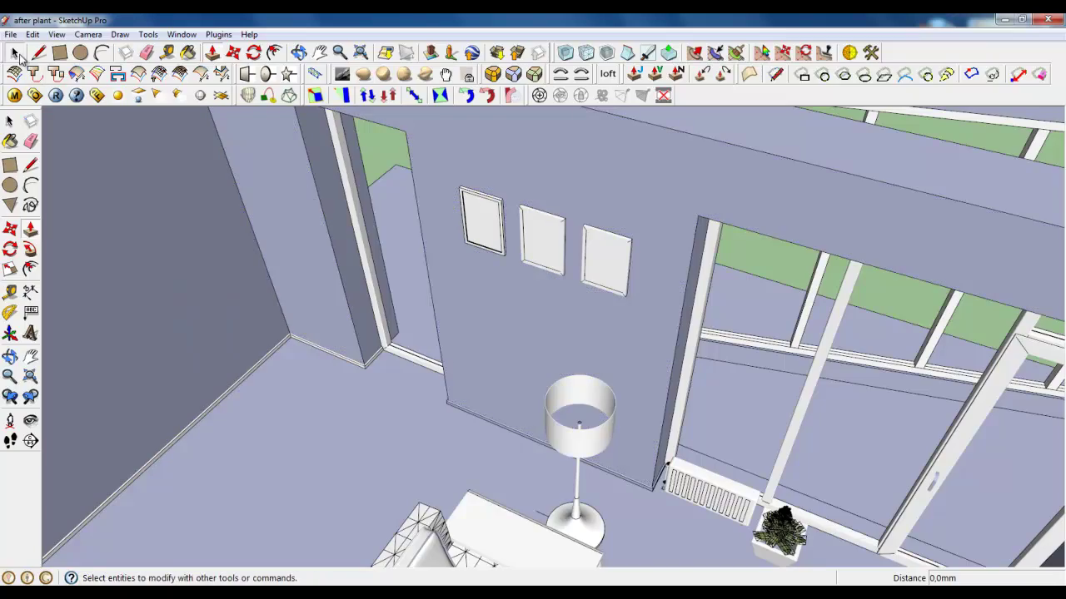
scroll(602, 302, down, 2)
mouse_move(602, 302)
middle_down()
mouse_move(603, 266)
mouse_move(487, 314)
middle_up()
scroll(488, 315, down, 3)
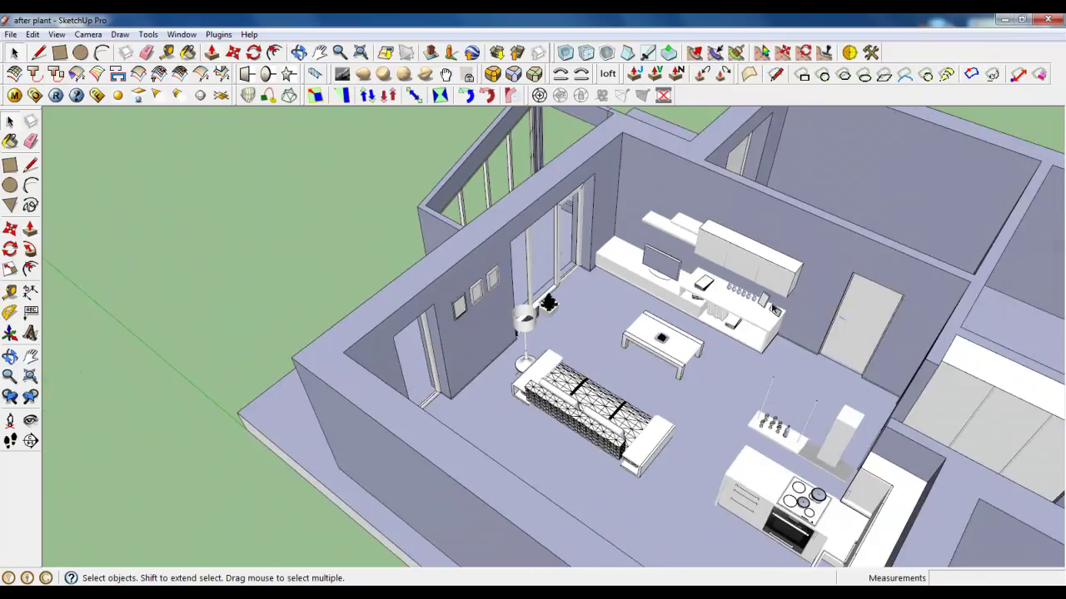
scroll(775, 308, up, 4)
click(714, 309)
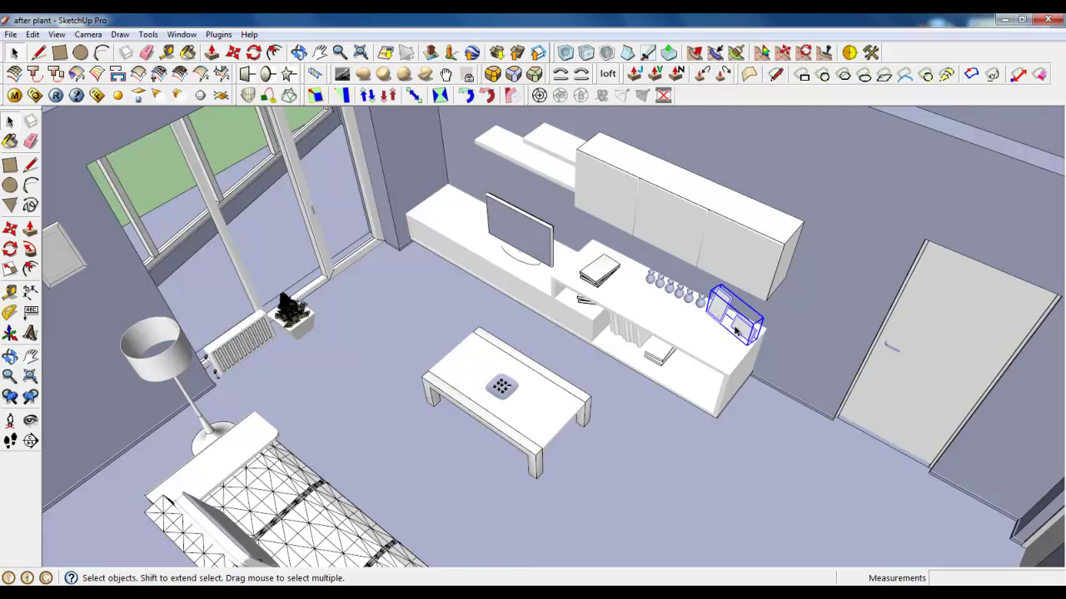
scroll(736, 331, down, 2)
scroll(736, 331, down, 2)
scroll(700, 299, up, 4)
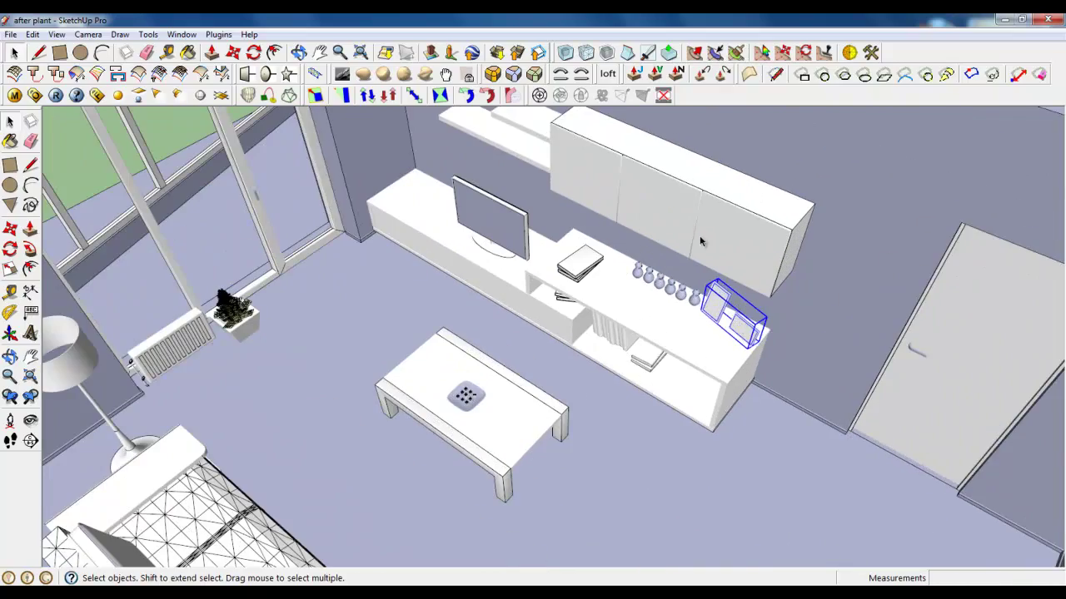
scroll(699, 241, down, 3)
scroll(692, 227, down, 2)
middle_drag(598, 367, 889, 365)
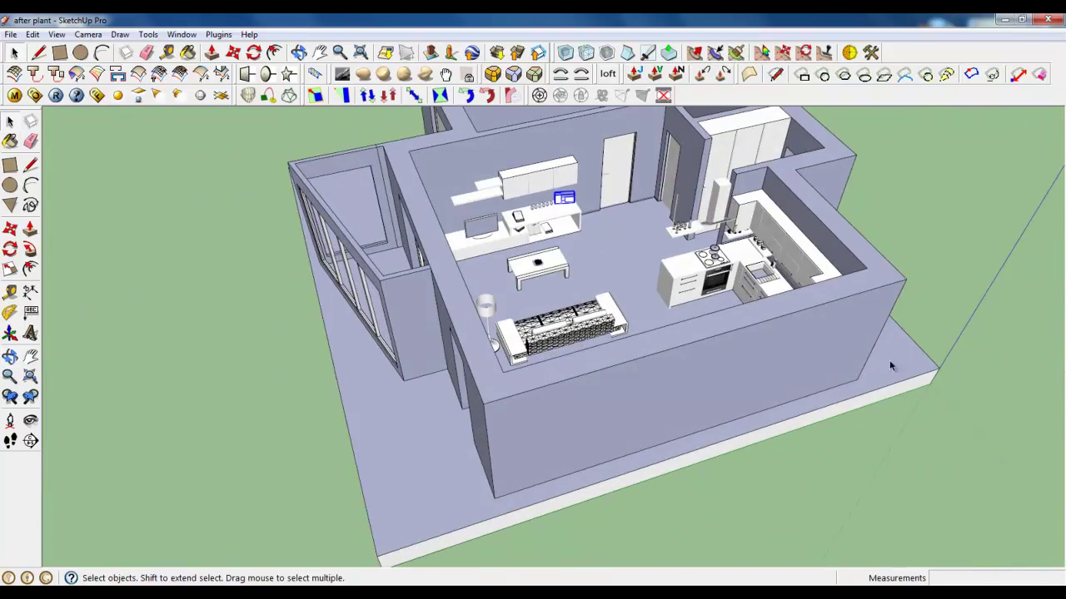
scroll(578, 414, down, 2)
middle_drag(578, 414, 618, 357)
scroll(512, 339, up, 3)
- Hide the kitchen group
right_click(512, 340)
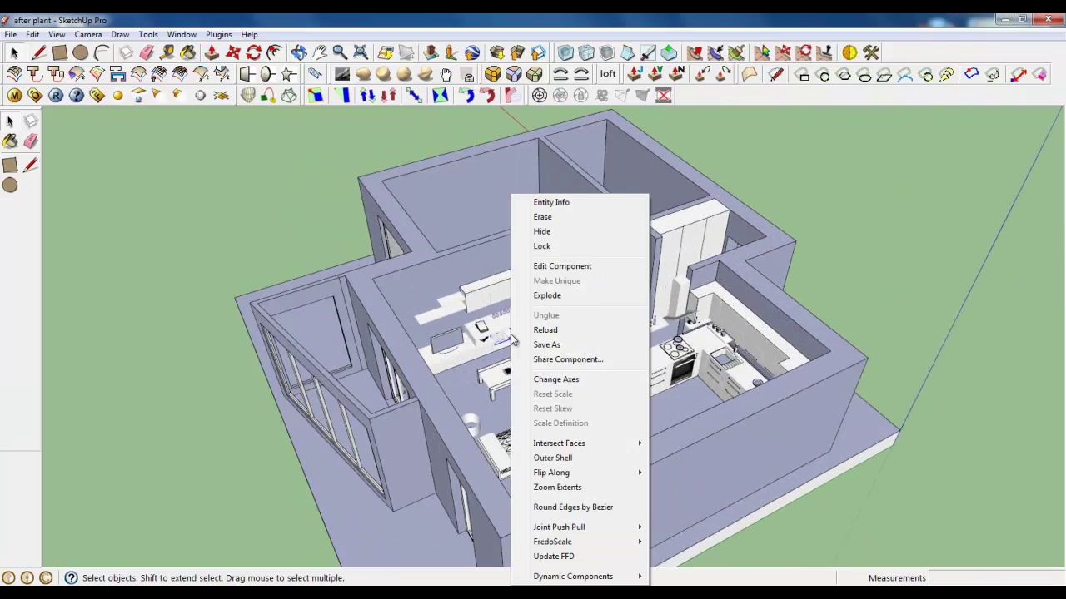
click(483, 329)
click(491, 308)
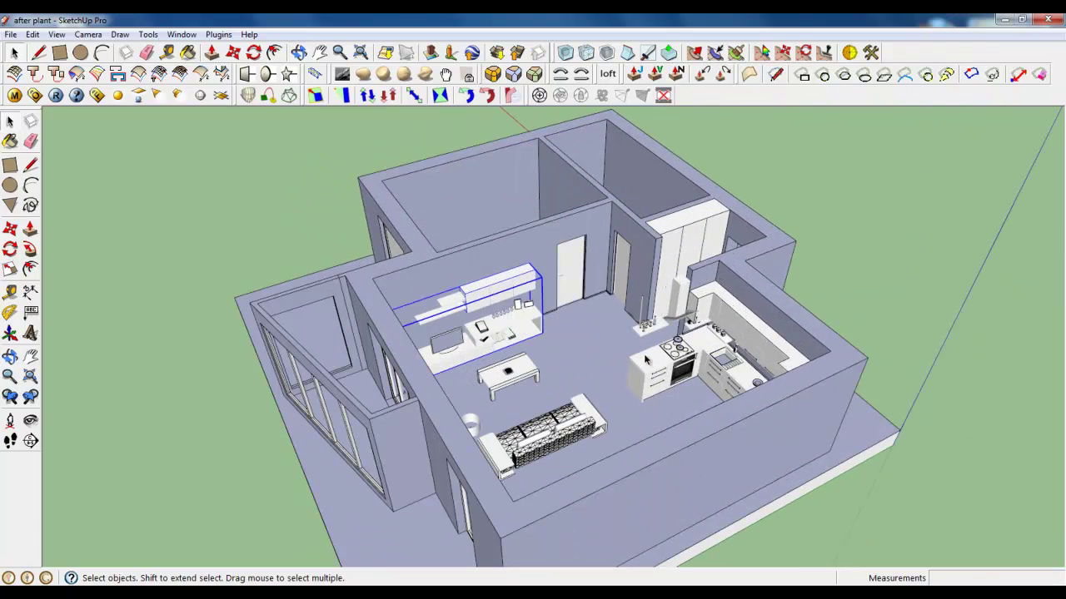
right_click(663, 353)
click(740, 80)
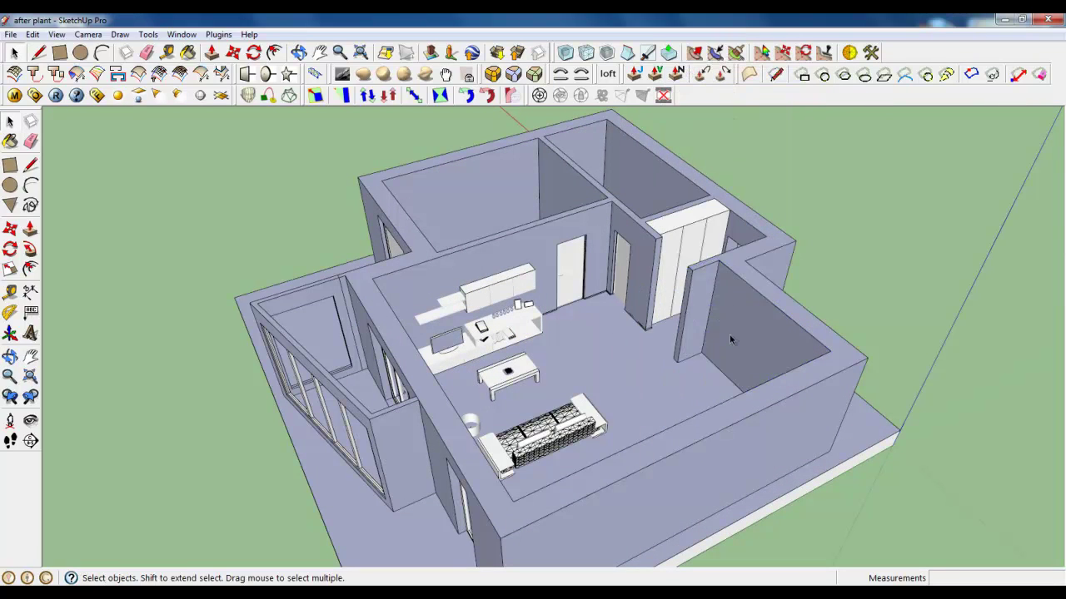
- Hide the sofa and orbit toward the room's far wall
middle_drag(729, 334, 478, 381)
scroll(478, 380, up, 5)
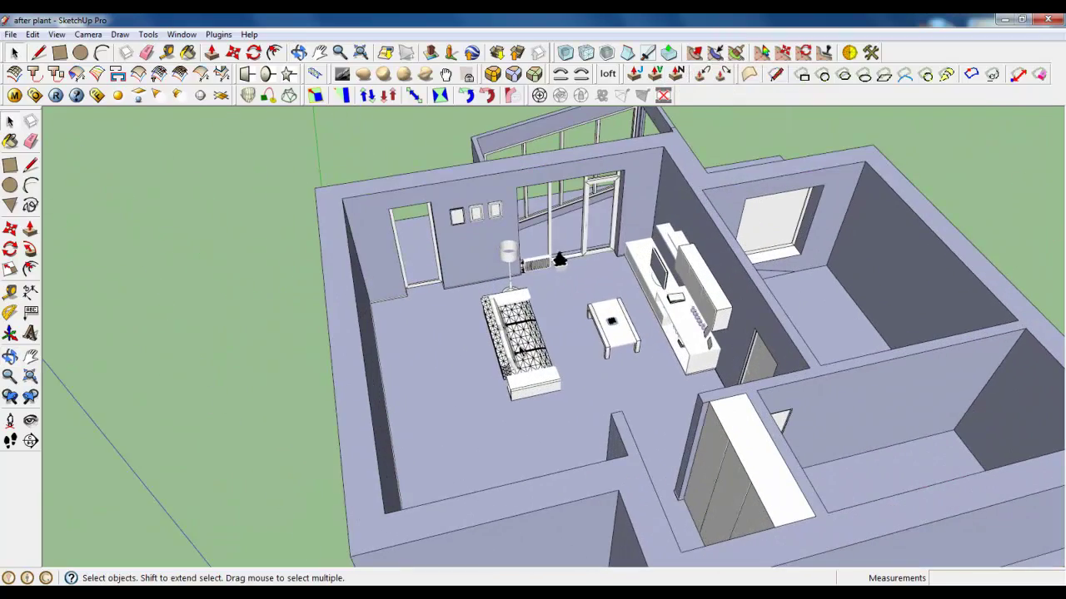
click(516, 333)
right_click(522, 333)
click(552, 246)
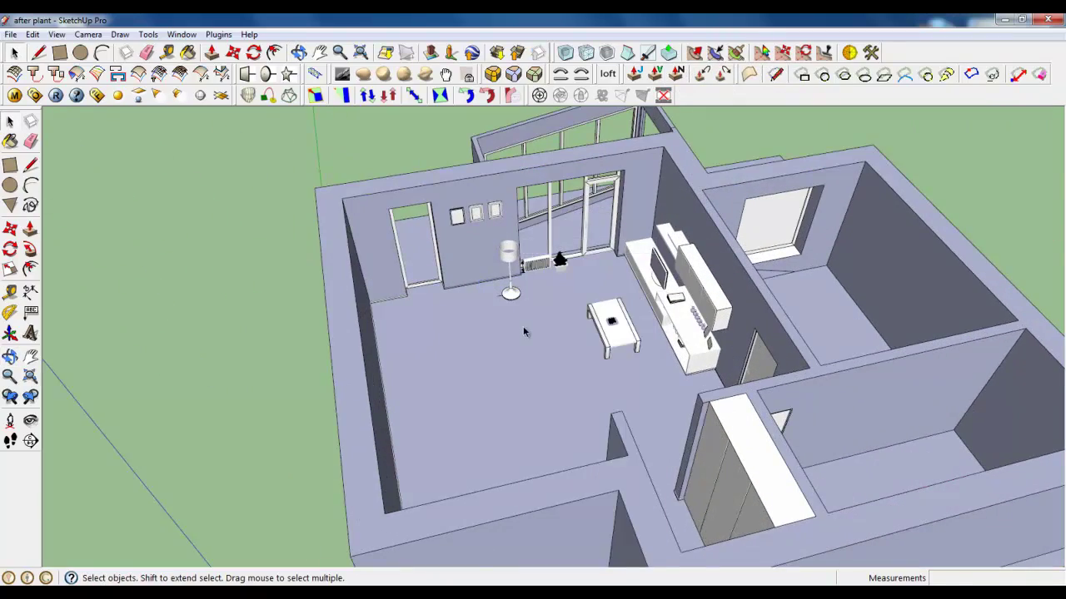
mouse_move(523, 325)
middle_down()
mouse_move(566, 350)
mouse_move(464, 332)
mouse_move(459, 300)
mouse_move(595, 340)
middle_up()
scroll(459, 299, up, 2)
scroll(613, 334, up, 3)
scroll(613, 334, down, 3)
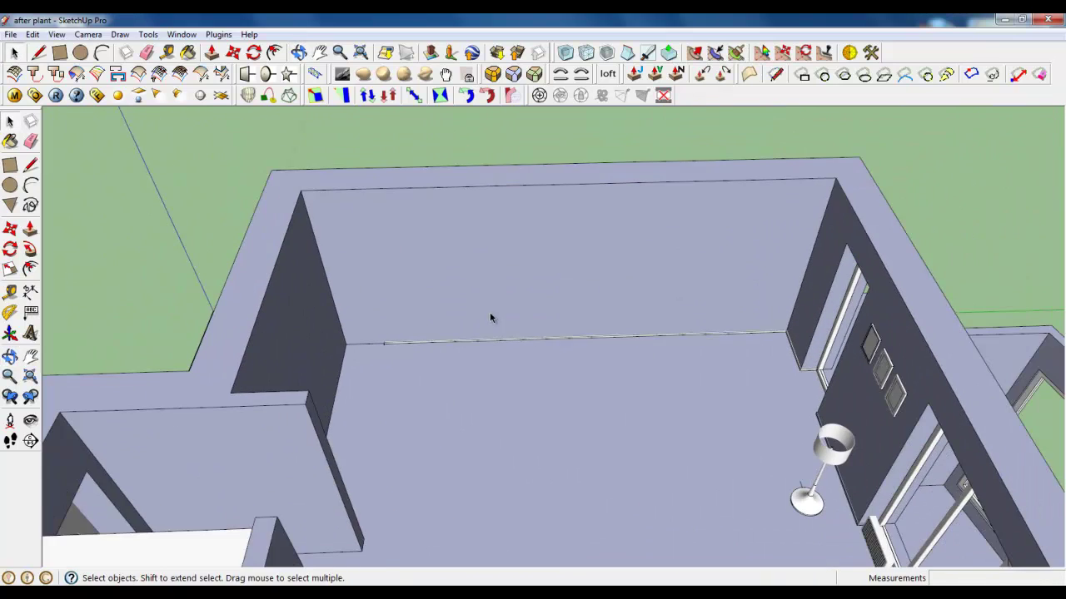
middle_drag(492, 316, 606, 364)
scroll(628, 352, up, 3)
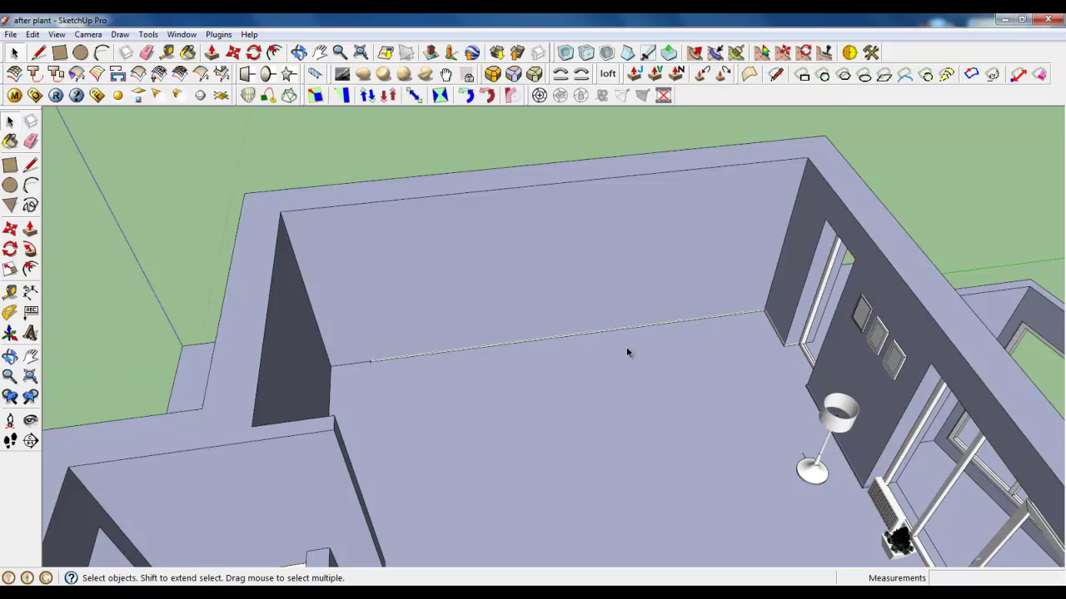
scroll(626, 350, up, 2)
- Draw a roughly 495 mm square on the living-room floor and make it a group
click(60, 52)
click(502, 351)
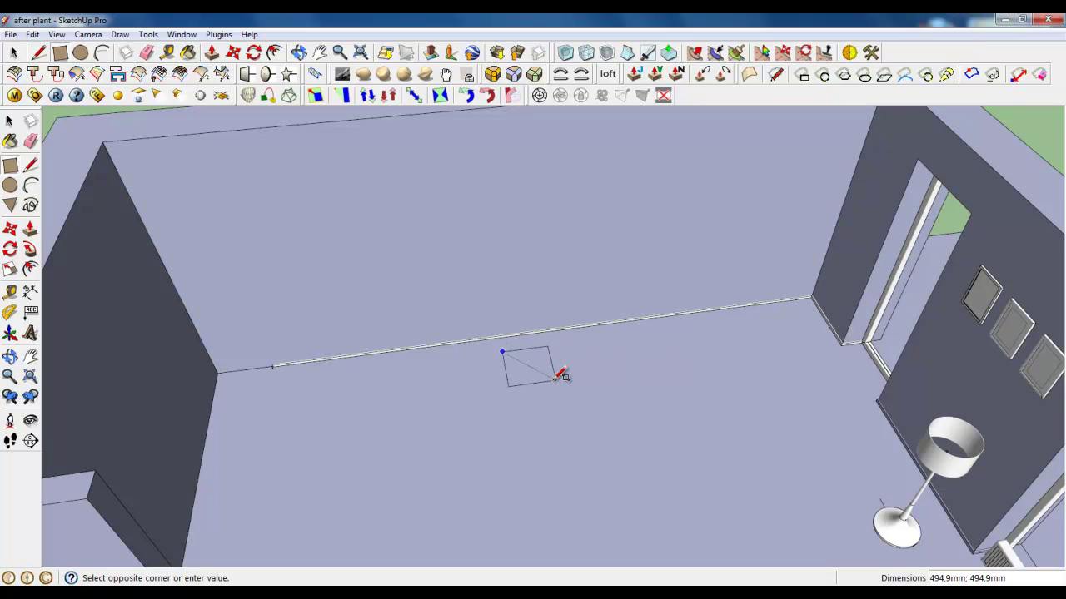
click(13, 53)
scroll(467, 363, up, 2)
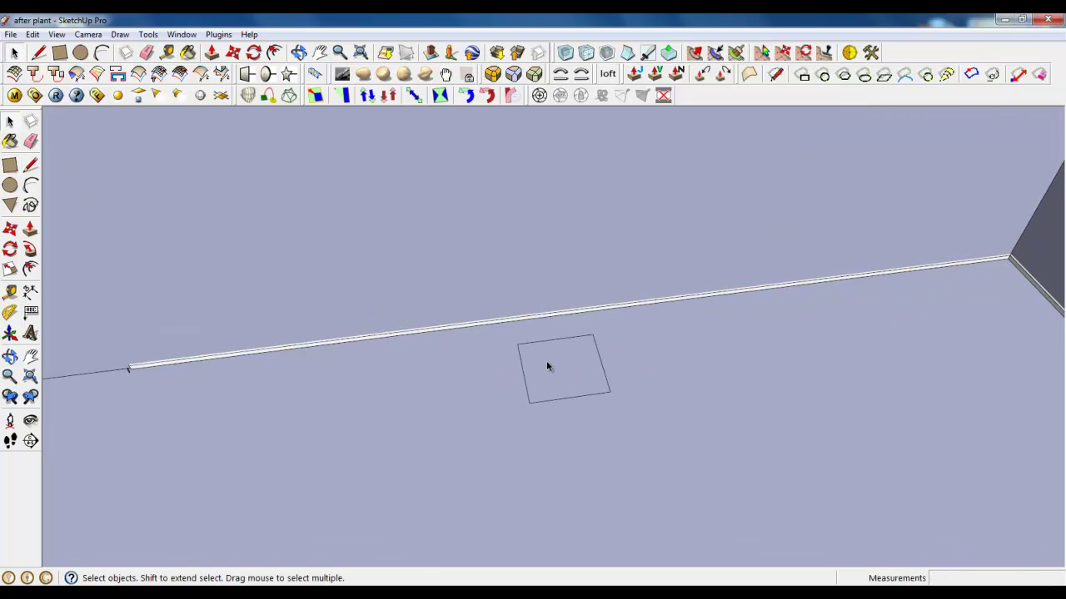
right_click(546, 361)
click(599, 177)
- Inside the group, raise the square about 1021 mm into a tall box
double_click(542, 364)
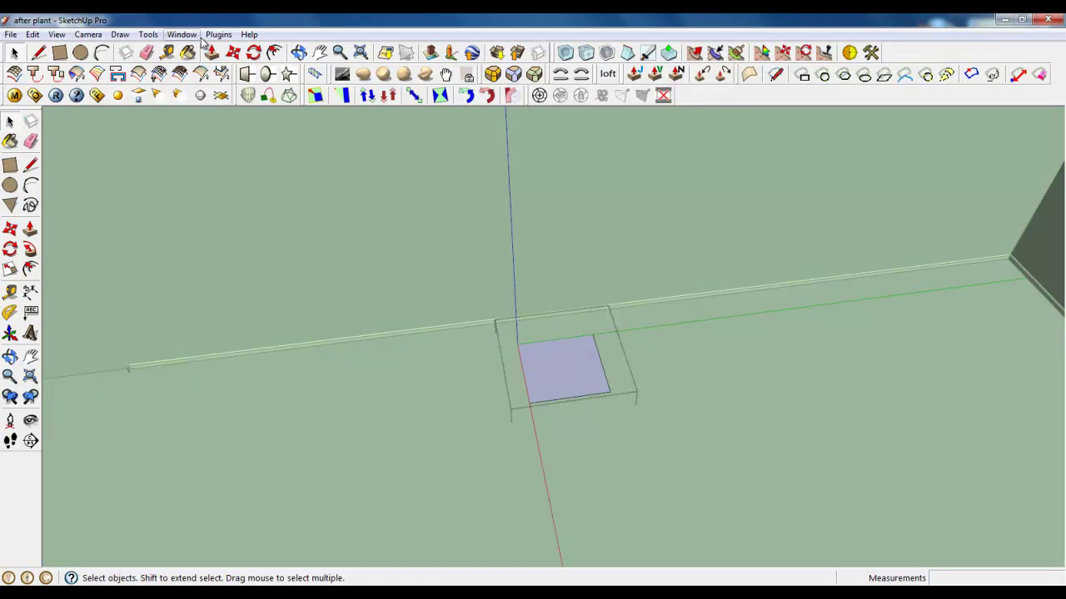
key(p)
click(530, 374)
click(561, 212)
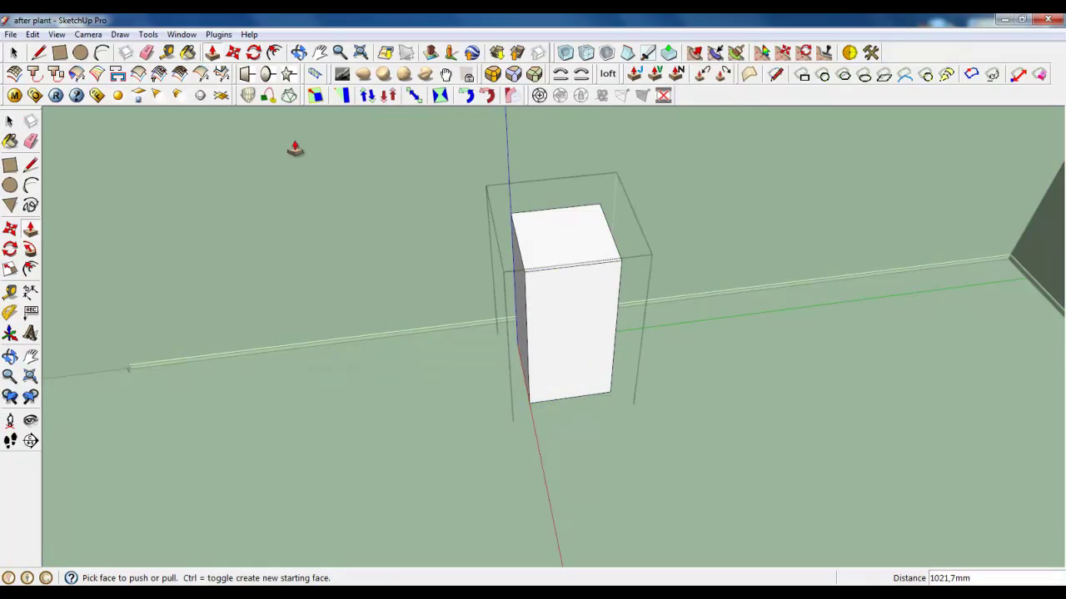
- Erase the box's top and side edges, leaving a single upright panel
click(147, 52)
click(524, 248)
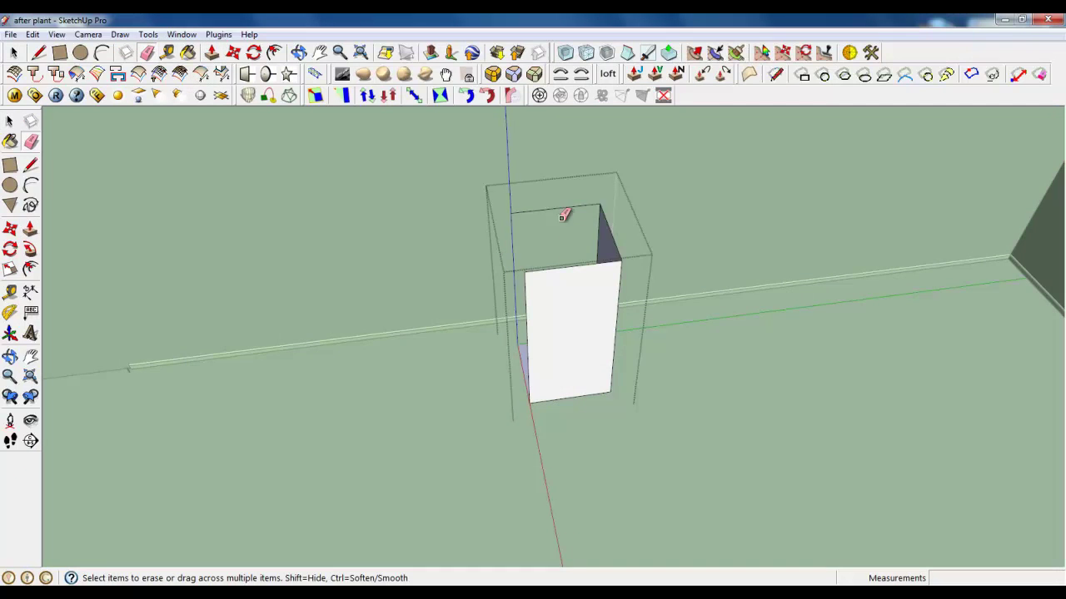
click(604, 243)
mouse_move(552, 302)
middle_down()
mouse_move(590, 430)
mouse_move(764, 382)
middle_up()
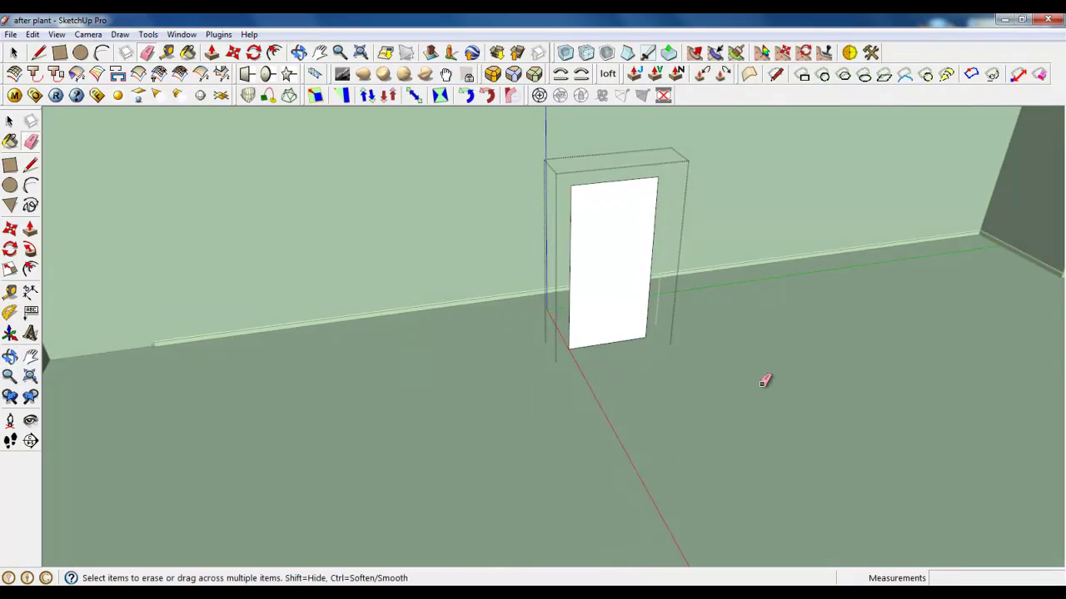
click(11, 34)
click(41, 239)
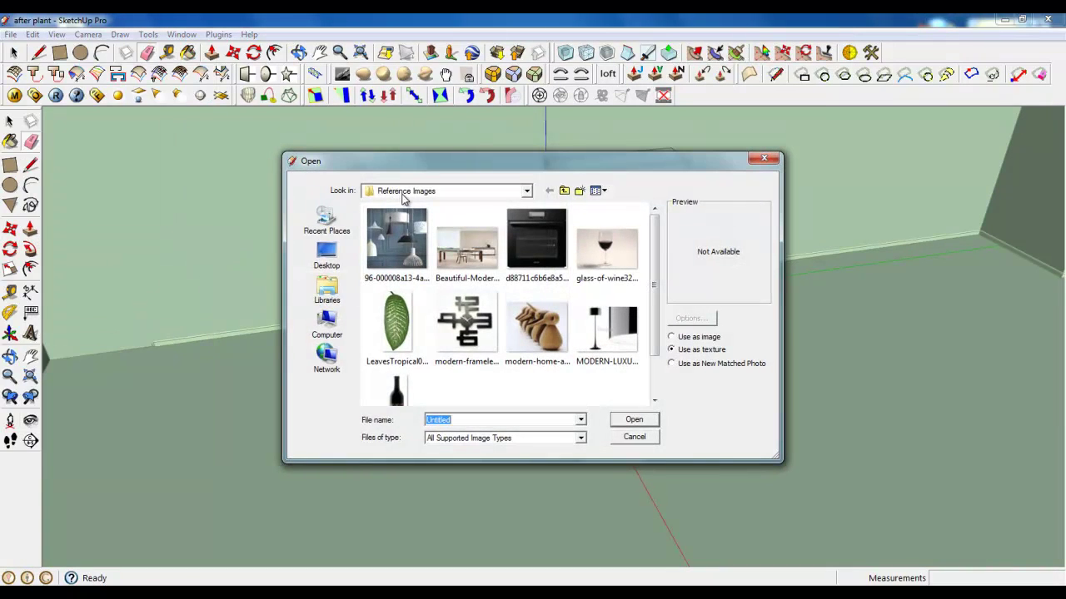
- Import the dining table photo as a texture sized onto the upright panel
click(462, 262)
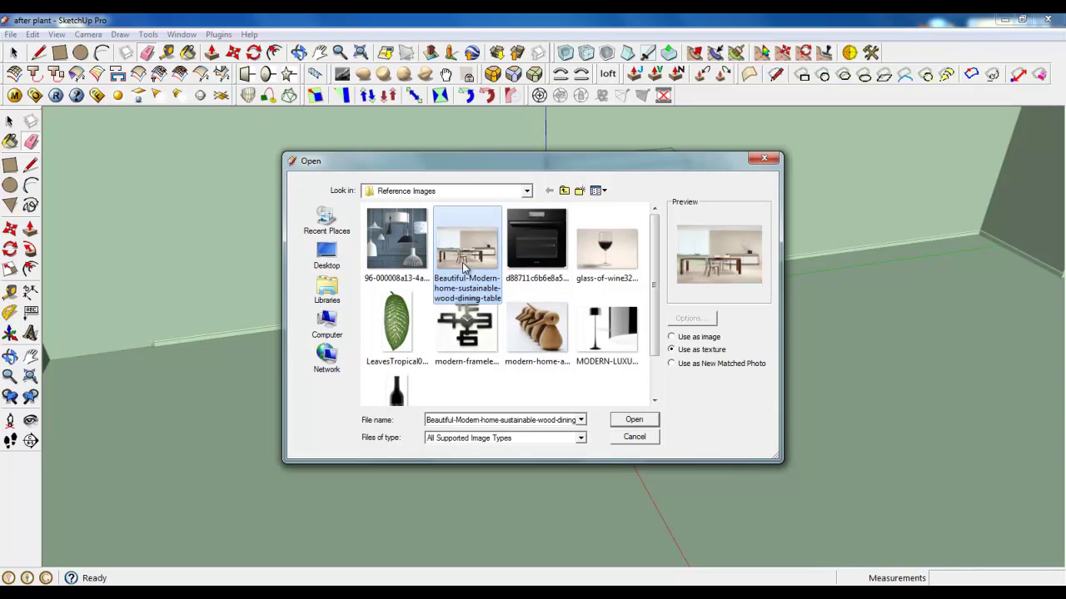
click(634, 421)
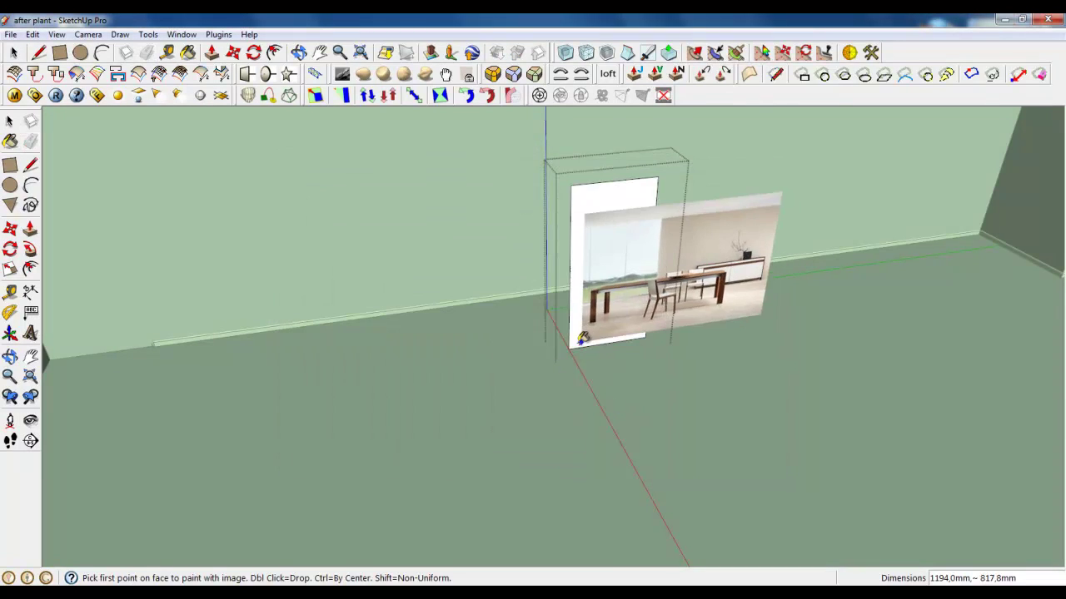
click(576, 341)
click(649, 204)
scroll(595, 277, up, 5)
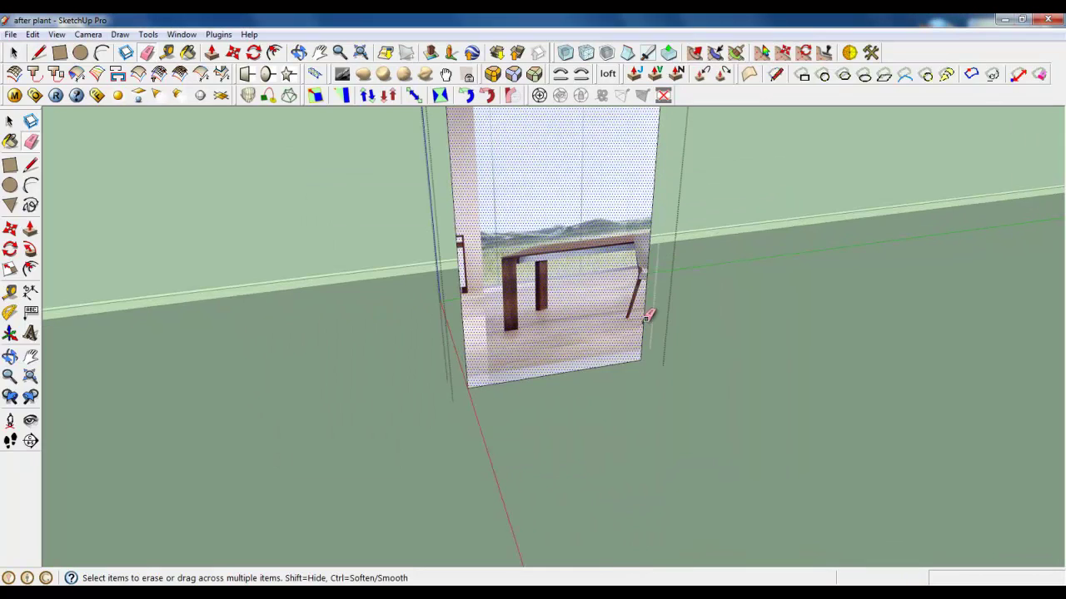
- Reposition the photo texture so the table and chairs show
right_click(595, 277)
click(753, 449)
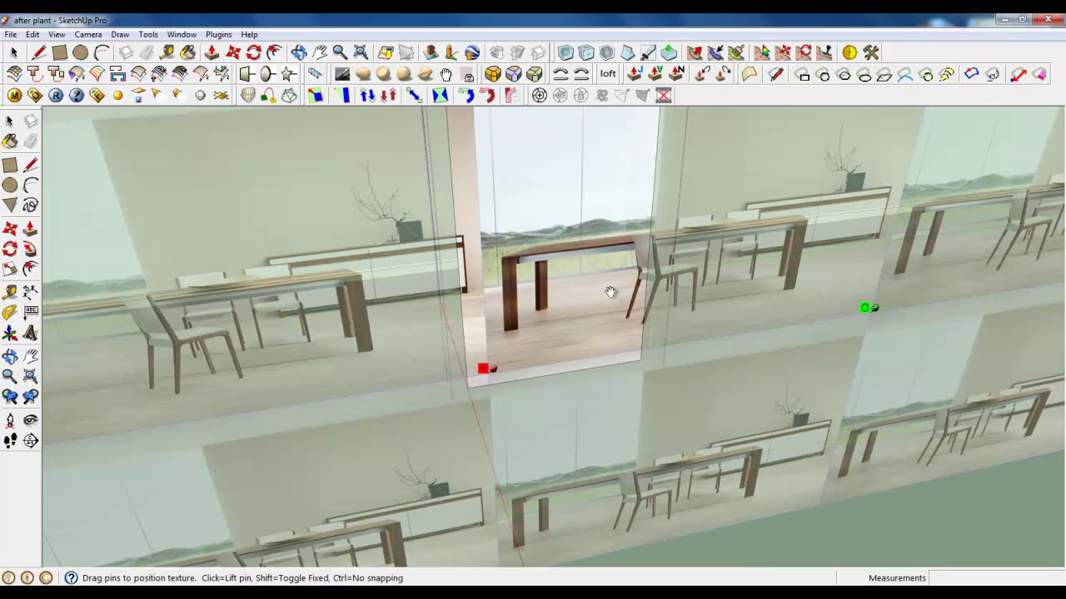
mouse_move(611, 291)
mouse_down()
mouse_move(480, 319)
mouse_move(474, 344)
mouse_up()
right_click(552, 270)
click(567, 278)
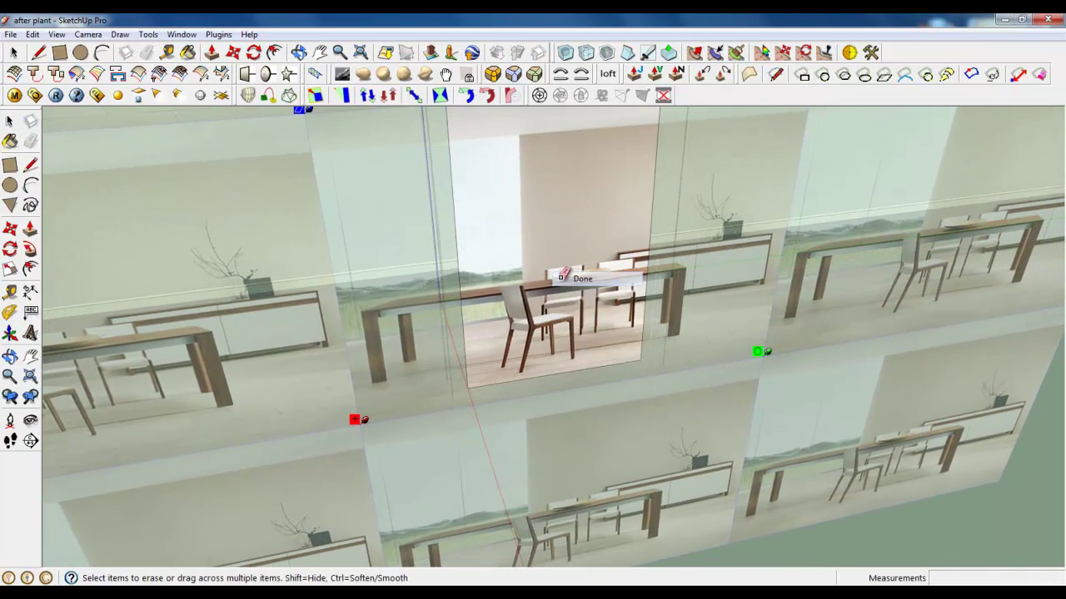
scroll(542, 352, up, 3)
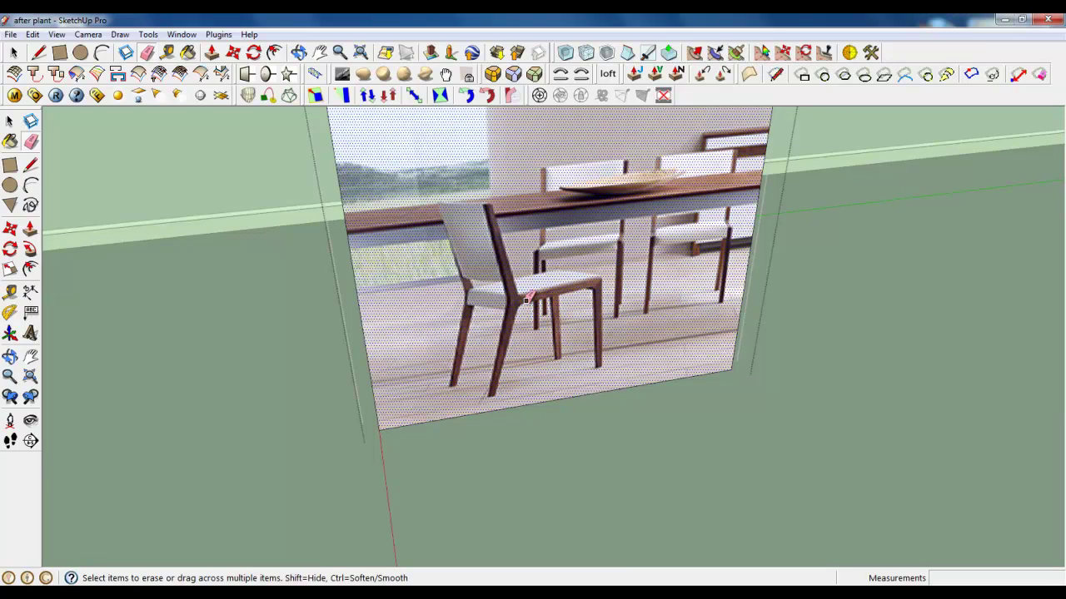
key(l)
- Move and rescale the panel's photo with the texture pins to frame the chair and table end
click(517, 404)
text(450)
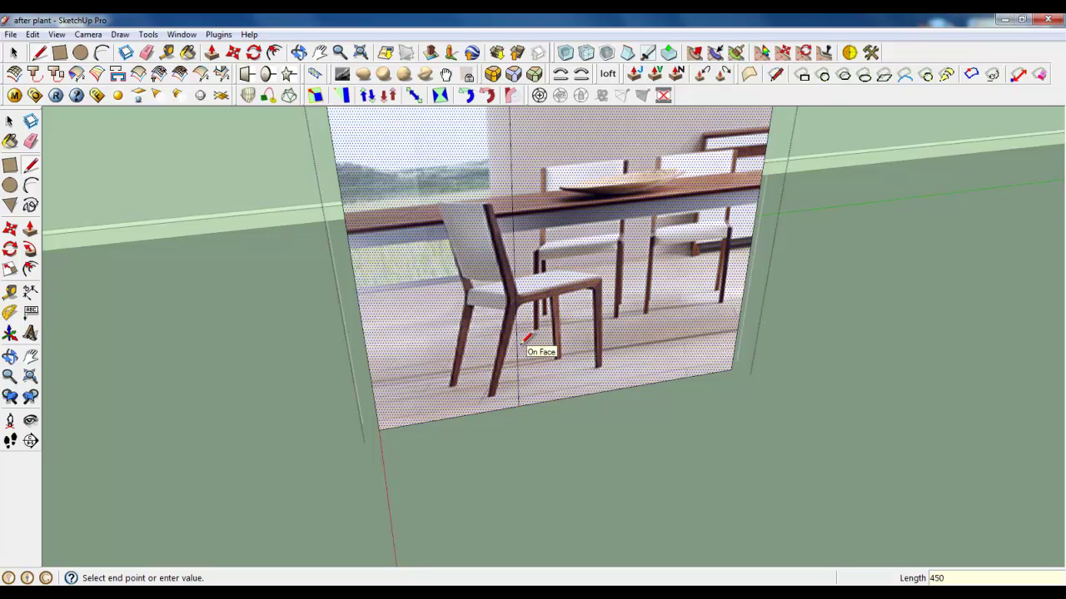
middle_drag(526, 337, 542, 458)
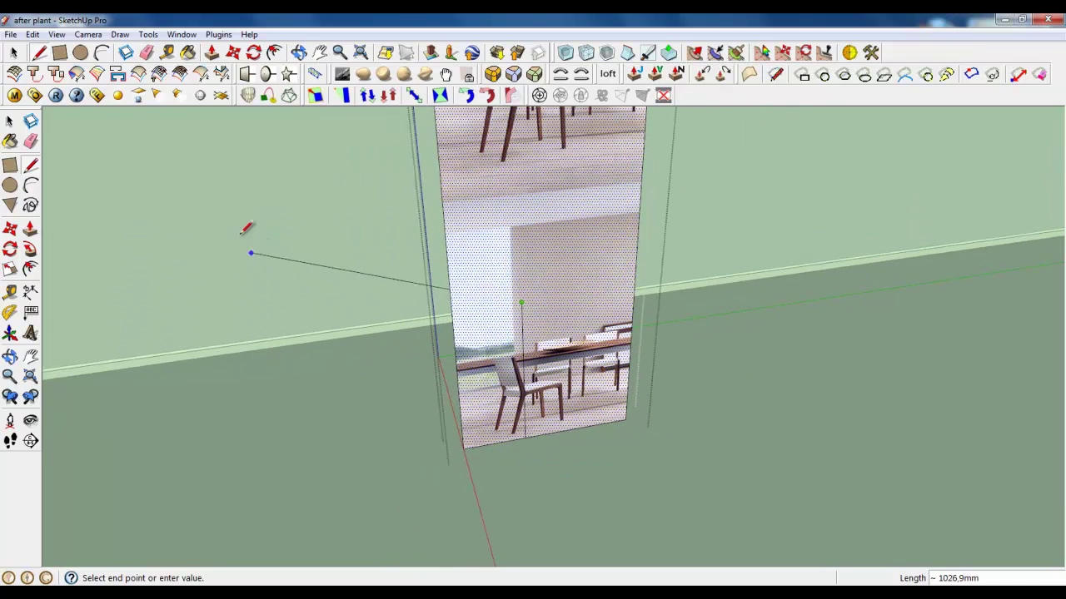
click(13, 52)
right_click(553, 386)
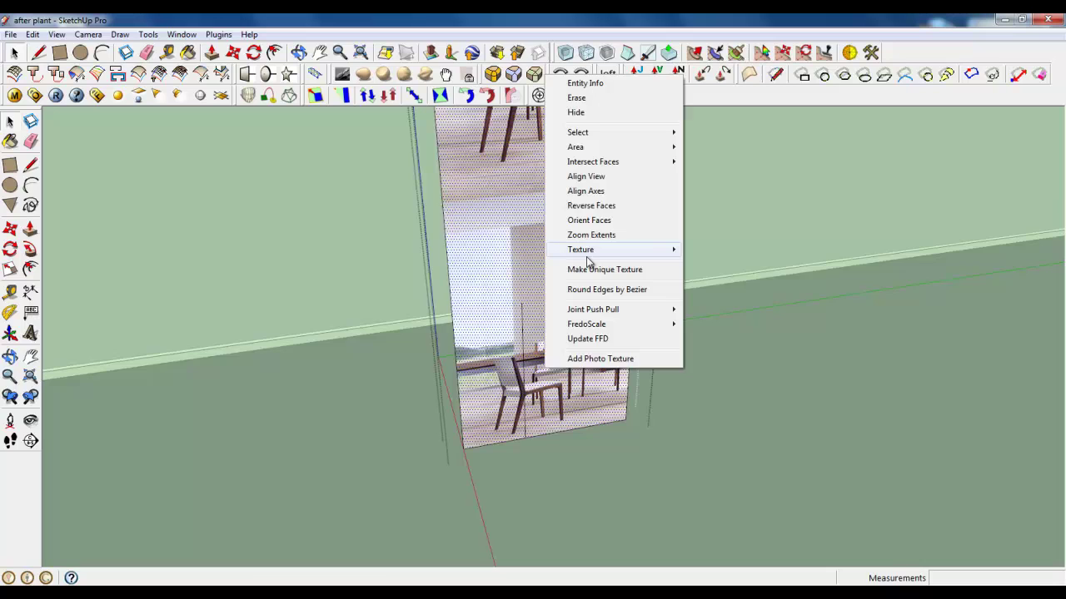
click(741, 251)
mouse_move(575, 423)
mouse_down()
mouse_move(658, 444)
mouse_move(907, 380)
mouse_move(742, 423)
mouse_move(843, 404)
mouse_up()
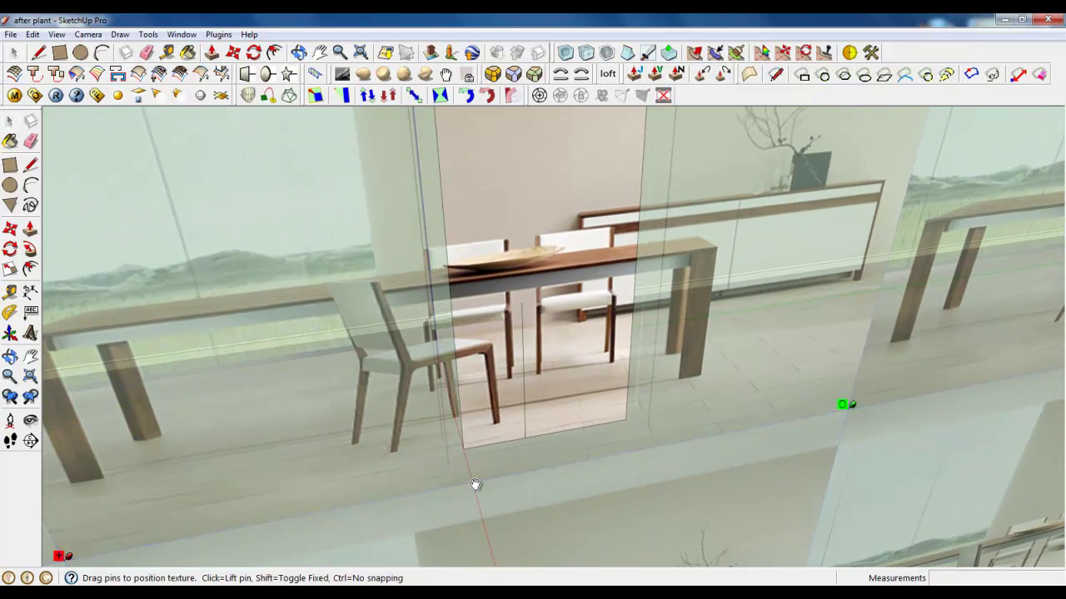
mouse_move(474, 484)
mouse_down()
mouse_move(588, 466)
mouse_move(456, 491)
mouse_up()
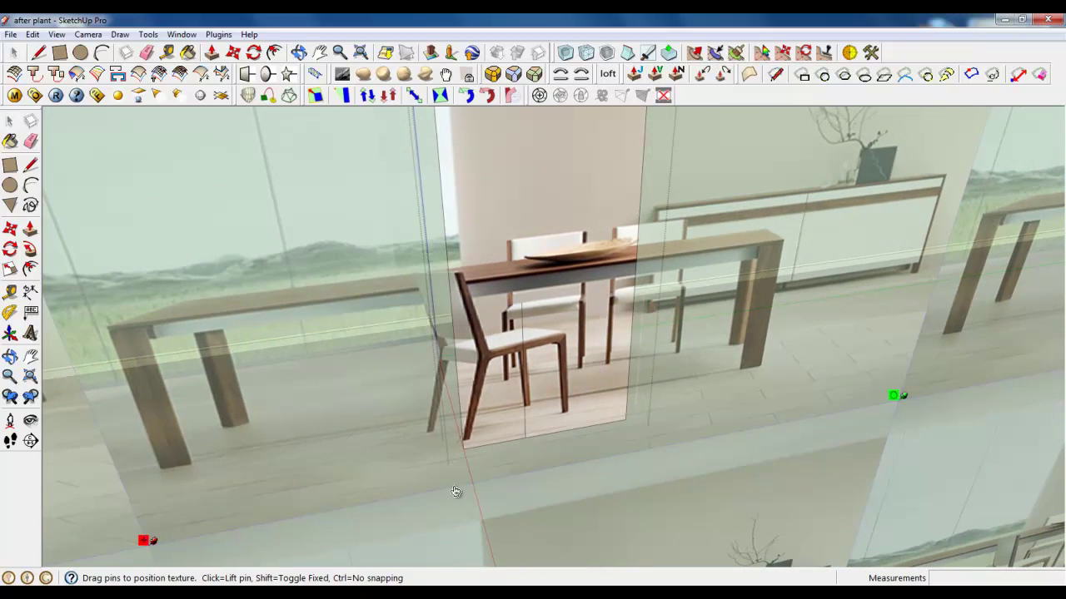
drag(904, 397, 838, 412)
mouse_move(738, 413)
mouse_down()
mouse_move(712, 430)
mouse_move(888, 404)
mouse_up()
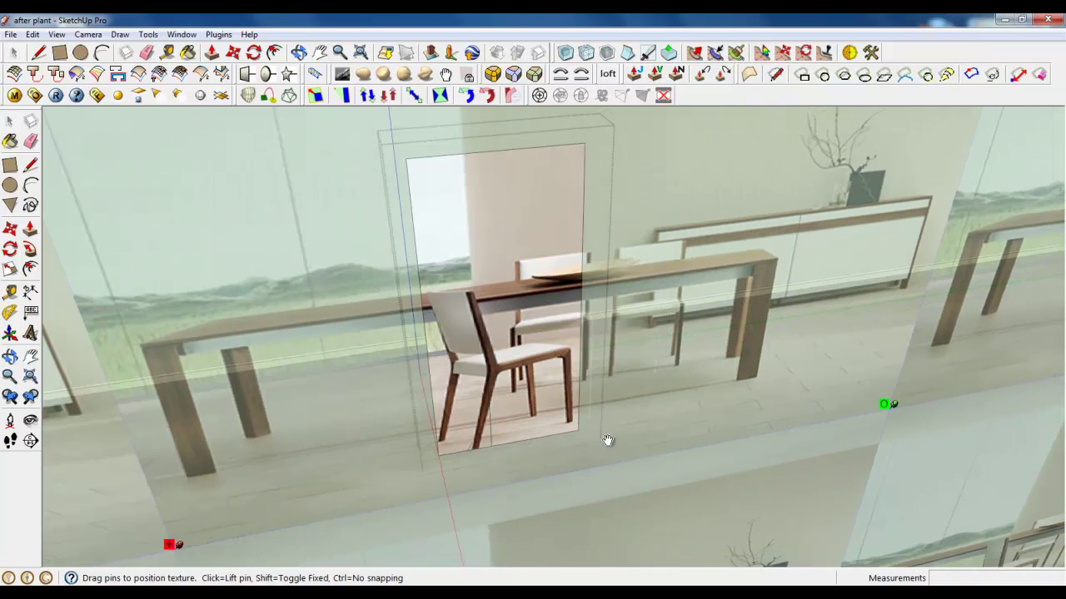
mouse_move(604, 442)
mouse_down()
mouse_move(554, 452)
mouse_move(578, 436)
mouse_up()
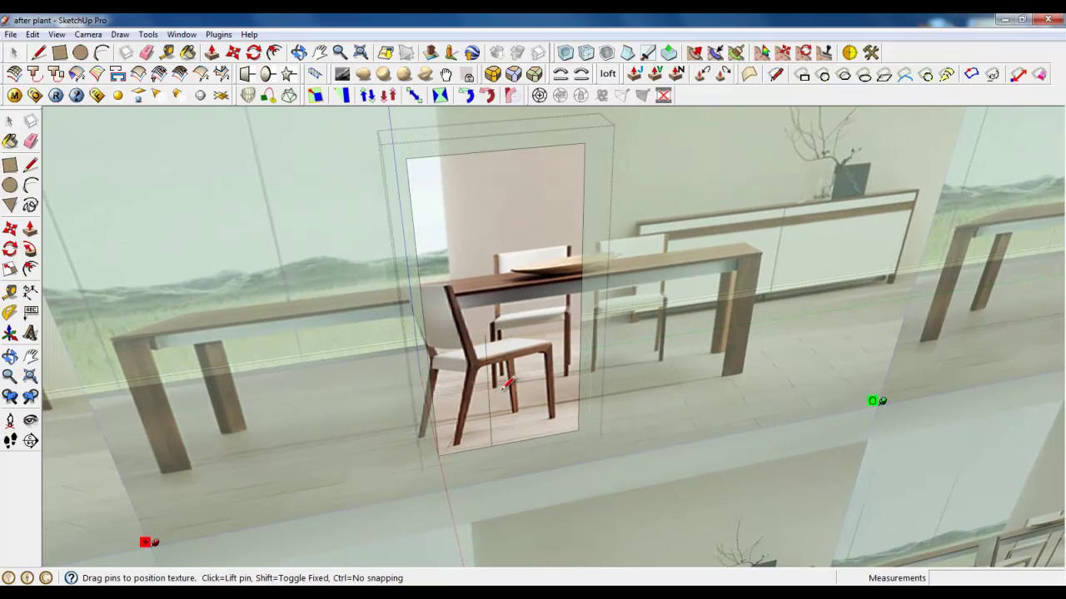
right_click(502, 393)
click(533, 400)
scroll(441, 428, up, 3)
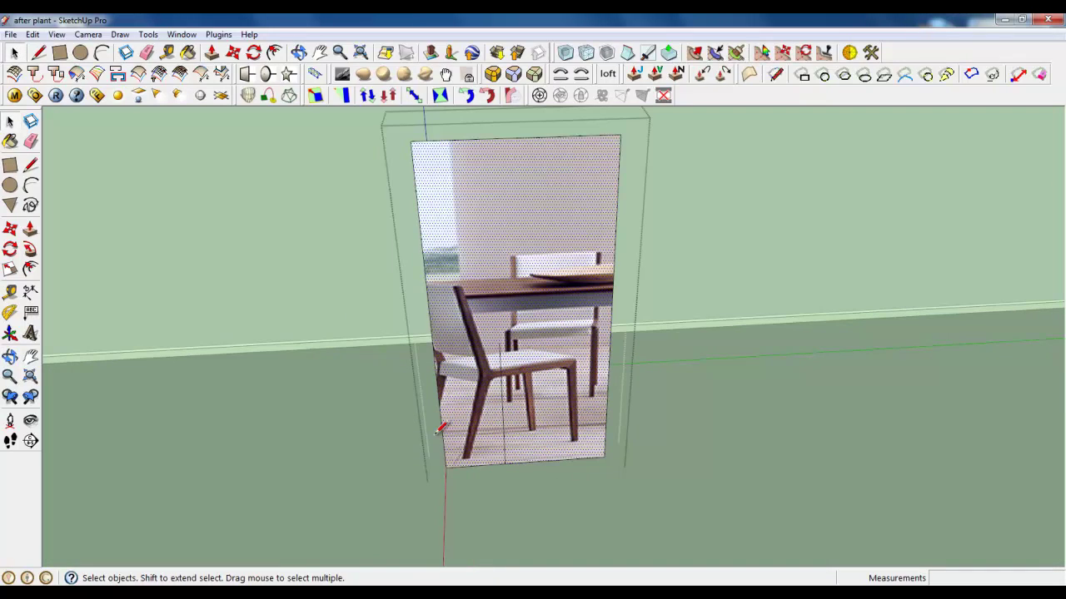
- Trace an edge up the front chair leg's side from its foot
click(39, 51)
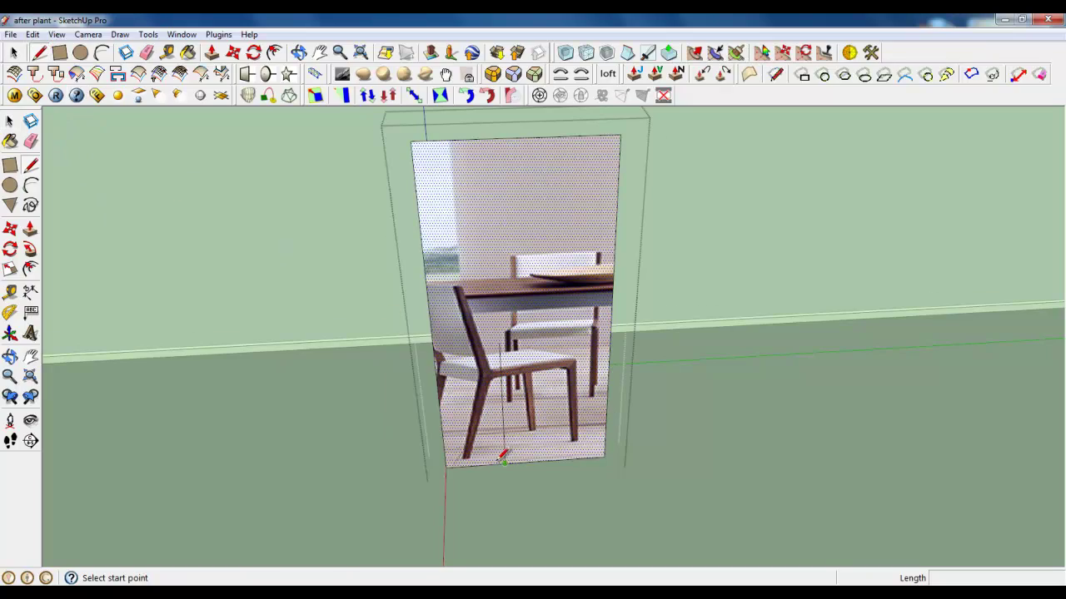
scroll(502, 456, up, 3)
scroll(456, 467, up, 3)
scroll(445, 444, down, 2)
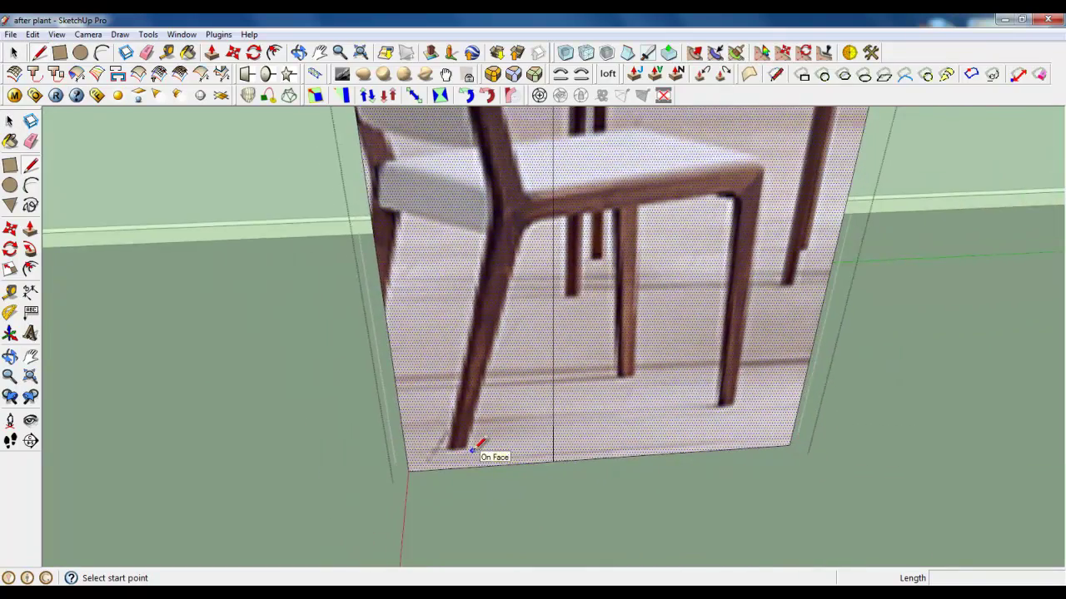
scroll(475, 440, up, 2)
click(465, 448)
scroll(479, 458, down, 2)
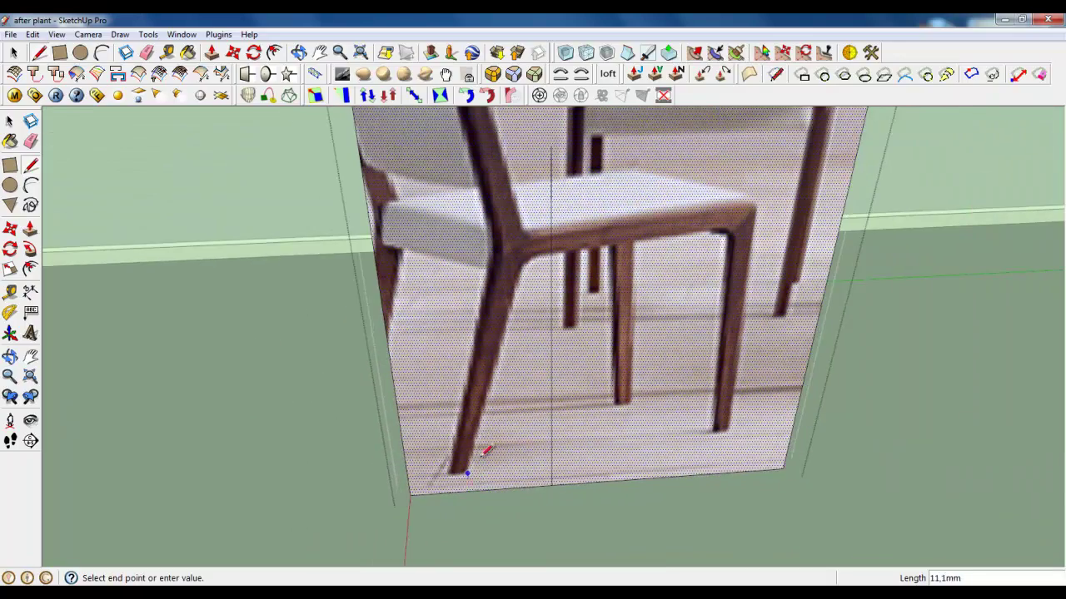
scroll(492, 416, up, 2)
scroll(530, 250, down, 3)
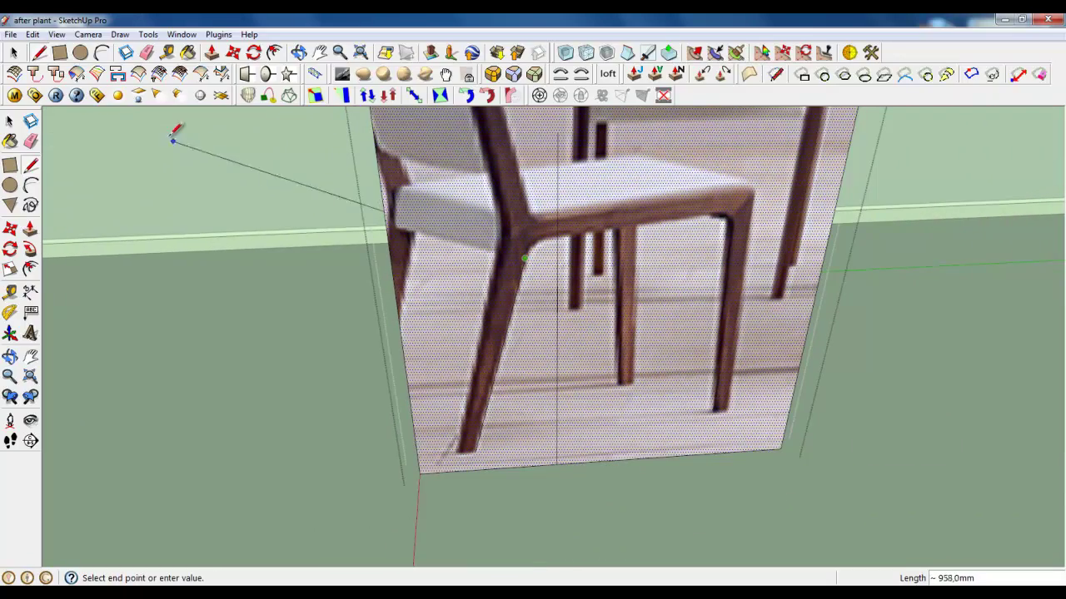
click(59, 51)
scroll(462, 442, up, 3)
scroll(458, 446, up, 2)
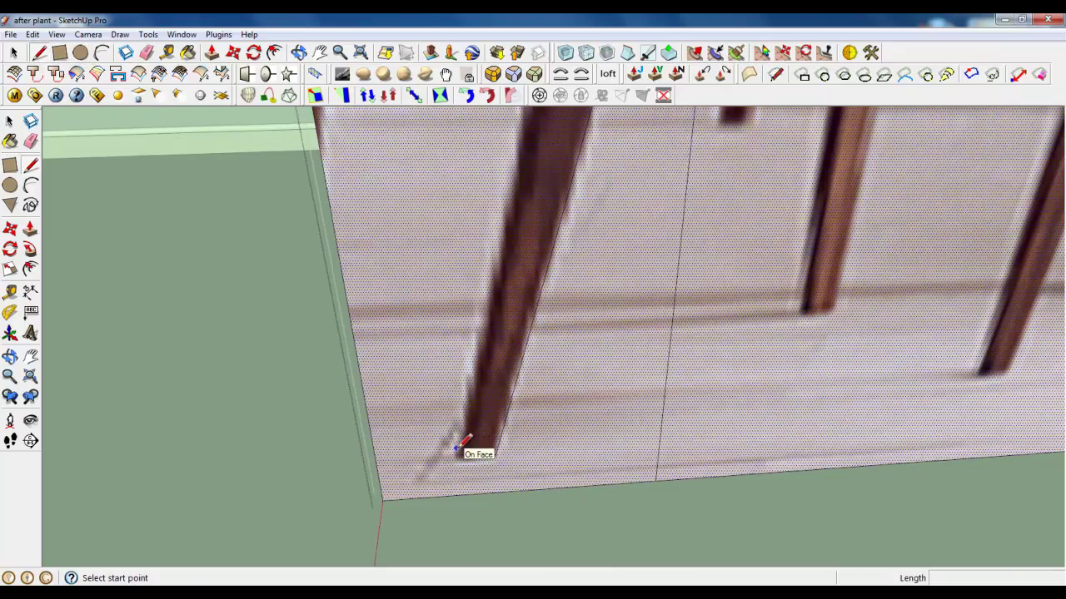
click(463, 447)
scroll(450, 449, down, 2)
scroll(441, 452, up, 2)
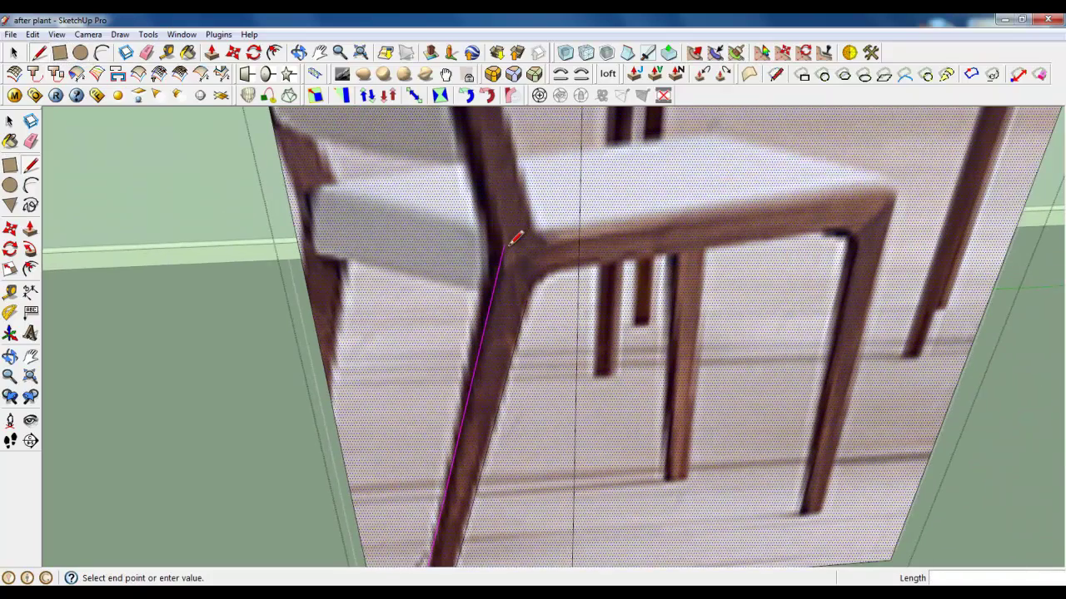
click(494, 292)
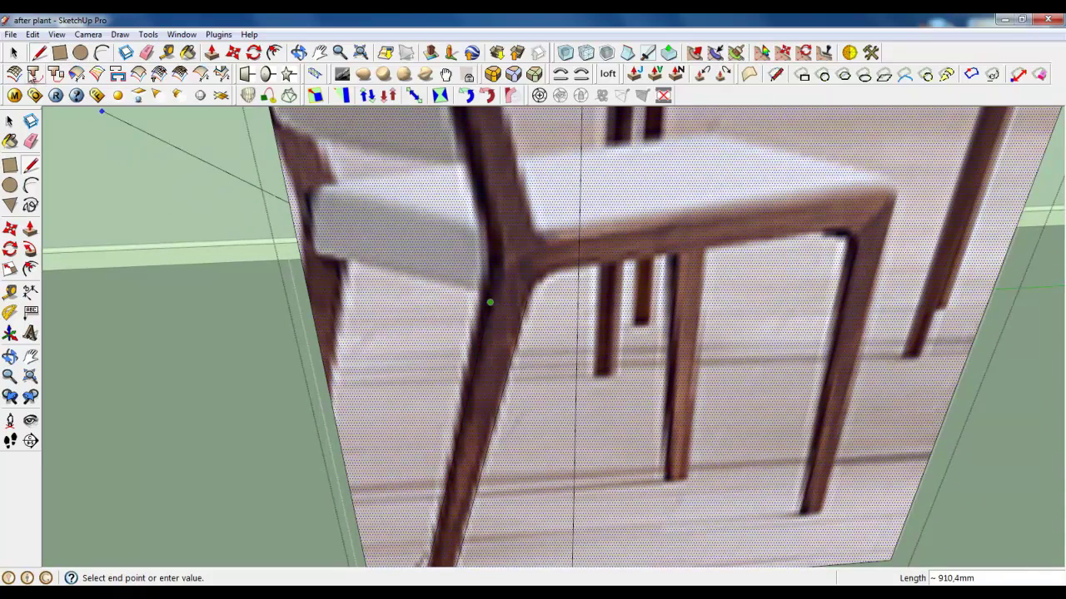
- Erase the stray long line and arc the rounded corner from leg top to seat rail
click(101, 53)
scroll(142, 222, down, 3)
scroll(309, 239, up, 2)
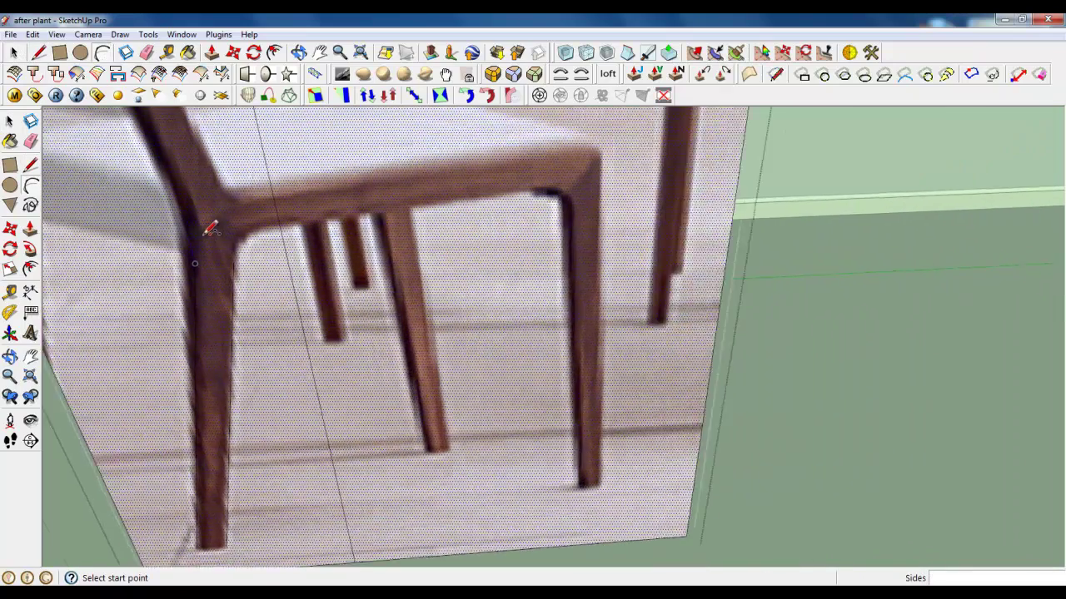
scroll(324, 244, up, 2)
right_click(325, 242)
click(354, 262)
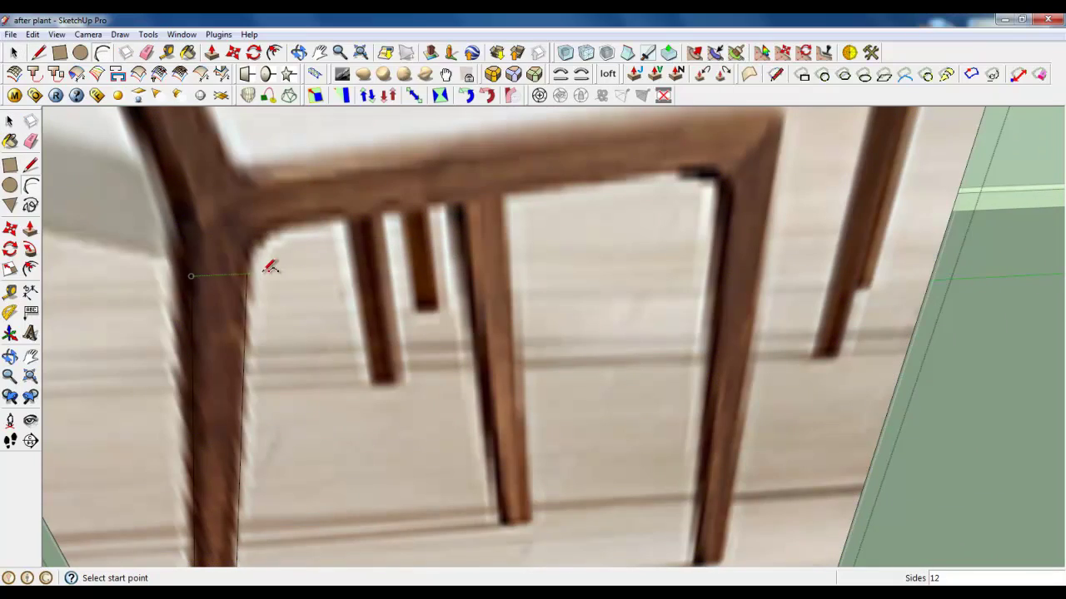
click(247, 273)
click(325, 217)
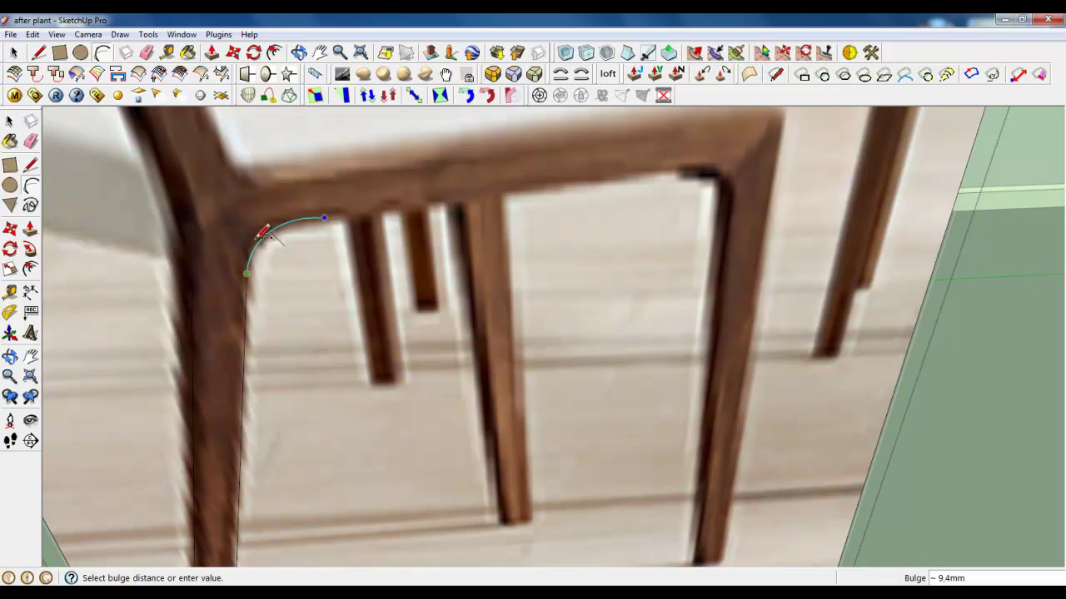
click(263, 232)
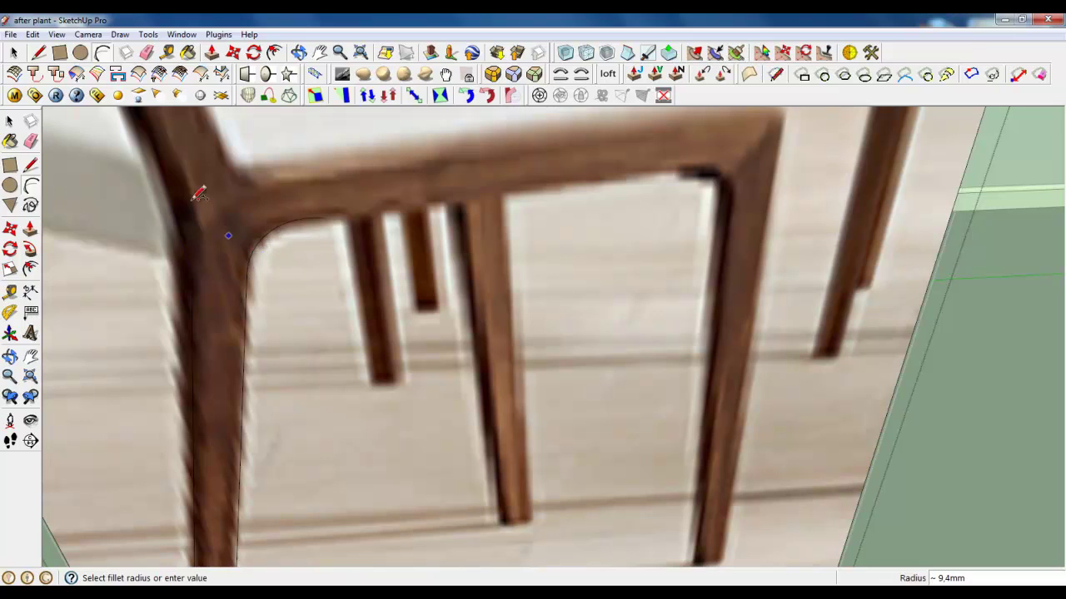
- Trace edges along the seat rail, down the back leg, and along the floor line
click(305, 218)
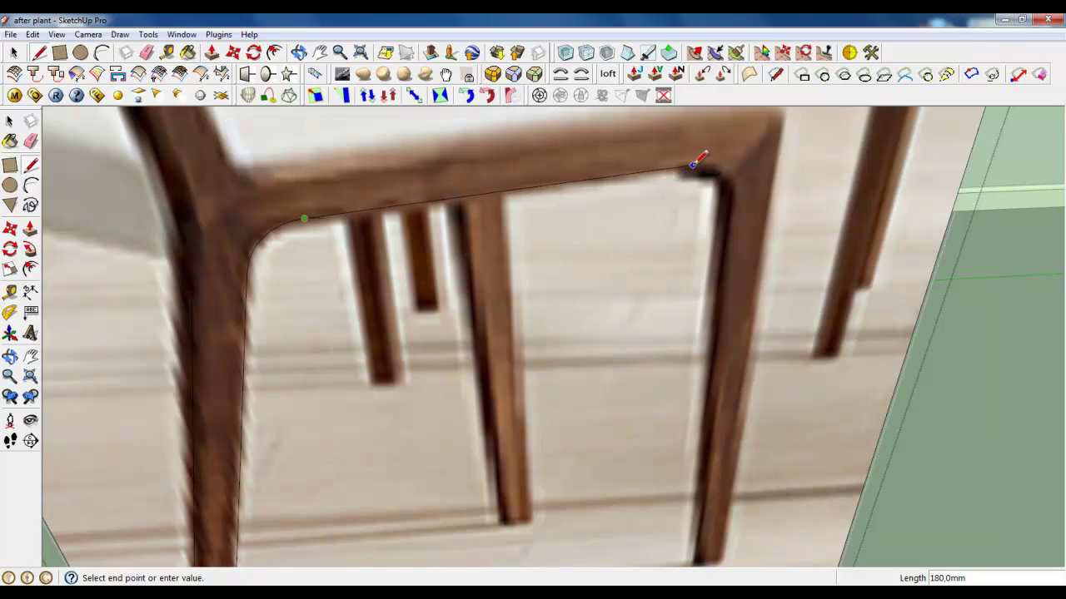
scroll(696, 161, down, 3)
click(563, 122)
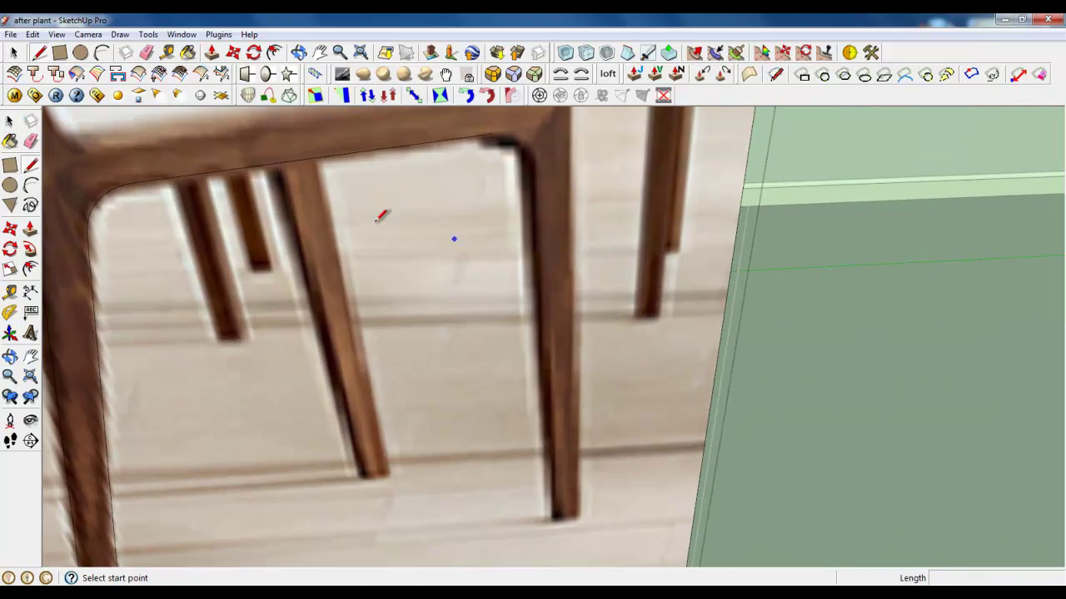
click(524, 185)
scroll(534, 216, down, 2)
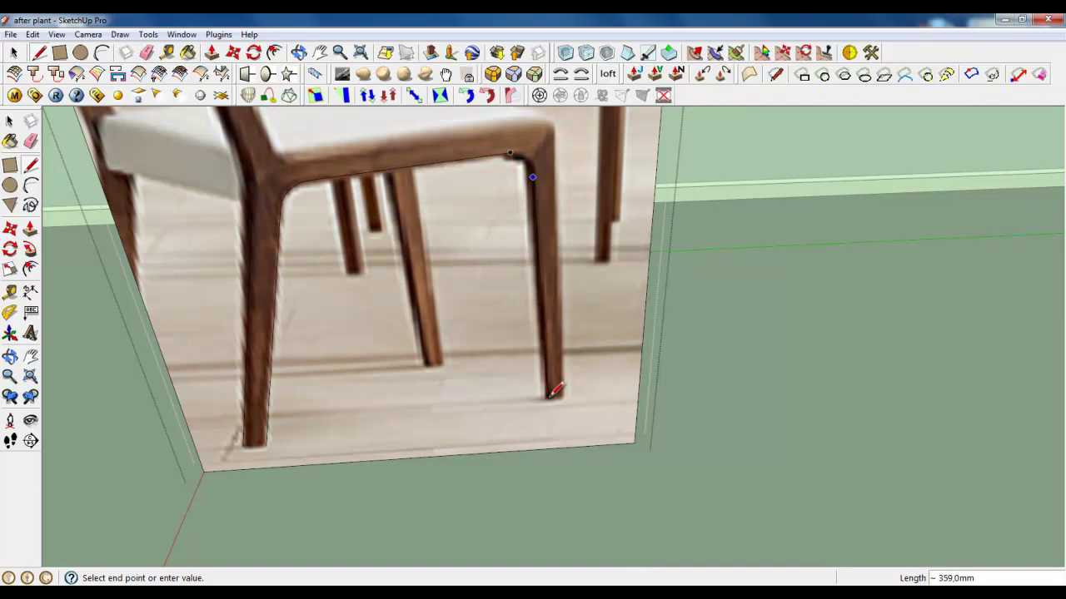
scroll(551, 404, up, 2)
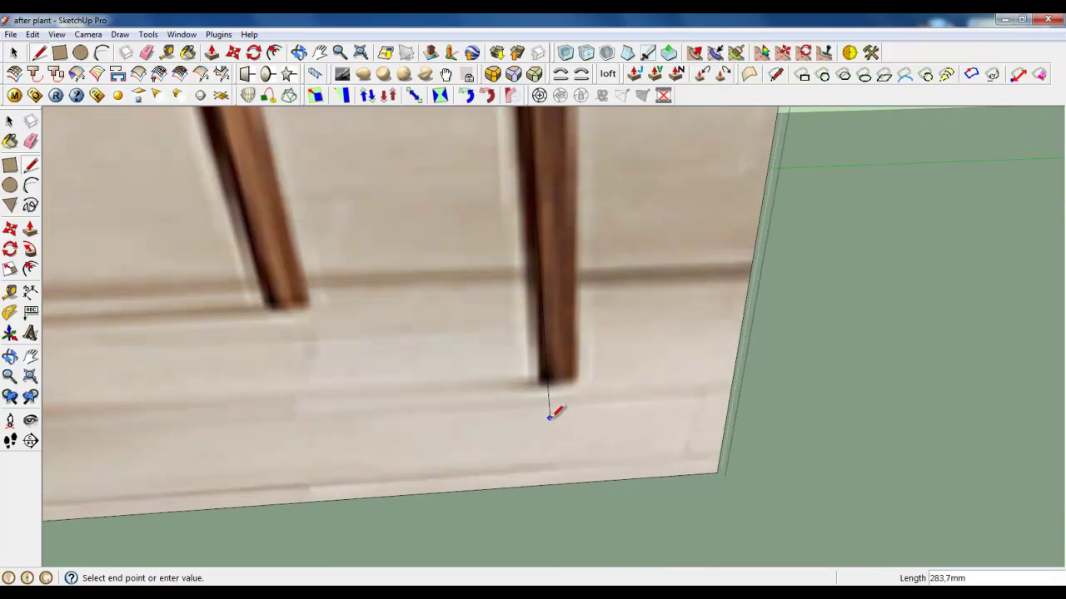
scroll(651, 383, down, 1)
click(39, 53)
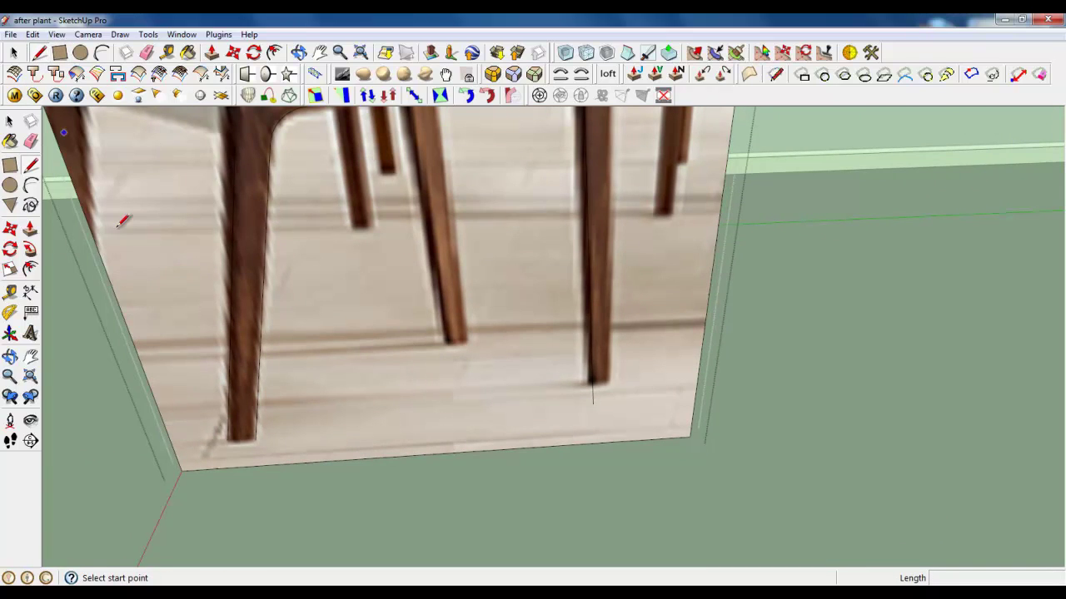
scroll(237, 449, up, 2)
click(230, 423)
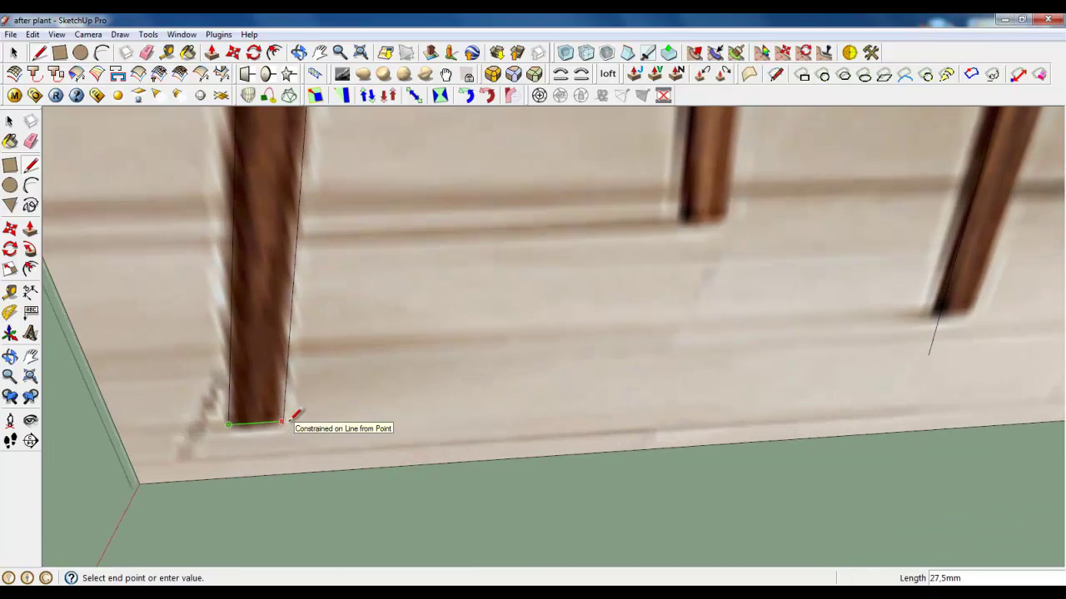
scroll(385, 412, down, 2)
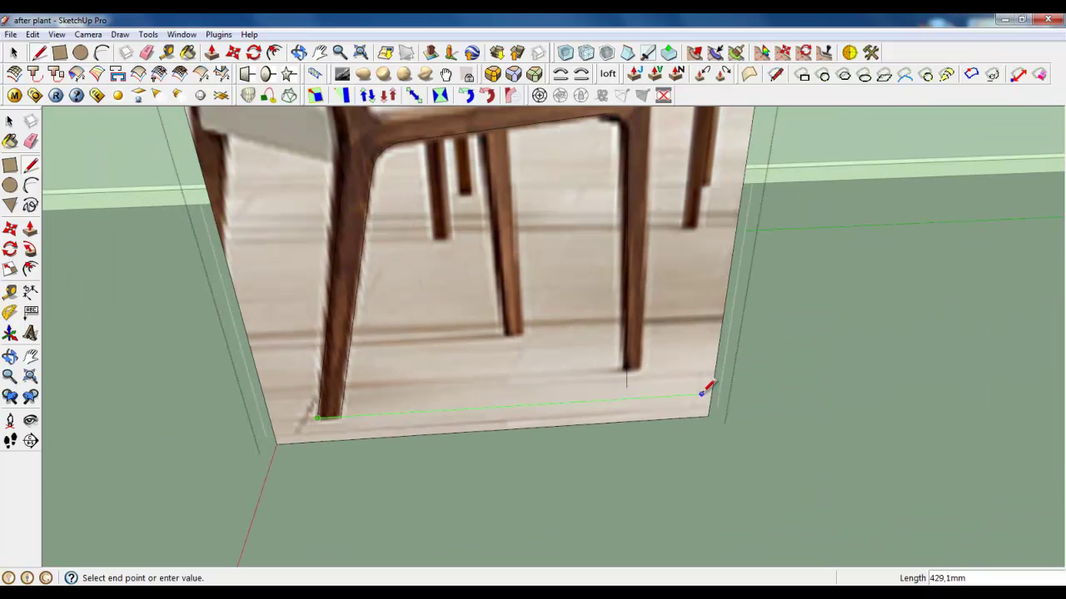
click(703, 389)
click(13, 52)
scroll(633, 396, up, 1)
scroll(633, 397, up, 1)
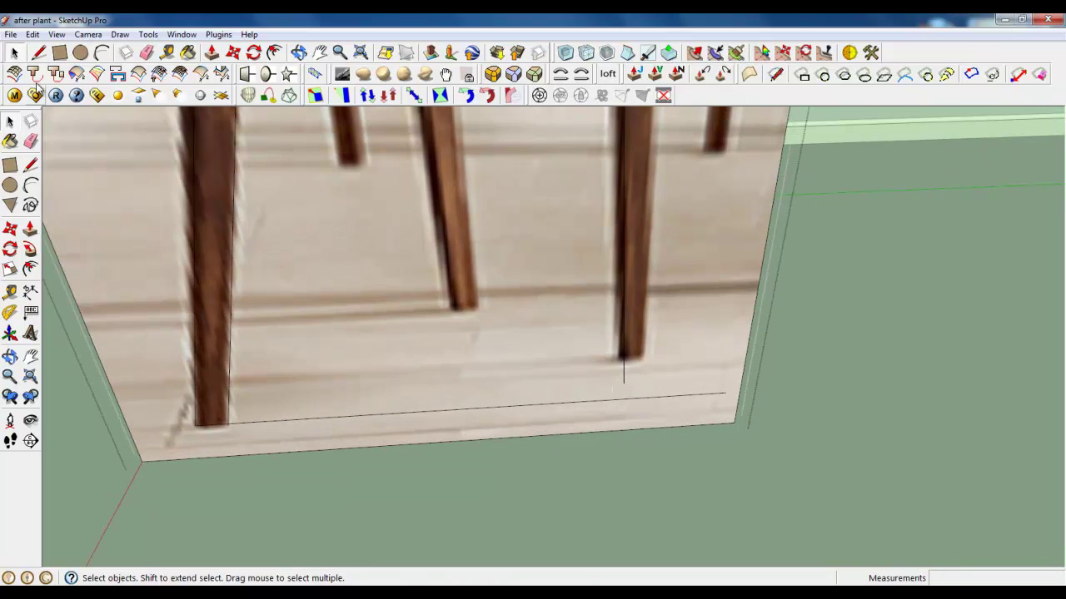
- Trace the back leg from top to bottom, plus a short edge to the floor line
click(39, 52)
scroll(523, 222, down, 1)
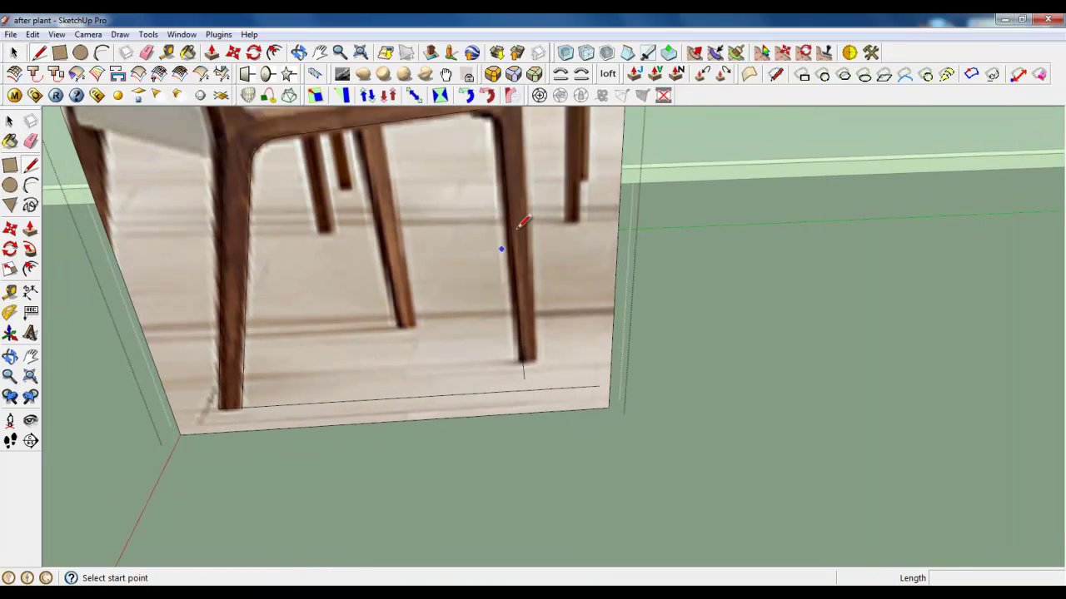
click(501, 134)
scroll(534, 399, up, 1)
scroll(527, 392, up, 1)
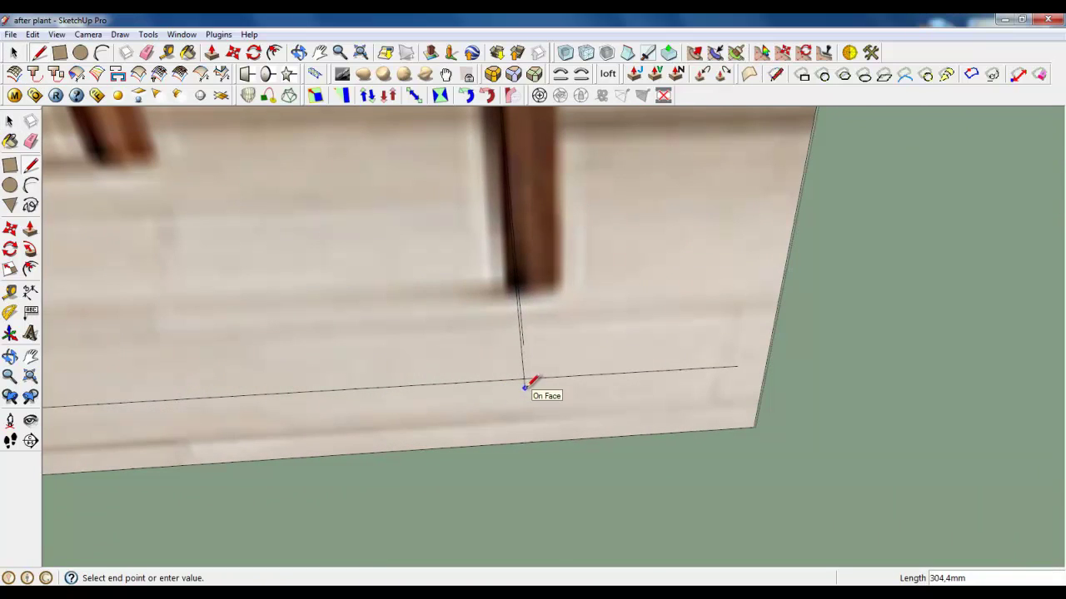
click(522, 344)
scroll(537, 445, down, 1)
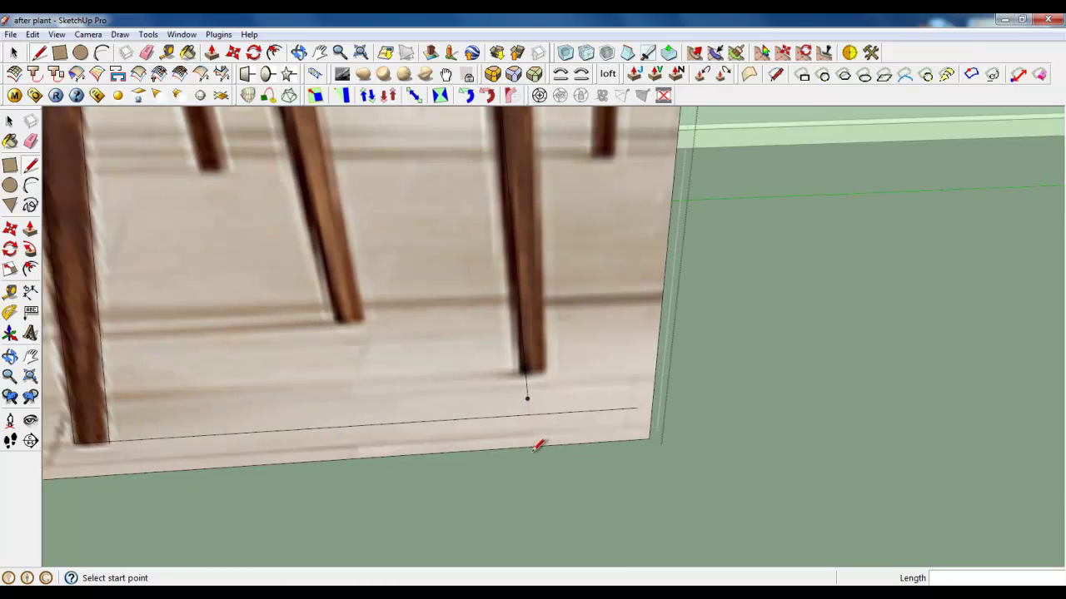
click(528, 397)
scroll(553, 425, up, 1)
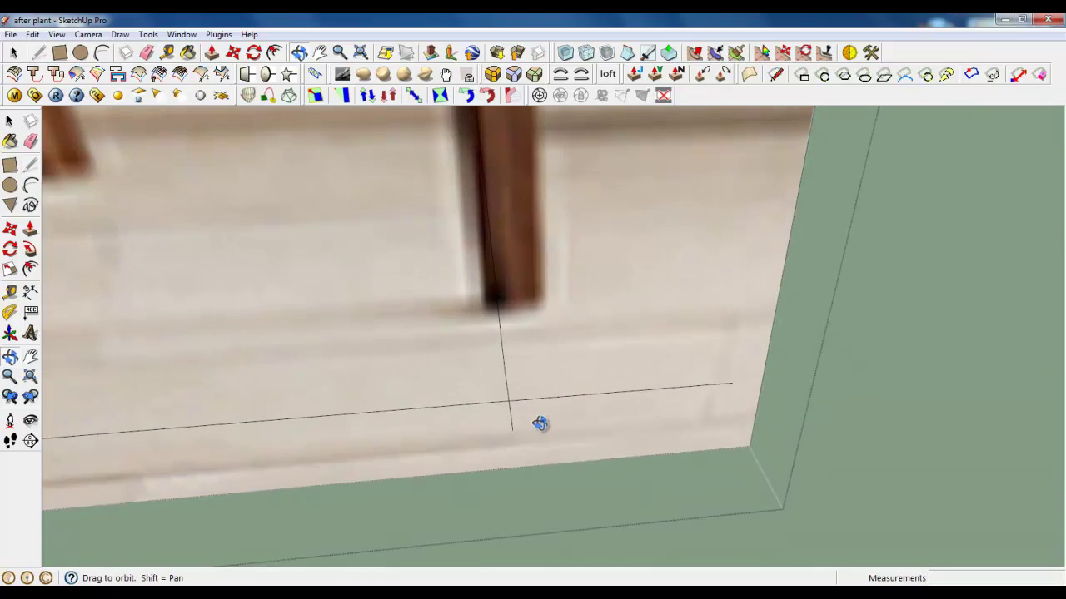
middle_drag(542, 424, 673, 361)
click(534, 281)
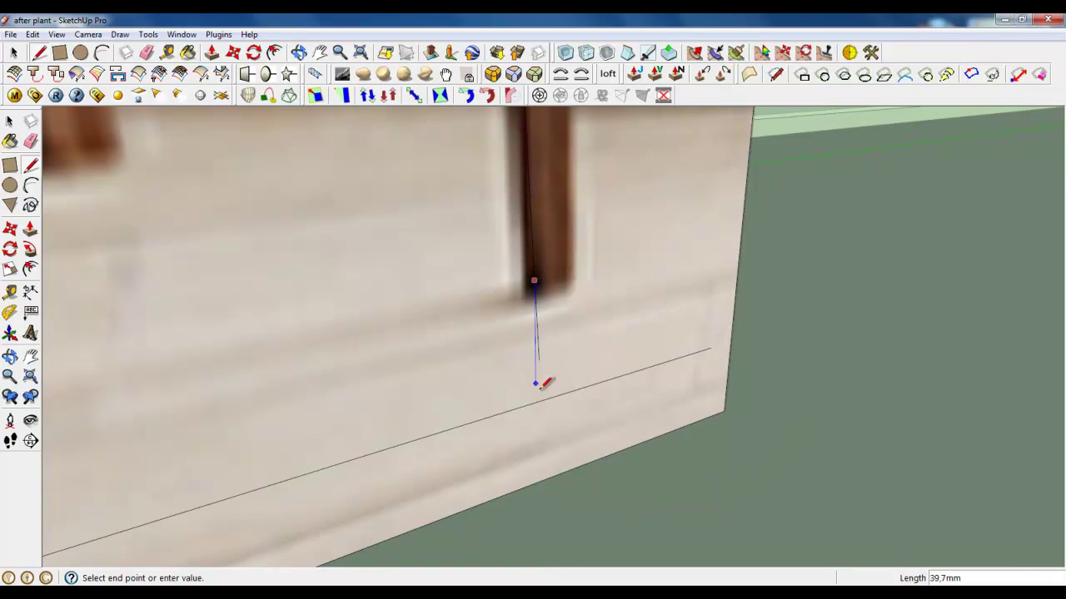
click(542, 427)
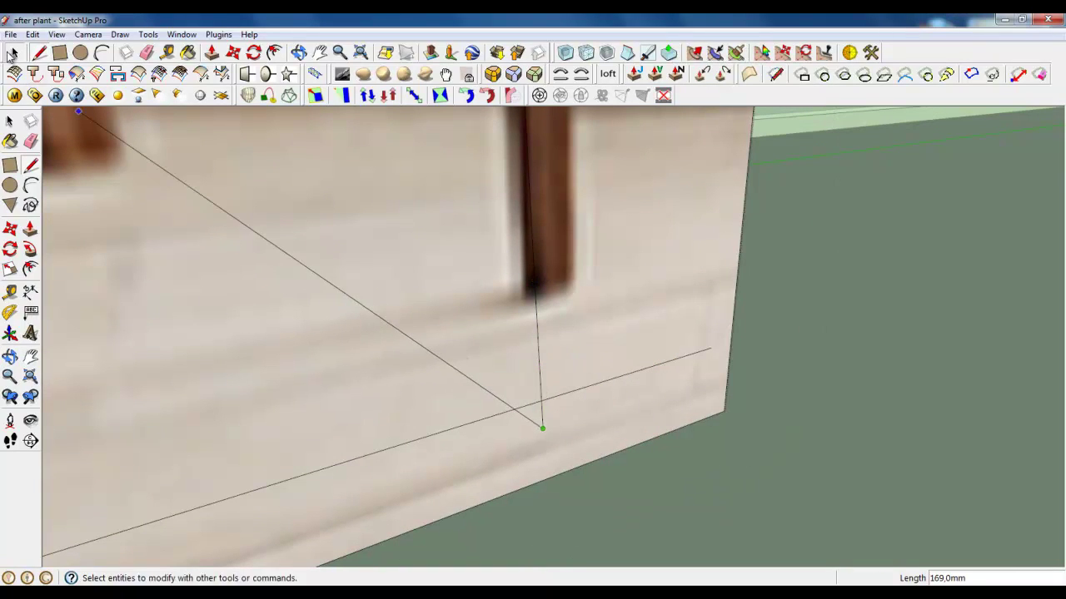
click(9, 120)
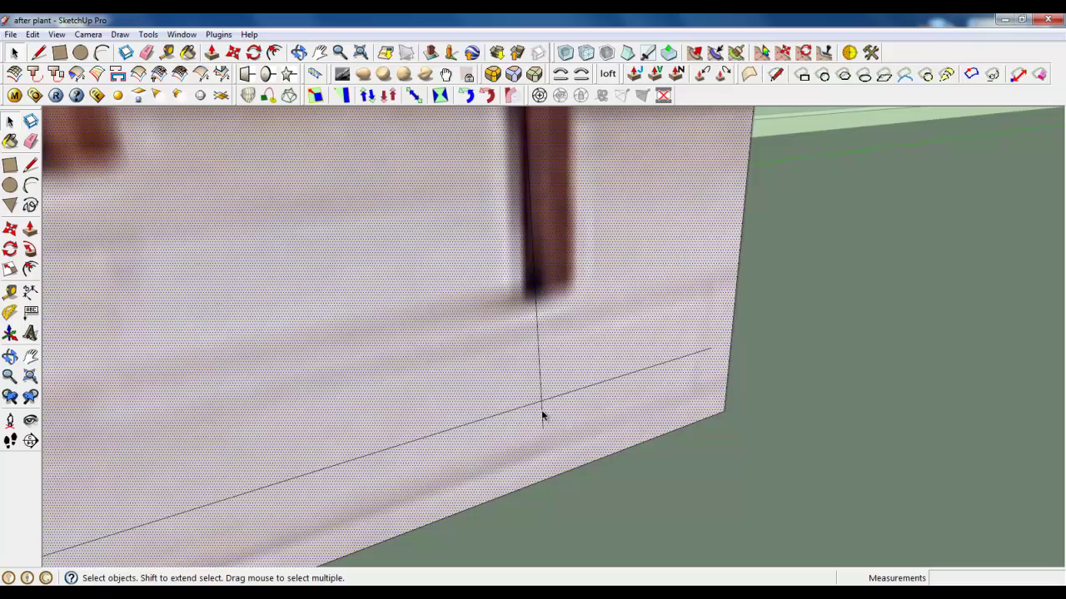
scroll(527, 405, down, 2)
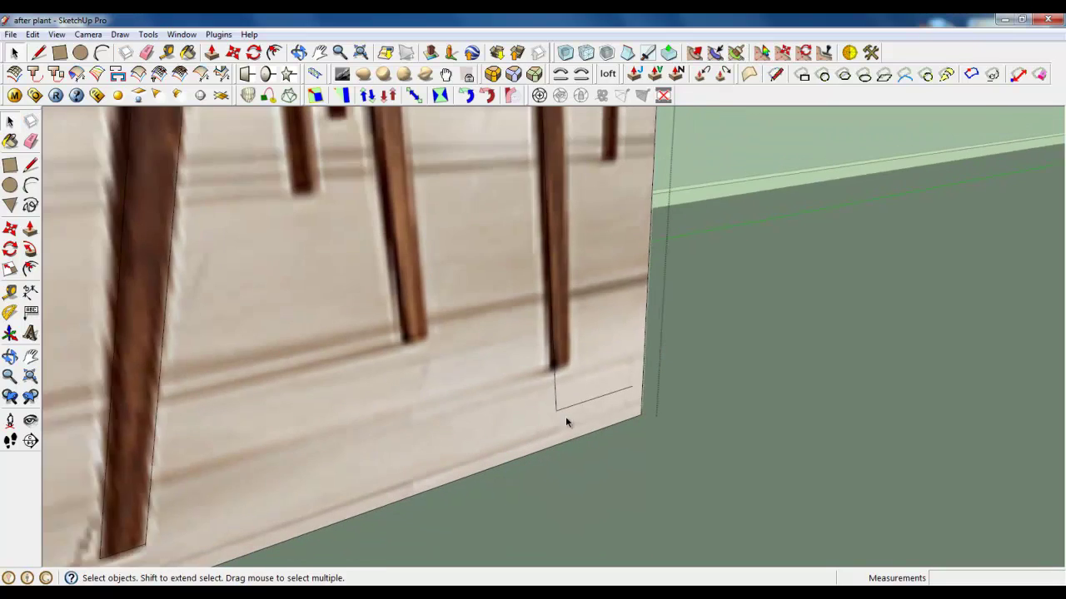
scroll(566, 416, down, 1)
mouse_move(359, 481)
middle_down()
mouse_move(492, 352)
mouse_move(44, 177)
middle_up()
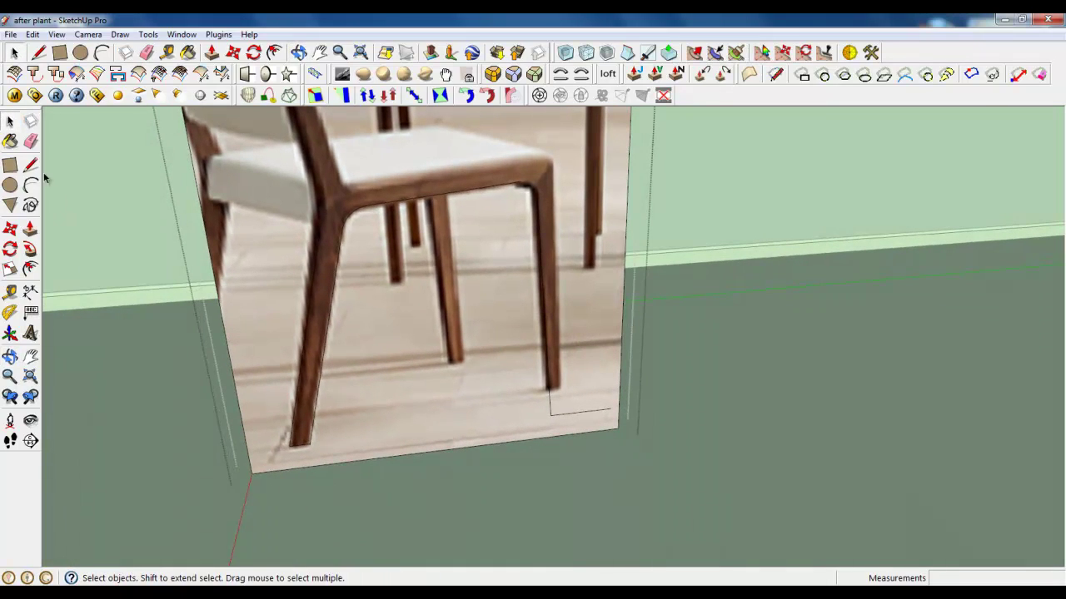
- Trace the front leg, seat rail and back post, arcing the corners into one closed face
click(39, 52)
scroll(532, 175, up, 2)
scroll(551, 143, up, 2)
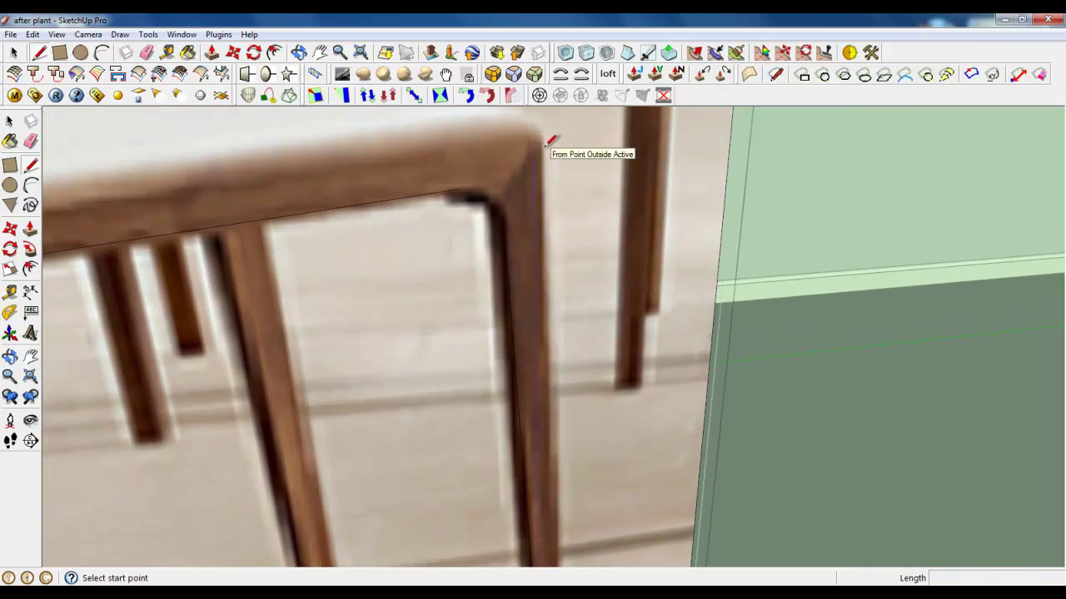
scroll(550, 127, up, 2)
scroll(550, 125, up, 1)
click(550, 140)
scroll(552, 138, down, 1)
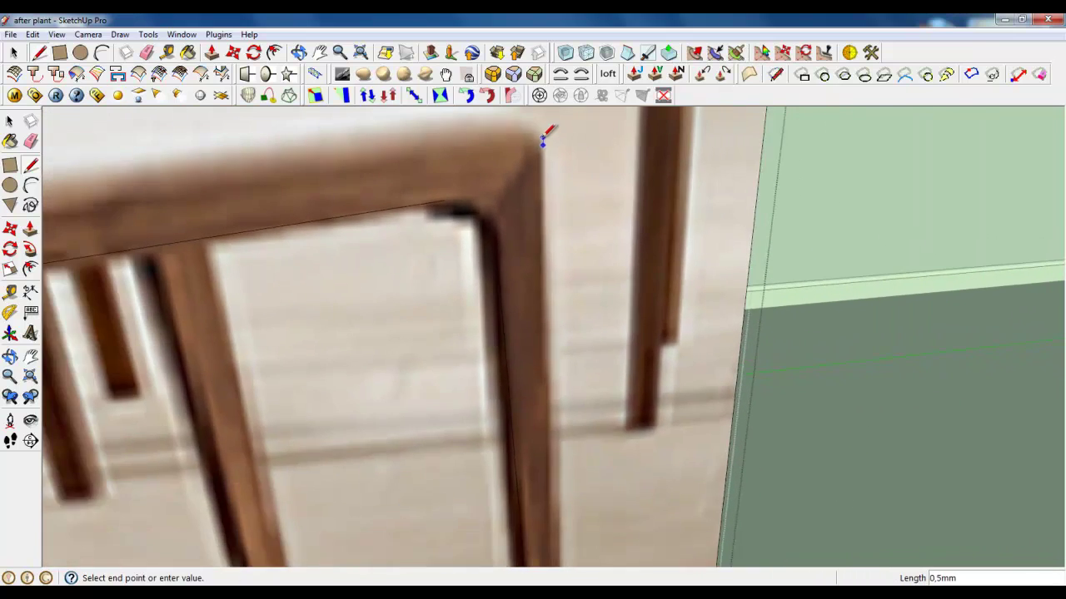
scroll(556, 135, down, 1)
scroll(566, 533, up, 3)
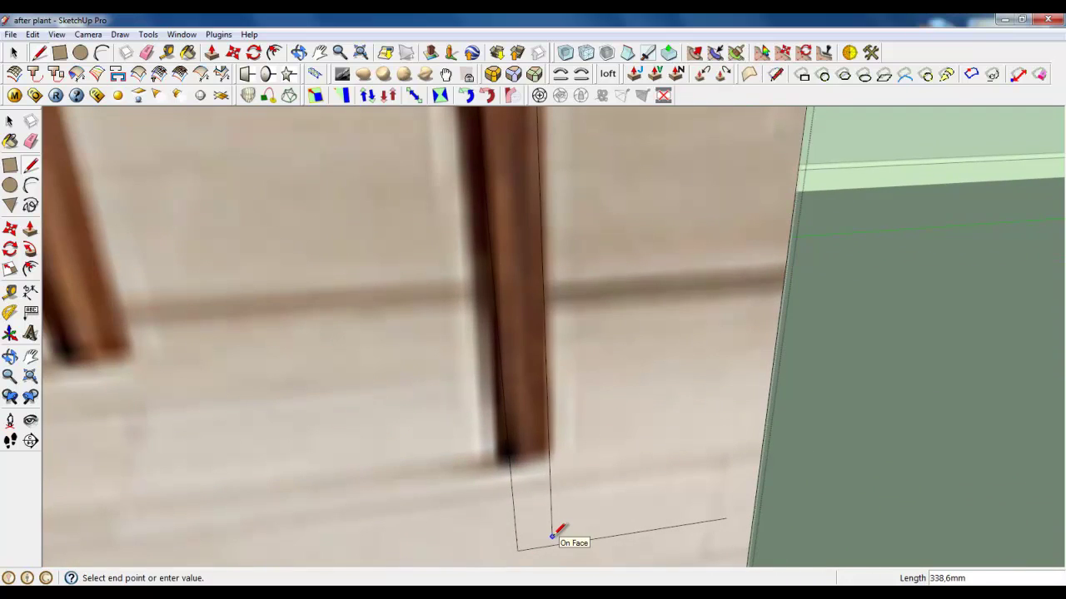
scroll(598, 483, down, 1)
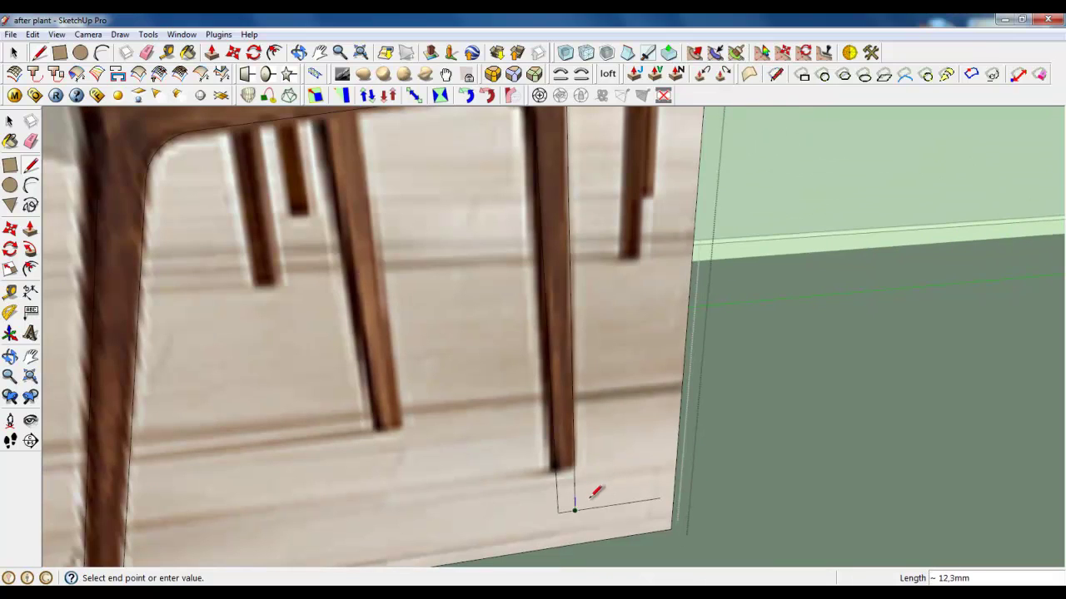
scroll(574, 497, down, 1)
scroll(557, 475, down, 2)
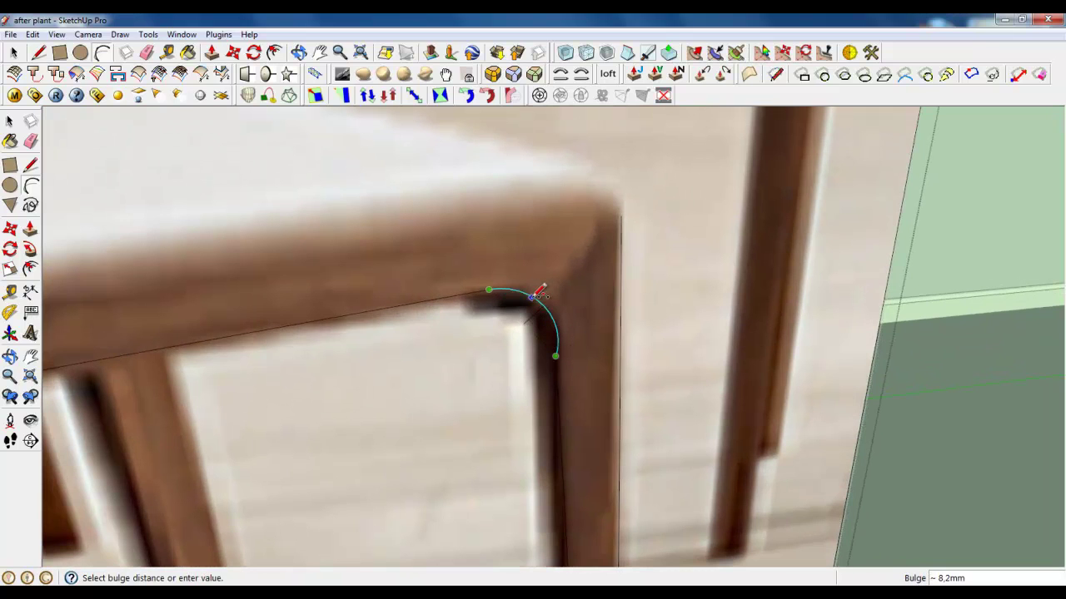
click(540, 293)
mouse_move(552, 333)
middle_down()
mouse_move(91, 232)
mouse_move(506, 325)
mouse_move(721, 278)
middle_up()
scroll(499, 248, up, 2)
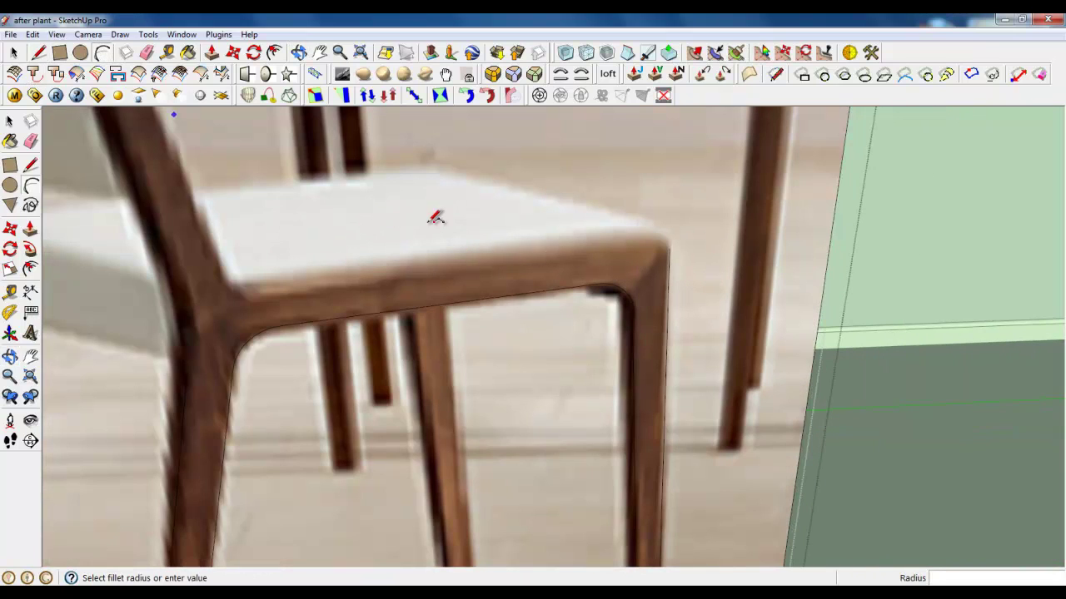
scroll(666, 250, up, 2)
key(l)
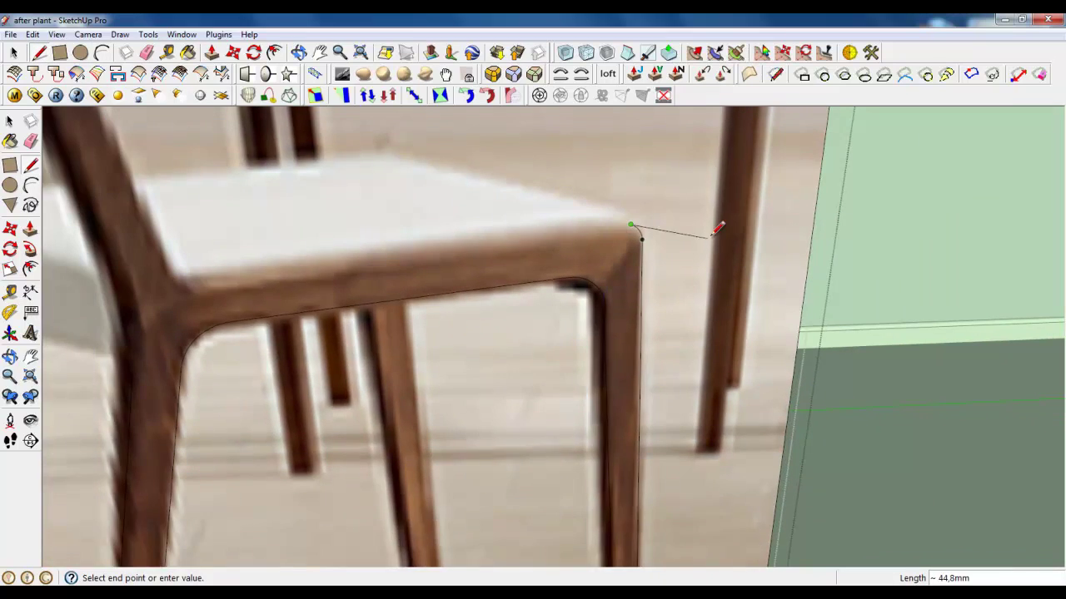
scroll(721, 226, down, 2)
scroll(354, 273, up, 4)
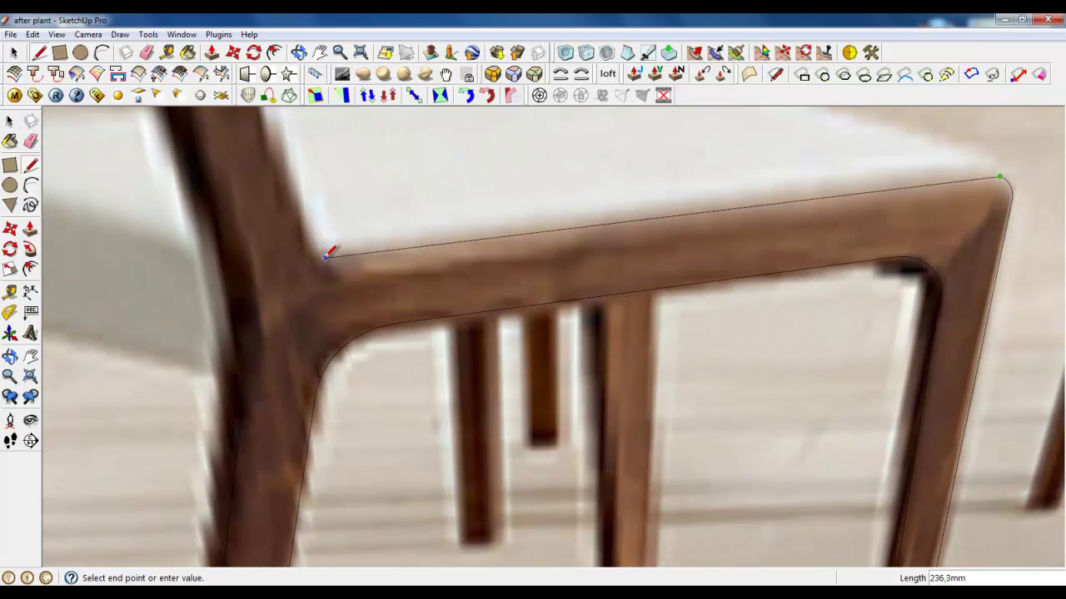
scroll(413, 288, down, 3)
key(a)
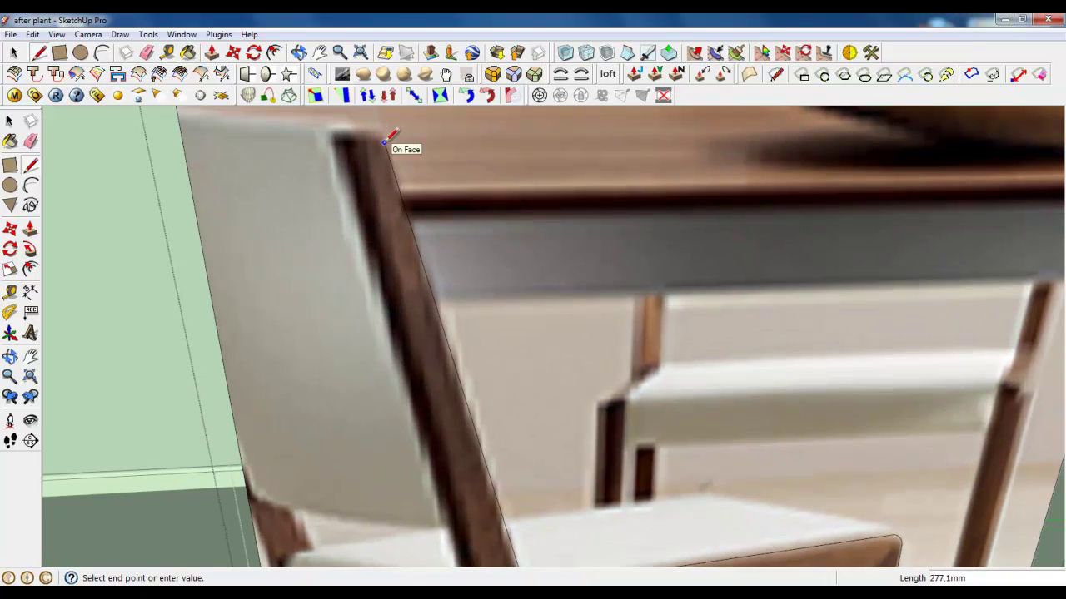
scroll(375, 183, down, 2)
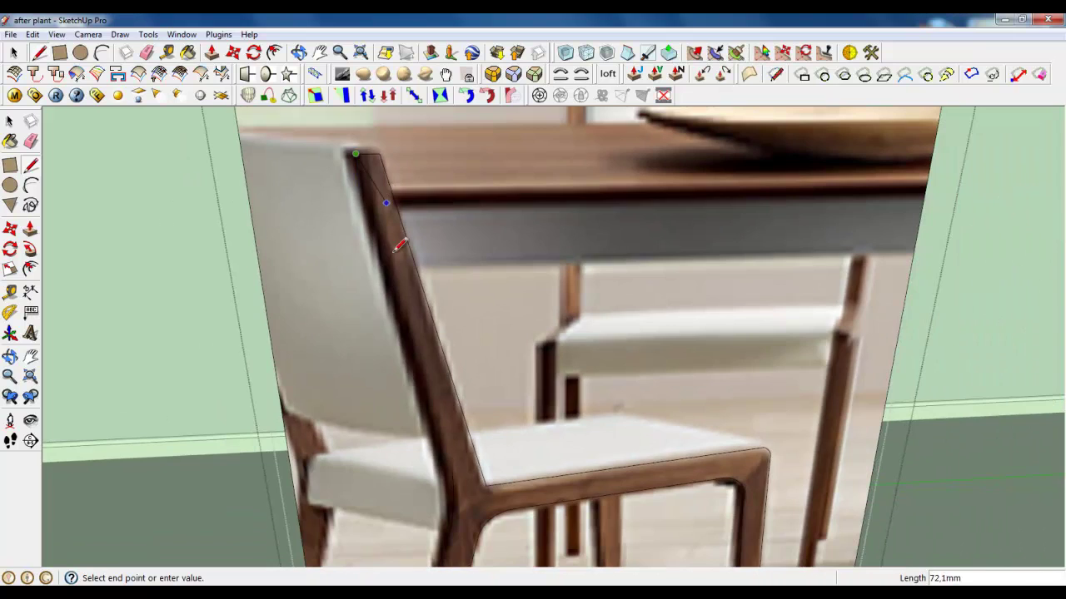
scroll(452, 507, up, 3)
scroll(464, 409, up, 2)
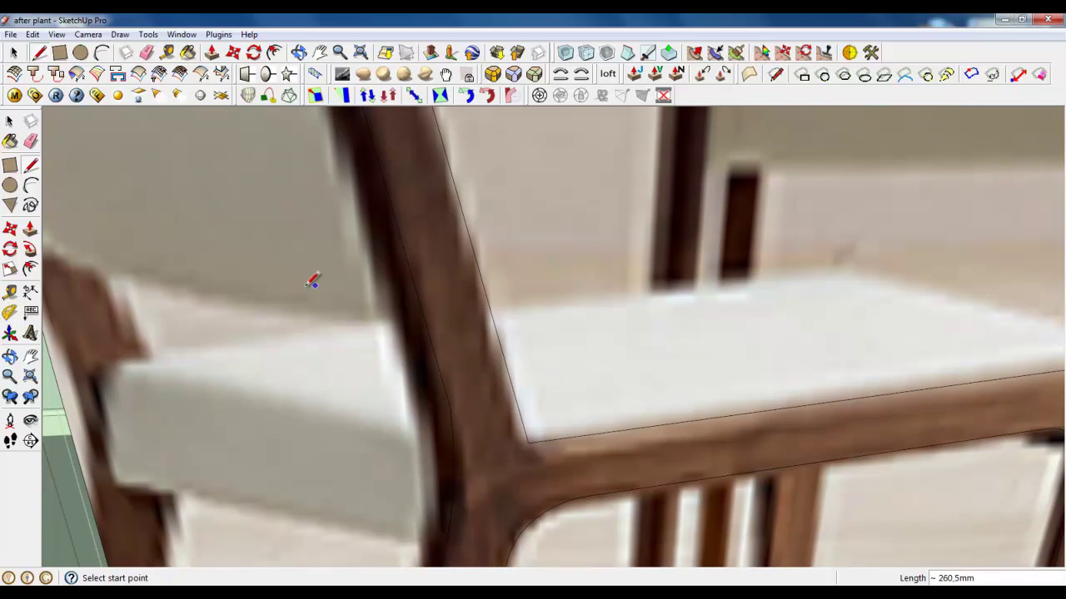
- Erase the photo area outside the chair frame and the tall rectangle's top edge
click(11, 53)
scroll(445, 336, down, 2)
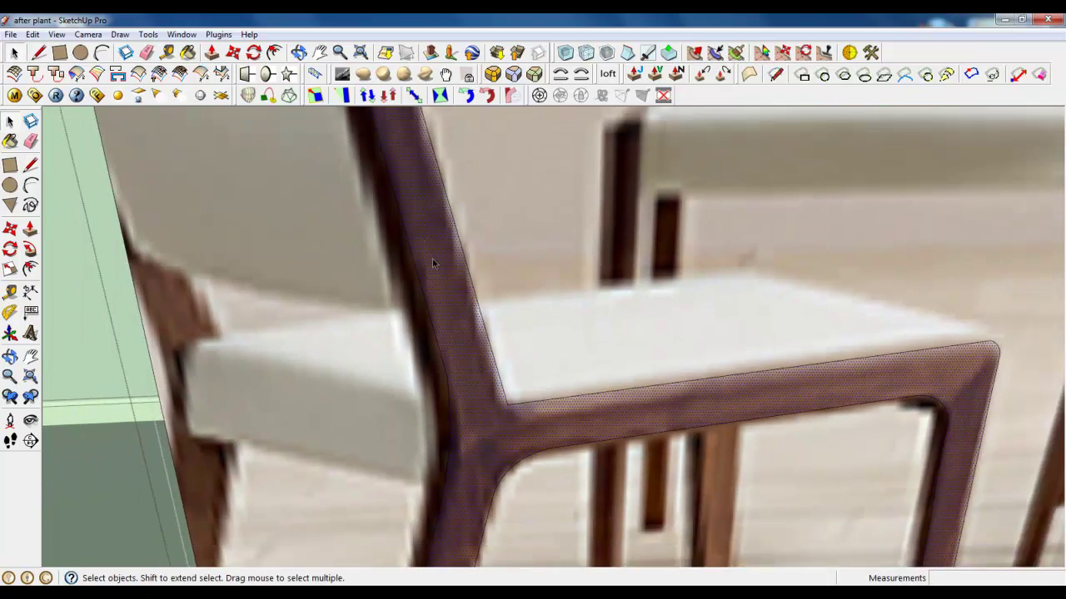
scroll(444, 336, down, 2)
scroll(444, 336, down, 2)
middle_drag(563, 368, 435, 200)
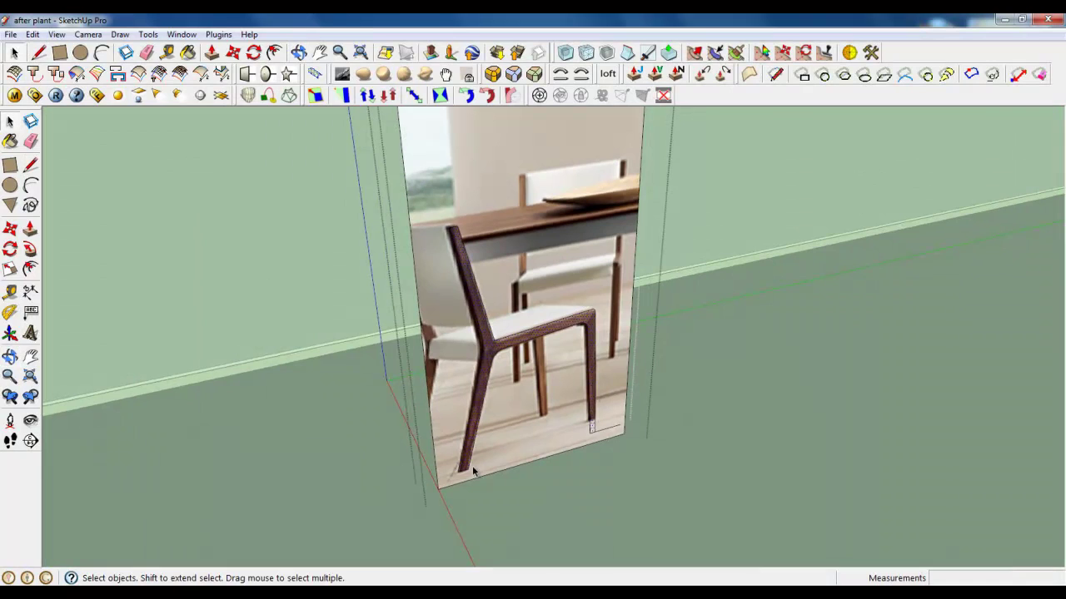
mouse_move(631, 354)
middle_down()
mouse_move(582, 309)
mouse_move(529, 365)
middle_up()
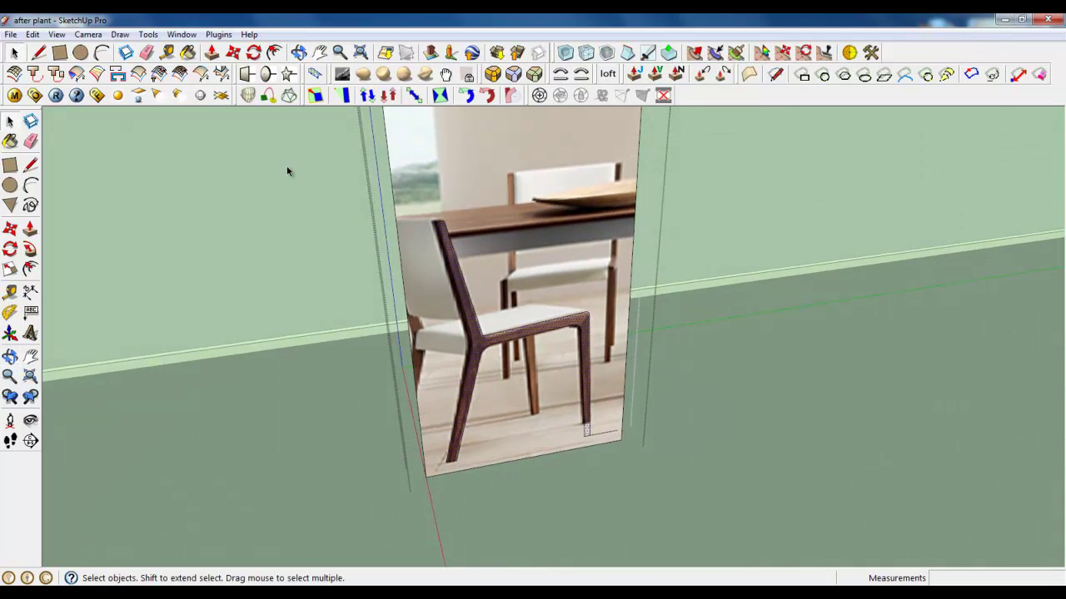
click(147, 53)
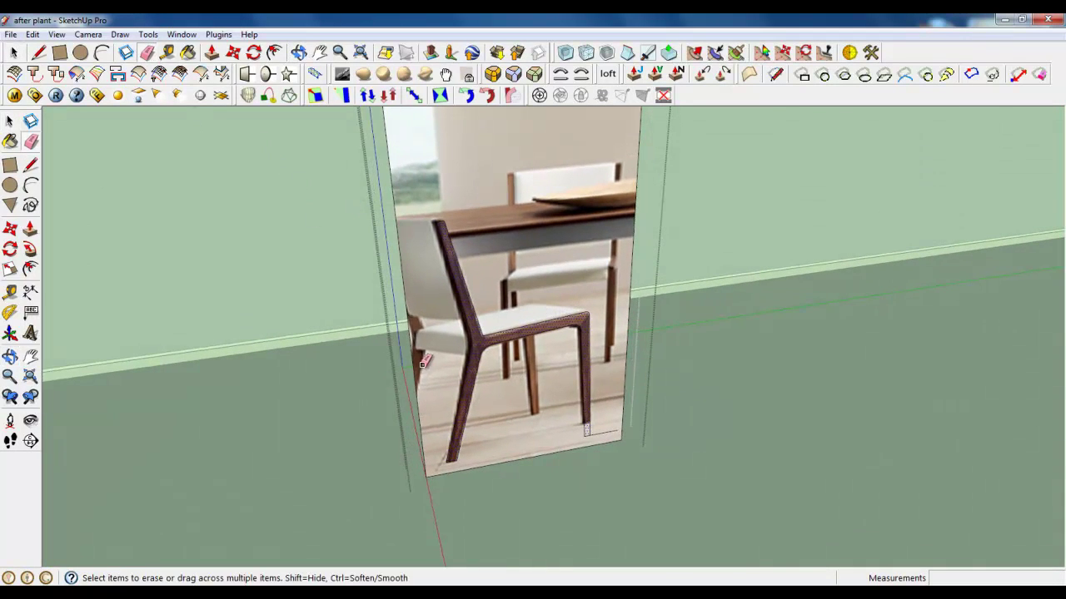
click(418, 416)
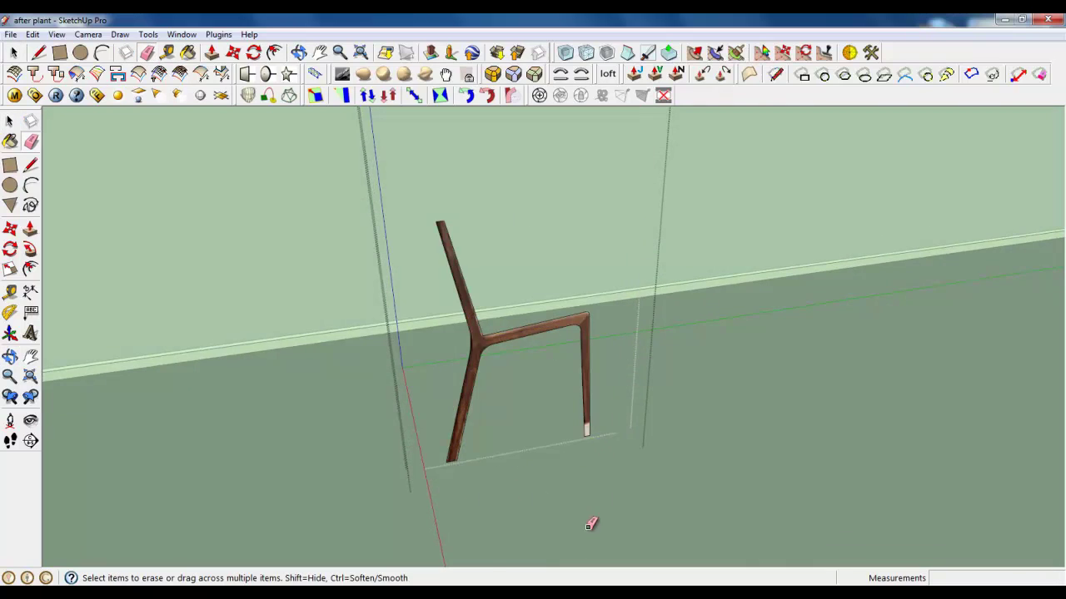
scroll(586, 500, down, 2)
click(555, 188)
key(space)
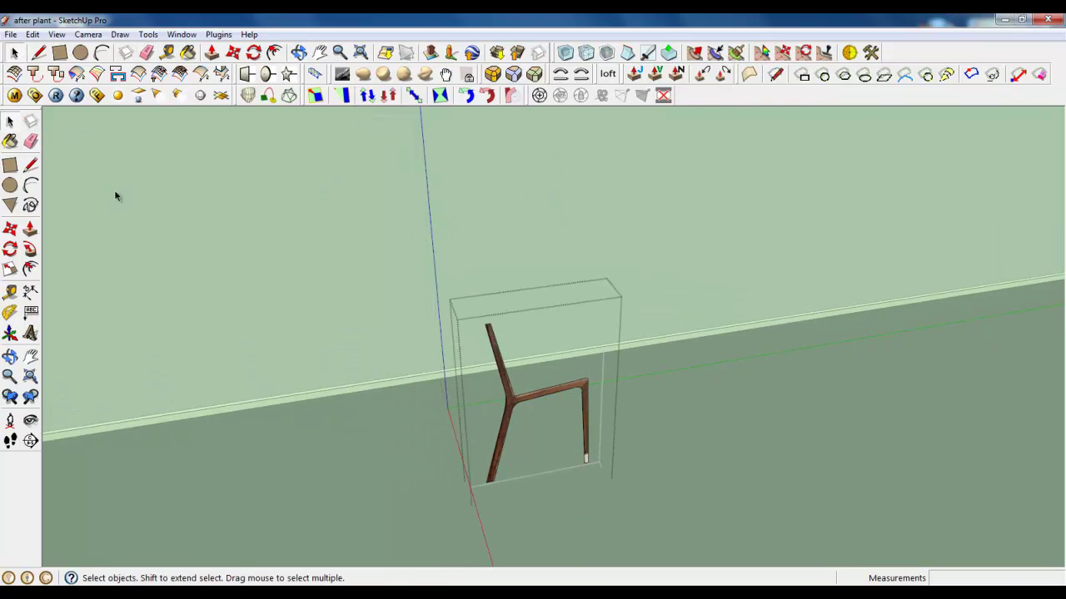
middle_drag(575, 399, 486, 264)
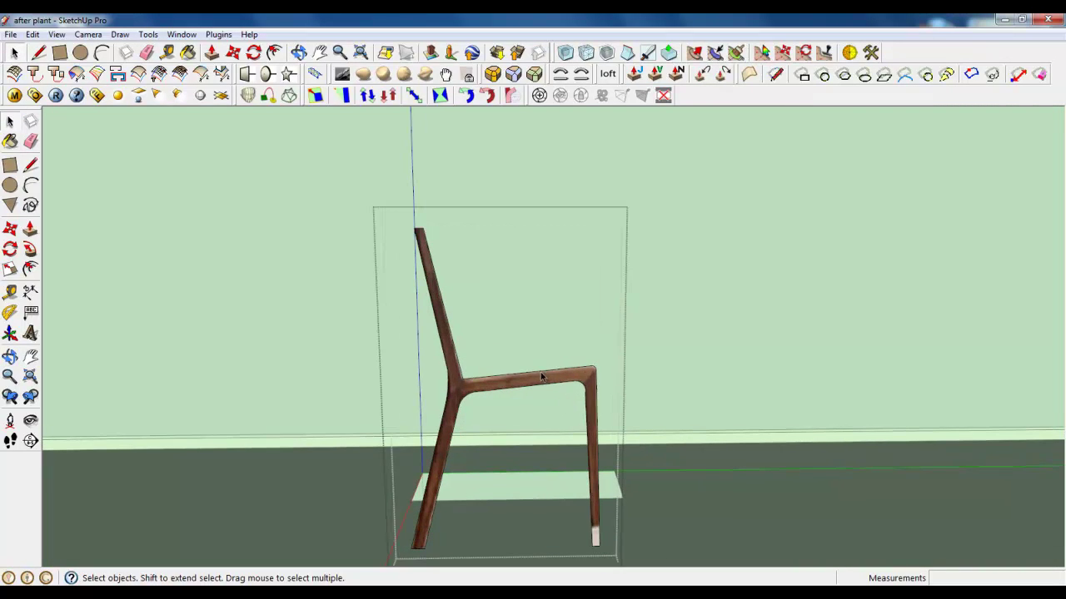
scroll(540, 374, down, 1)
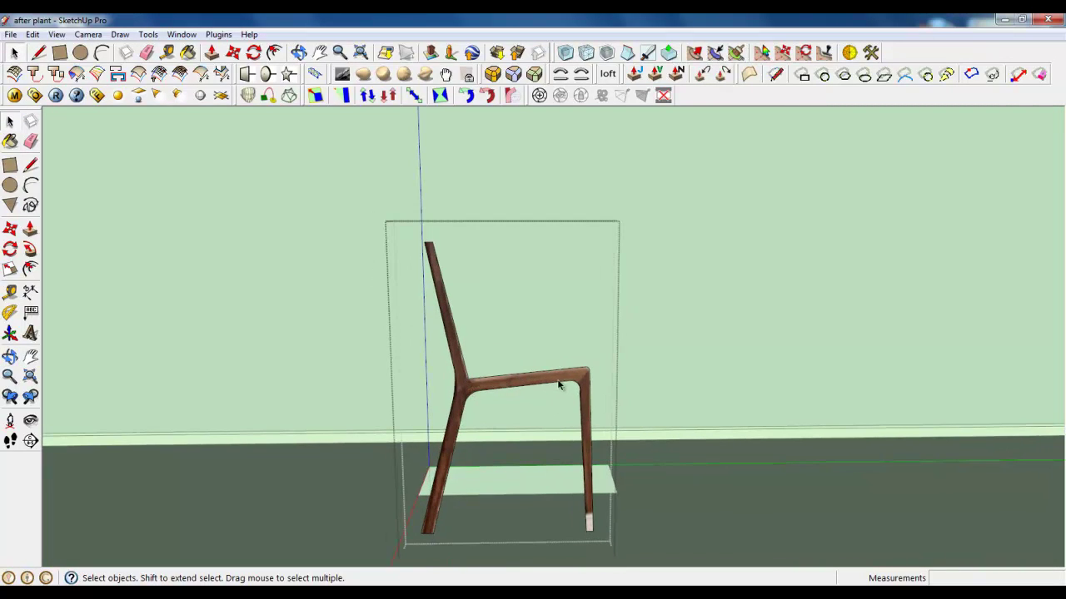
scroll(559, 383, up, 3)
scroll(562, 356, down, 1)
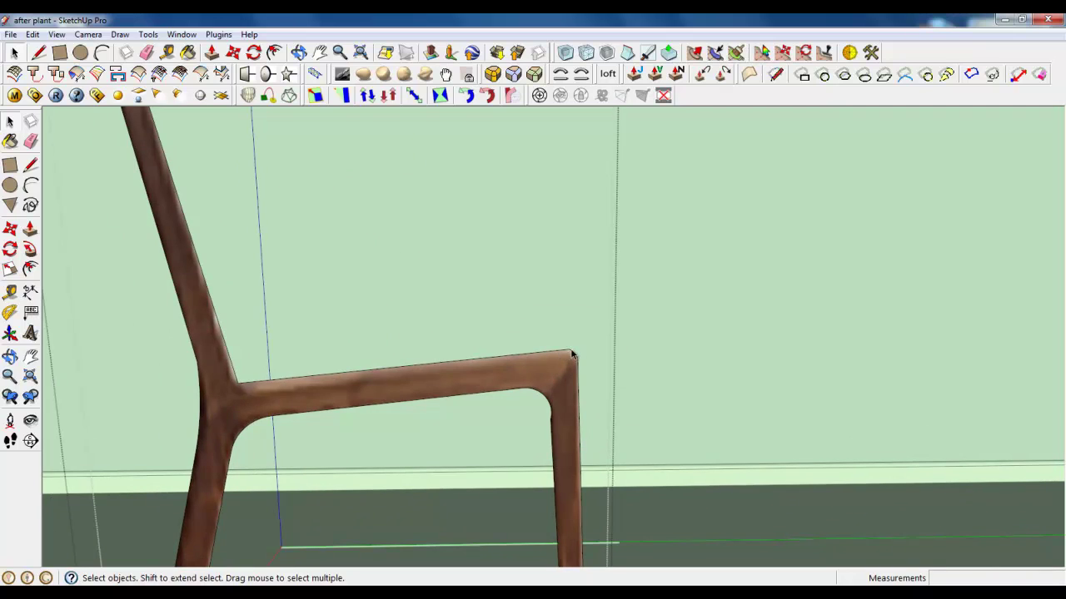
- Move the rounded seat-corner edge slightly downward to reshape the corner
click(572, 356)
scroll(547, 388, up, 1)
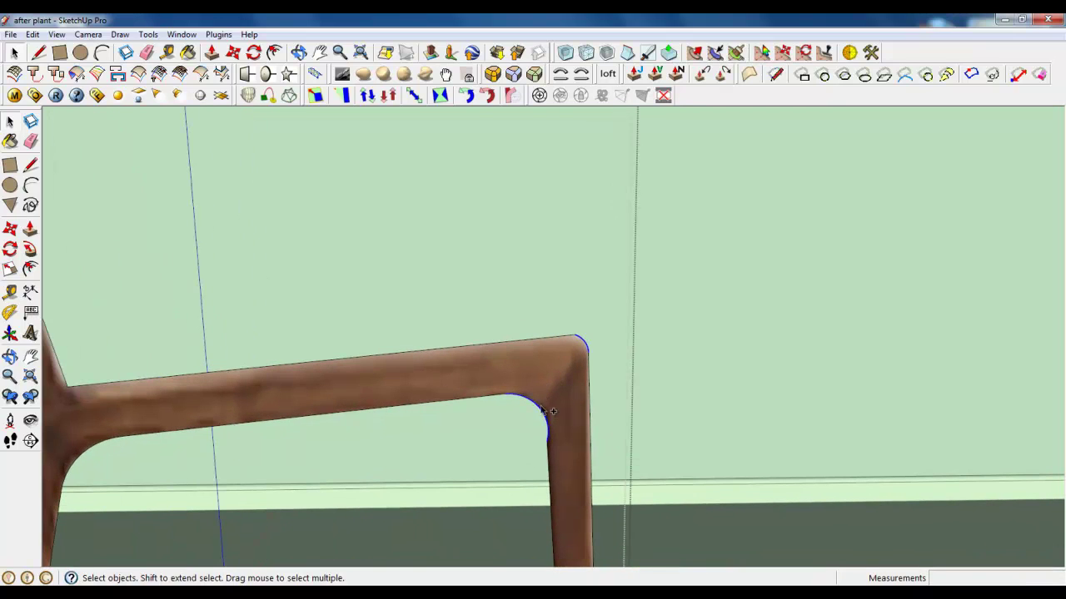
scroll(565, 368, down, 2)
key(m)
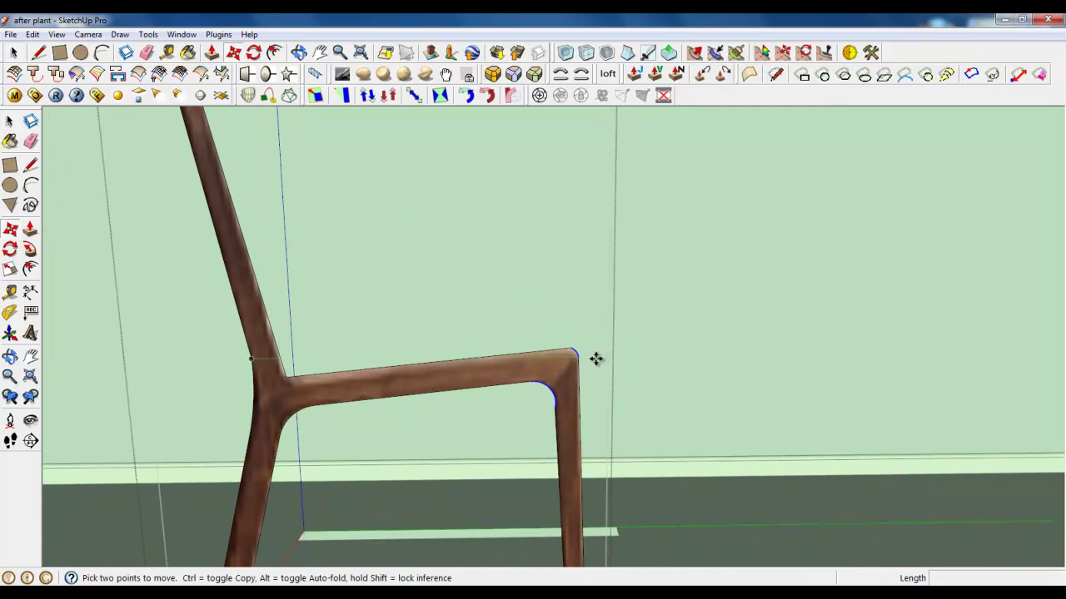
click(575, 352)
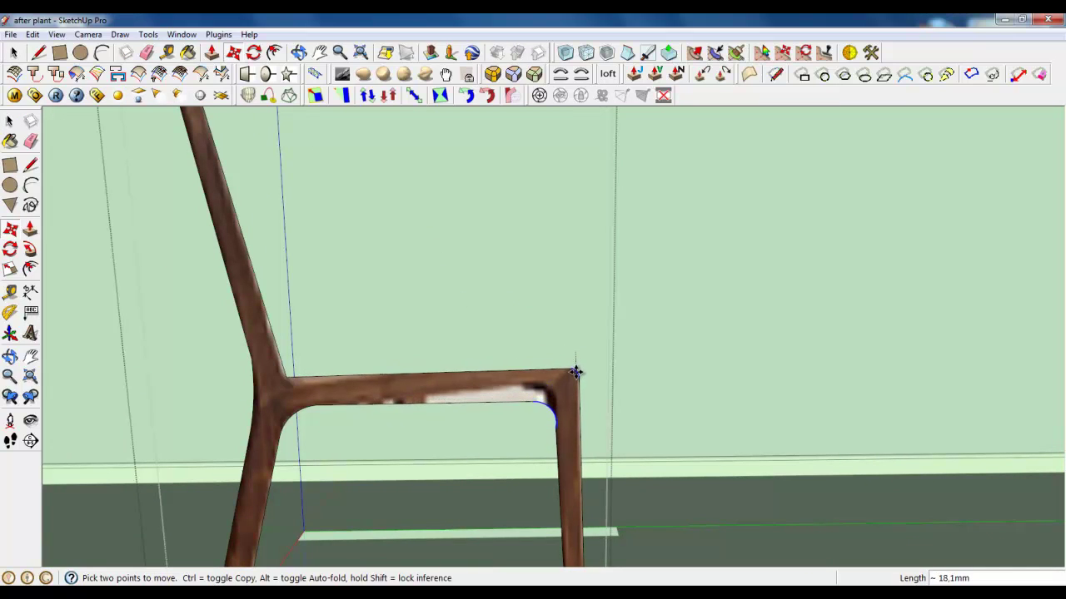
click(576, 369)
scroll(576, 369, down, 3)
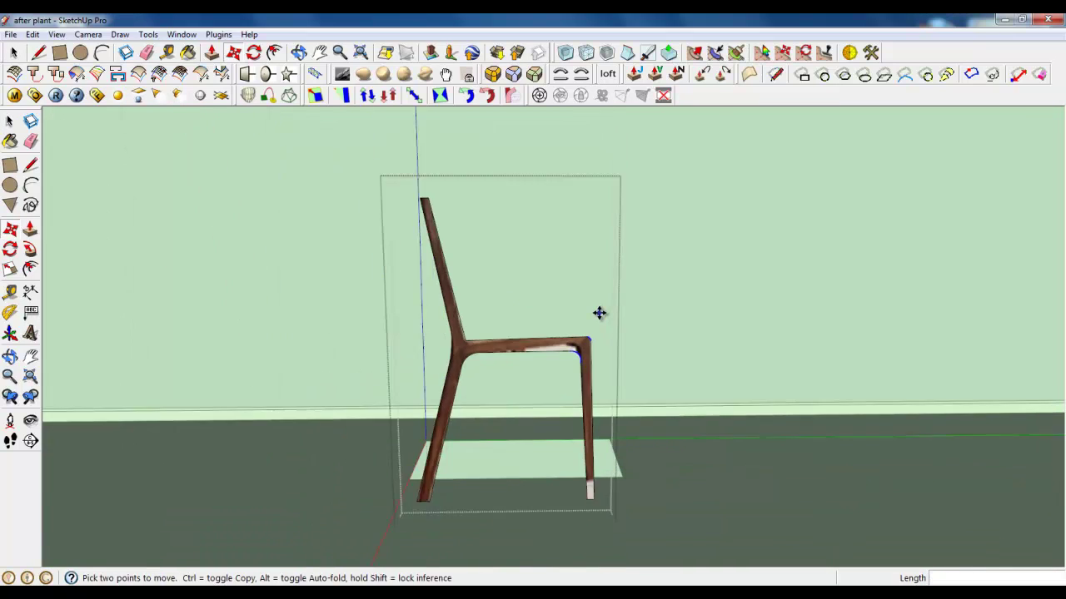
mouse_move(587, 407)
middle_down()
mouse_move(507, 499)
mouse_move(591, 478)
mouse_move(544, 492)
middle_up()
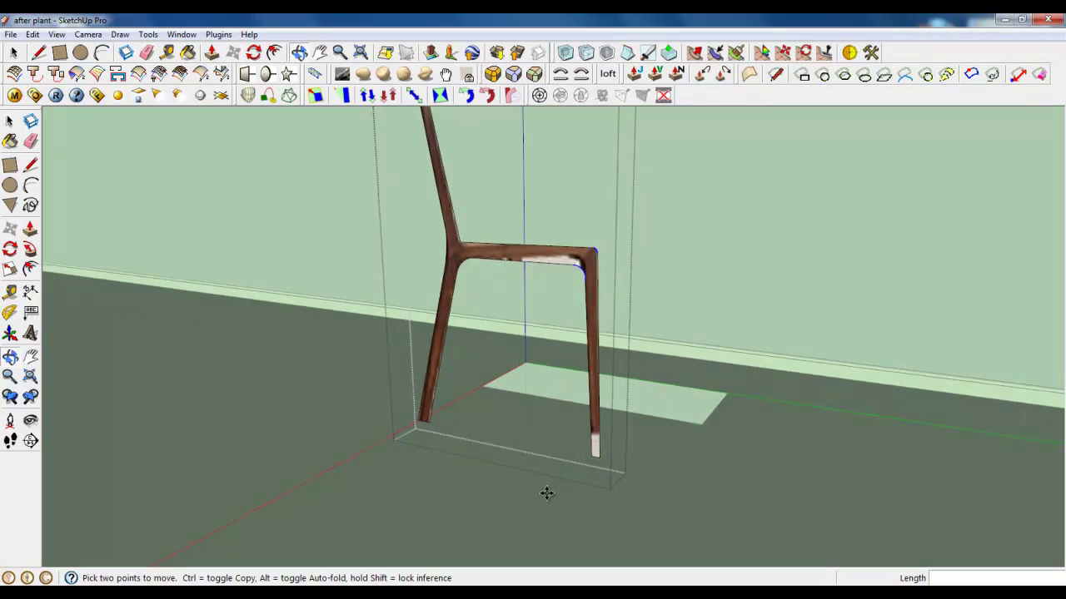
key(space)
right_click(279, 358)
click(302, 366)
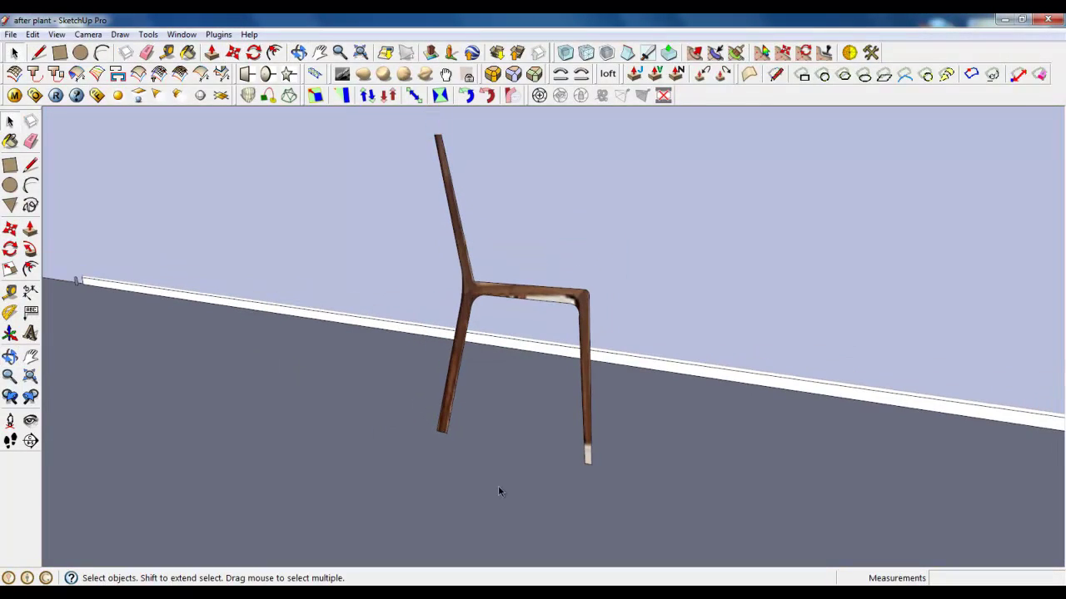
click(469, 339)
click(234, 53)
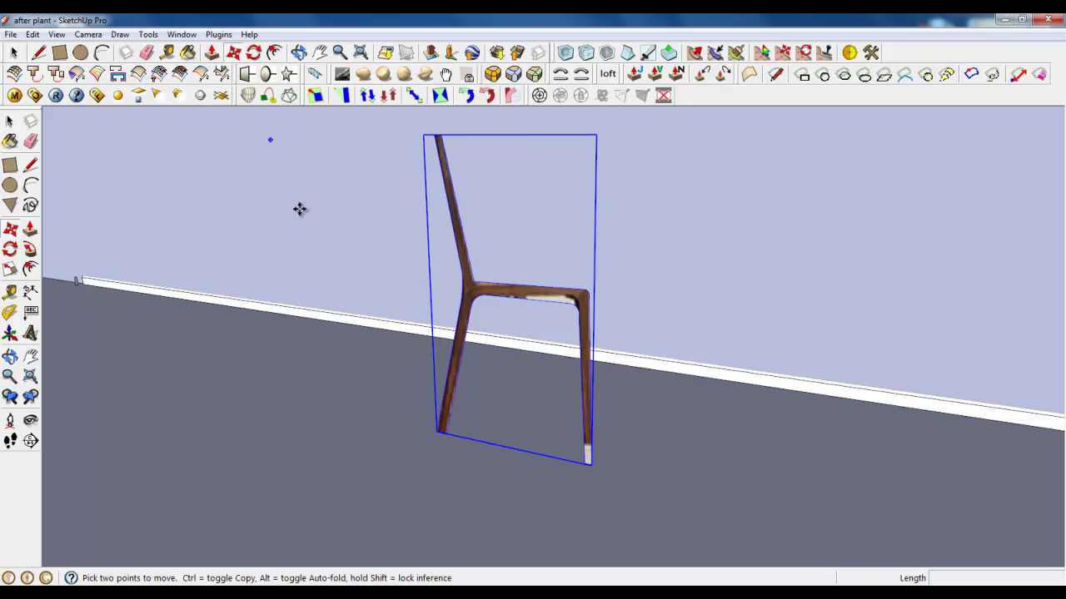
scroll(445, 440, up, 2)
scroll(457, 433, up, 3)
click(457, 430)
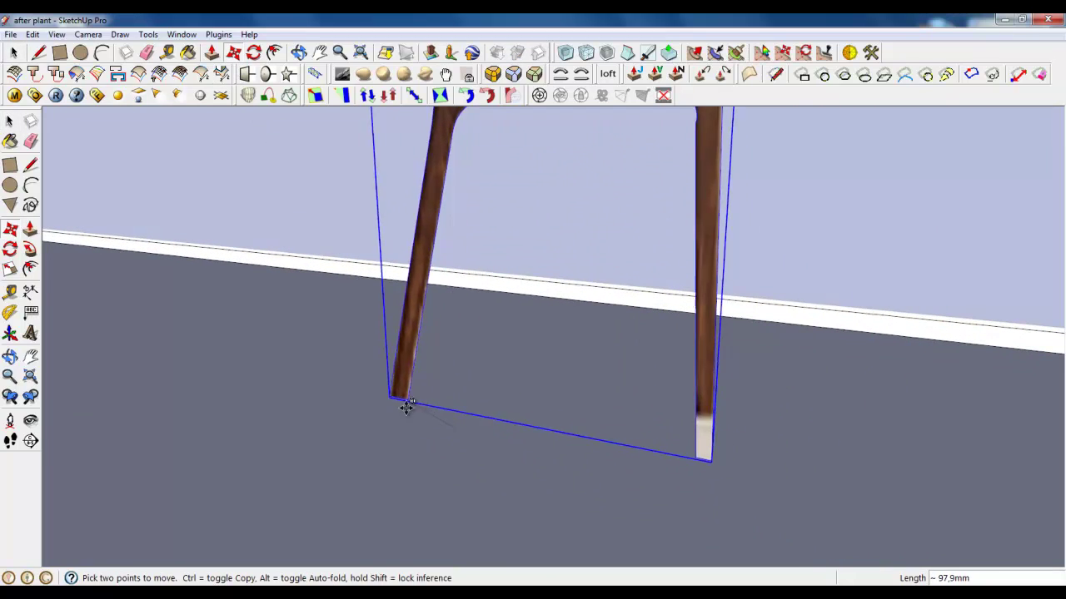
click(444, 448)
key(space)
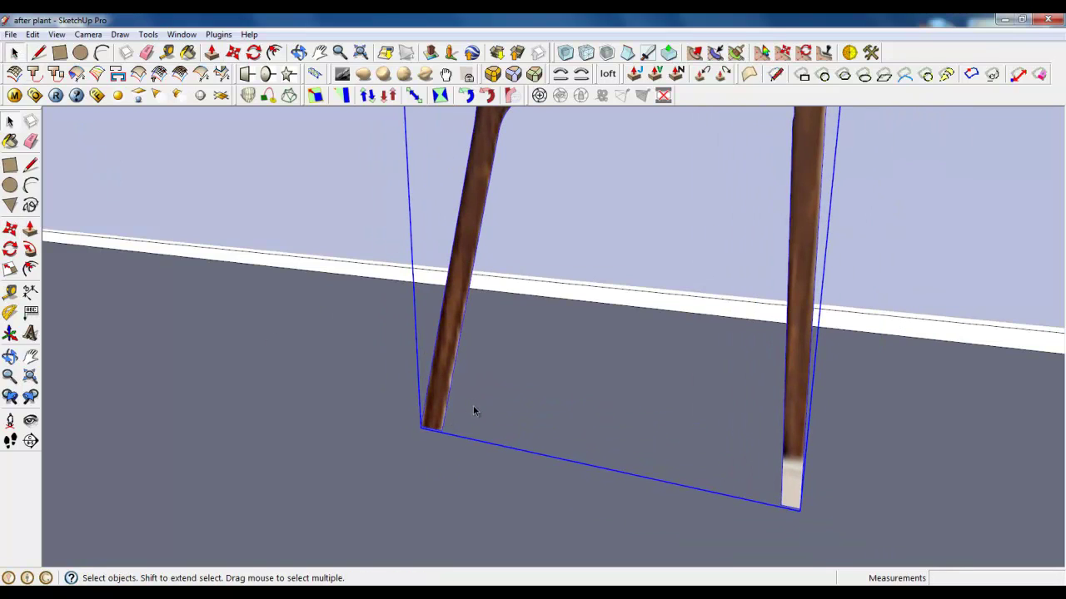
double_click(431, 385)
click(431, 385)
click(234, 53)
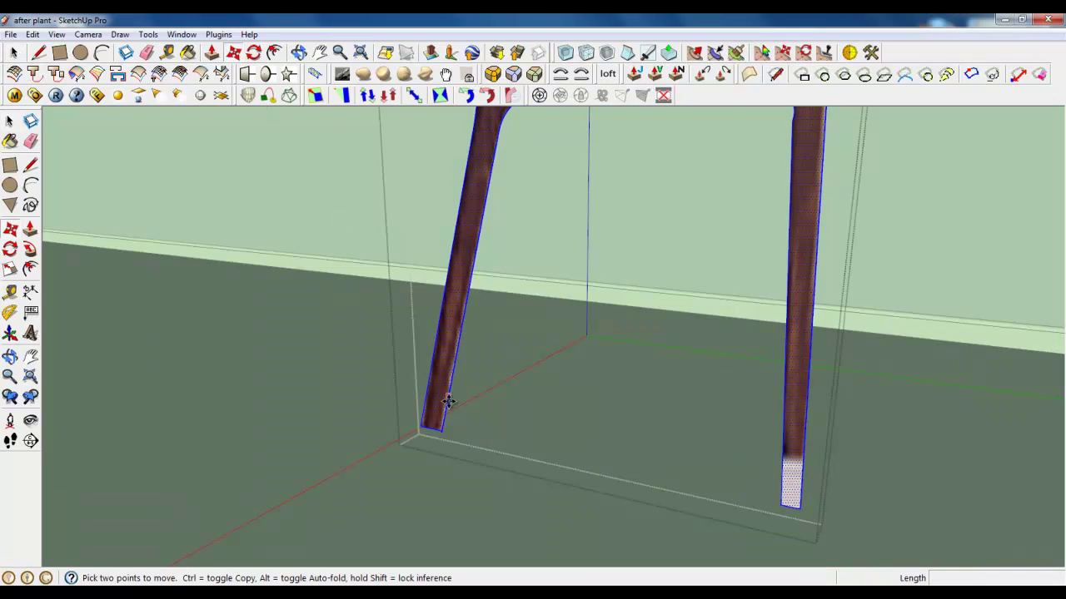
click(445, 428)
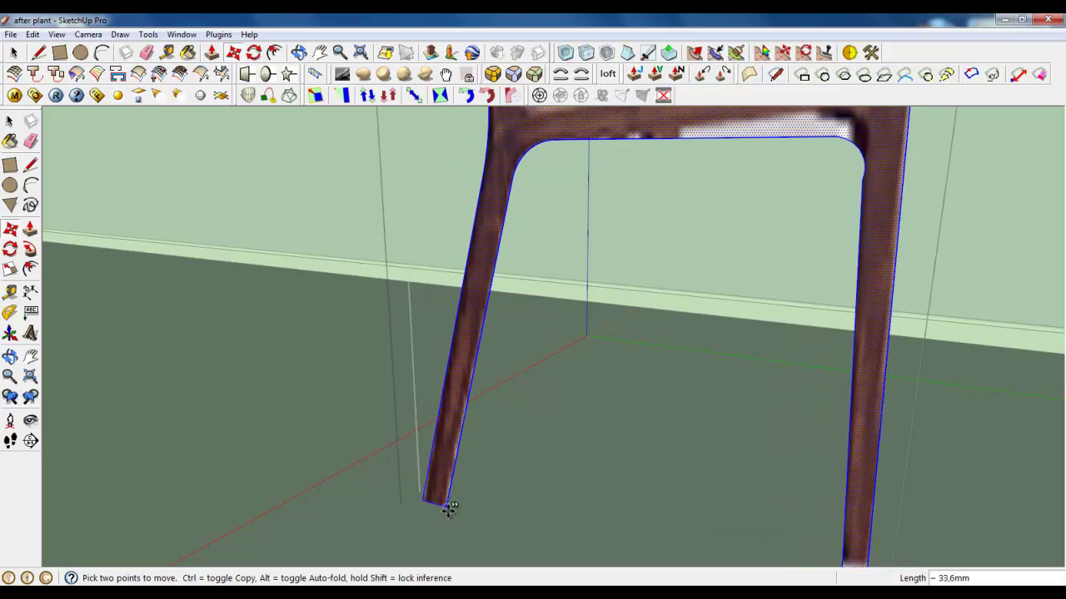
scroll(461, 537, down, 3)
middle_drag(409, 499, 347, 386)
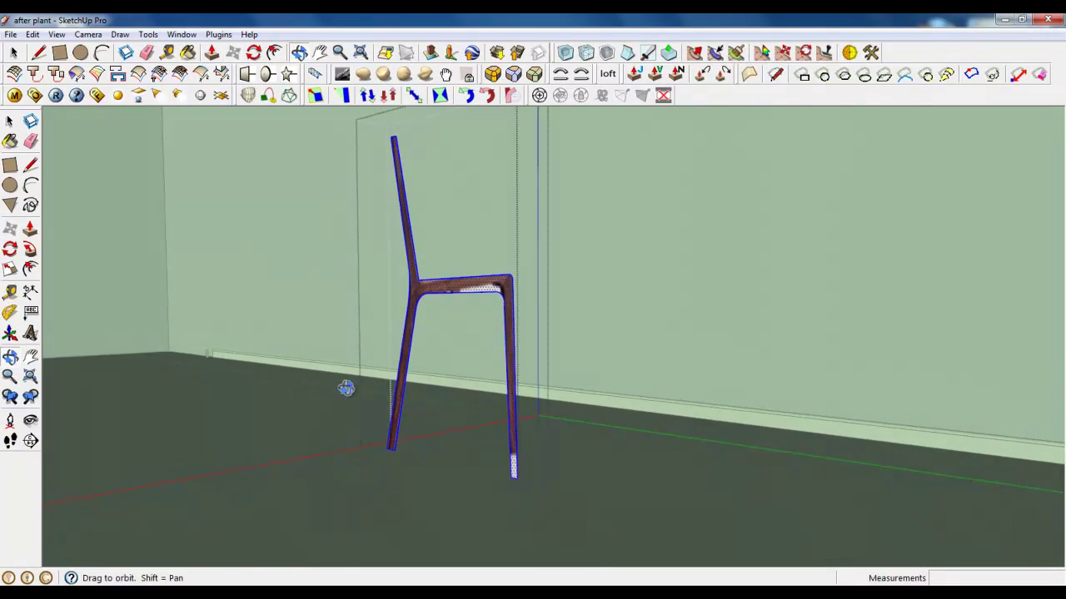
click(511, 474)
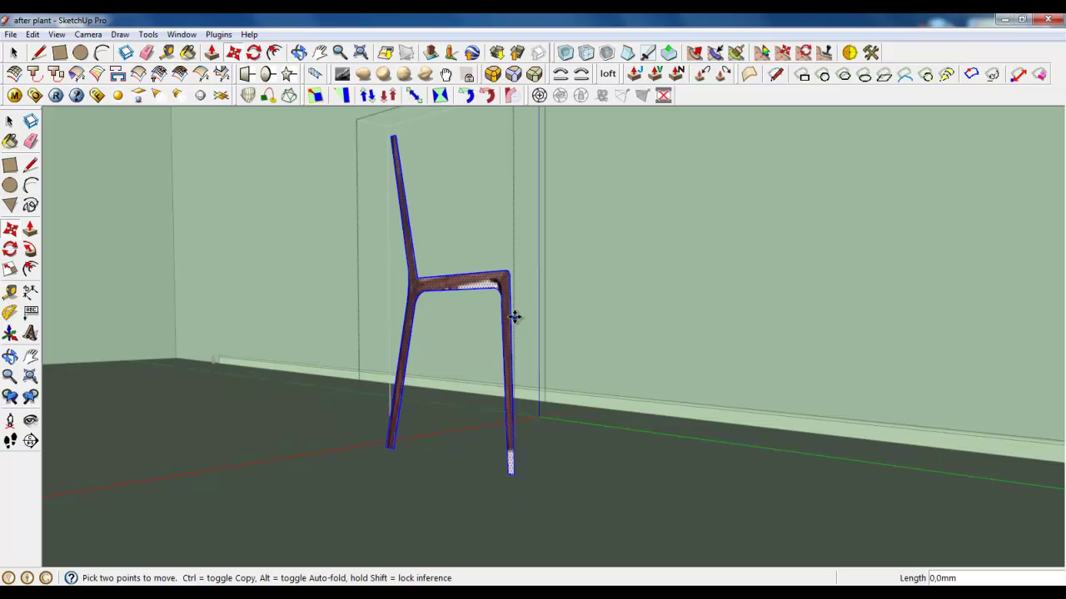
key(space)
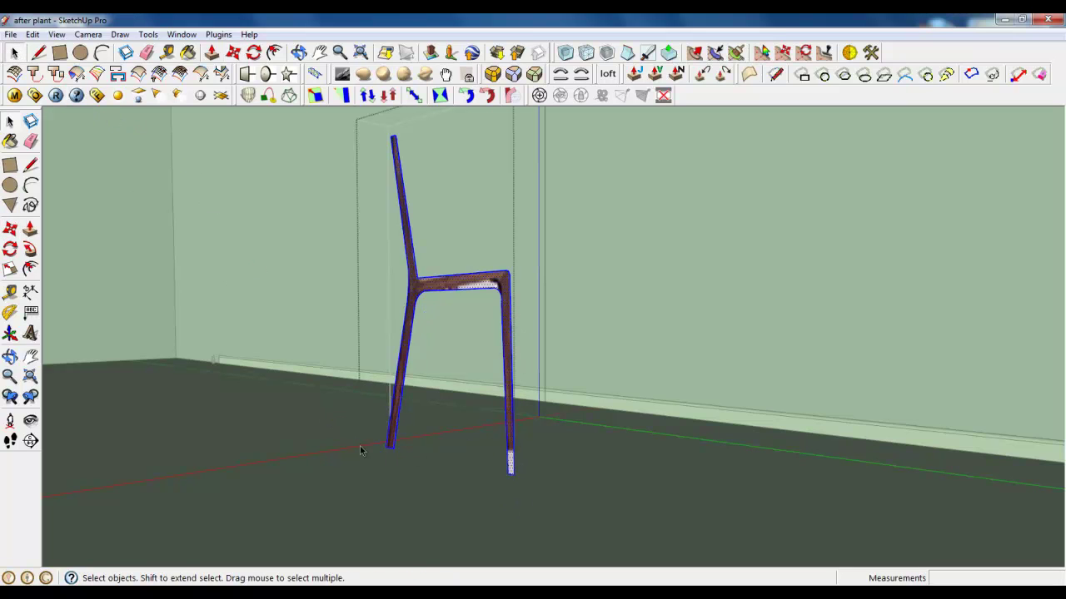
mouse_move(469, 281)
middle_down()
mouse_move(452, 352)
mouse_move(413, 374)
middle_up()
- Erase the textured chair face, keeping its edges
key(p)
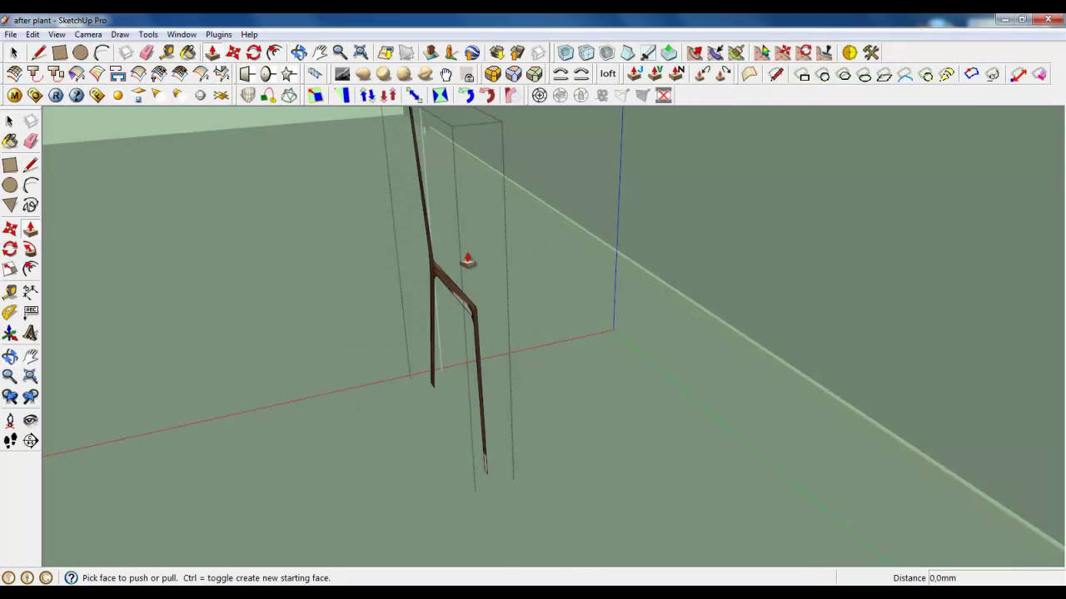
scroll(474, 310, up, 2)
scroll(474, 309, up, 2)
mouse_move(475, 310)
middle_down()
mouse_move(682, 240)
mouse_move(749, 231)
middle_up()
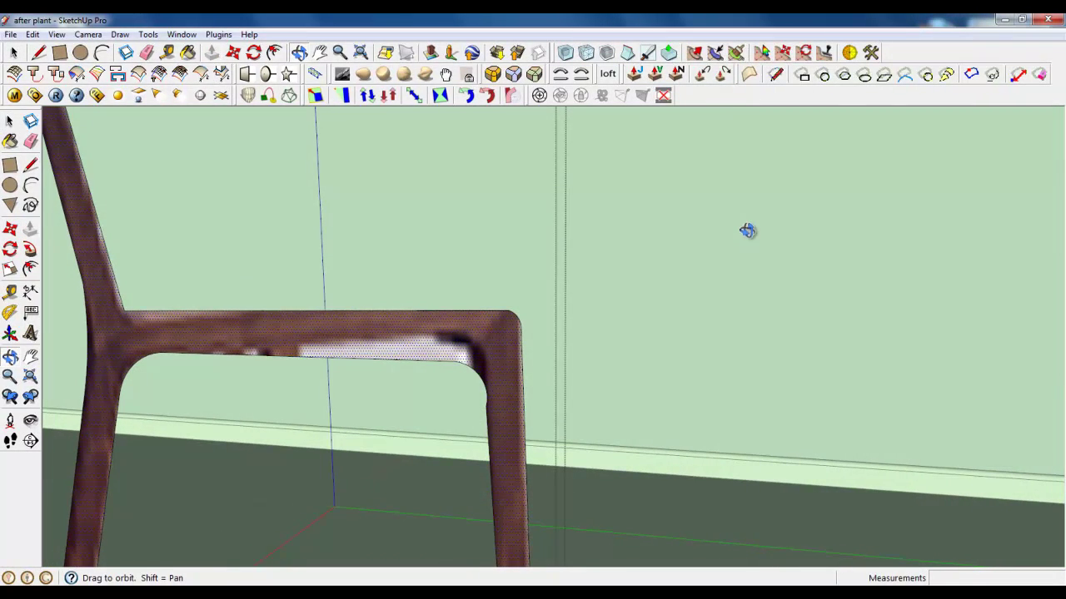
scroll(488, 435, up, 2)
scroll(483, 399, up, 2)
scroll(432, 315, up, 1)
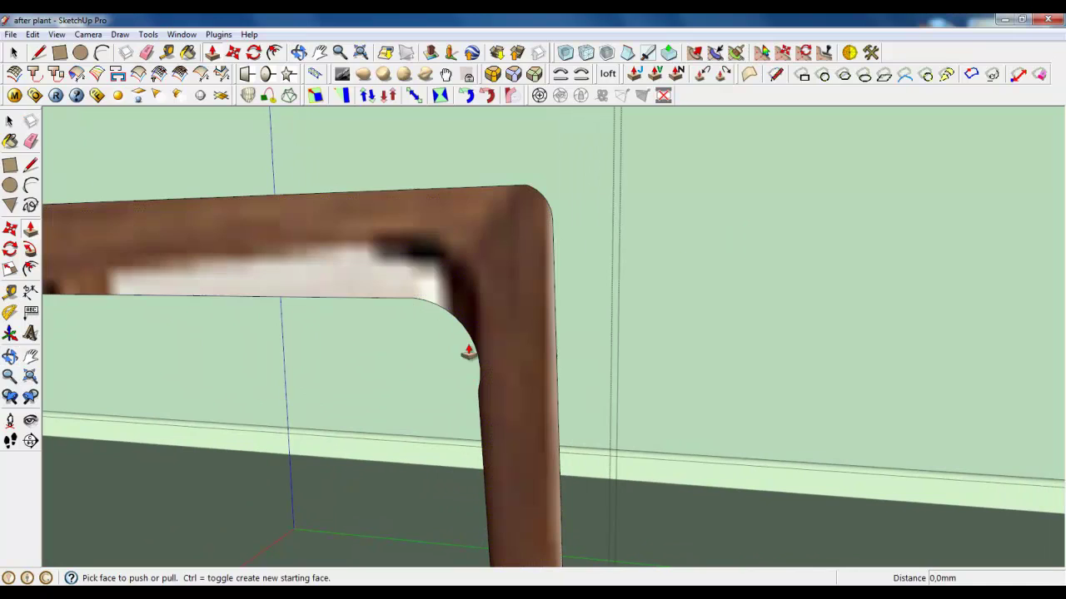
click(13, 52)
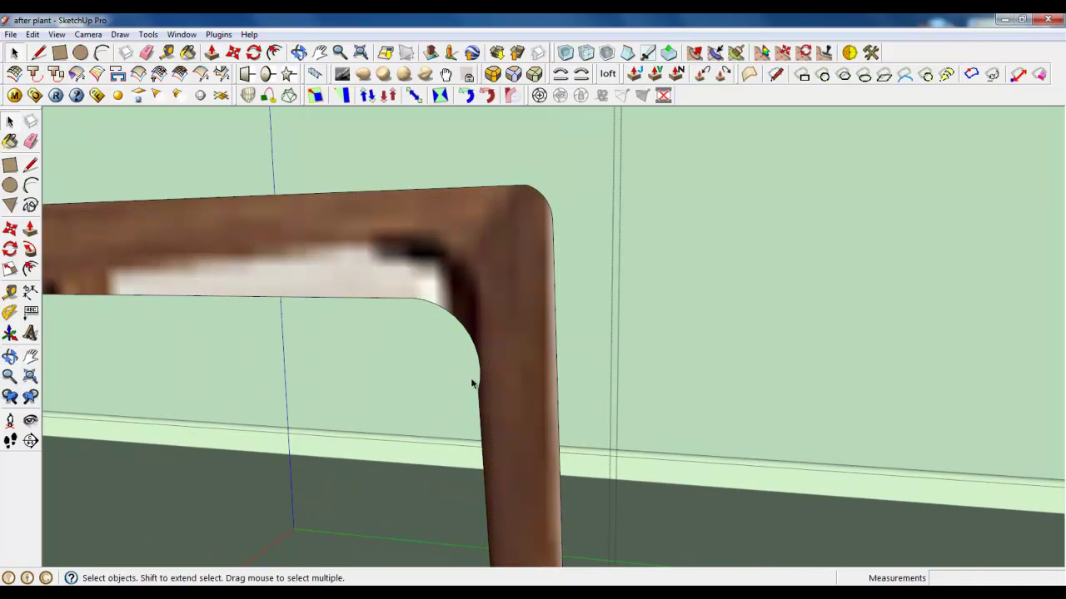
click(100, 52)
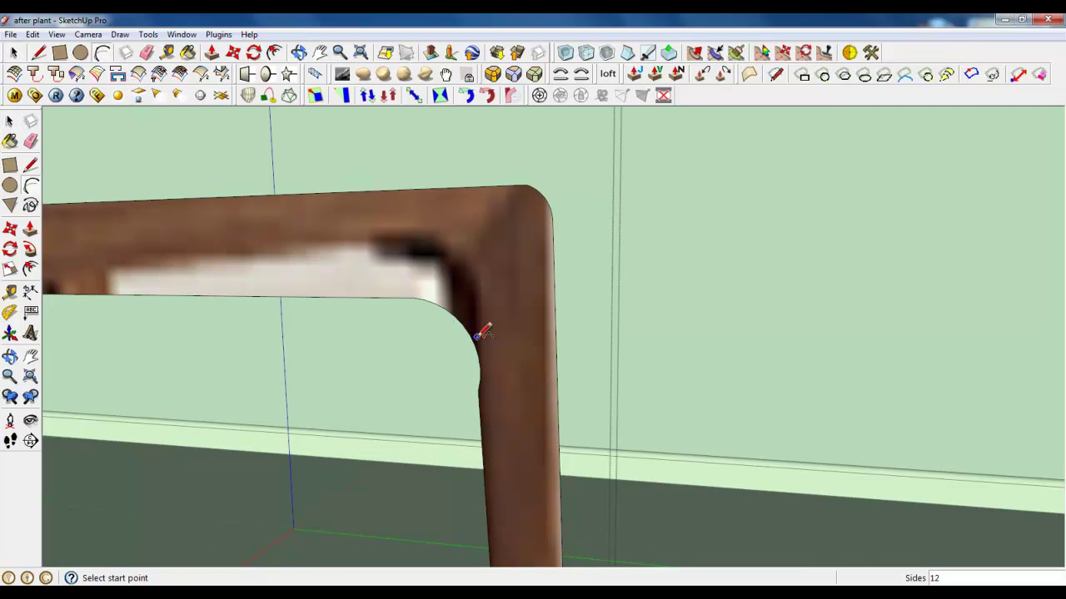
right_click(433, 297)
click(462, 326)
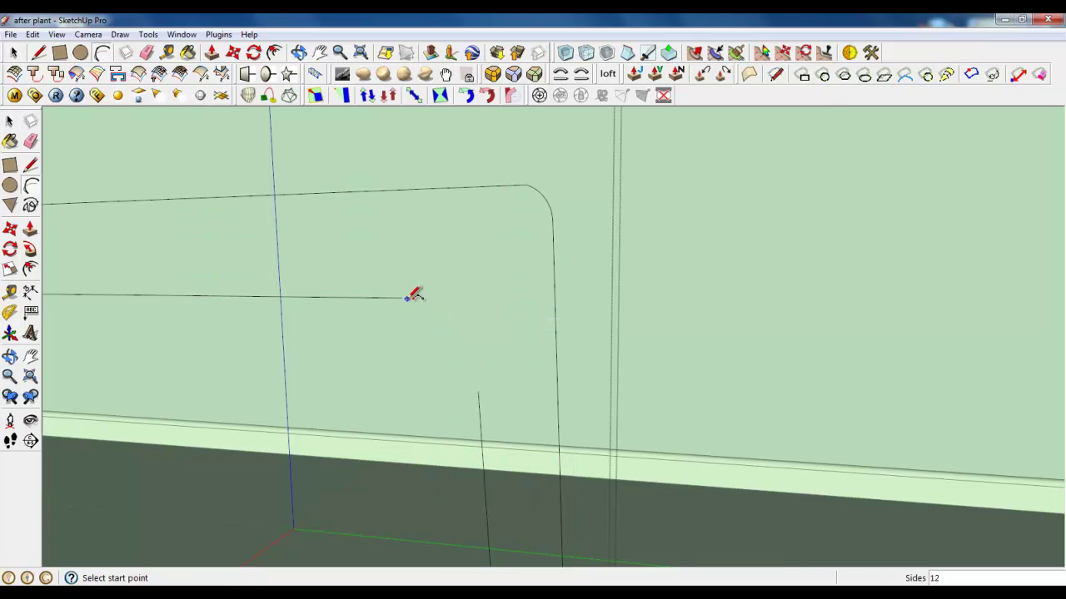
- Arc the inner seat-to-leg corner, refilling the profile with a plain face
click(402, 297)
click(477, 391)
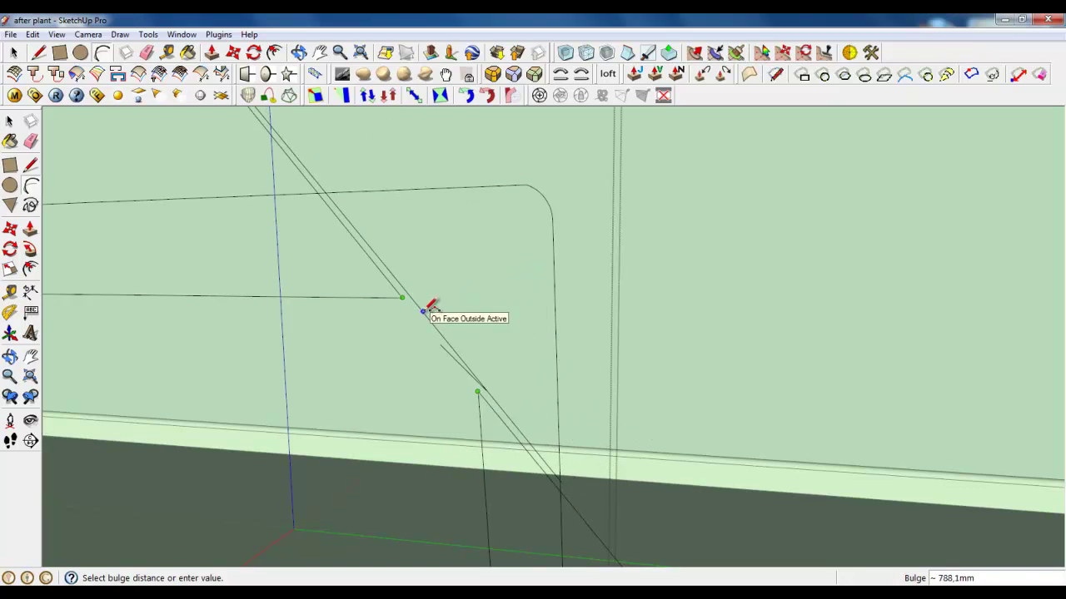
click(452, 308)
mouse_move(452, 306)
middle_down()
mouse_move(492, 266)
mouse_move(266, 229)
middle_up()
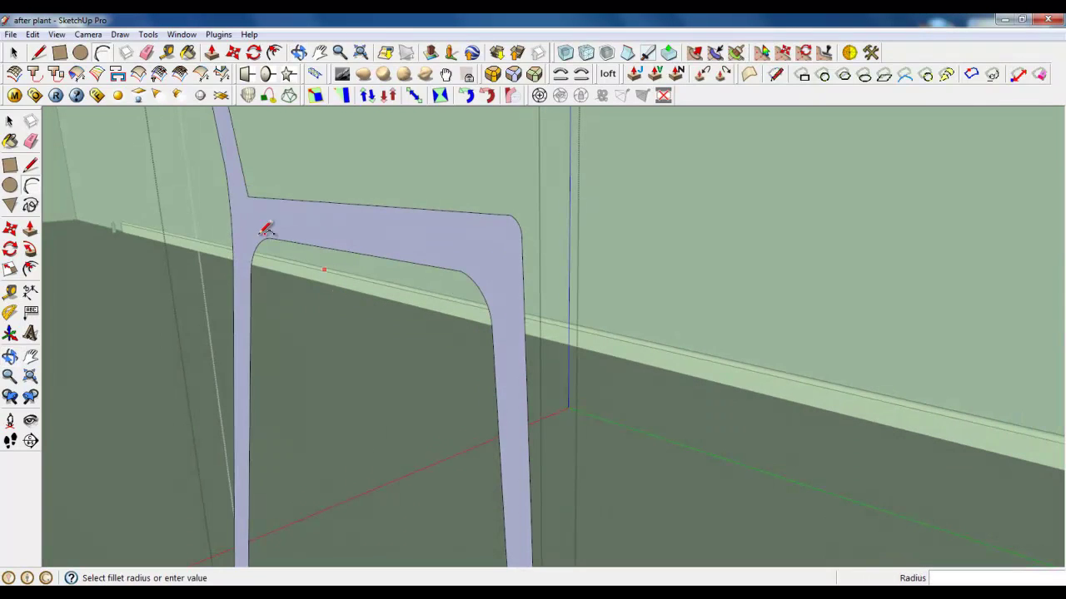
- Push/pull the chair profile 20 mm thick, then close the chair group
click(211, 52)
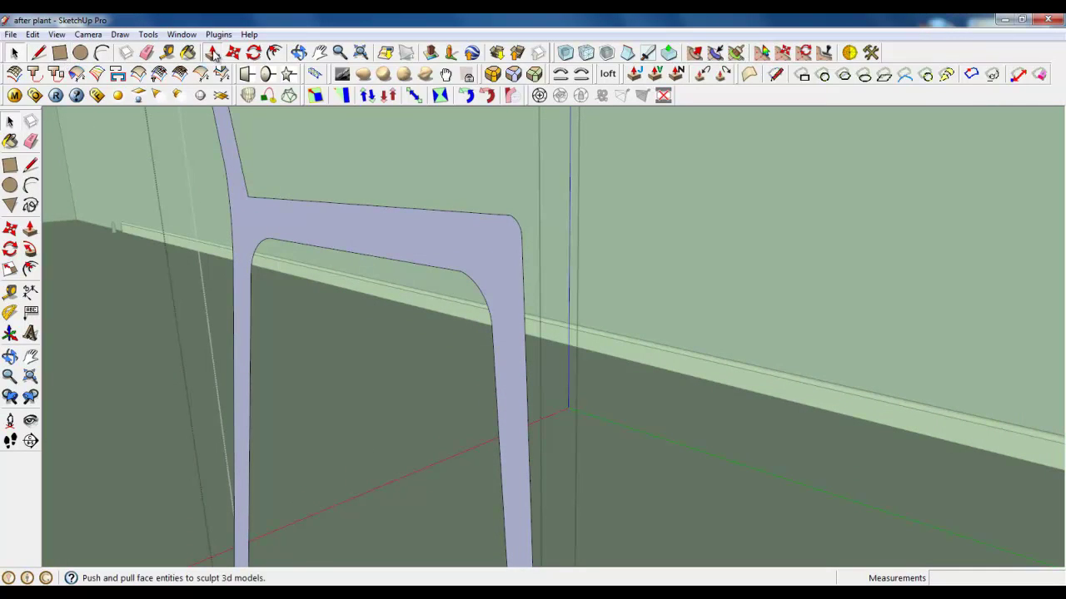
middle_drag(469, 245, 443, 269)
click(478, 254)
text(20)
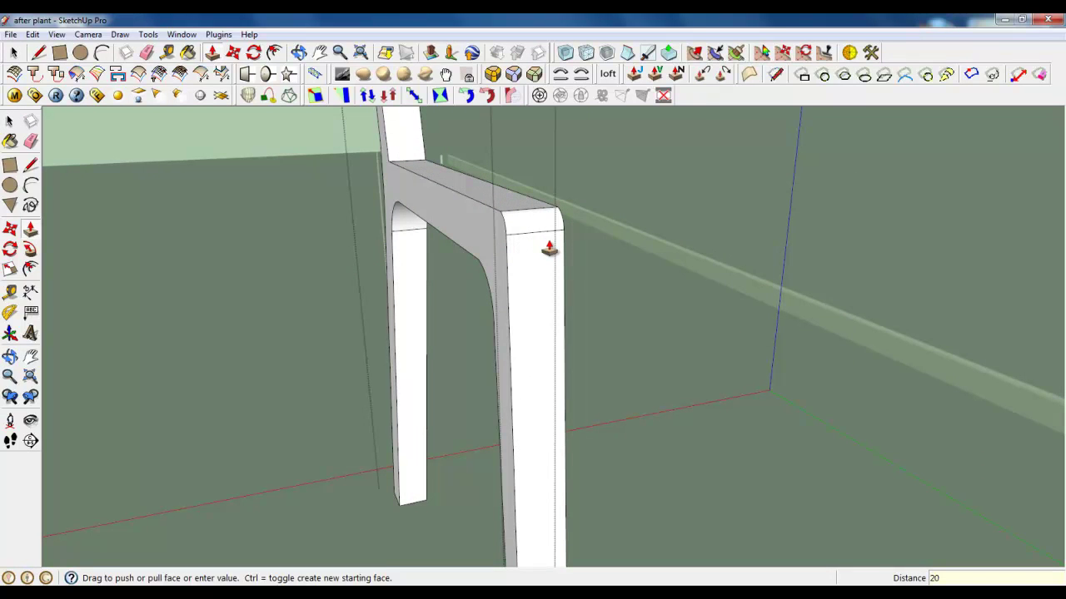
key(Return)
scroll(524, 241, down, 2)
scroll(527, 326, down, 2)
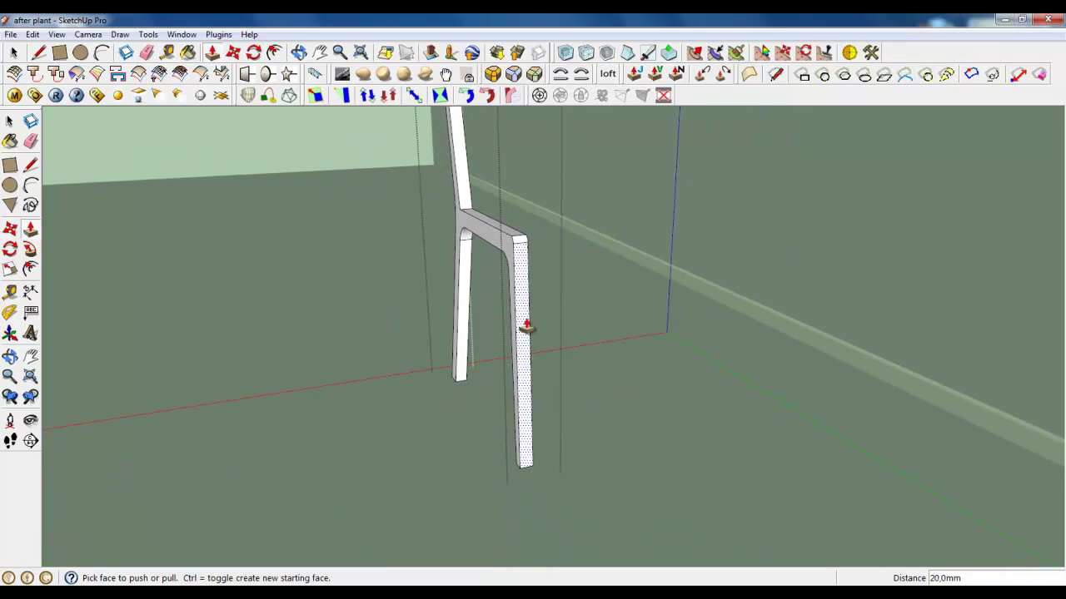
scroll(431, 500, down, 2)
middle_drag(431, 499, 509, 491)
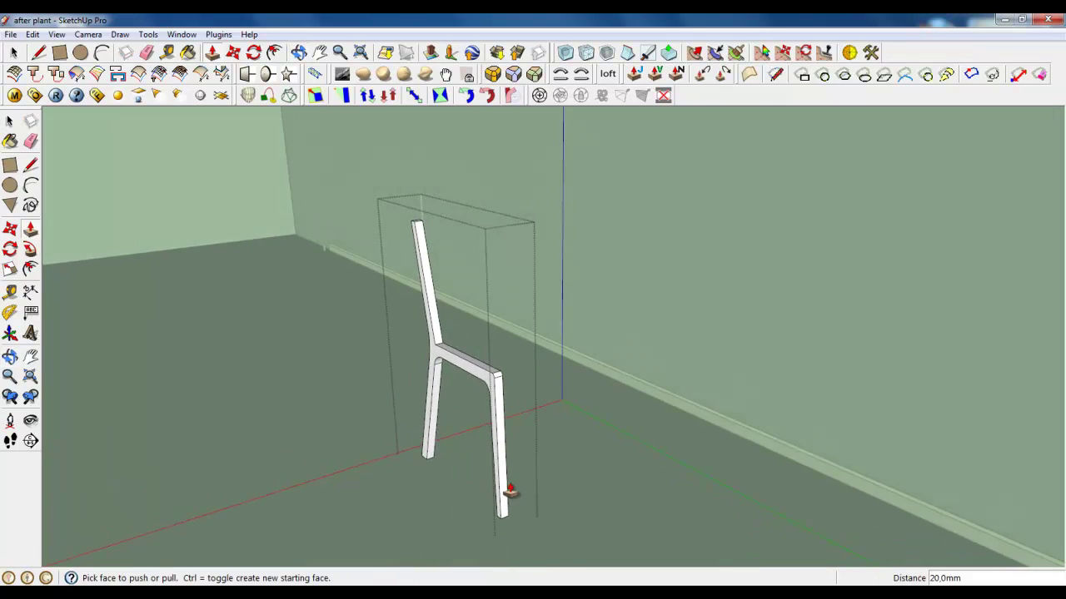
click(13, 51)
right_click(304, 364)
click(333, 371)
- Draw a 450 mm vertical reference line beside the chair leg
click(38, 51)
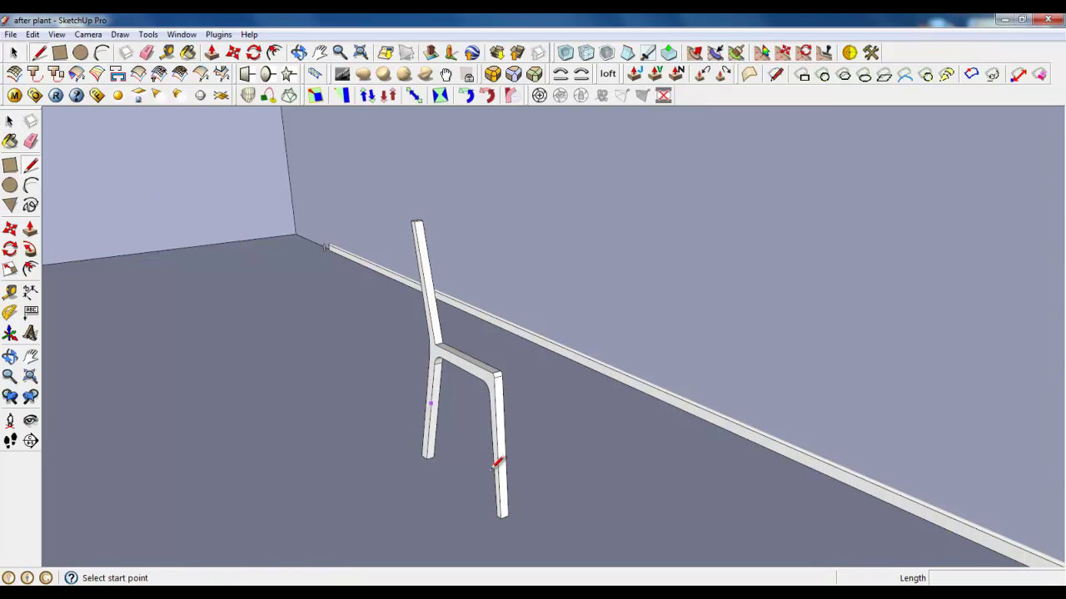
click(533, 526)
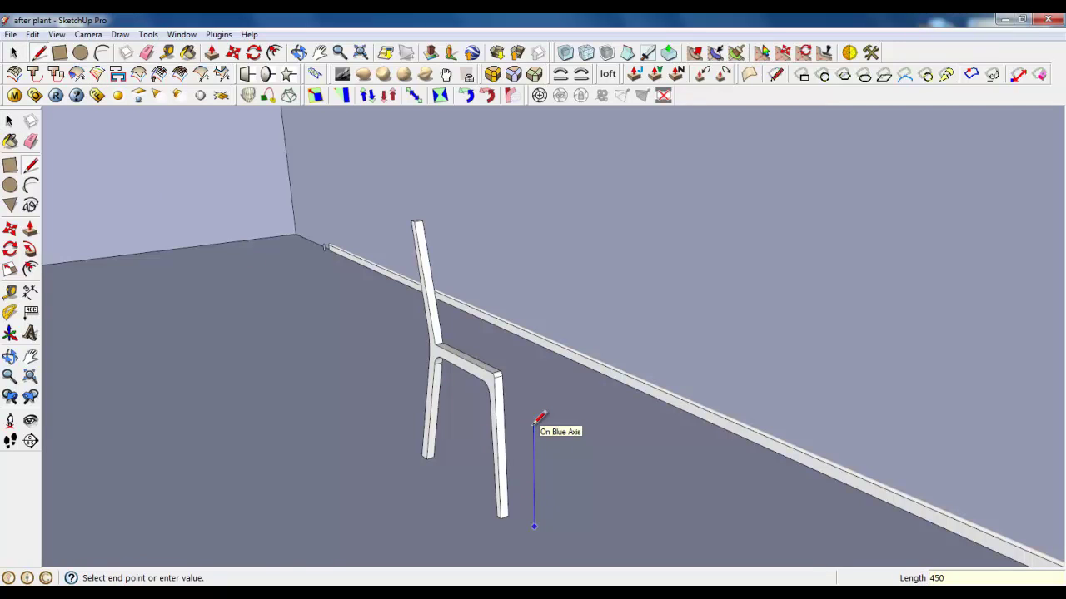
key(space)
scroll(563, 430, down, 3)
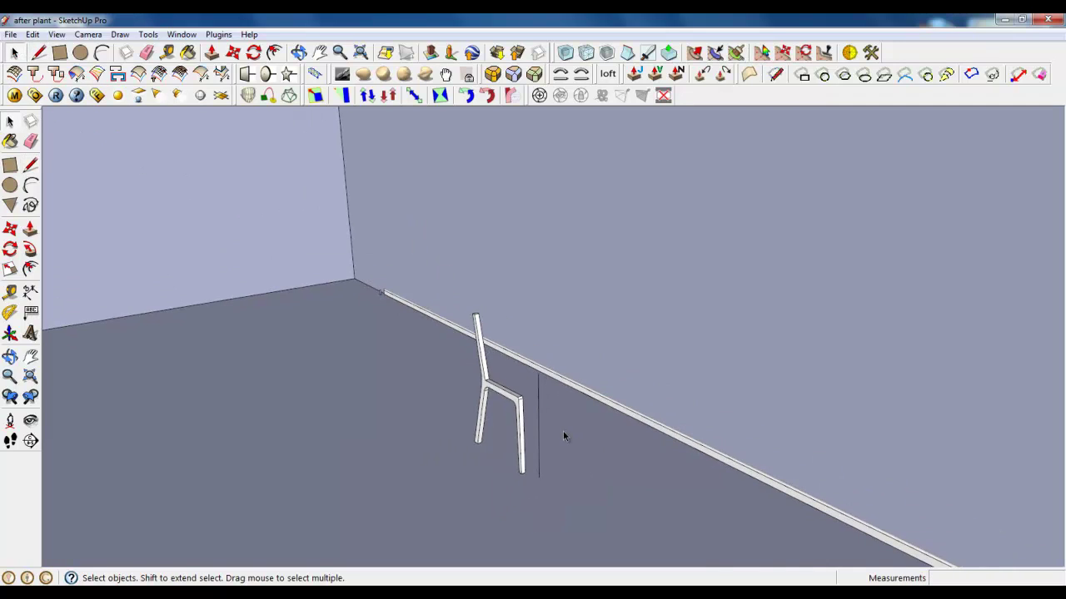
scroll(541, 434, up, 5)
- Scale the chair up uniformly from a corner grip
middle_drag(259, 312, 378, 338)
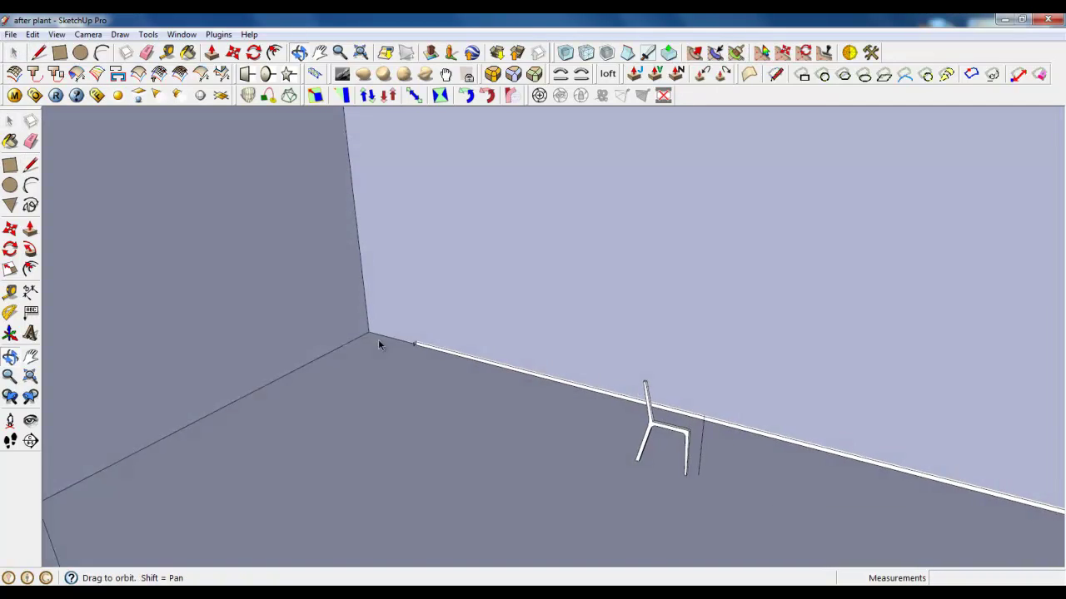
click(691, 442)
click(10, 269)
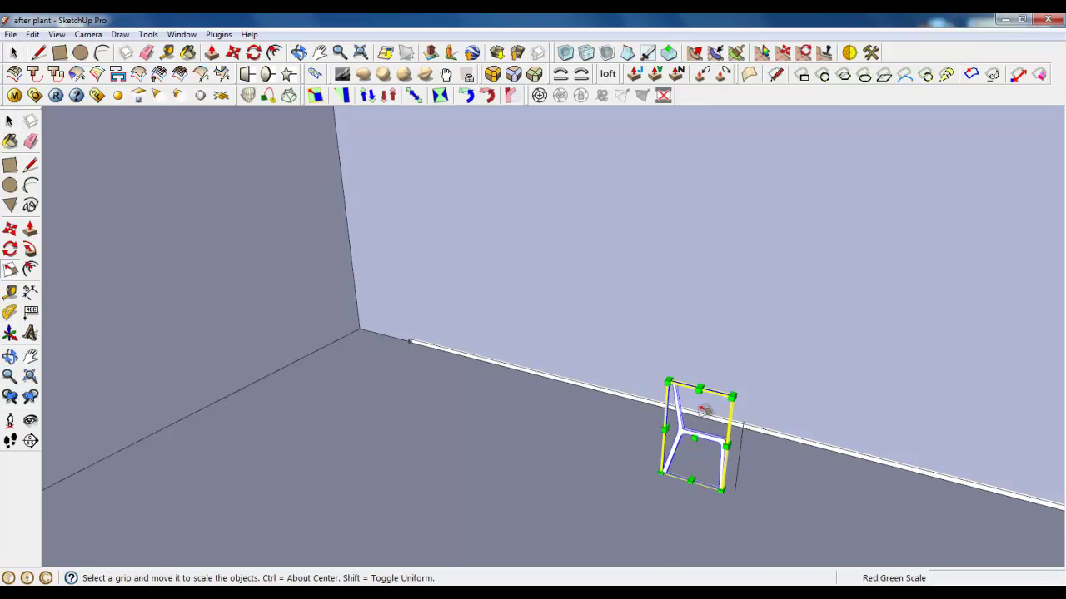
scroll(668, 376, up, 2)
ctrl+drag(669, 377, 610, 343)
scroll(469, 345, down, 3)
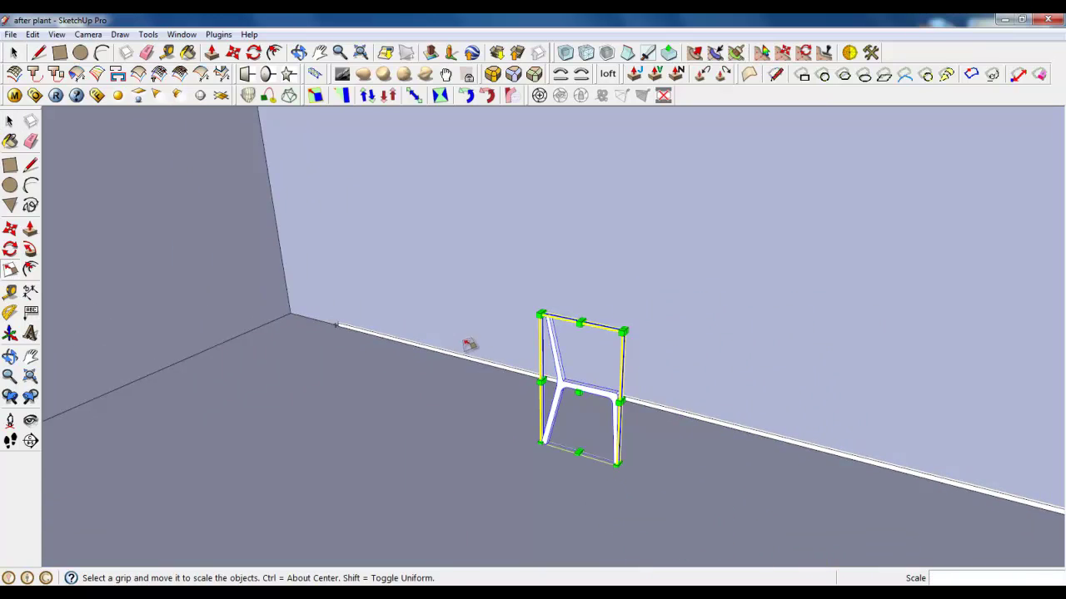
scroll(630, 452, up, 3)
- Move the resized chair along the wall into place
middle_drag(631, 452, 609, 436)
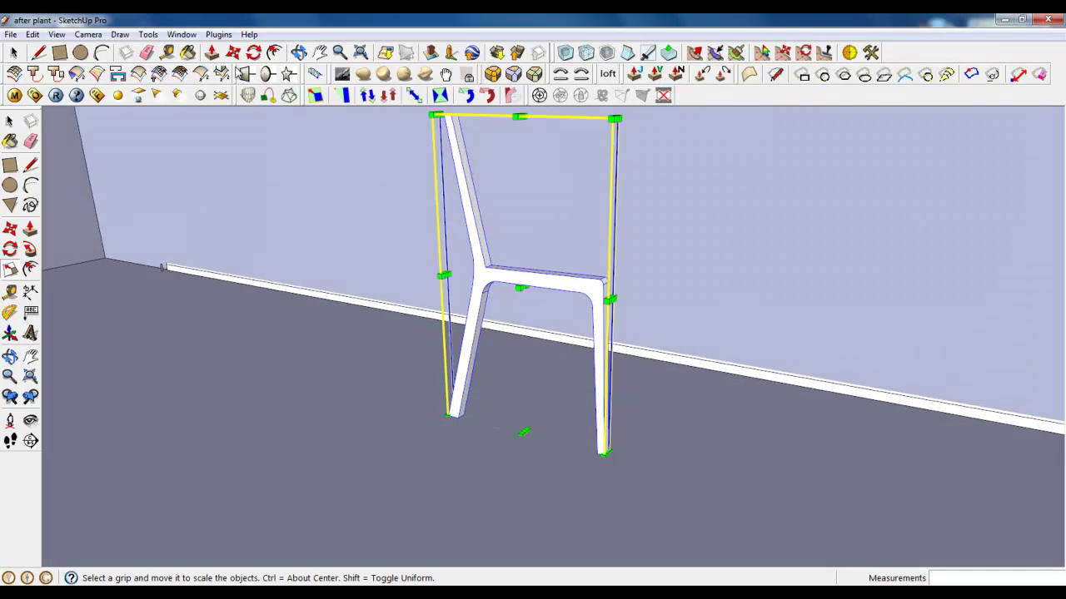
key(m)
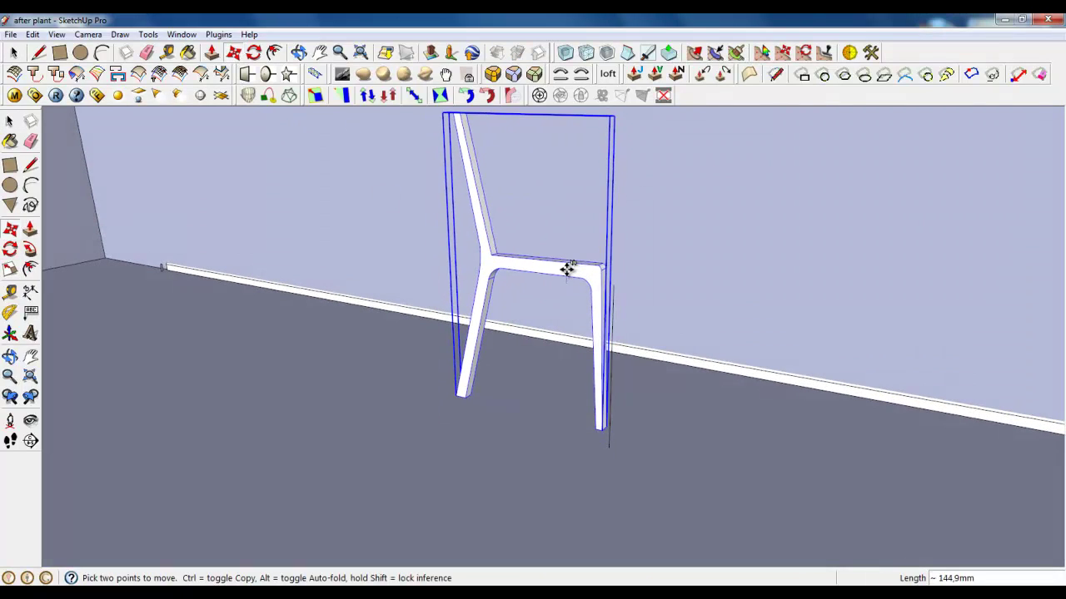
key(space)
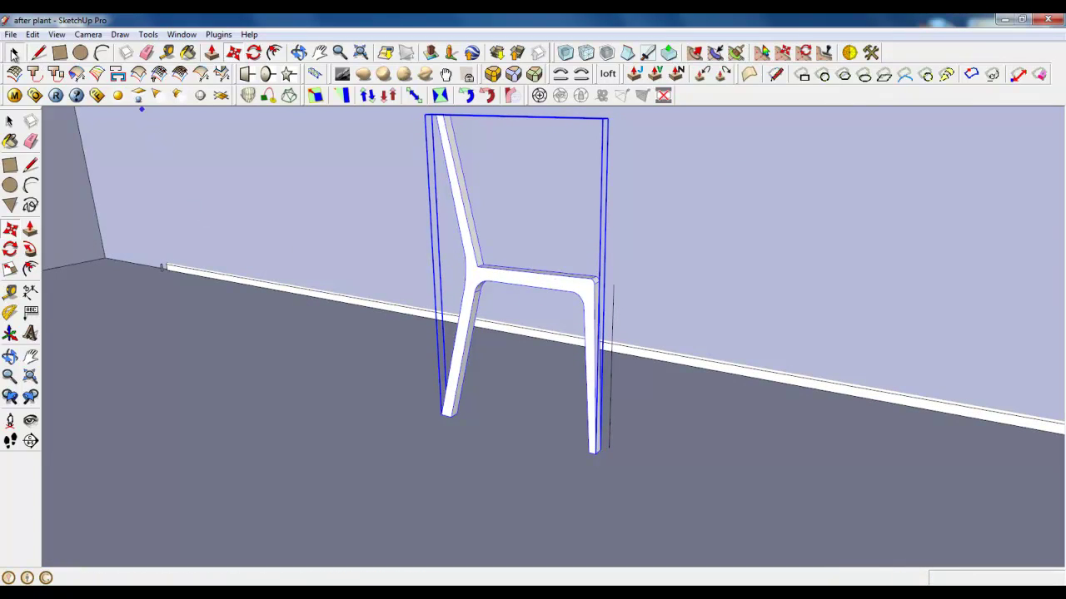
scroll(527, 424, down, 3)
middle_drag(528, 424, 454, 436)
scroll(454, 435, up, 5)
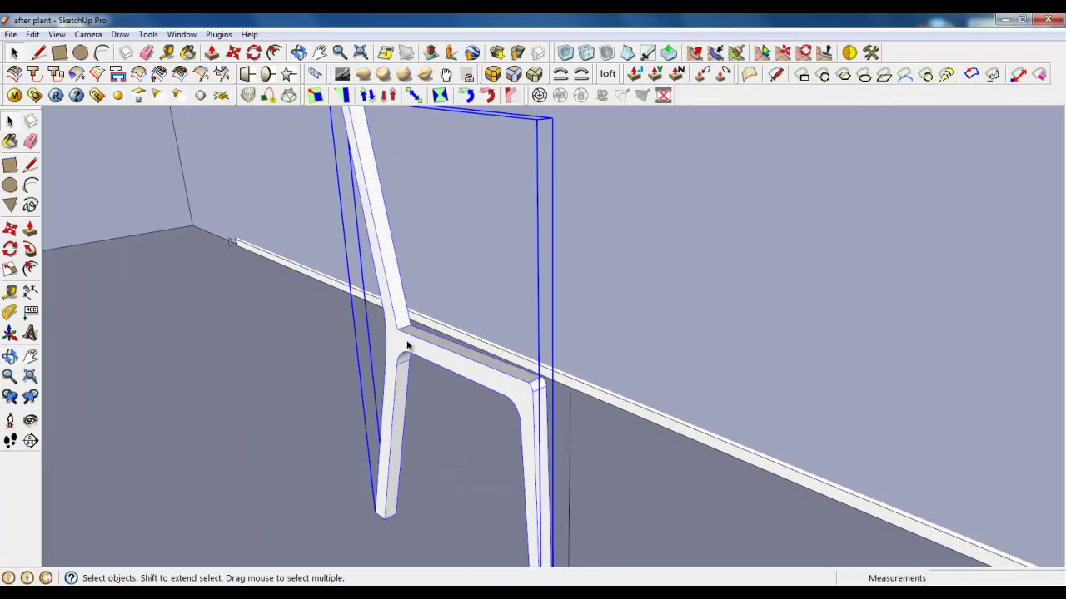
scroll(406, 343, down, 2)
- Round the chair frame's edges with the Round Corner plugin at a 1 mm offset
triple_click(488, 364)
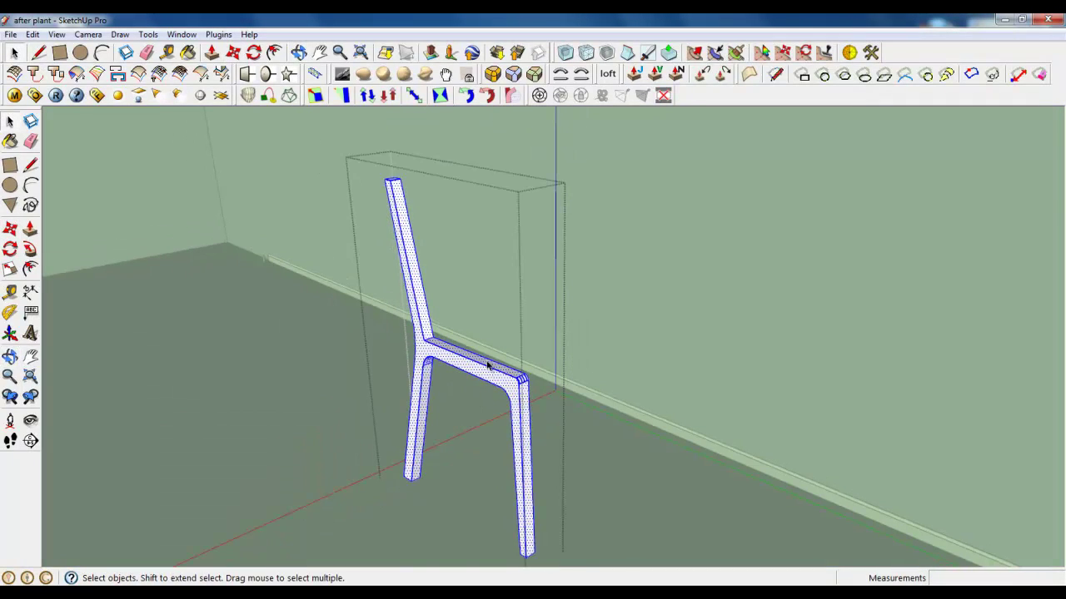
click(477, 97)
scroll(454, 370, up, 3)
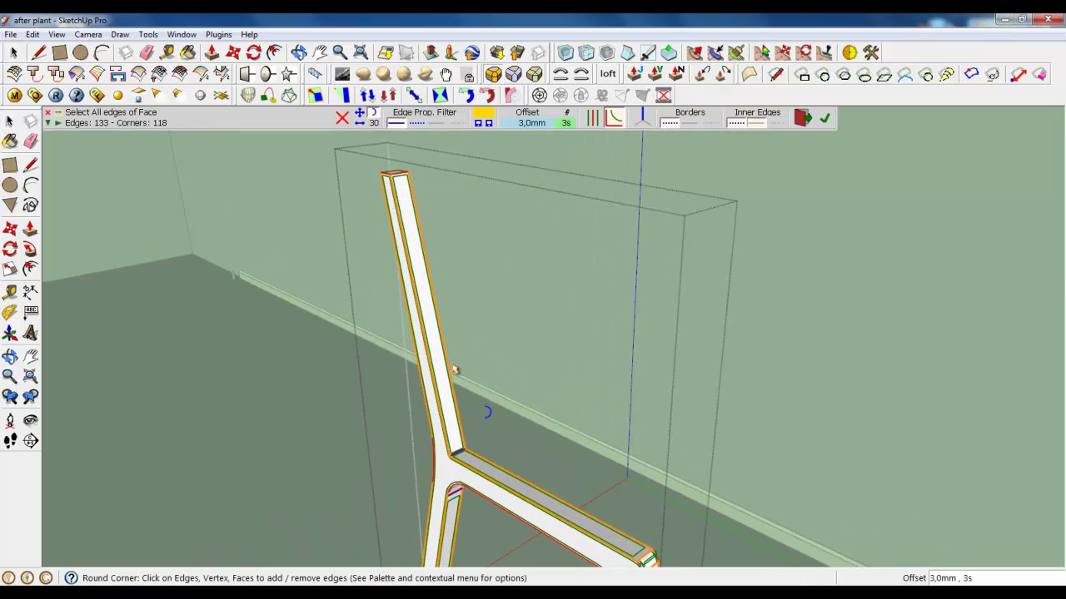
scroll(466, 250, down, 3)
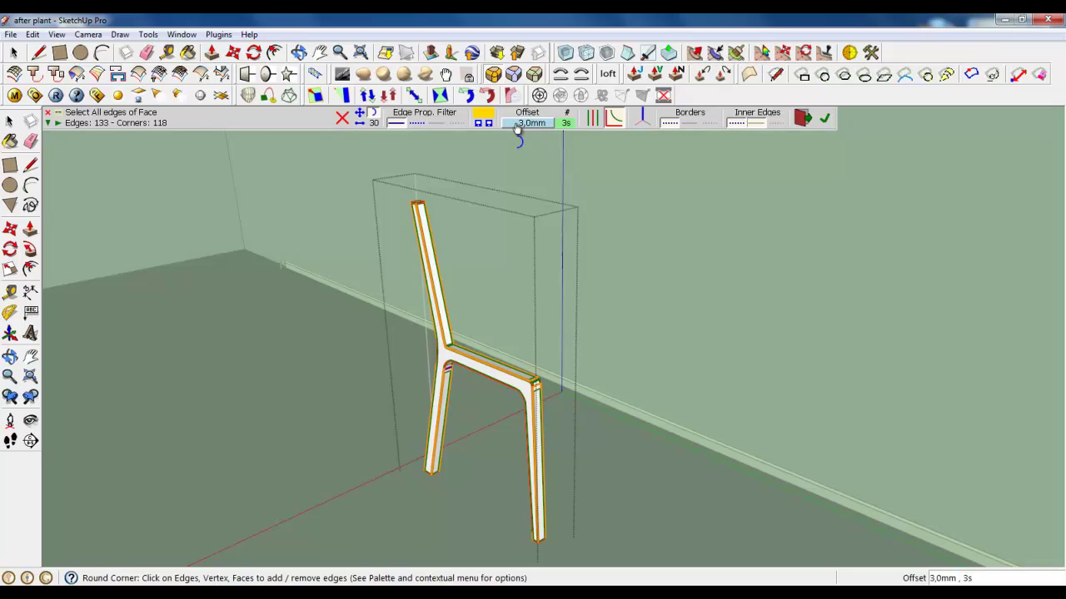
click(517, 124)
drag(537, 253, 526, 256)
text(1)
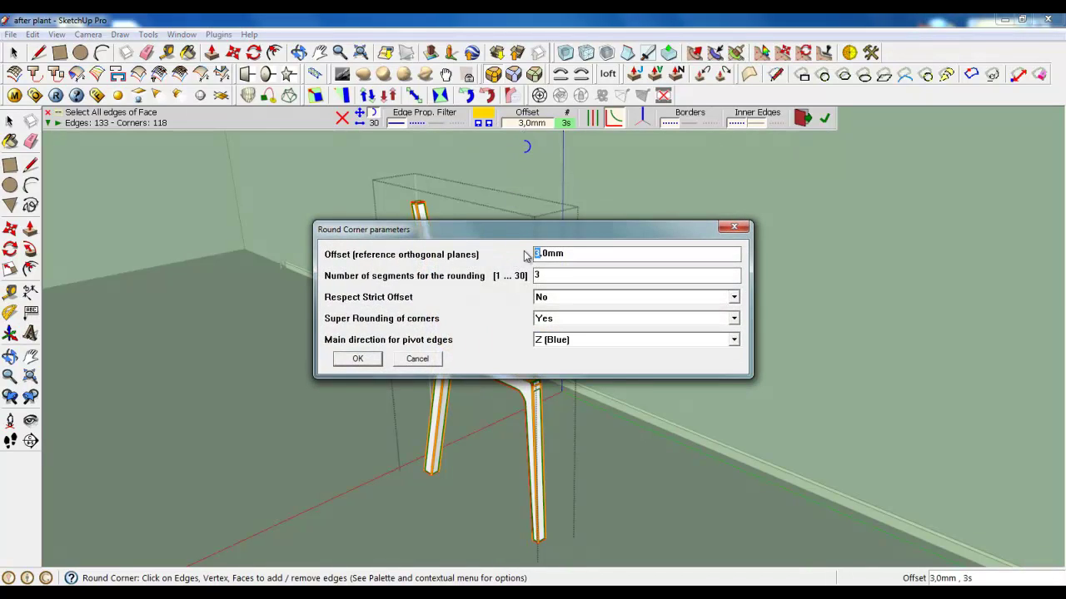
click(358, 360)
scroll(537, 387, up, 3)
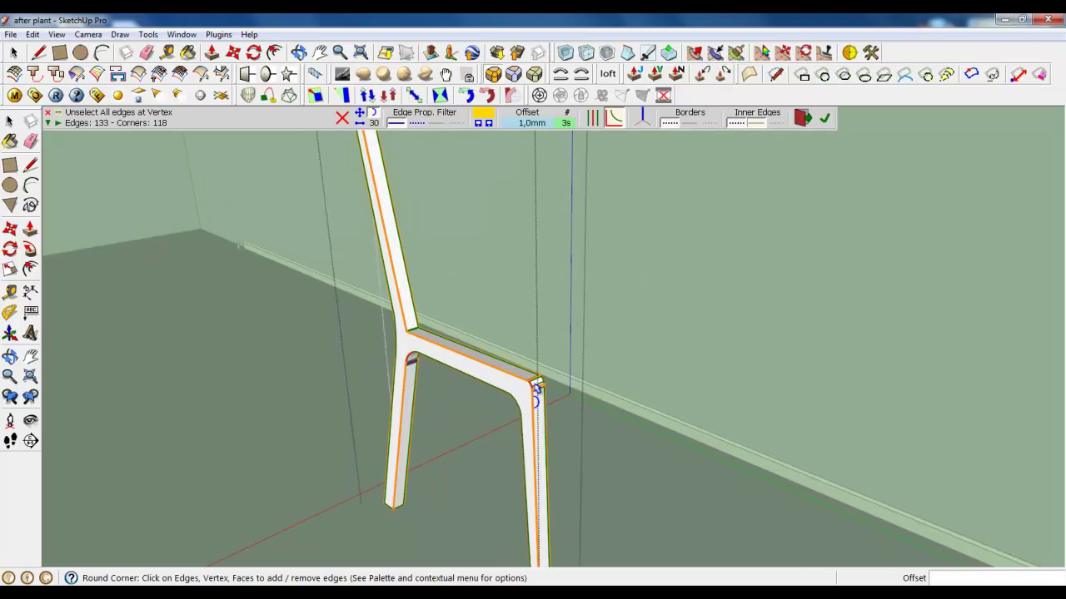
scroll(537, 387, up, 1)
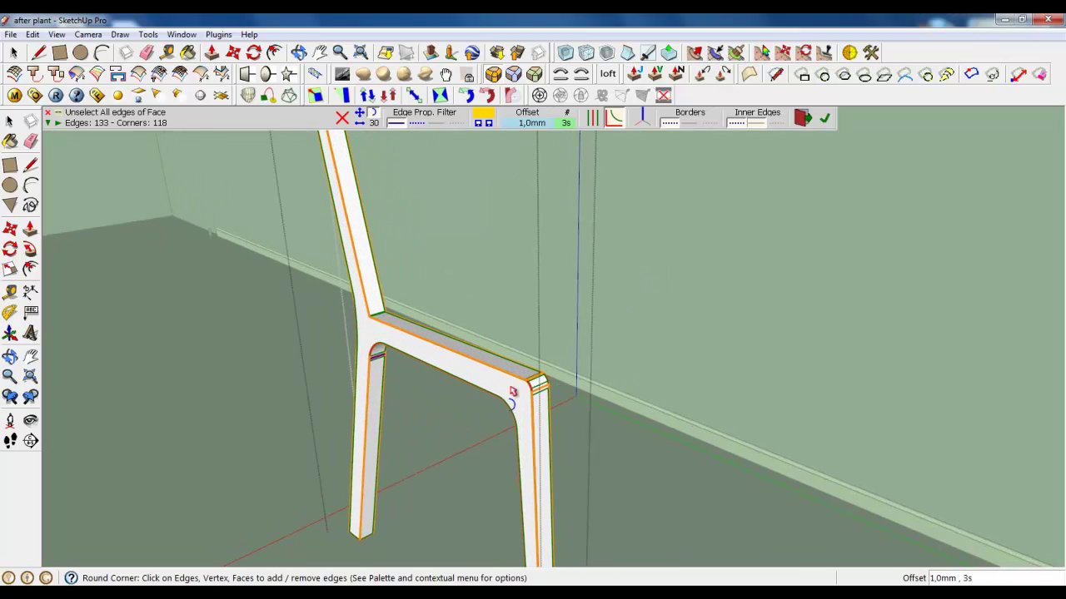
click(15, 54)
- Select the frame's side faces and apply the 1 mm edge rounding to them
click(500, 366)
scroll(533, 404, up, 2)
middle_drag(533, 404, 259, 363)
ctrl+click(522, 398)
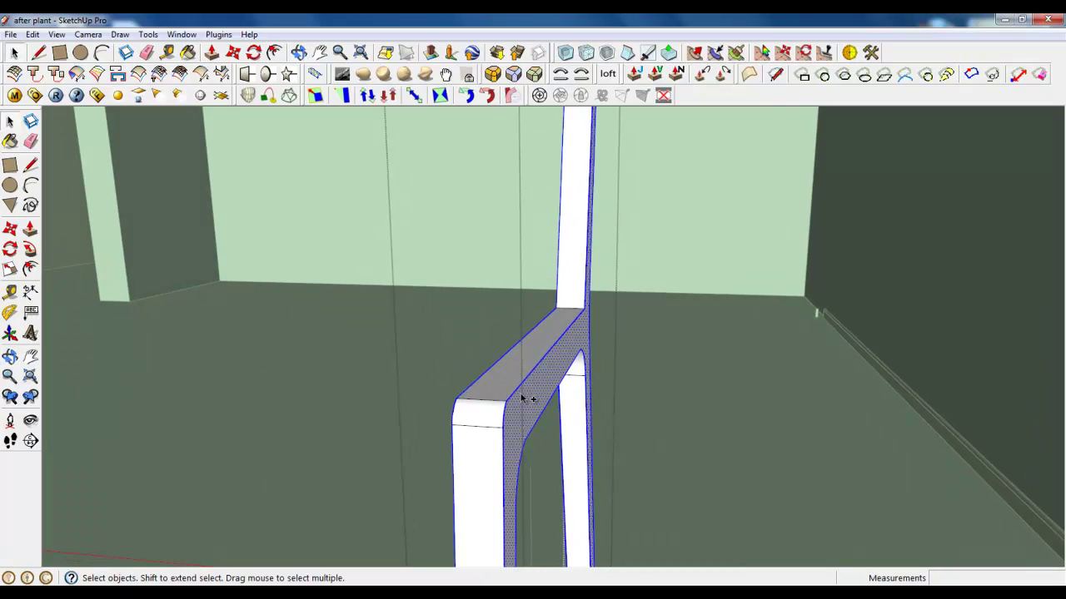
click(440, 95)
click(824, 118)
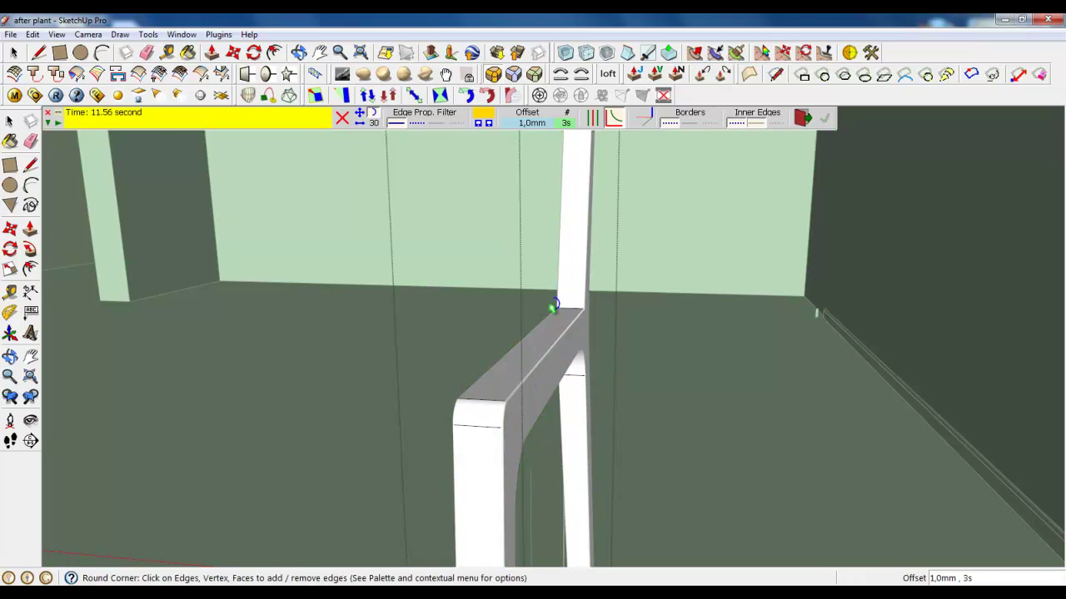
middle_drag(554, 305, 600, 316)
scroll(416, 249, down, 3)
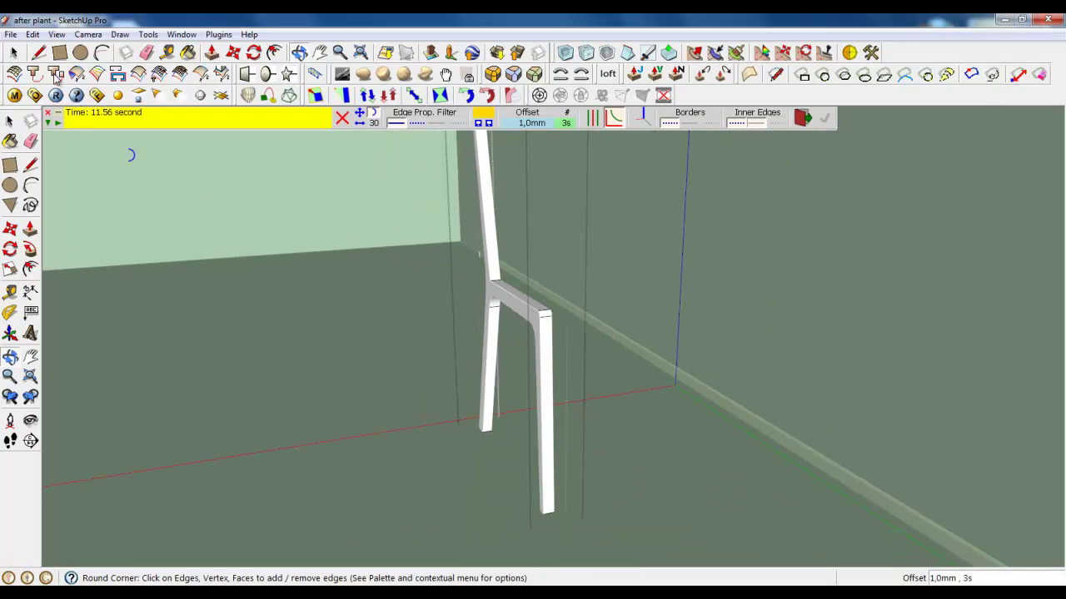
- Close the chair frame group after editing
click(14, 55)
right_click(529, 307)
right_click(448, 403)
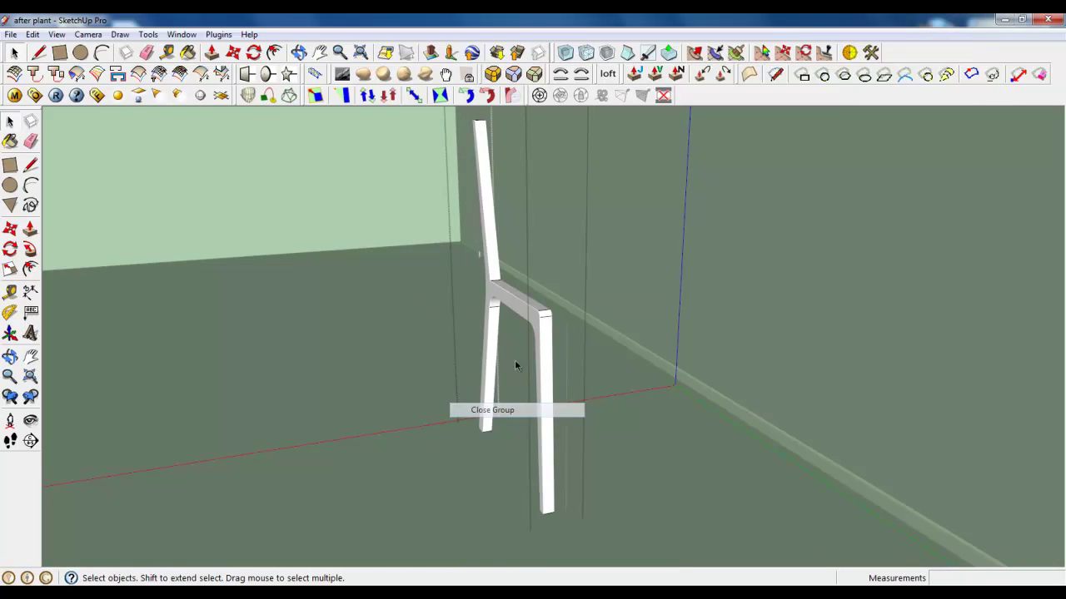
click(508, 409)
- Copy the chair frame 400 mm beside the original and check both from several angles
click(233, 51)
mouse_move(590, 435)
middle_down()
mouse_move(563, 506)
mouse_move(541, 502)
middle_up()
click(541, 500)
key(ctrl)
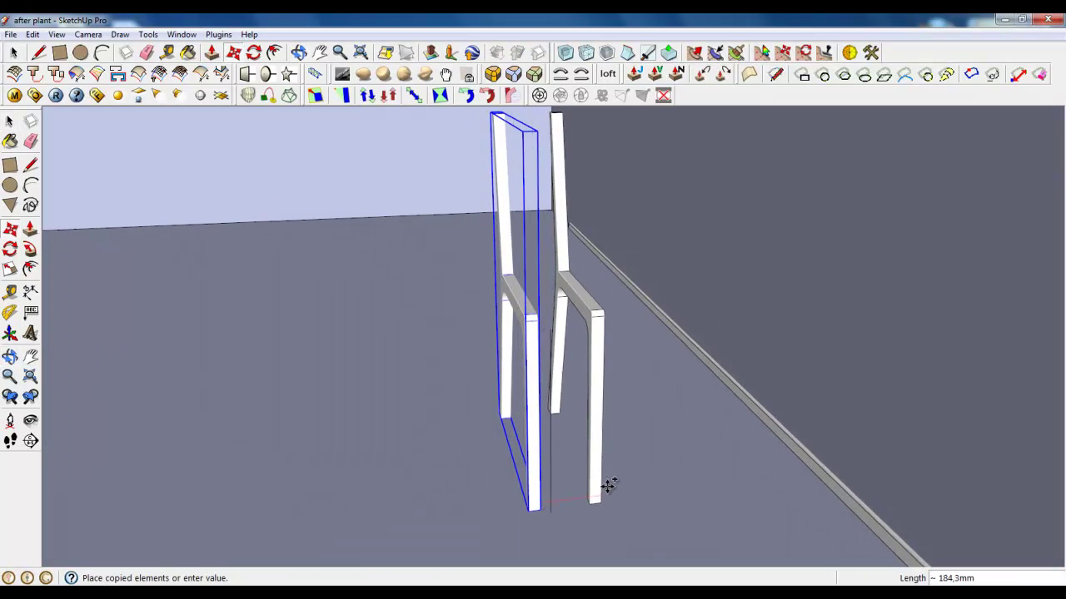
text(40)
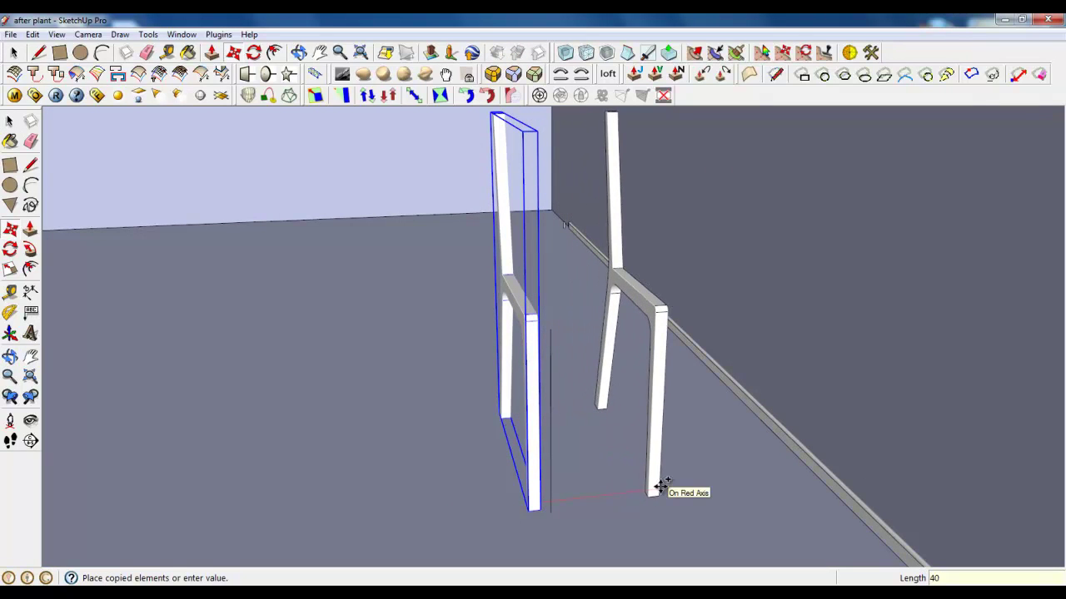
text(0)
key(Return)
mouse_move(607, 464)
middle_down()
mouse_move(599, 355)
mouse_move(844, 311)
mouse_move(606, 388)
middle_up()
click(17, 52)
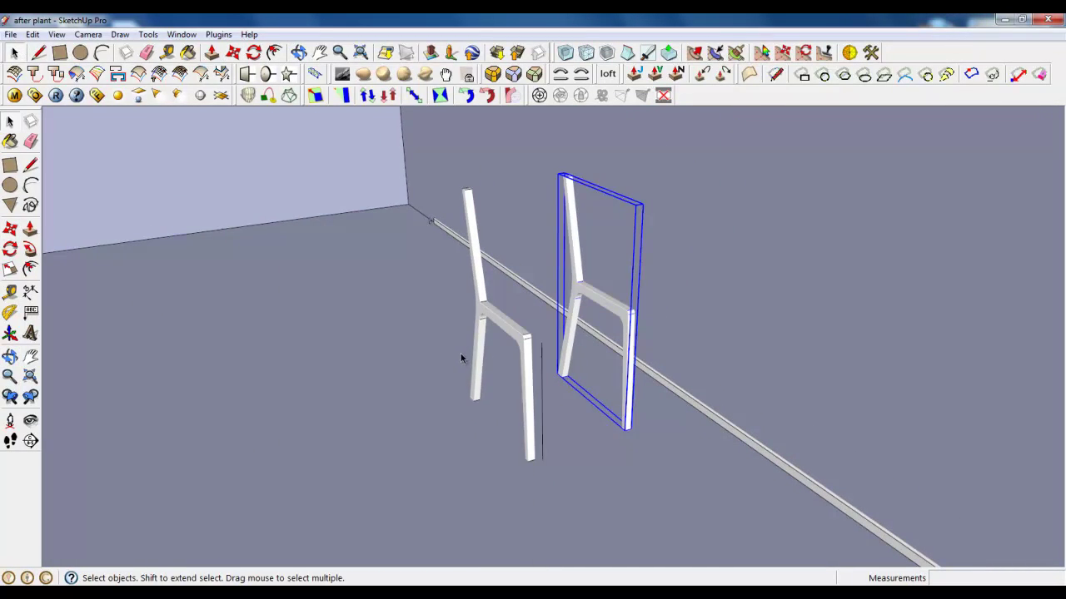
mouse_move(461, 357)
middle_down()
mouse_move(592, 286)
mouse_move(540, 302)
mouse_move(433, 302)
mouse_move(707, 283)
mouse_move(536, 352)
middle_up()
scroll(788, 330, down, 3)
scroll(947, 292, up, 3)
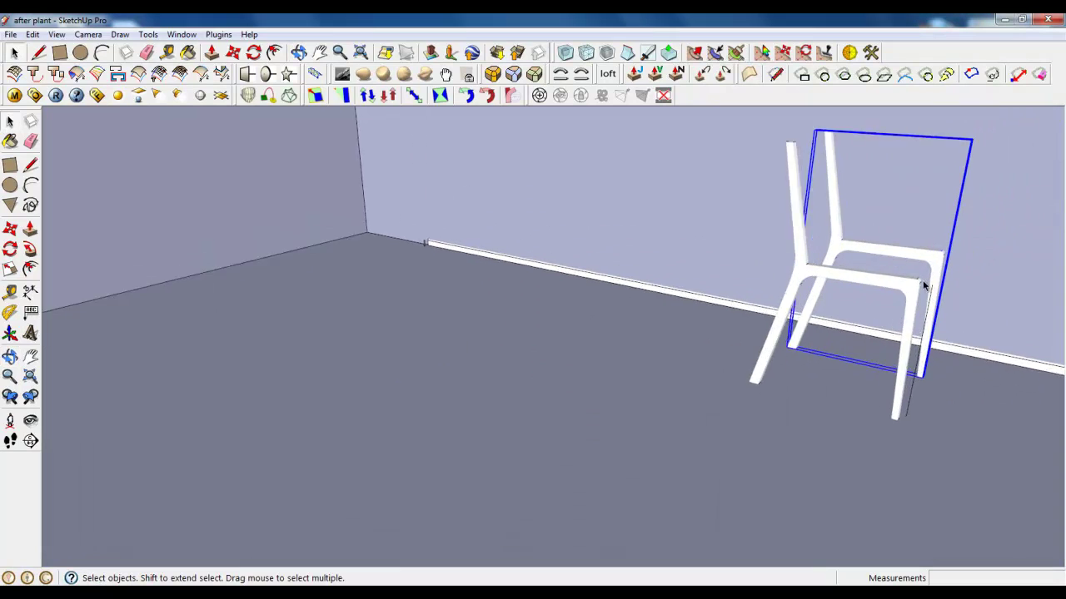
mouse_move(923, 285)
middle_down()
mouse_move(738, 306)
mouse_move(938, 311)
mouse_move(862, 307)
middle_up()
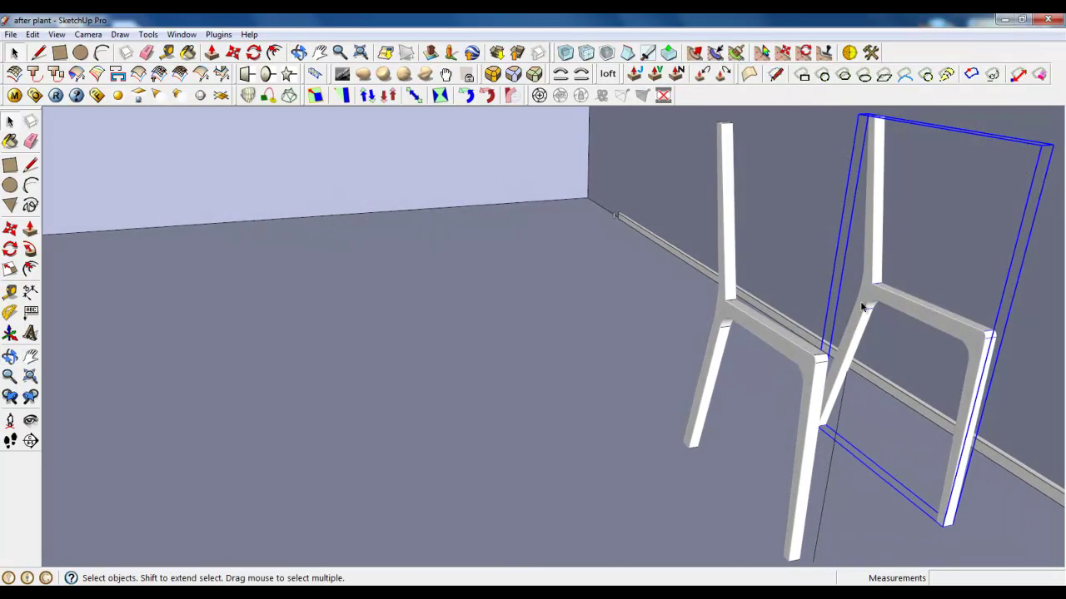
- Select both chair side frames, dismissing a warning message
click(846, 376)
scroll(540, 362, down, 3)
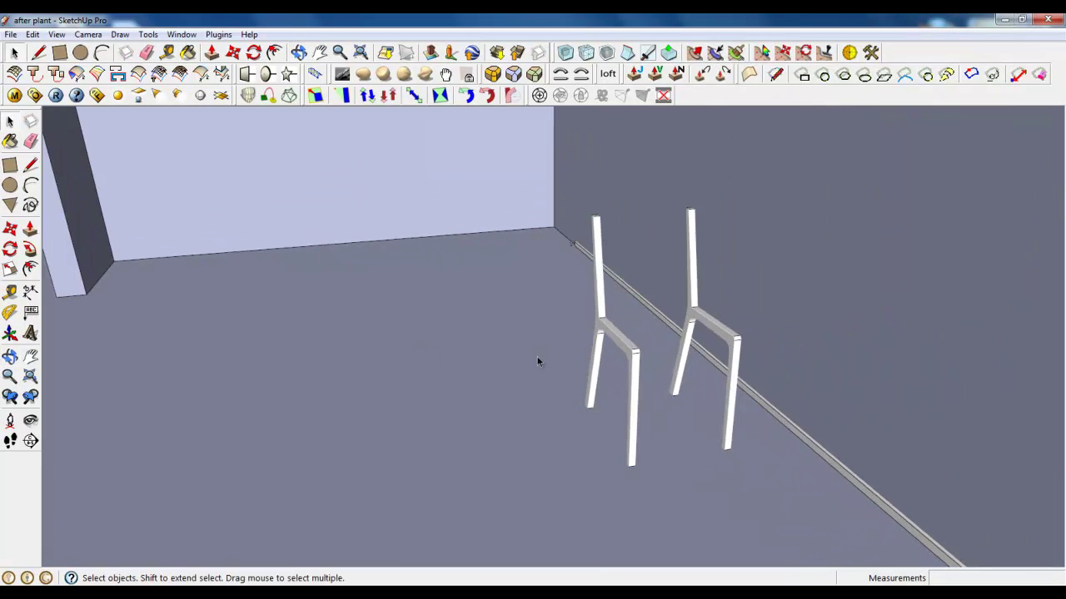
scroll(726, 328, up, 1)
scroll(726, 328, up, 3)
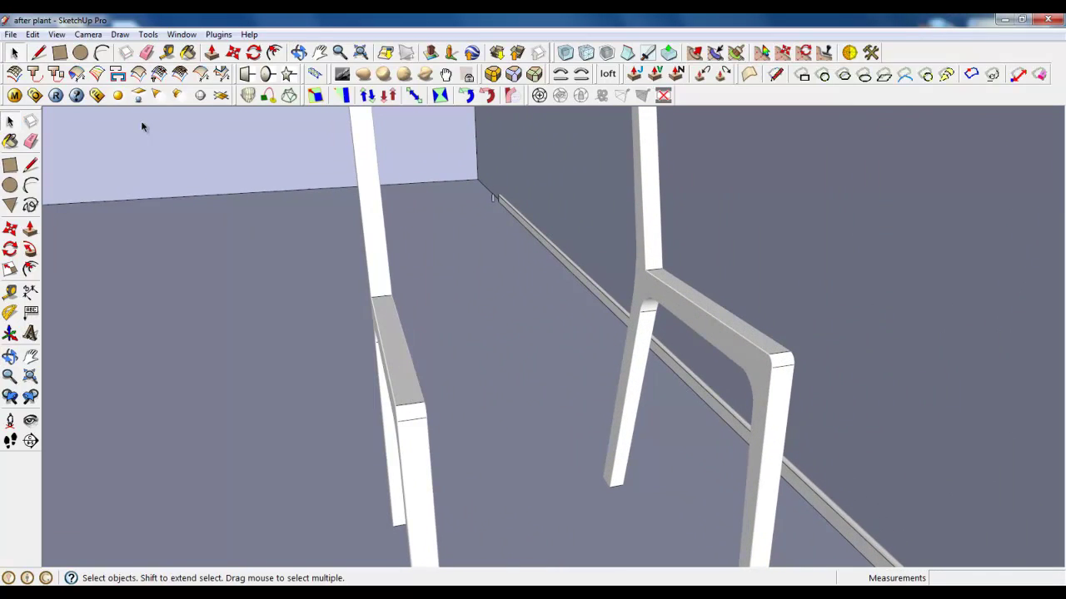
click(59, 52)
key(space)
click(419, 347)
ctrl+click(681, 298)
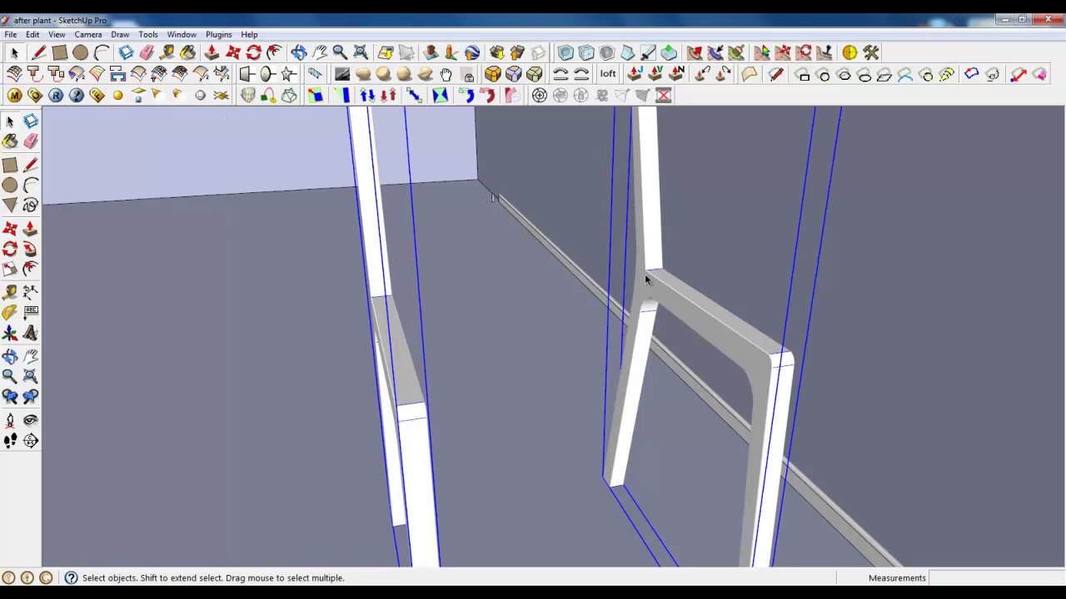
right_click(646, 279)
click(533, 325)
- Make both frames into a component named Chair and enter it for editing
click(657, 298)
ctrl+click(386, 338)
right_click(388, 333)
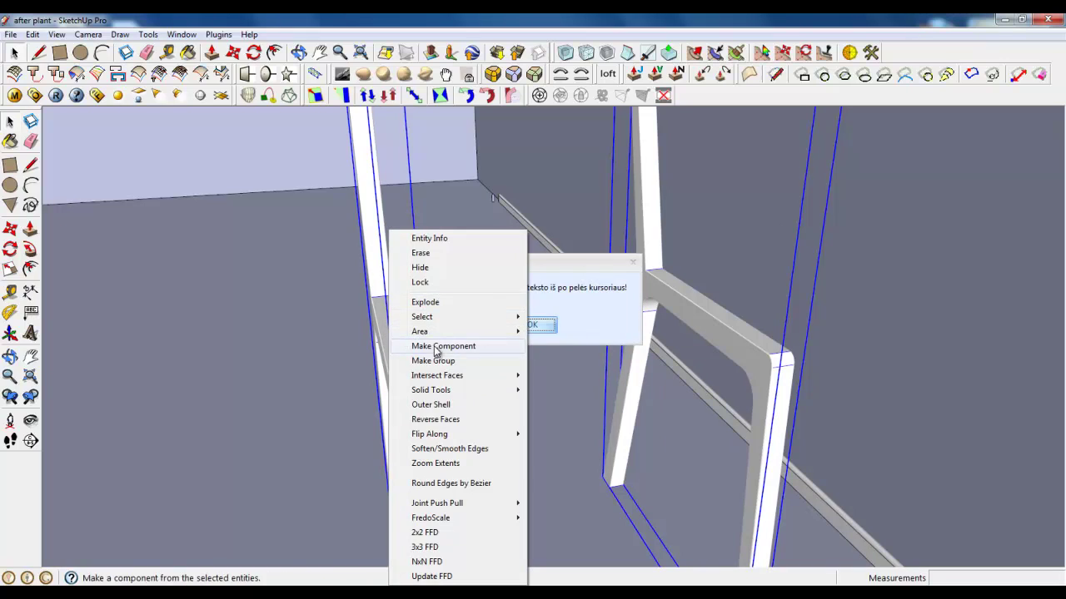
click(447, 348)
text(Chair)
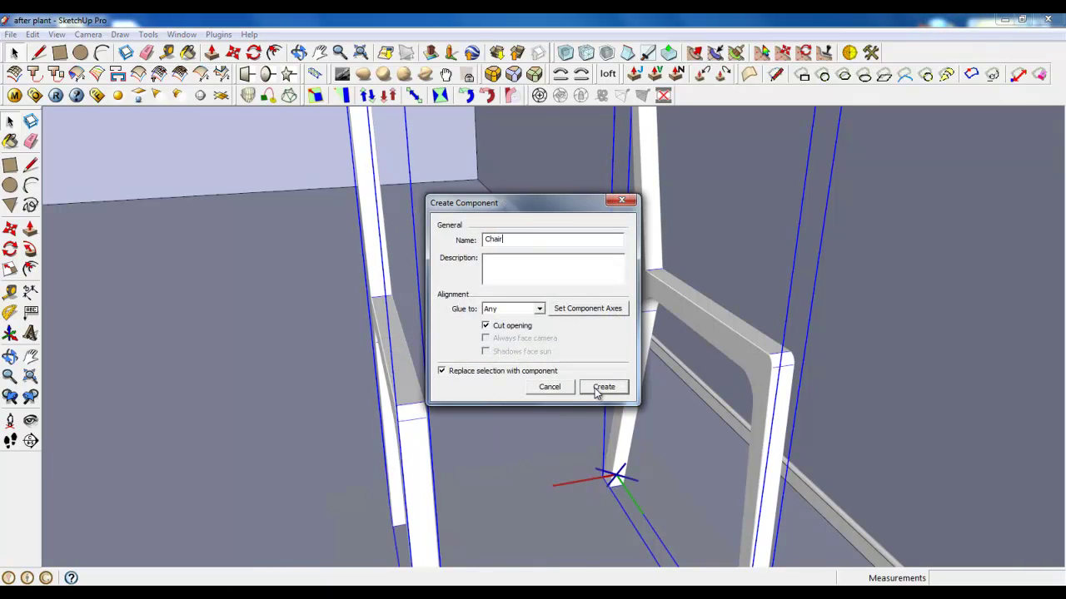
click(602, 387)
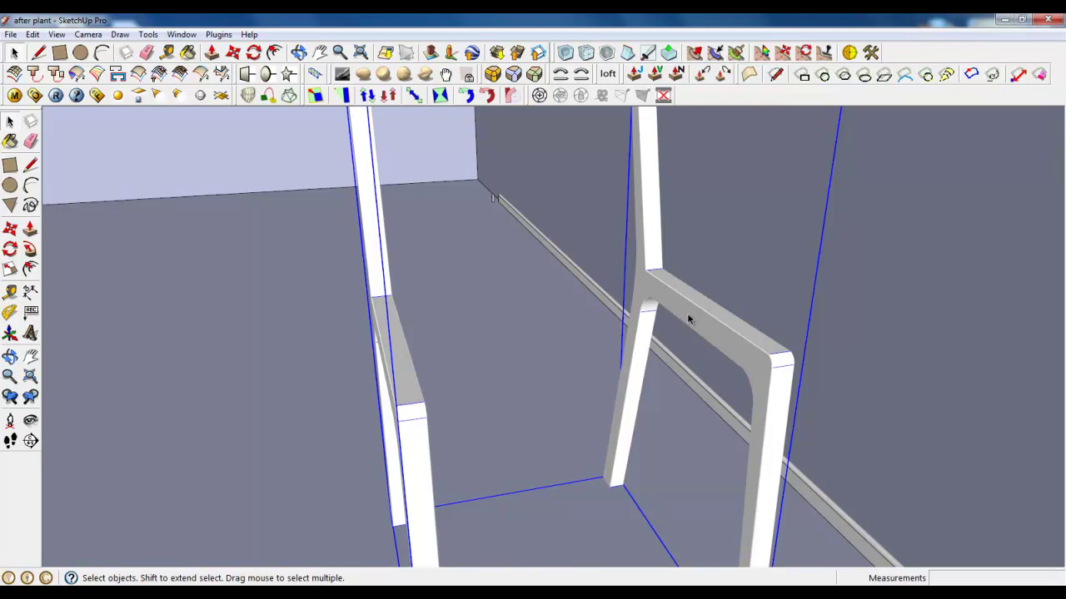
double_click(402, 407)
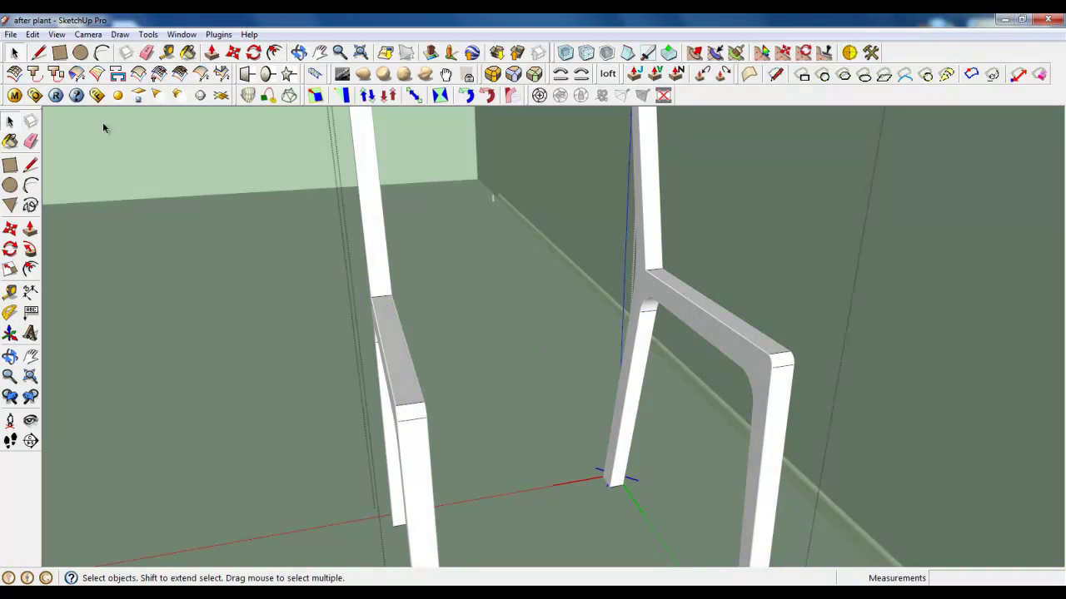
- Draw a rectangle on the rail face and shift both its end edges into place
click(61, 54)
scroll(766, 359, up, 2)
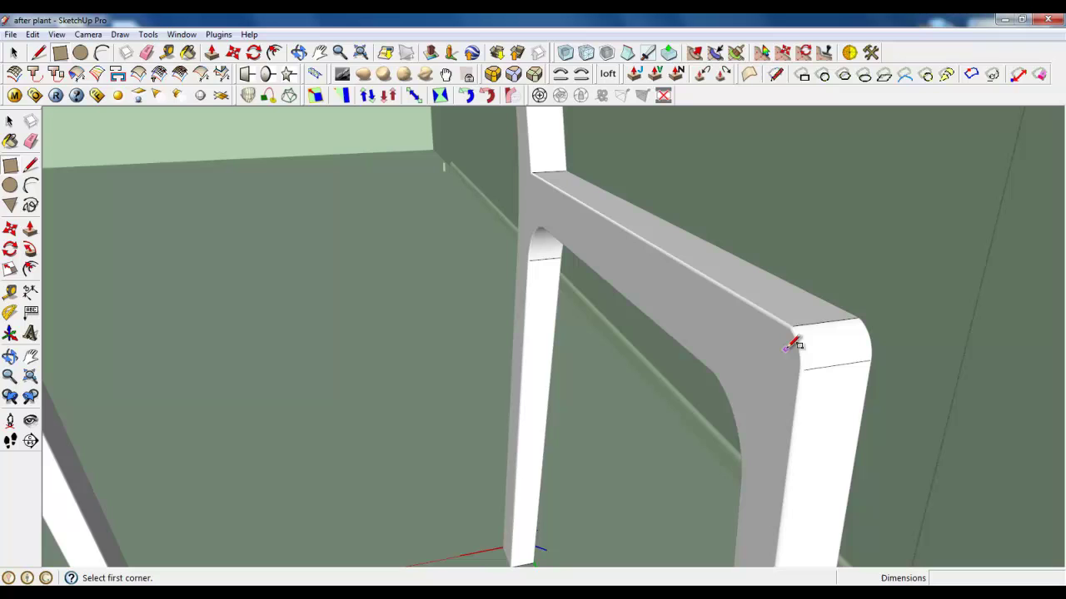
click(786, 348)
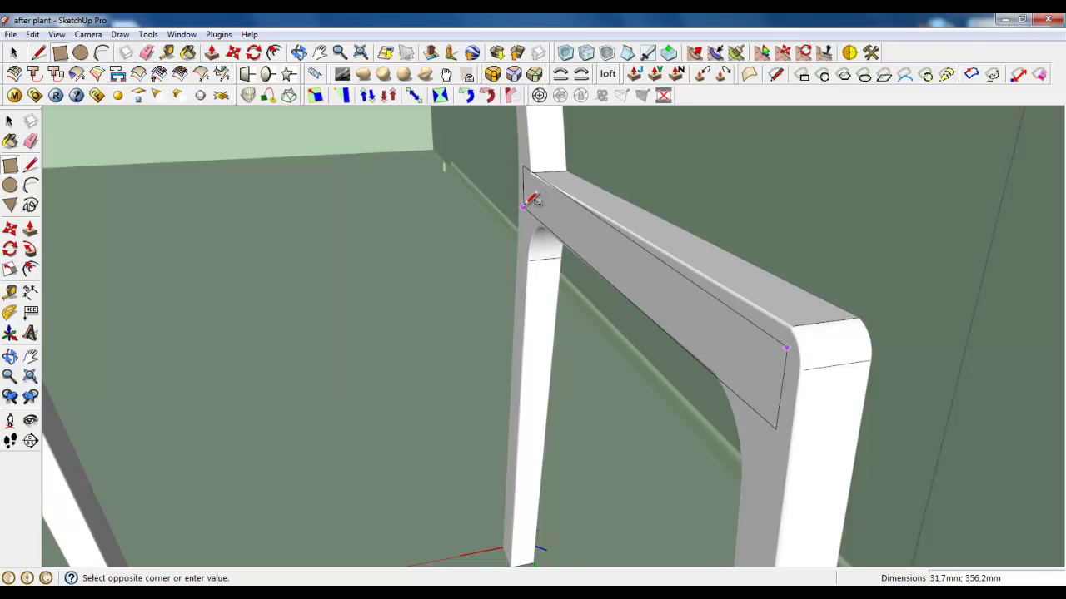
click(526, 205)
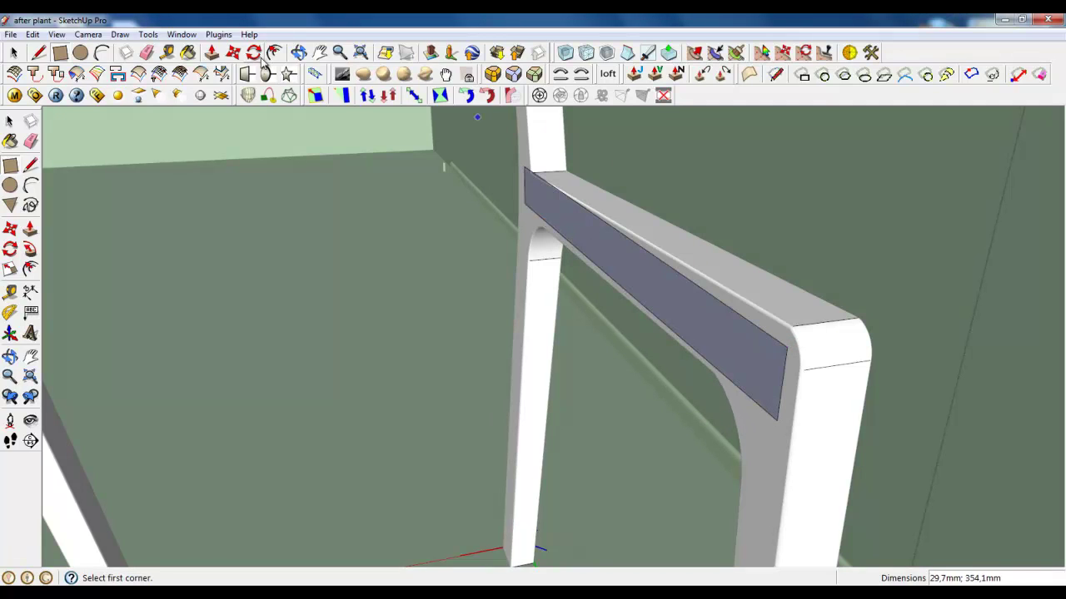
click(233, 52)
scroll(785, 373, up, 2)
scroll(779, 371, up, 2)
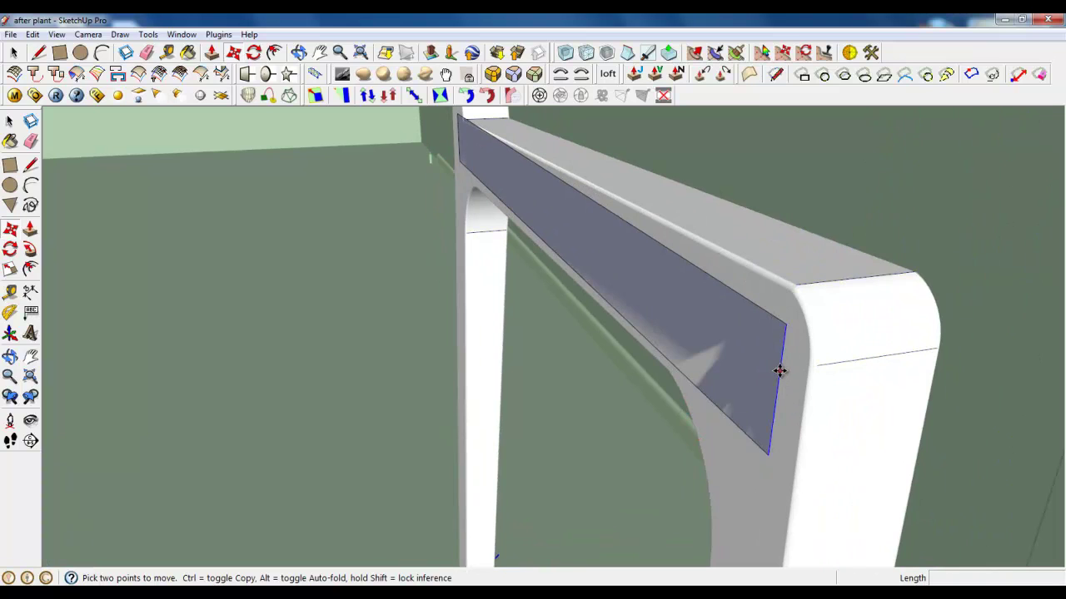
click(779, 371)
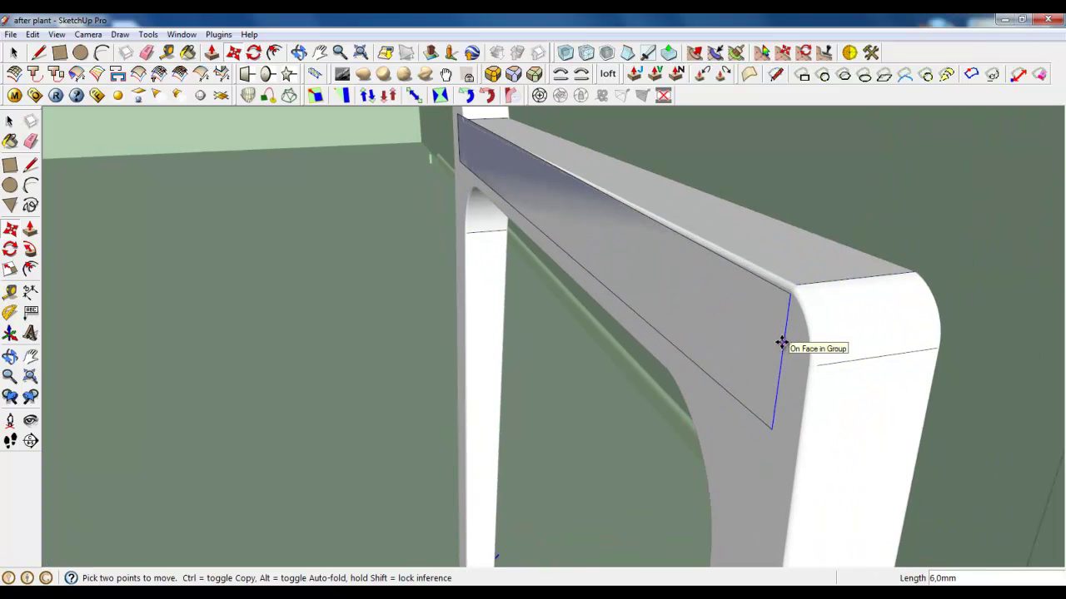
scroll(782, 342, down, 3)
middle_drag(697, 302, 528, 178)
scroll(494, 161, up, 3)
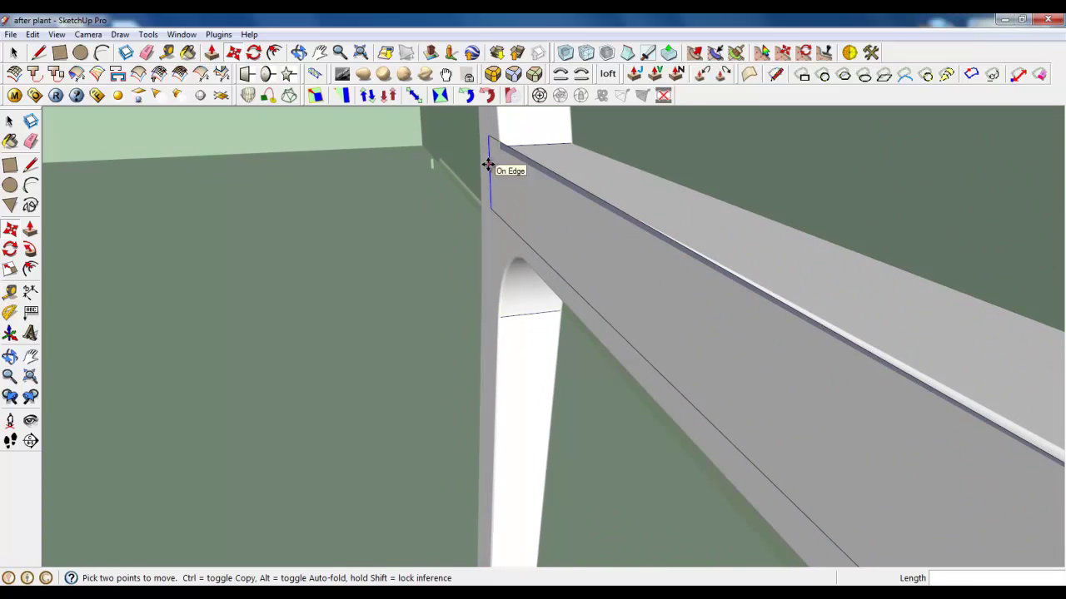
click(488, 164)
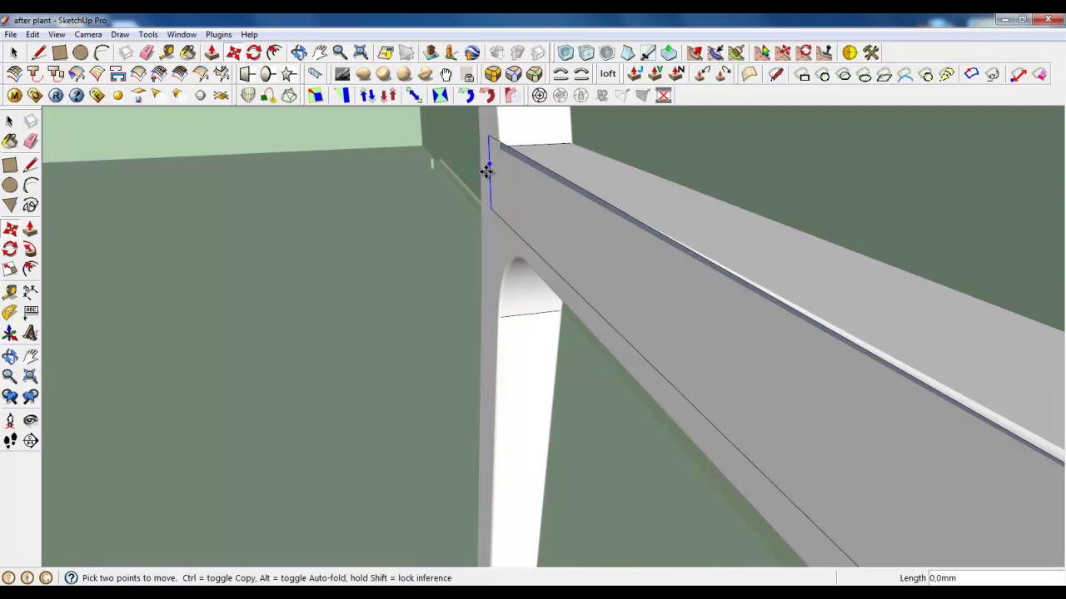
click(400, 194)
click(14, 52)
- Push/Pull the rectangle across to the other frame to form the seat slab
click(212, 52)
scroll(721, 230, down, 3)
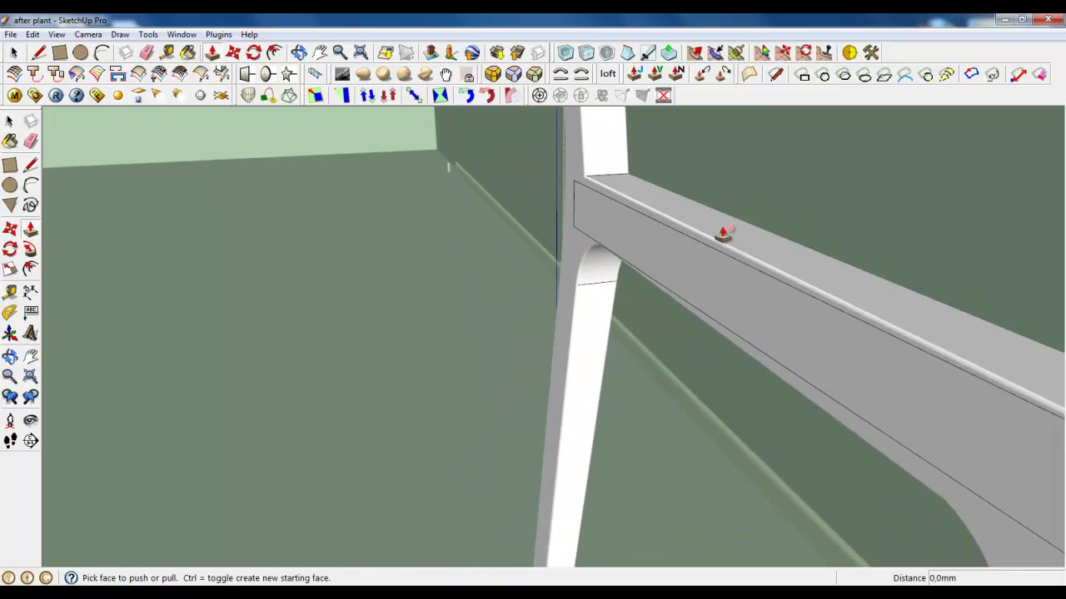
scroll(716, 230, down, 3)
click(716, 233)
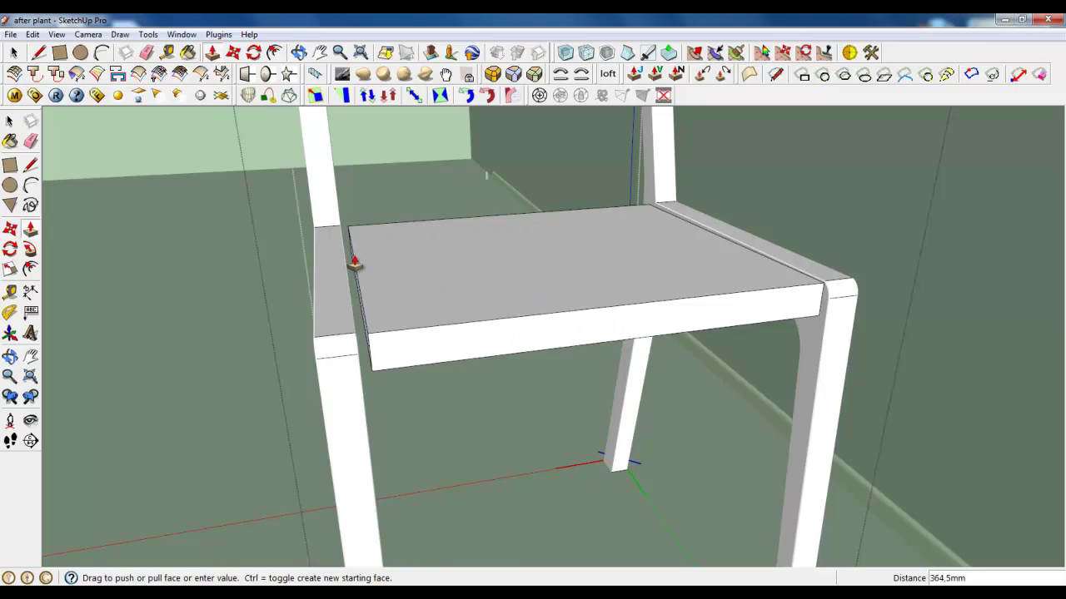
scroll(353, 257, up, 3)
middle_drag(345, 321, 285, 408)
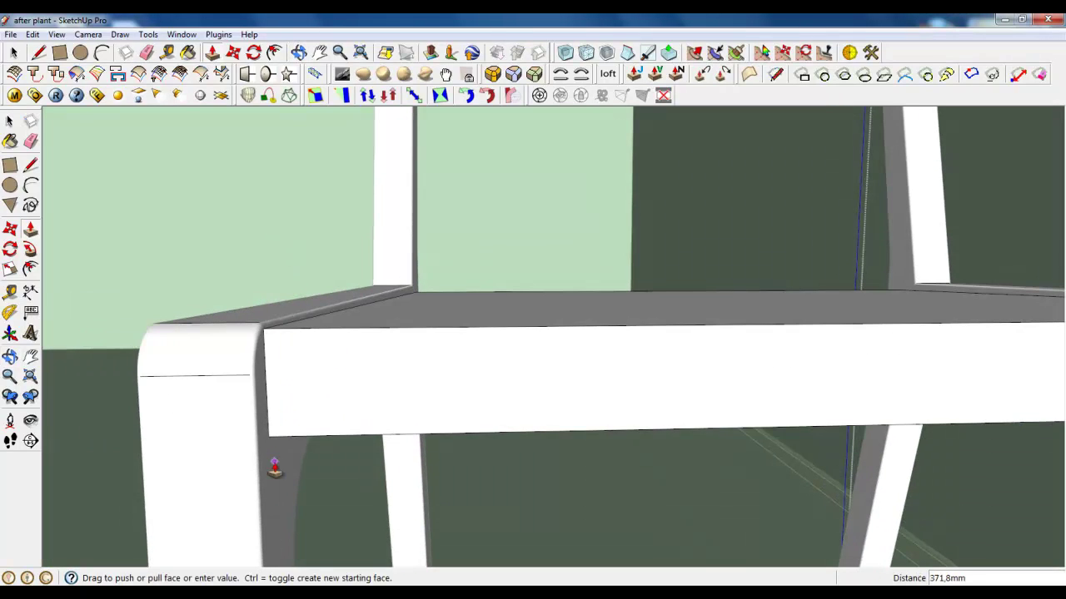
click(277, 468)
click(14, 53)
scroll(492, 370, down, 3)
scroll(462, 357, down, 2)
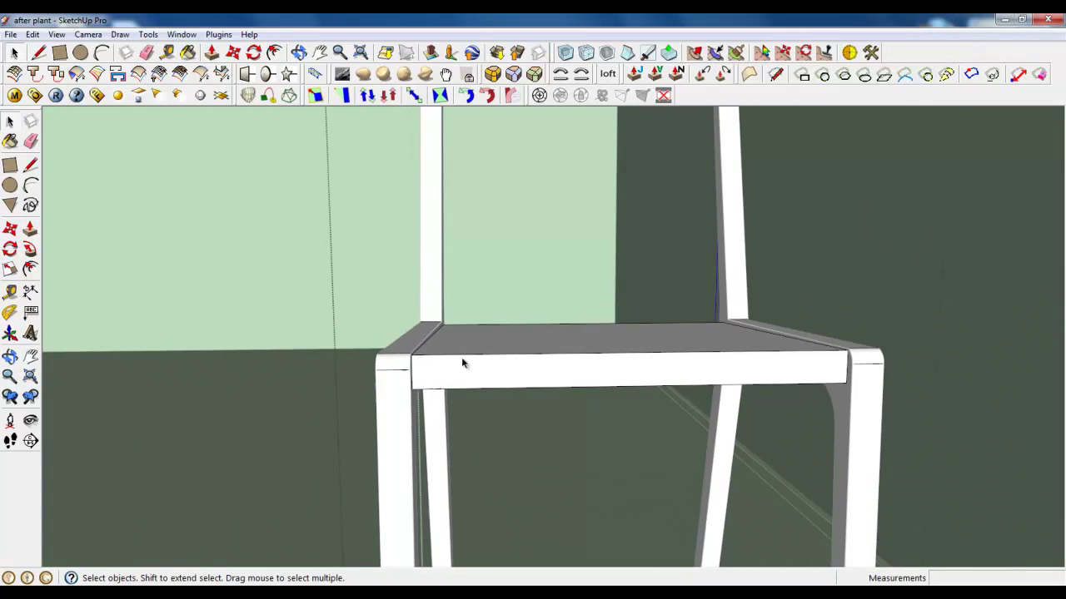
mouse_move(461, 357)
middle_down()
mouse_move(542, 419)
mouse_move(425, 361)
mouse_move(583, 352)
mouse_move(552, 357)
middle_up()
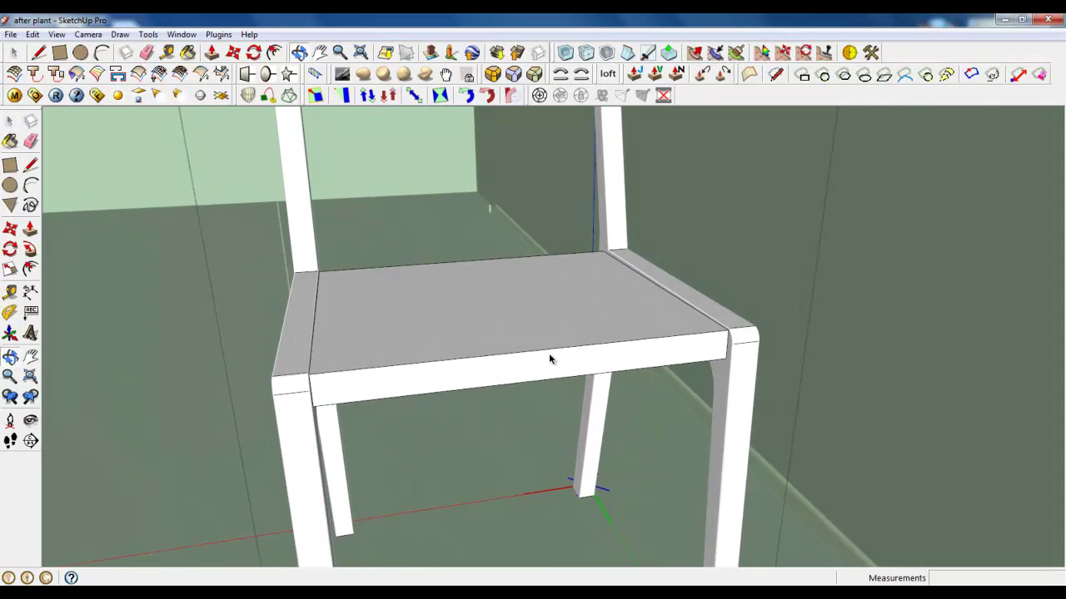
middle_drag(483, 364, 464, 348)
- Draw rectangles over the seat top starting from its front edge
click(464, 350)
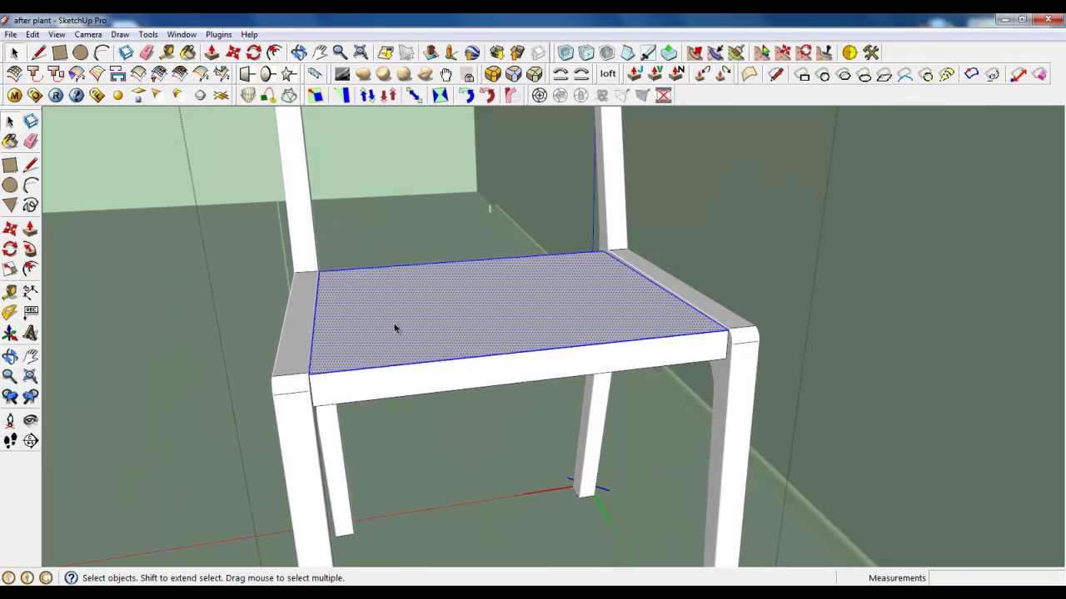
click(60, 52)
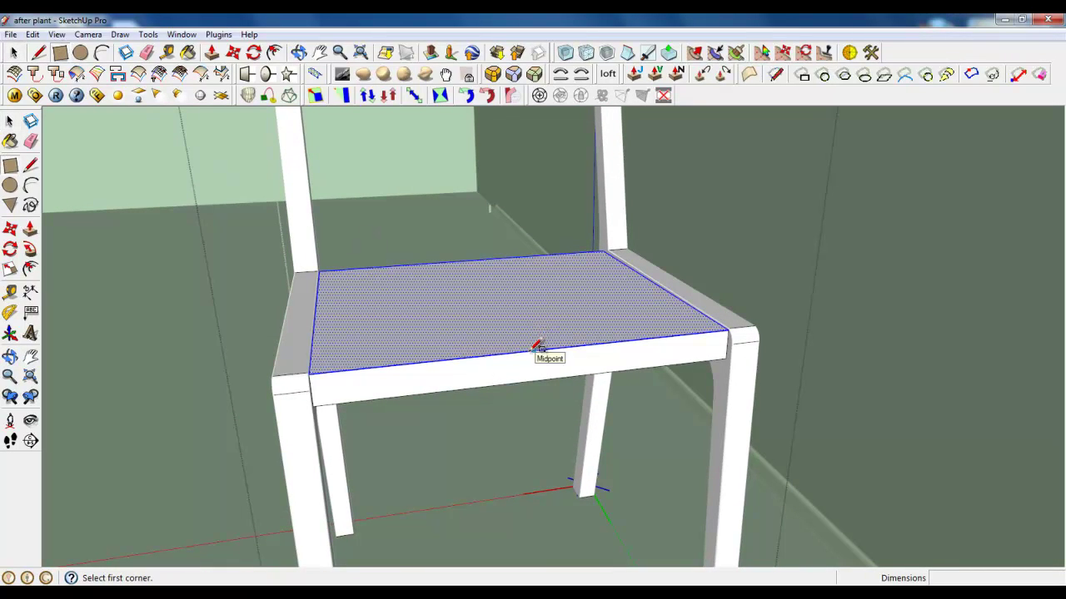
click(537, 345)
click(78, 53)
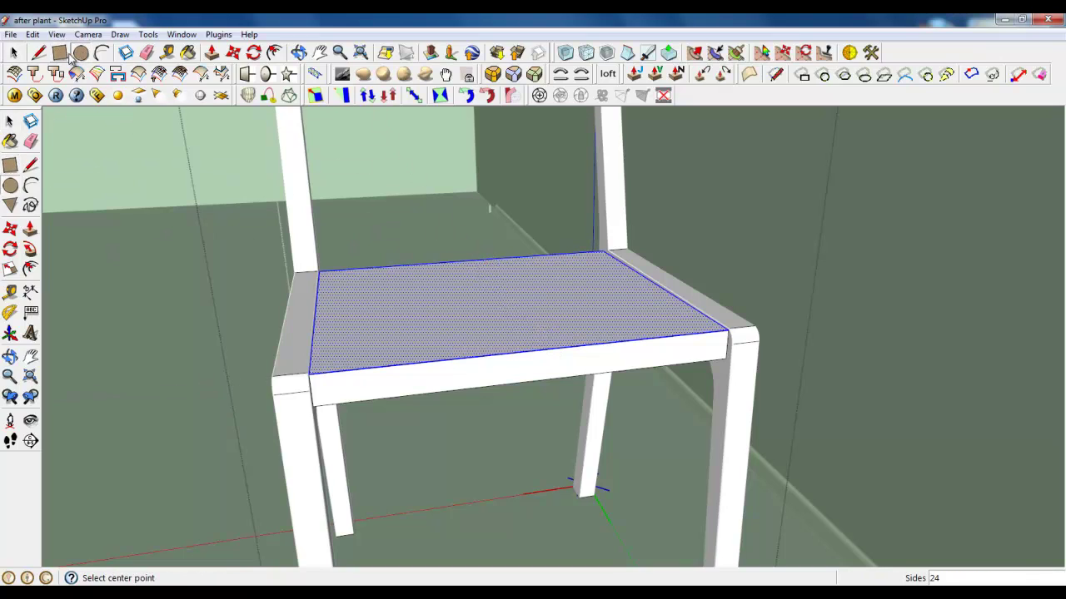
click(534, 380)
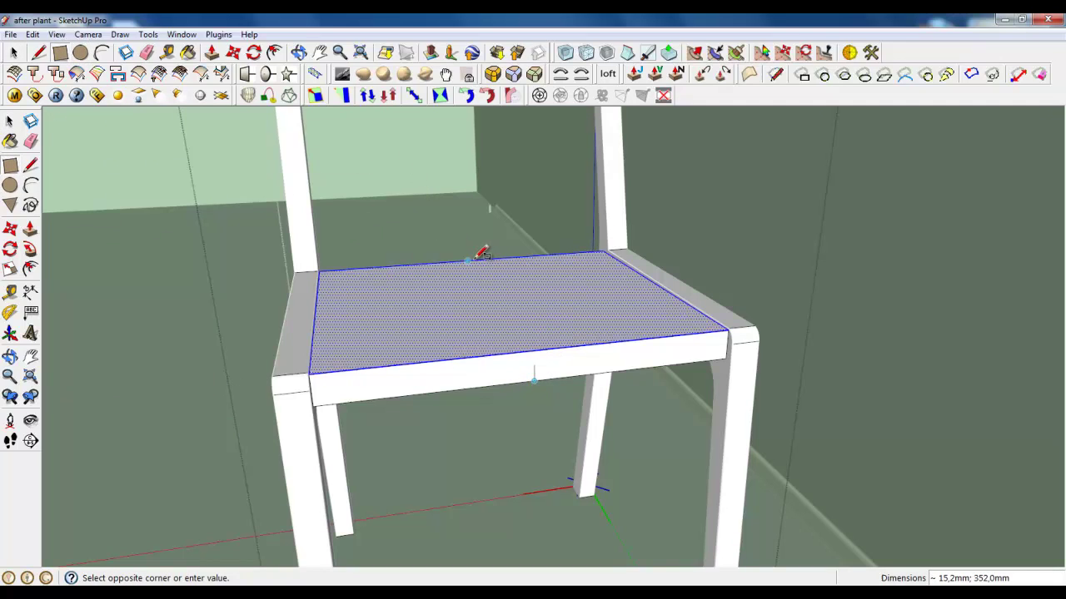
click(482, 254)
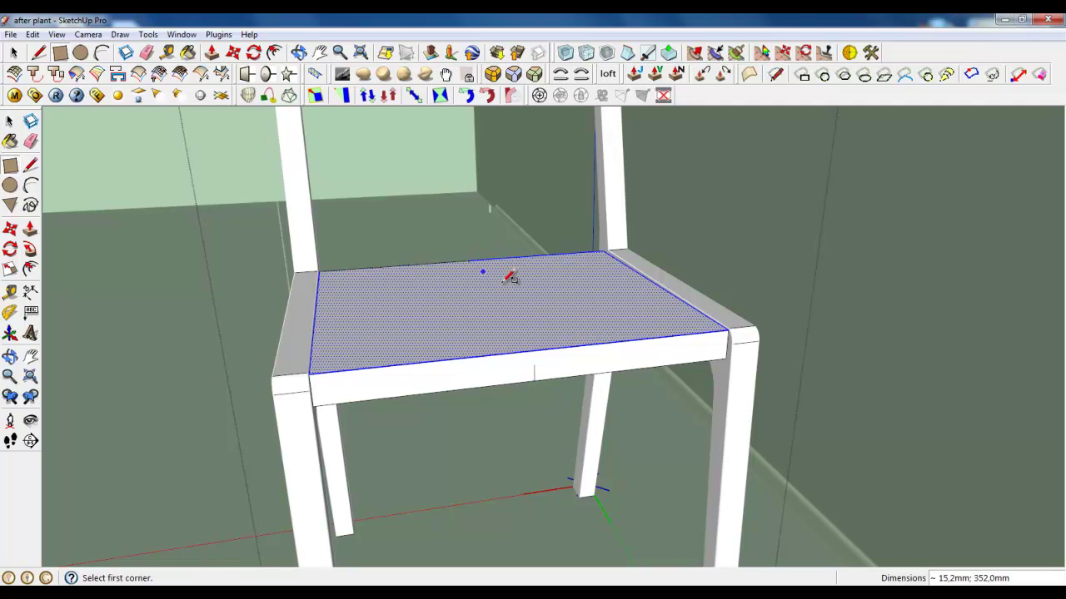
click(534, 379)
click(478, 258)
- Orbit to look down on the chair and open the Camera menu
mouse_move(606, 343)
middle_down()
mouse_move(630, 266)
mouse_move(673, 305)
middle_up()
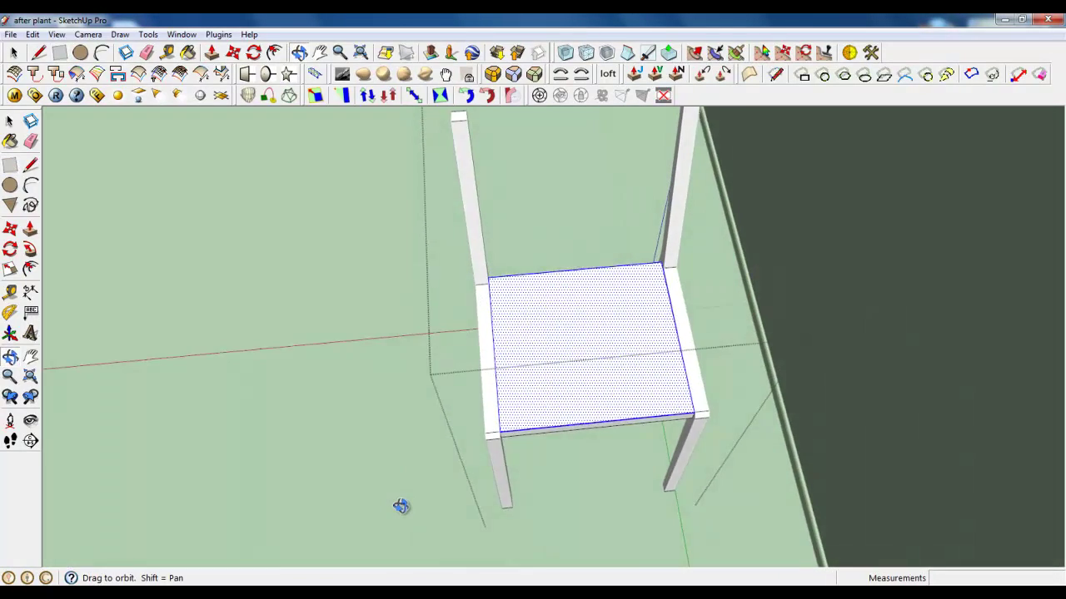
middle_drag(552, 283, 399, 504)
click(87, 34)
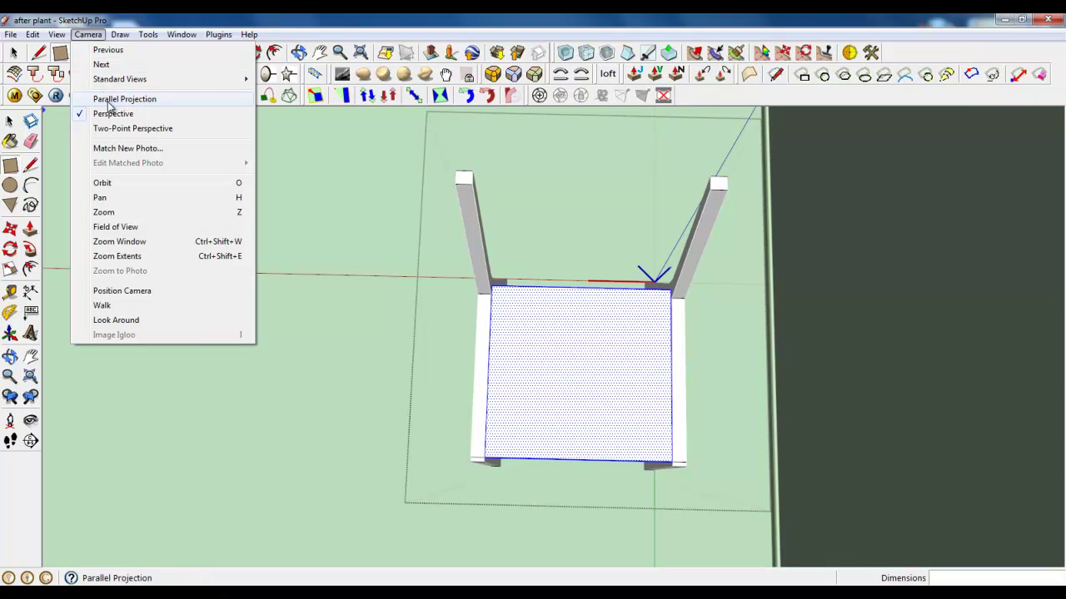
- Switch the camera to Parallel Projection and the Top standard view
click(109, 99)
click(88, 34)
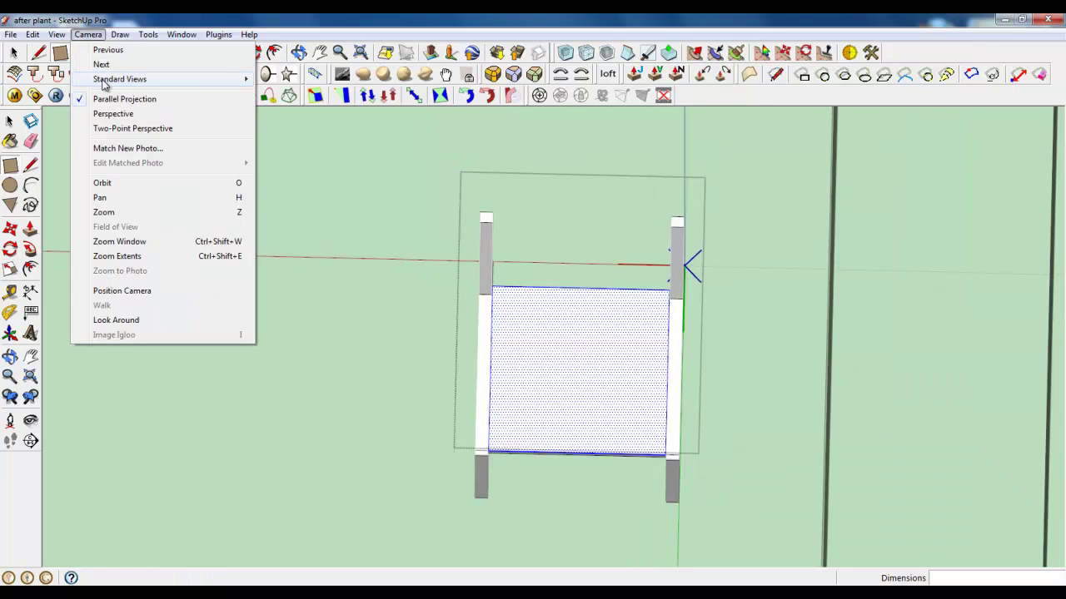
click(278, 78)
scroll(524, 270, up, 2)
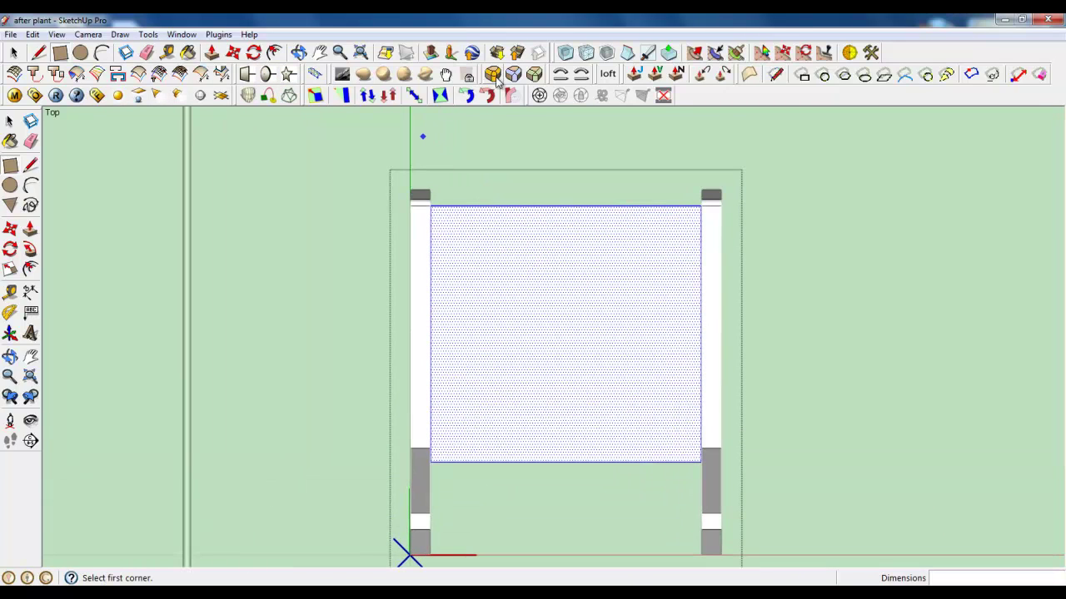
- Cut three vertical lines across the seat top
click(648, 52)
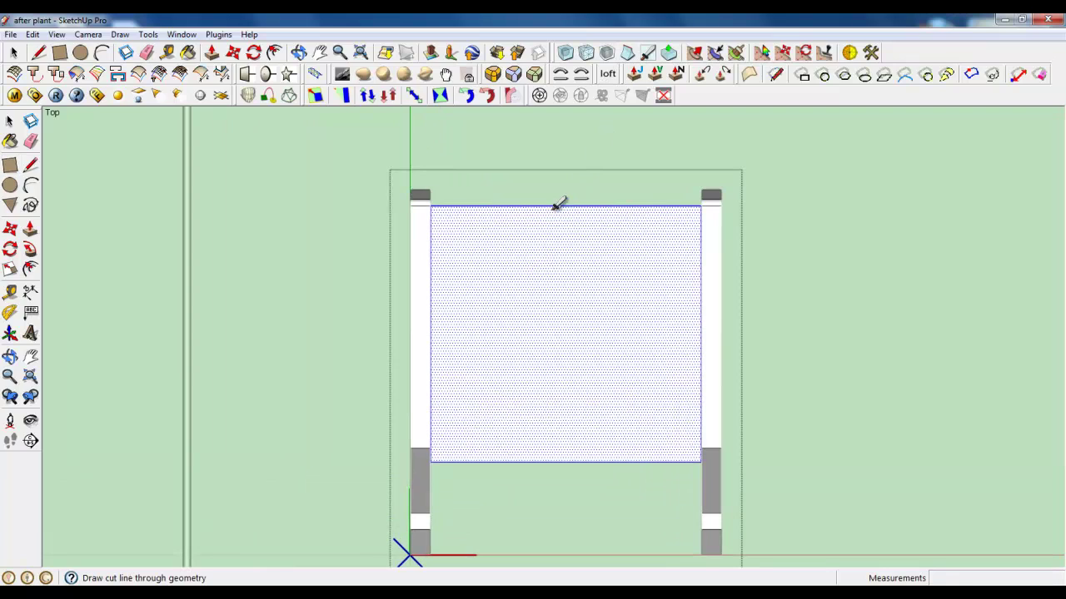
click(564, 198)
click(550, 535)
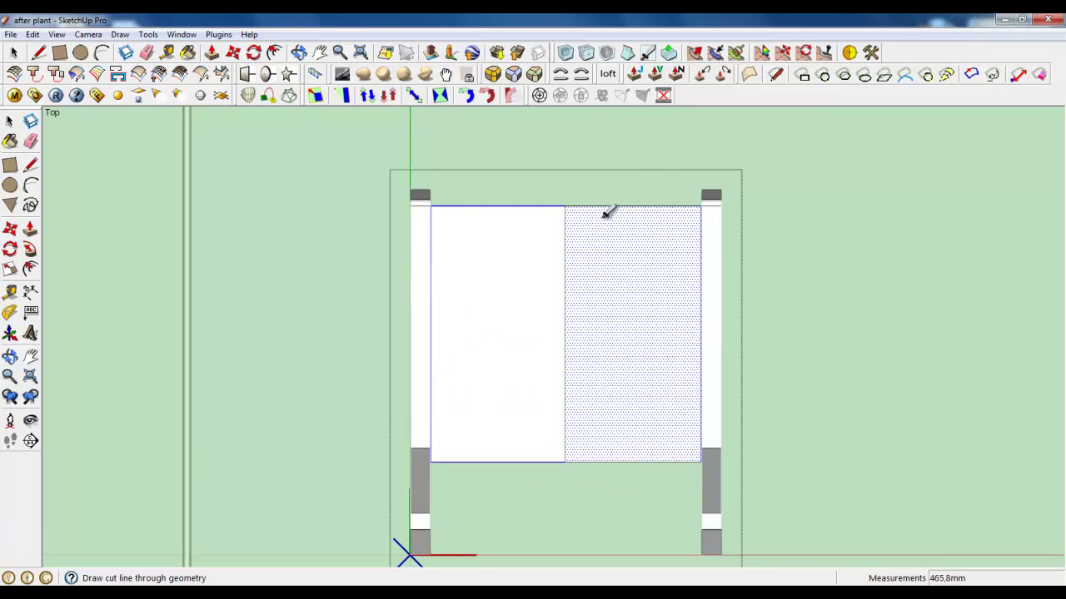
click(633, 172)
click(633, 522)
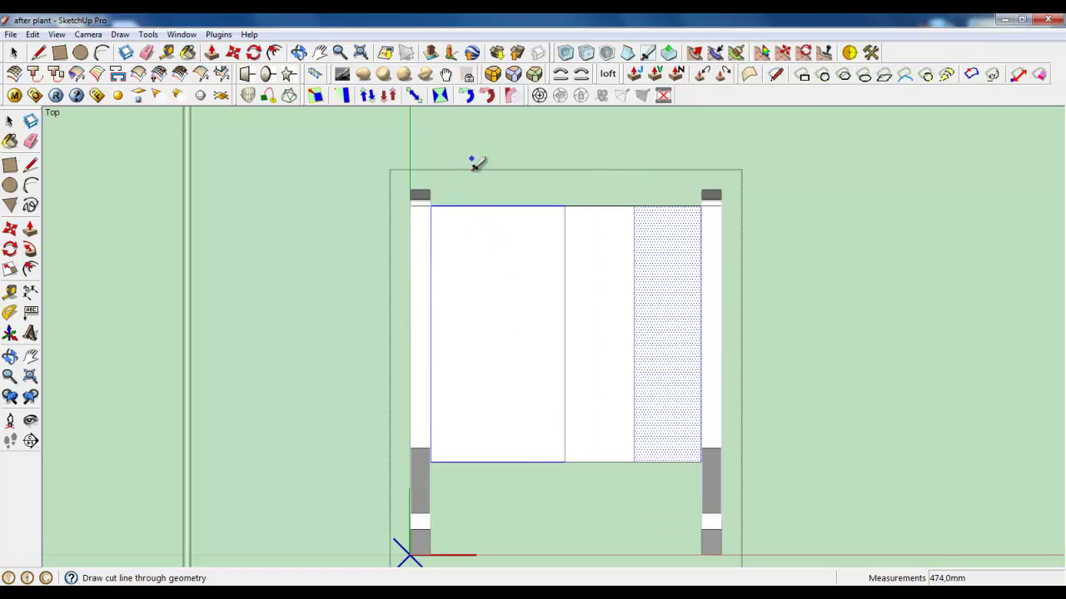
click(491, 173)
click(490, 533)
- Cut four horizontal lines across the seat top, completing the grid
click(344, 234)
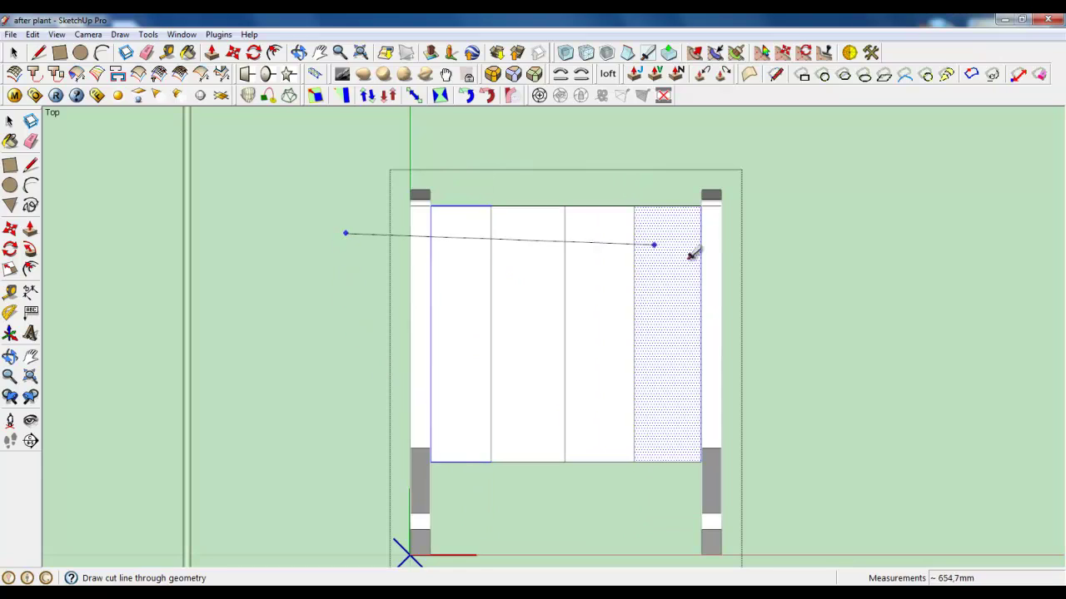
click(759, 236)
click(819, 295)
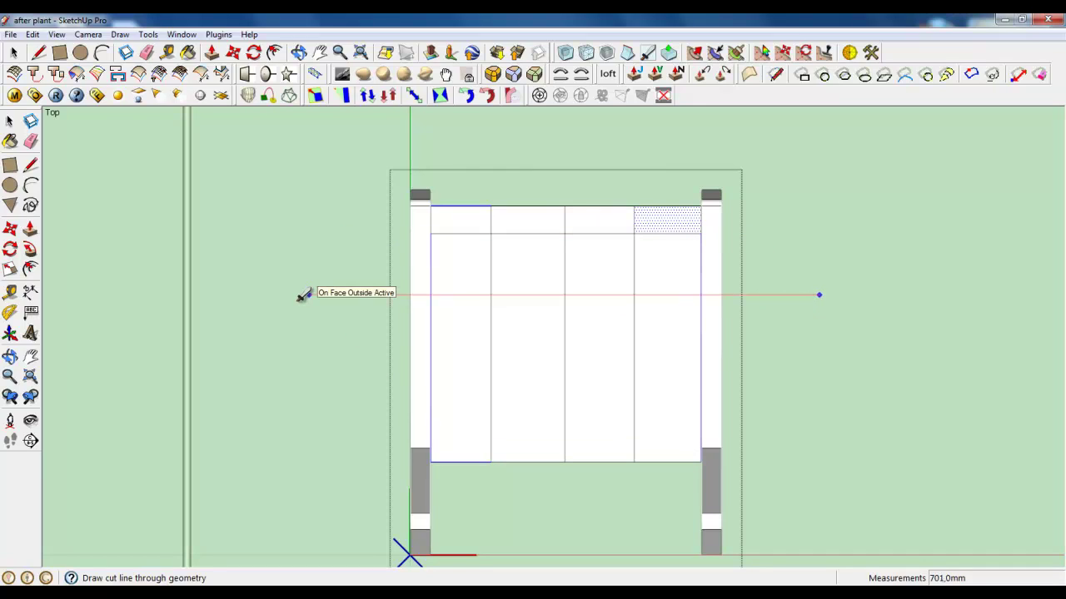
click(305, 293)
click(322, 368)
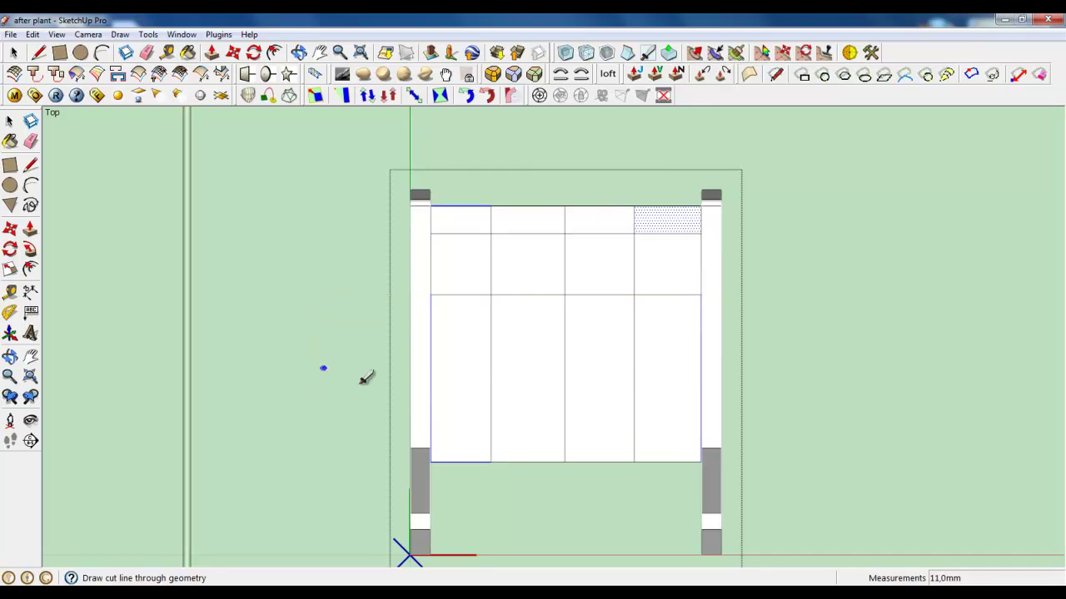
click(789, 364)
click(797, 423)
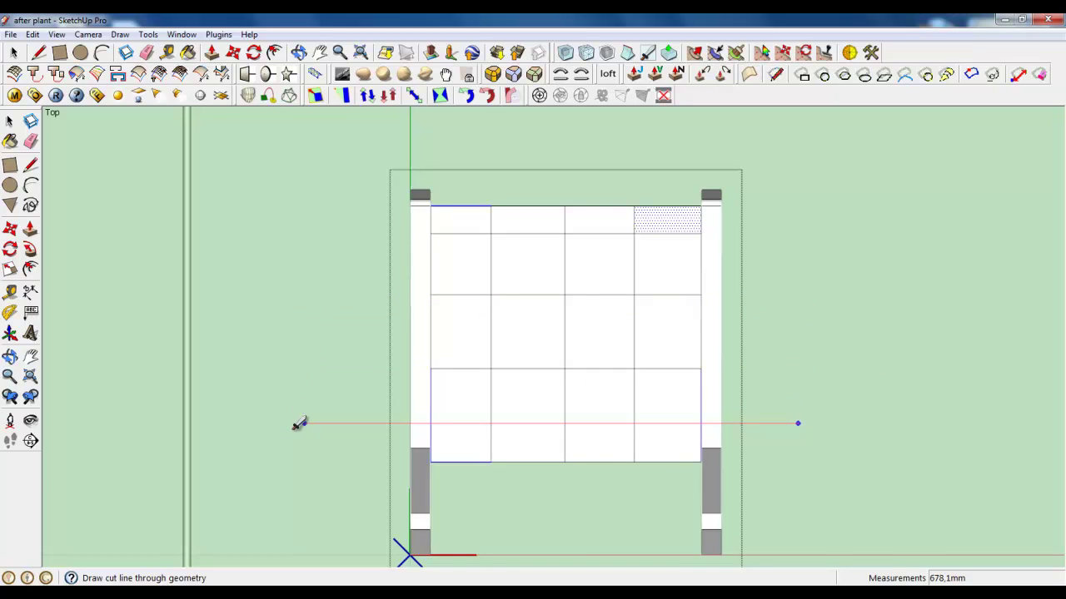
click(301, 427)
mouse_move(555, 392)
middle_down()
mouse_move(330, 178)
mouse_move(90, 98)
middle_up()
- Return the view to perspective projection
click(57, 34)
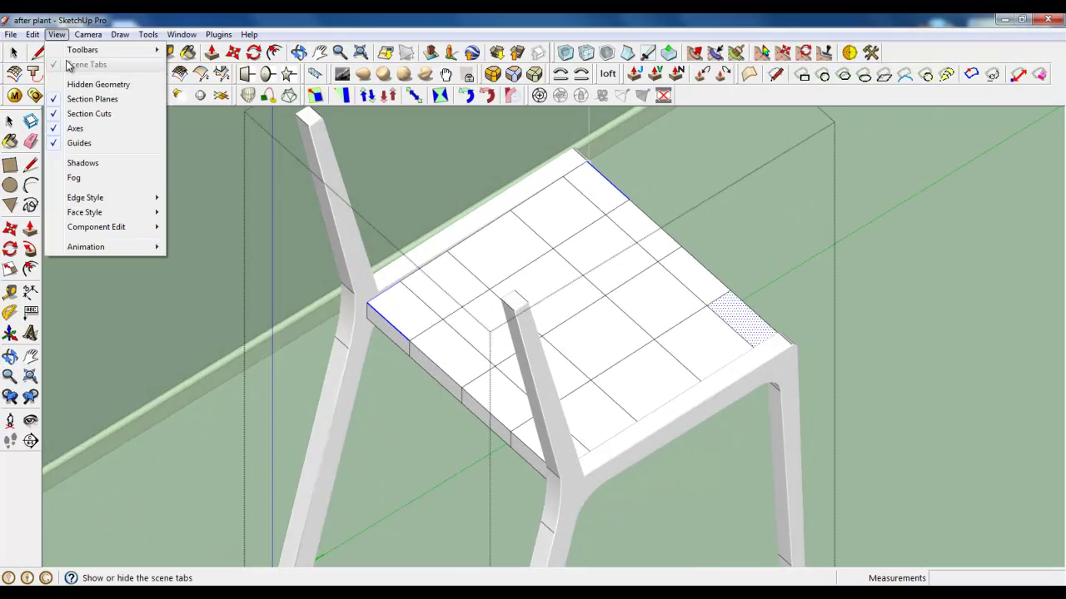
click(102, 116)
mouse_move(530, 351)
middle_down()
mouse_move(222, 250)
mouse_move(535, 352)
middle_up()
scroll(312, 224, up, 3)
- Subdivide and smooth the whole seat with 2 iterations
click(14, 53)
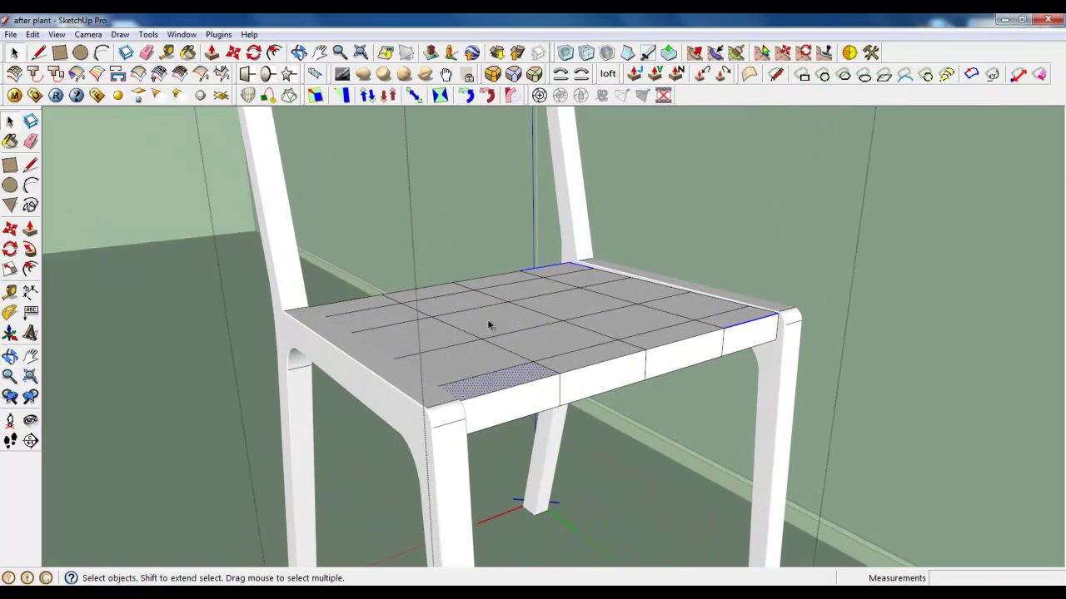
triple_click(547, 361)
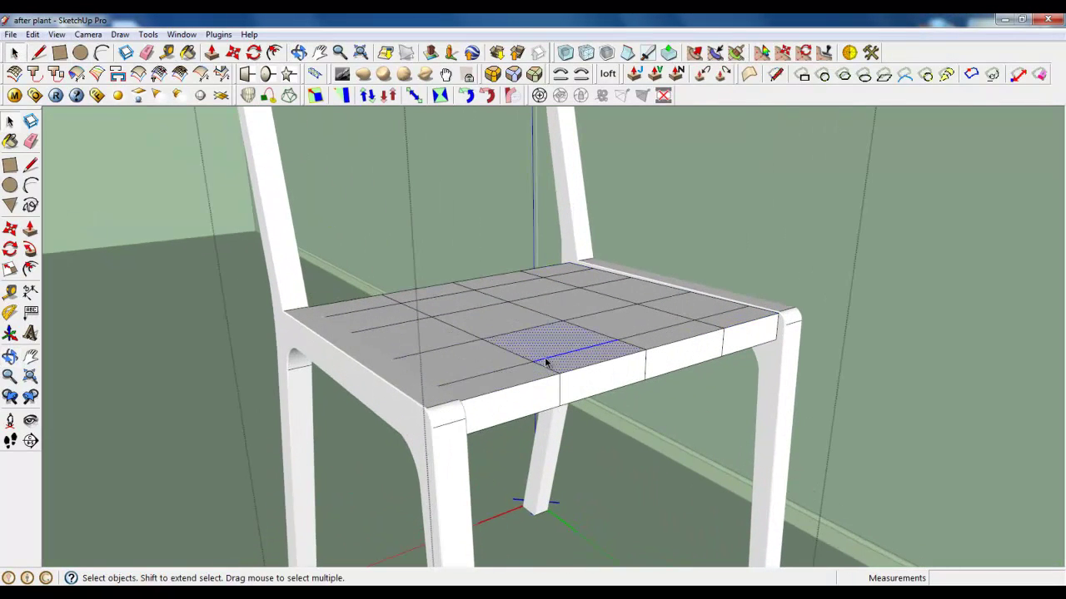
click(586, 52)
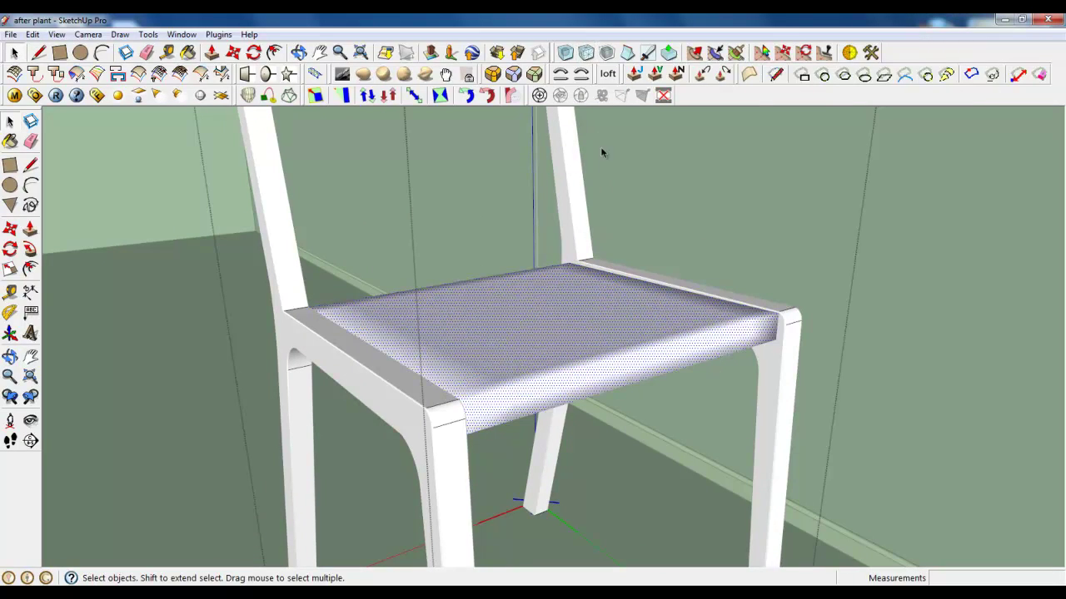
click(569, 57)
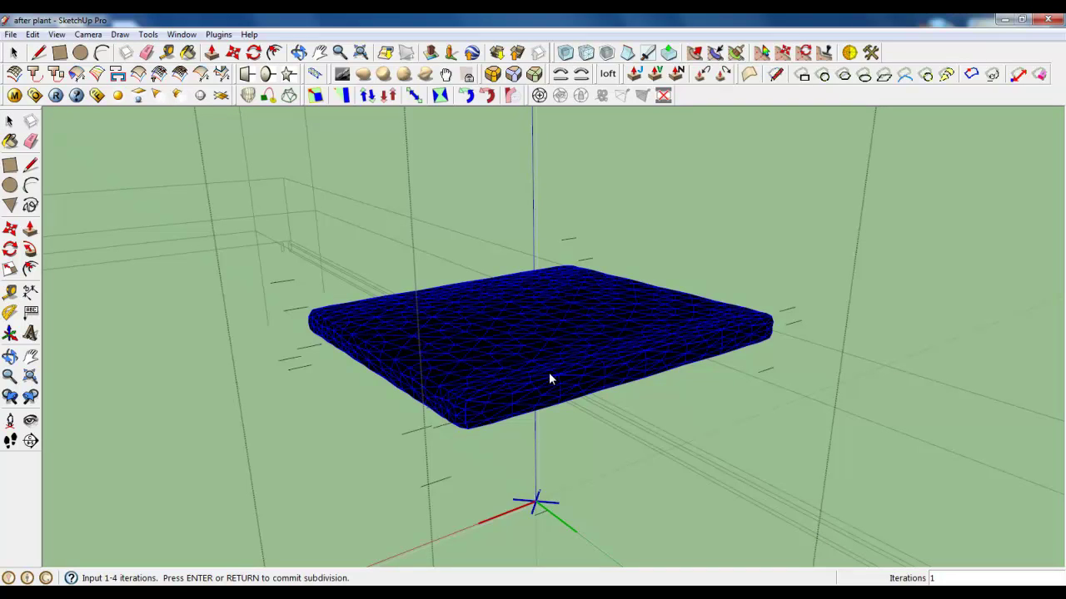
text(2)
key(Return)
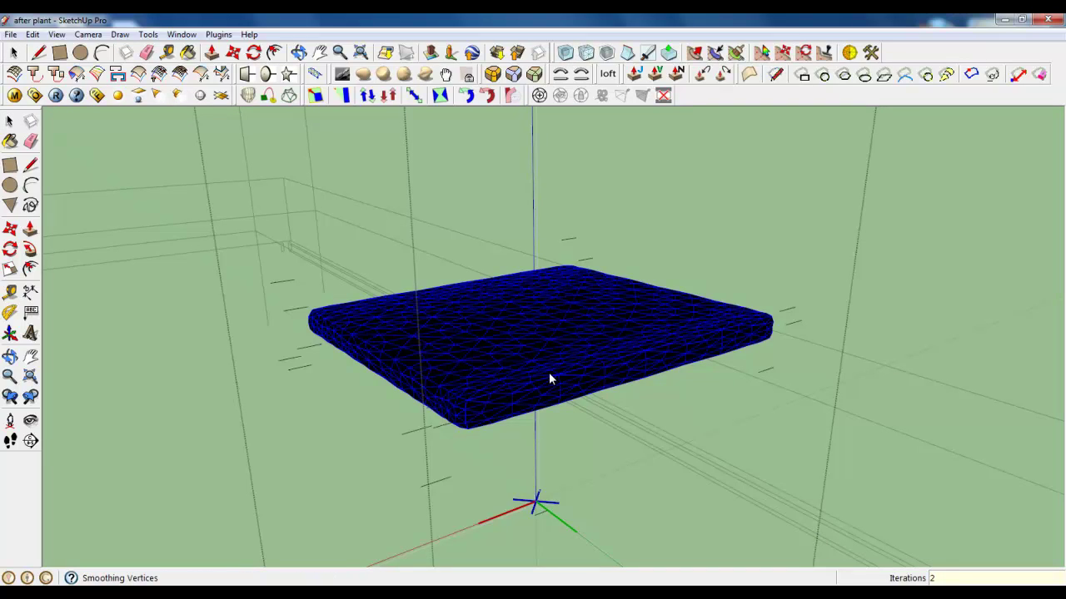
key(Return)
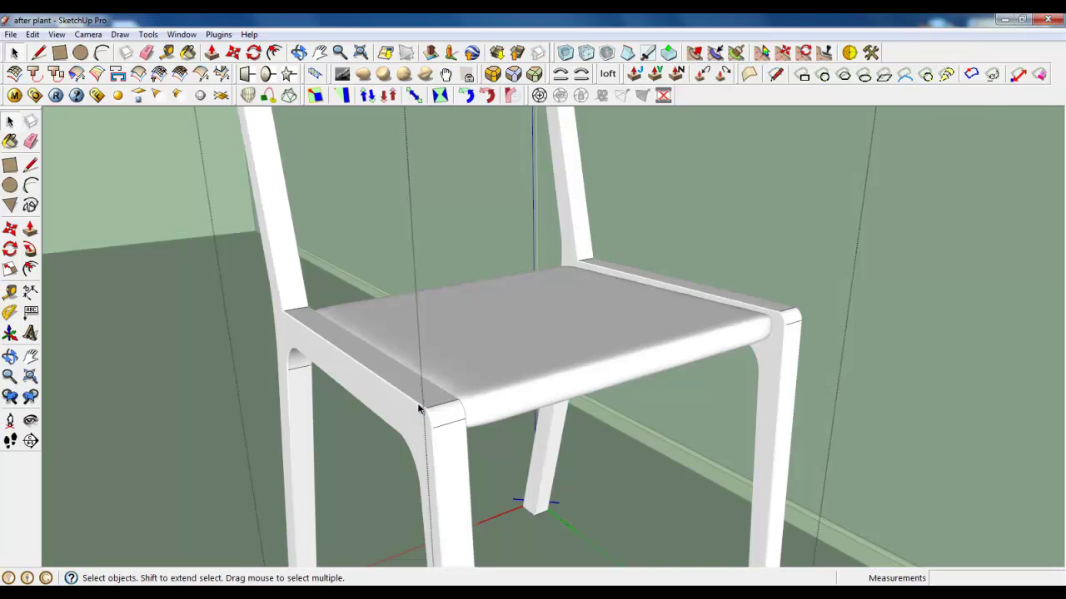
- Draw a line outline on the back post, closing it at the top endpoint to form a face
mouse_move(400, 394)
middle_down()
mouse_move(405, 344)
mouse_move(343, 259)
mouse_move(371, 300)
middle_up()
scroll(372, 300, down, 5)
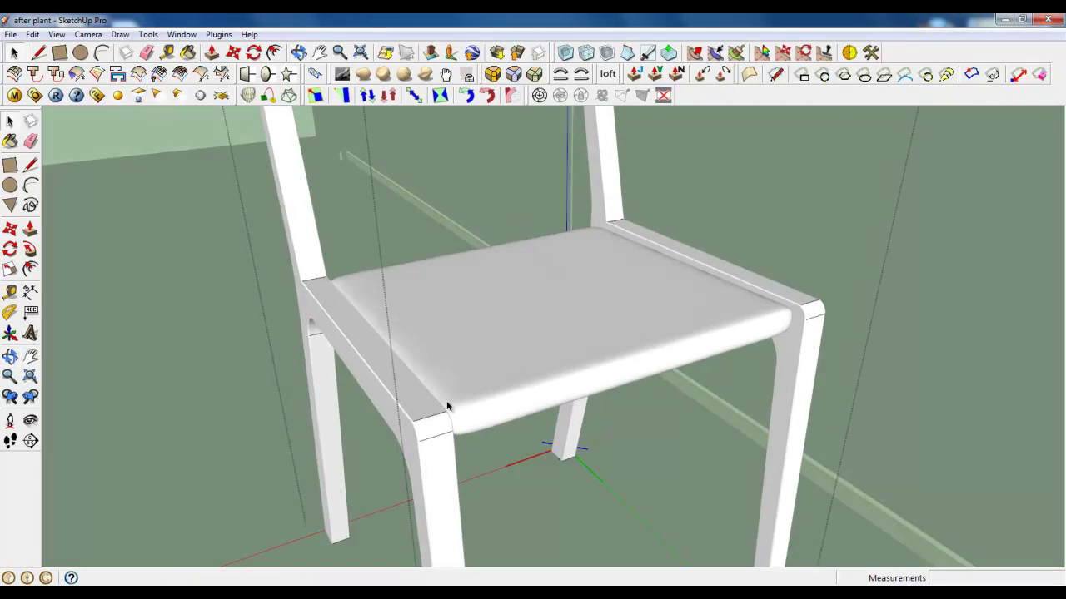
scroll(476, 275, down, 3)
scroll(538, 161, up, 3)
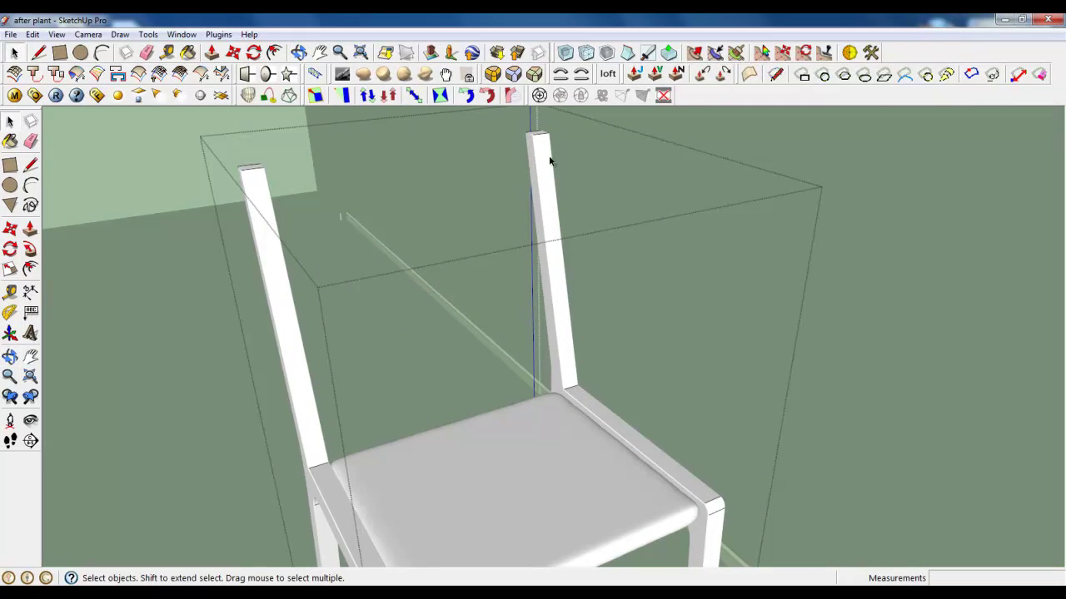
middle_drag(550, 160, 611, 169)
click(60, 53)
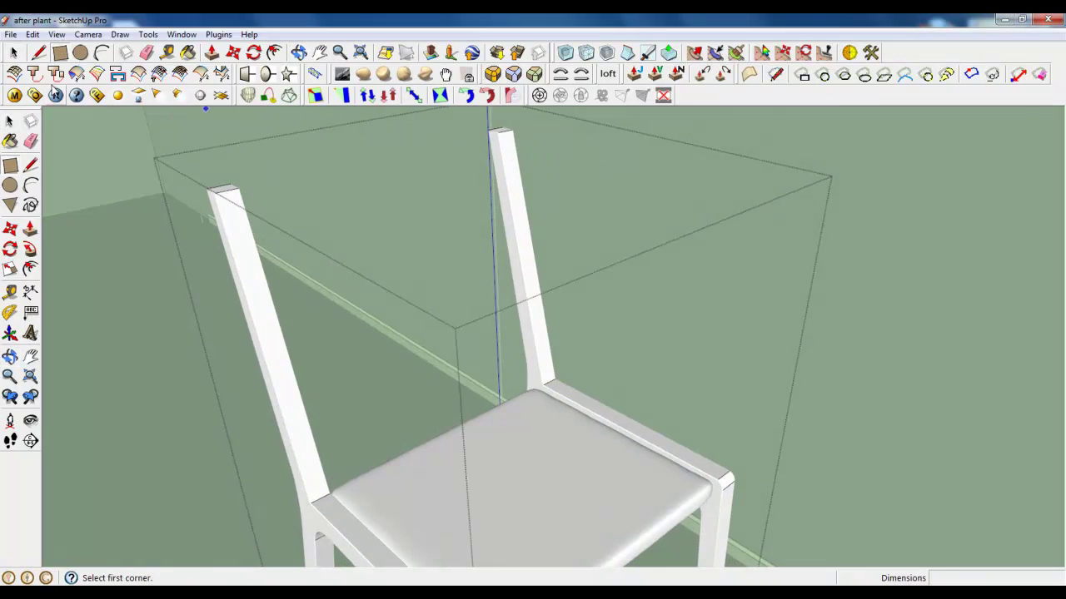
click(39, 53)
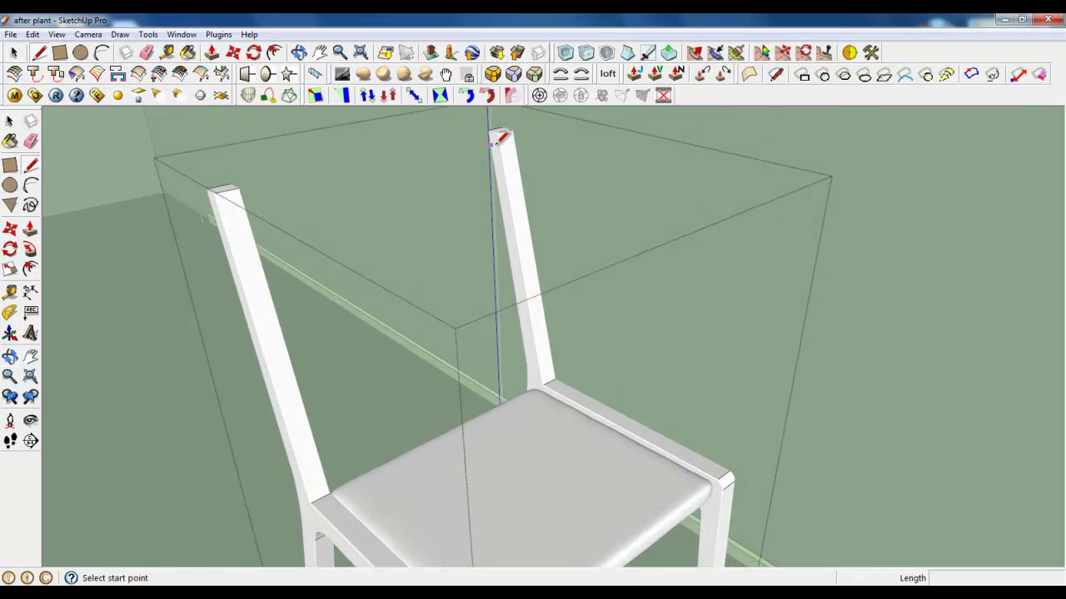
scroll(491, 144, up, 2)
scroll(499, 124, up, 2)
scroll(492, 162, up, 2)
scroll(473, 173, down, 1)
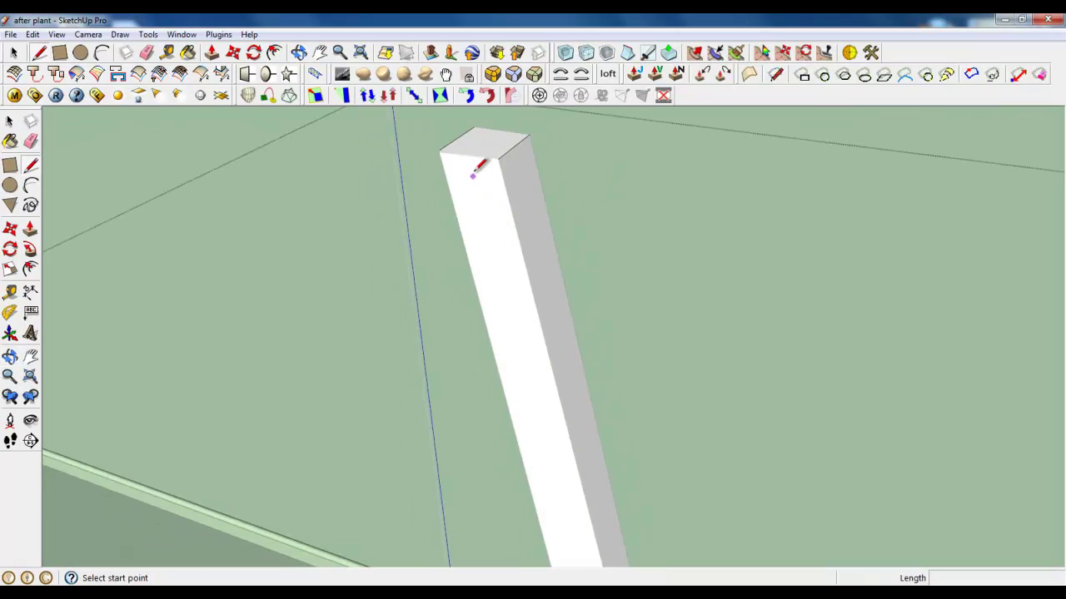
scroll(473, 173, up, 2)
click(428, 173)
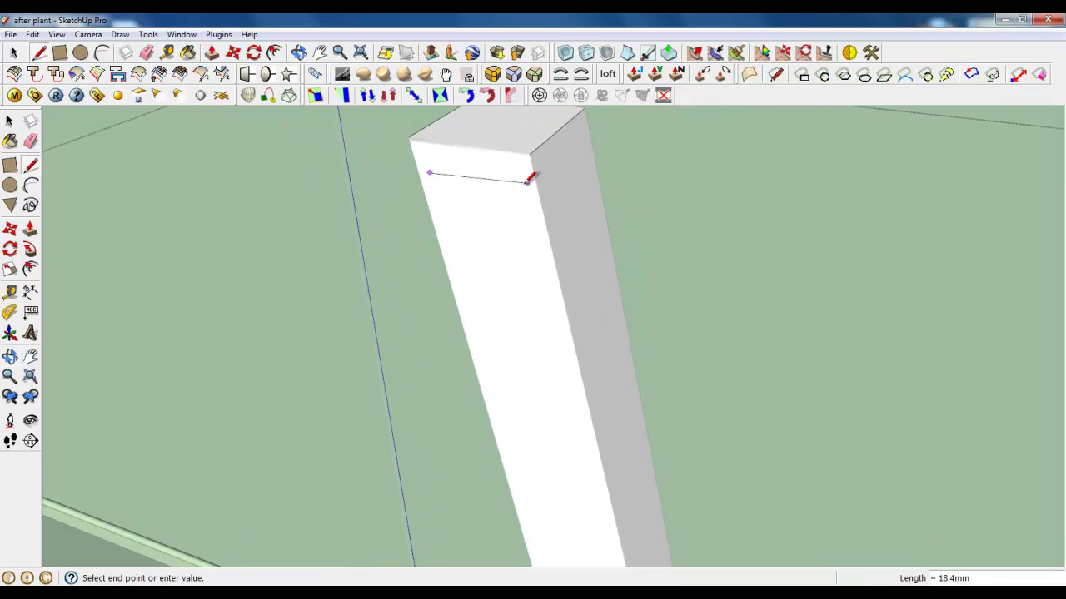
scroll(500, 157, down, 1)
scroll(500, 151, down, 2)
scroll(492, 148, down, 2)
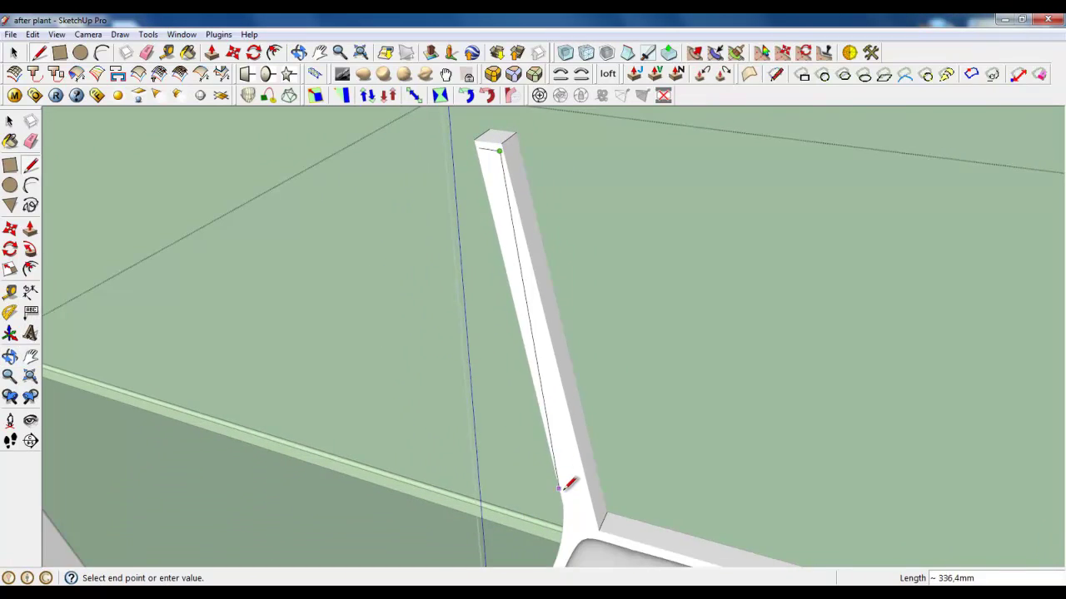
scroll(567, 483, up, 2)
scroll(602, 452, up, 2)
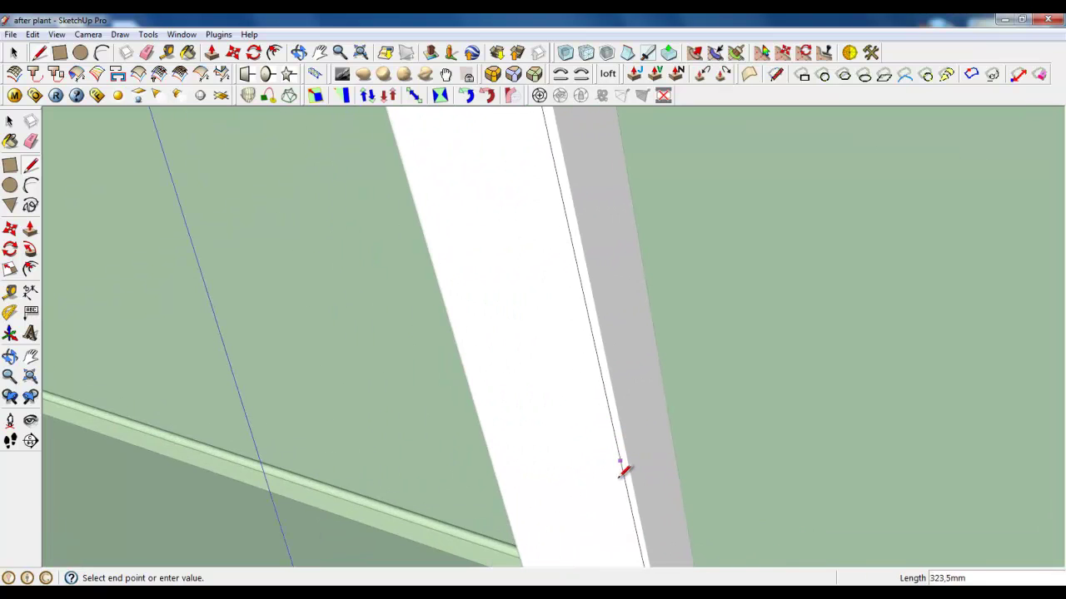
click(624, 505)
scroll(616, 475, down, 1)
scroll(618, 499, down, 1)
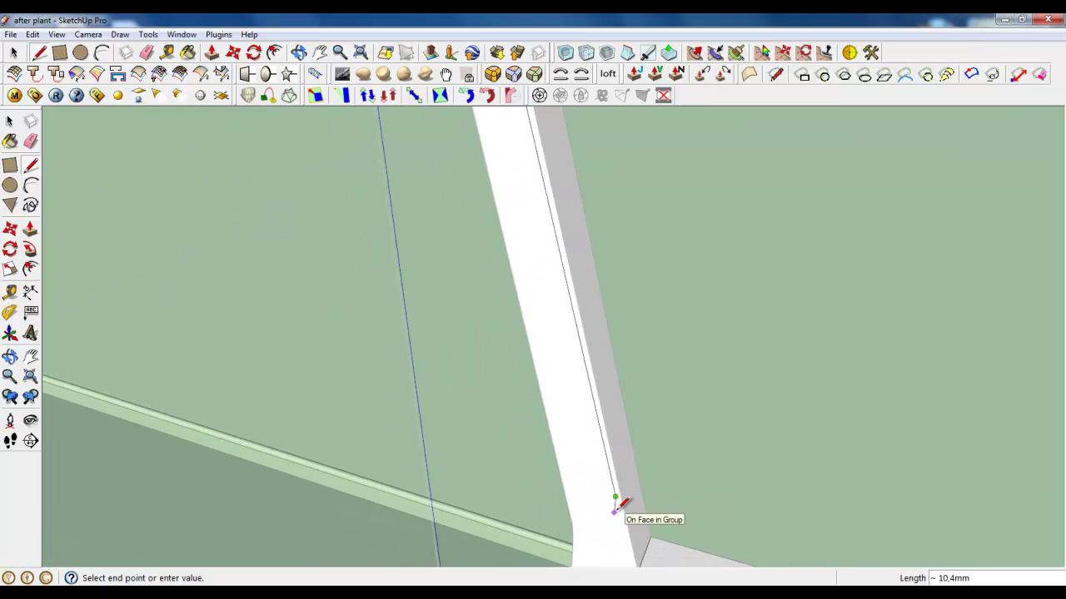
scroll(583, 436, down, 3)
scroll(585, 434, up, 3)
scroll(593, 456, up, 1)
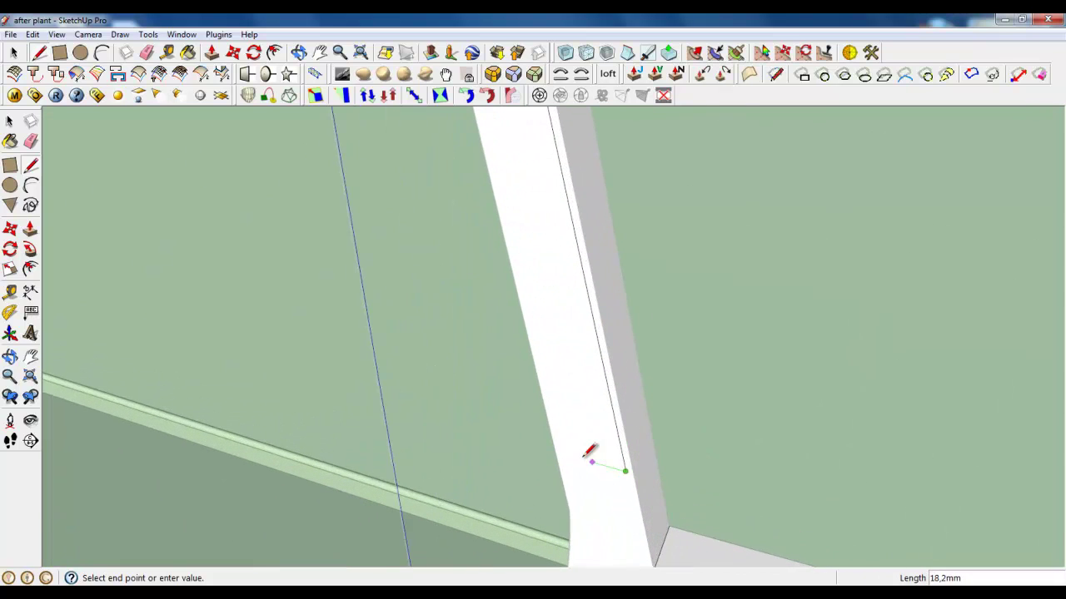
scroll(614, 512, down, 3)
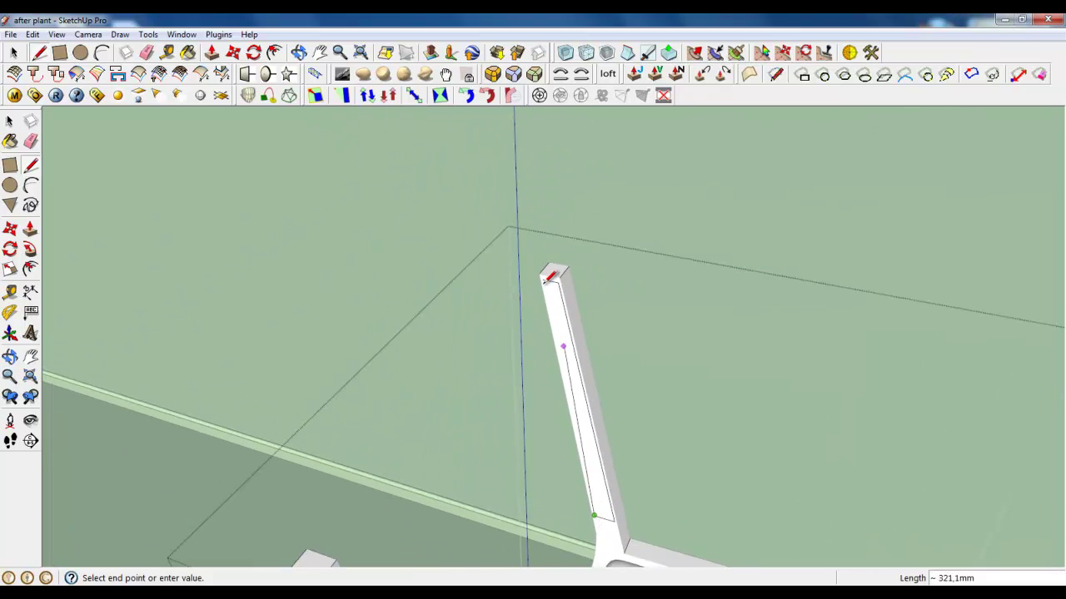
scroll(549, 275, up, 1)
click(538, 273)
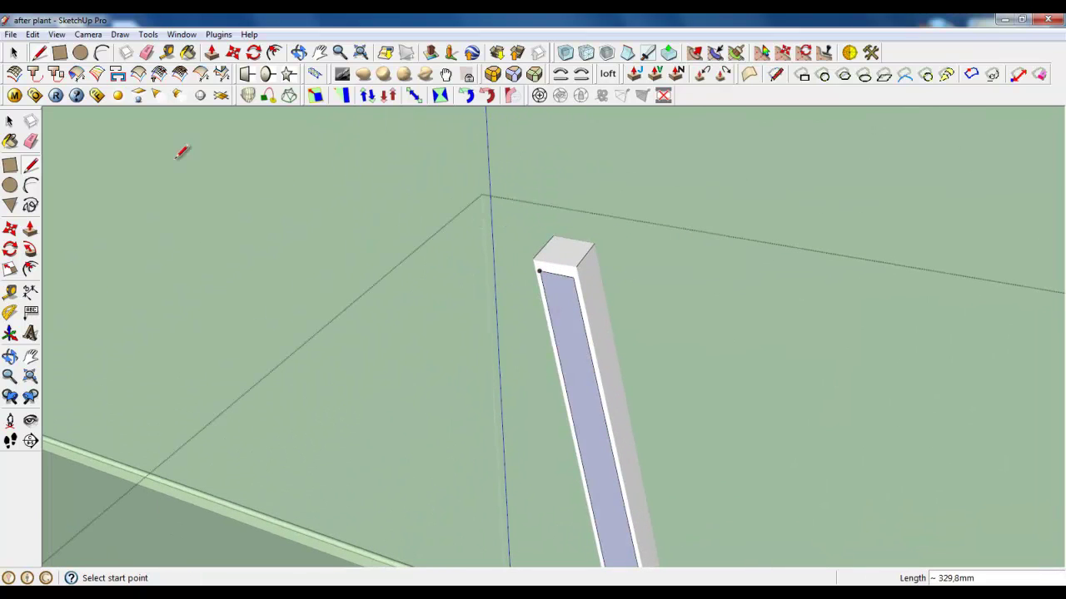
click(13, 53)
click(210, 52)
scroll(607, 179, down, 2)
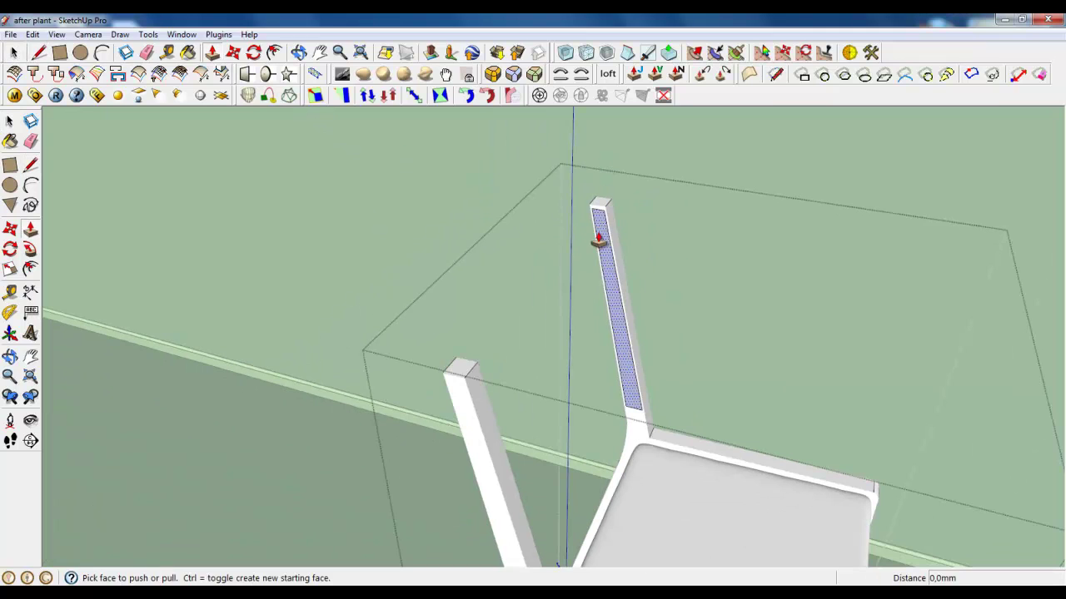
- Push/Pull the post face out into a wide backrest panel
drag(598, 240, 564, 492)
mouse_move(564, 492)
middle_down()
mouse_move(184, 426)
mouse_move(380, 395)
middle_up()
scroll(474, 309, up, 2)
scroll(483, 305, up, 2)
scroll(481, 296, up, 1)
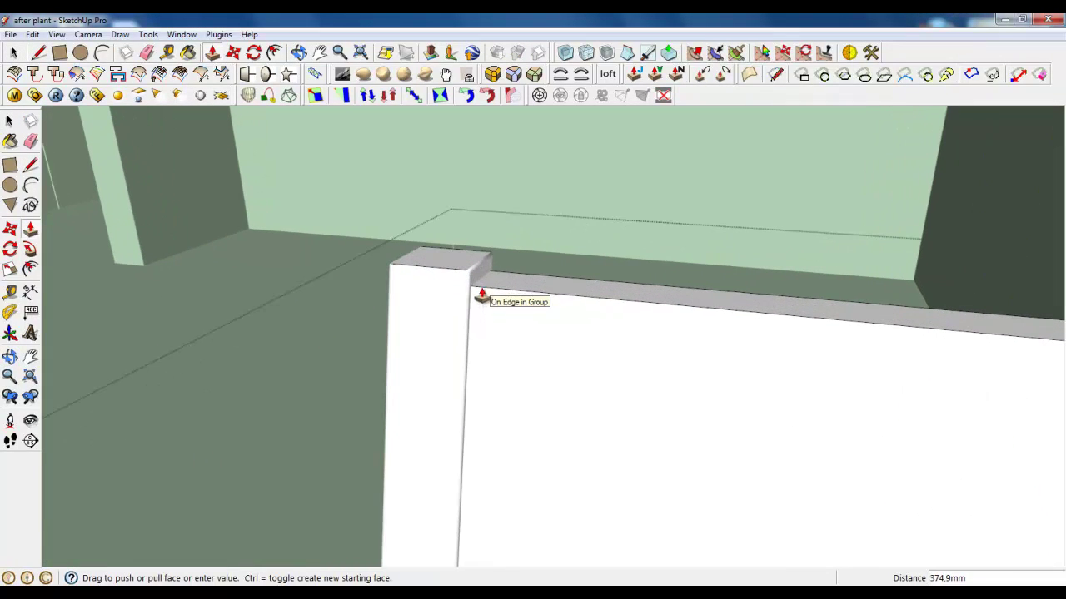
click(481, 293)
click(12, 52)
scroll(457, 206, up, 3)
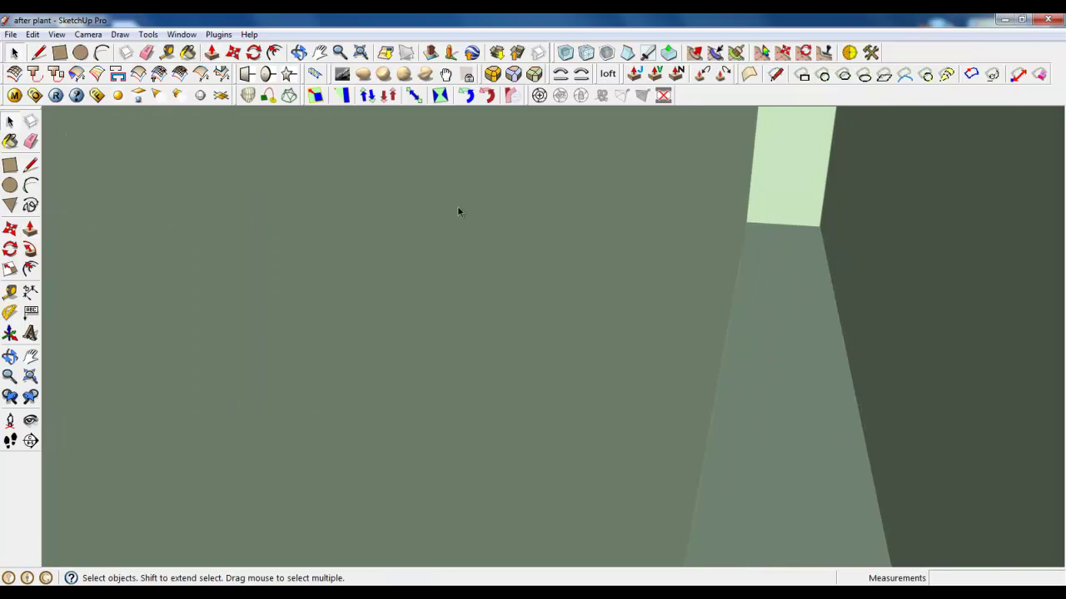
scroll(820, 333, down, 4)
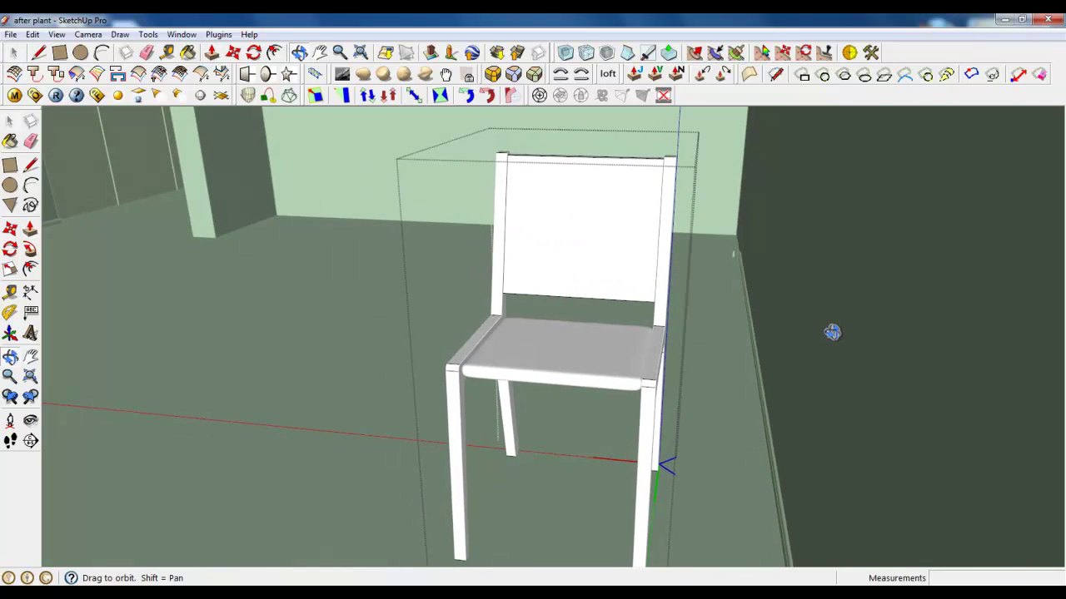
- Face the chair back head-on in parallel projection using the back elevation view
click(30, 420)
drag(466, 433, 500, 424)
mouse_move(528, 399)
middle_down()
mouse_move(530, 364)
mouse_move(600, 380)
middle_up()
mouse_move(599, 380)
mouse_down()
mouse_move(414, 364)
mouse_move(485, 399)
mouse_move(599, 364)
mouse_up()
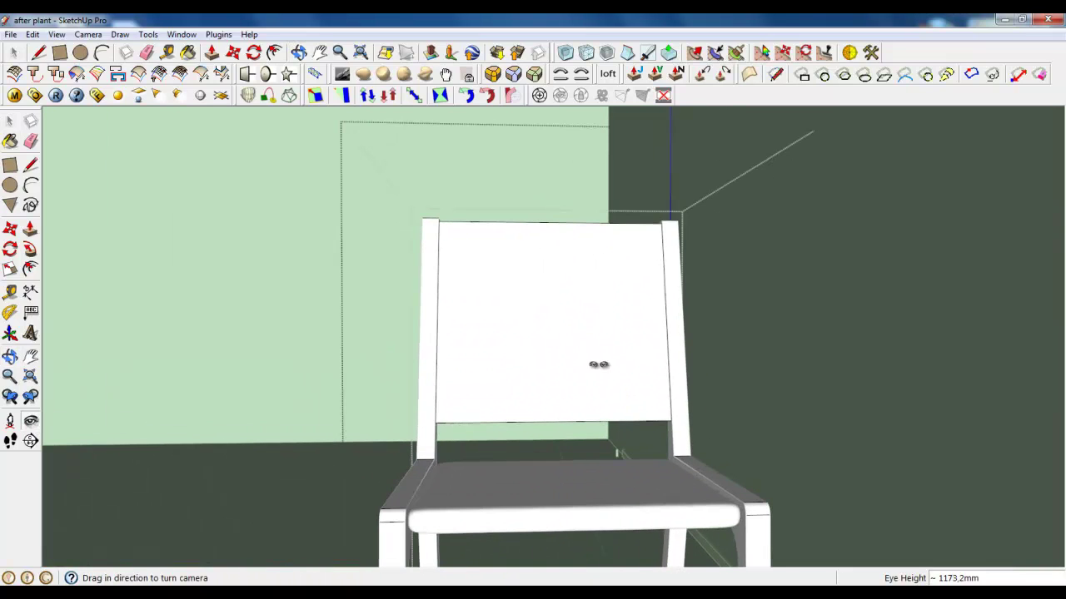
click(86, 34)
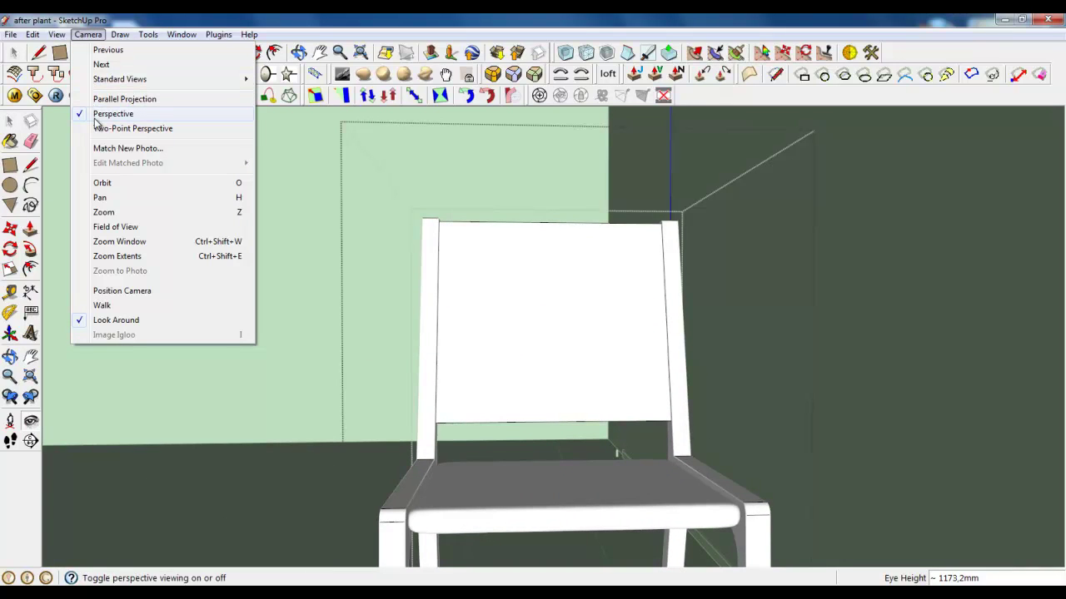
click(125, 99)
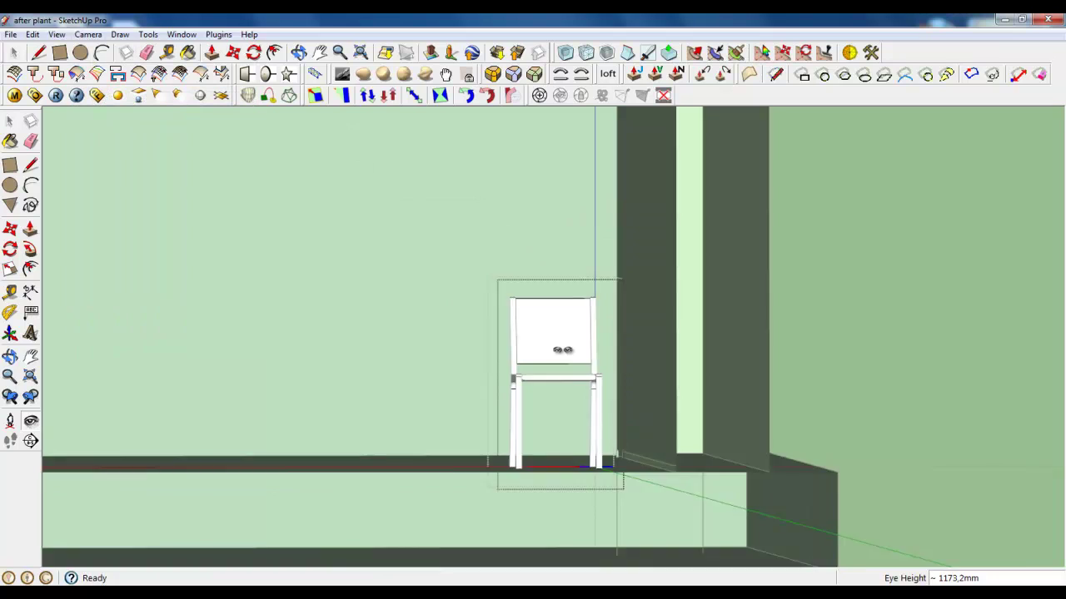
scroll(563, 352, up, 3)
scroll(575, 336, up, 2)
scroll(581, 319, up, 1)
key(5)
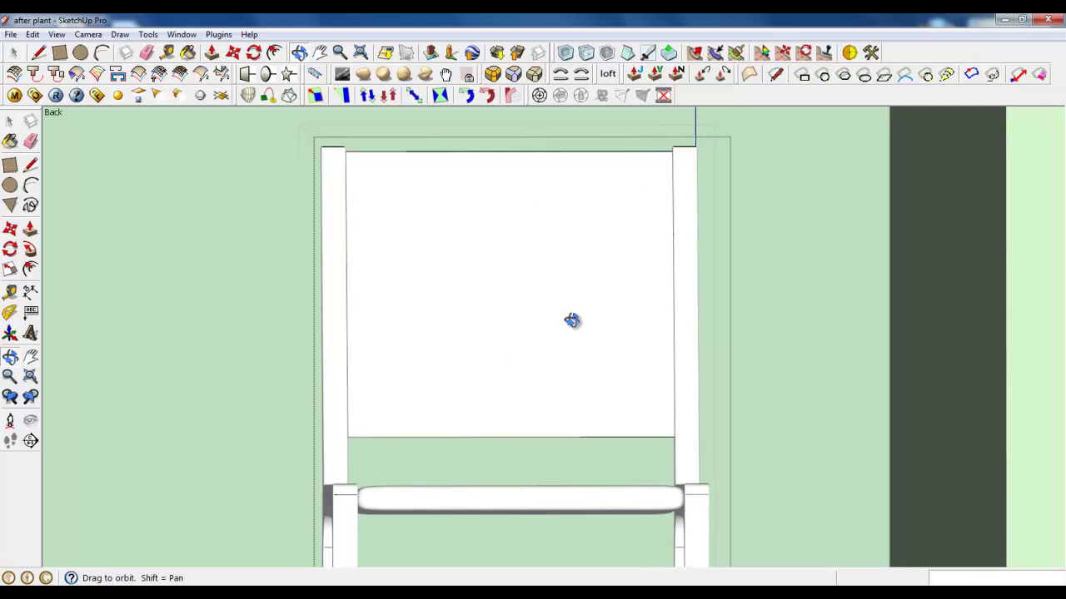
- In Back view, draw five vertical cut lines across the backrest panel
key(l)
click(648, 53)
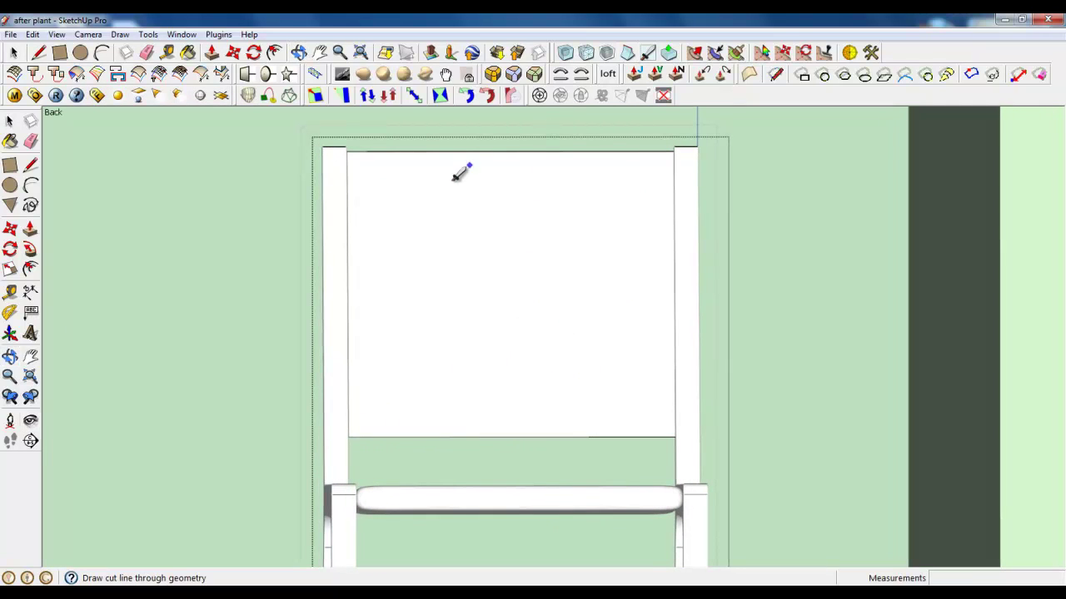
click(392, 130)
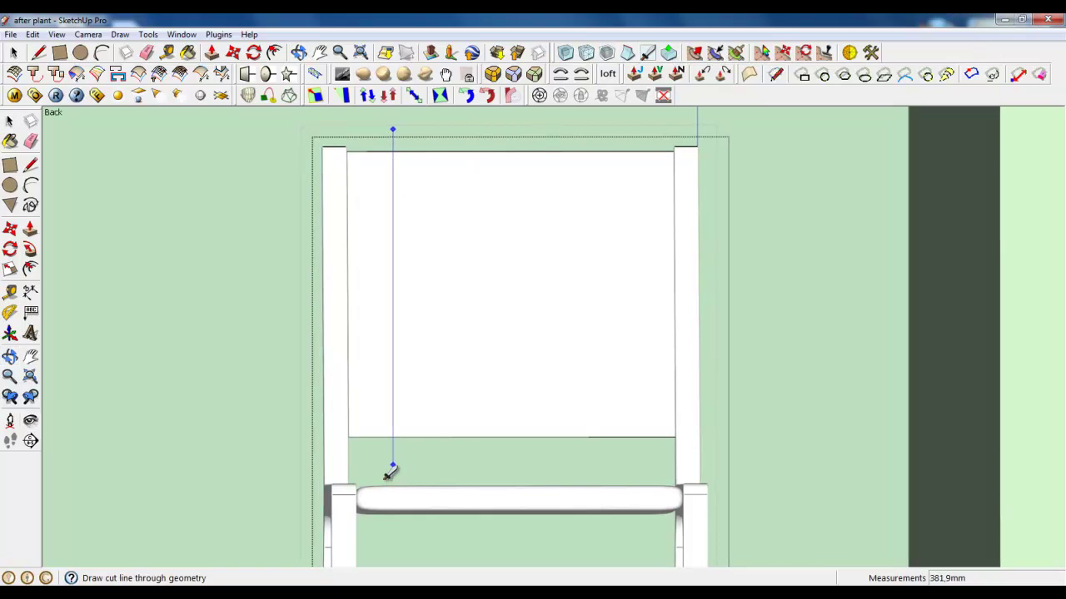
click(393, 464)
click(450, 134)
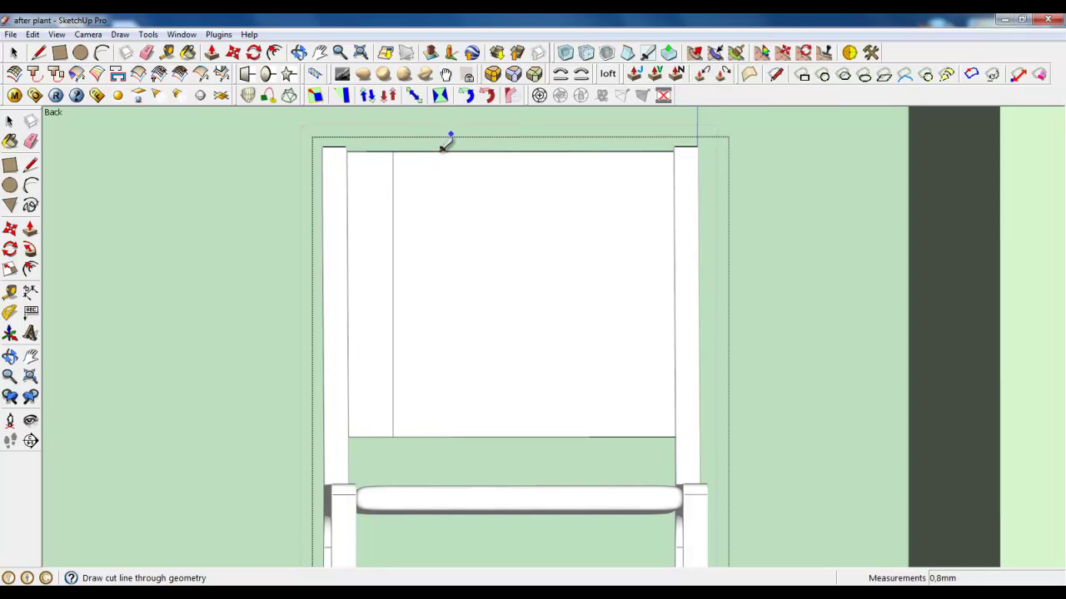
click(451, 471)
click(497, 130)
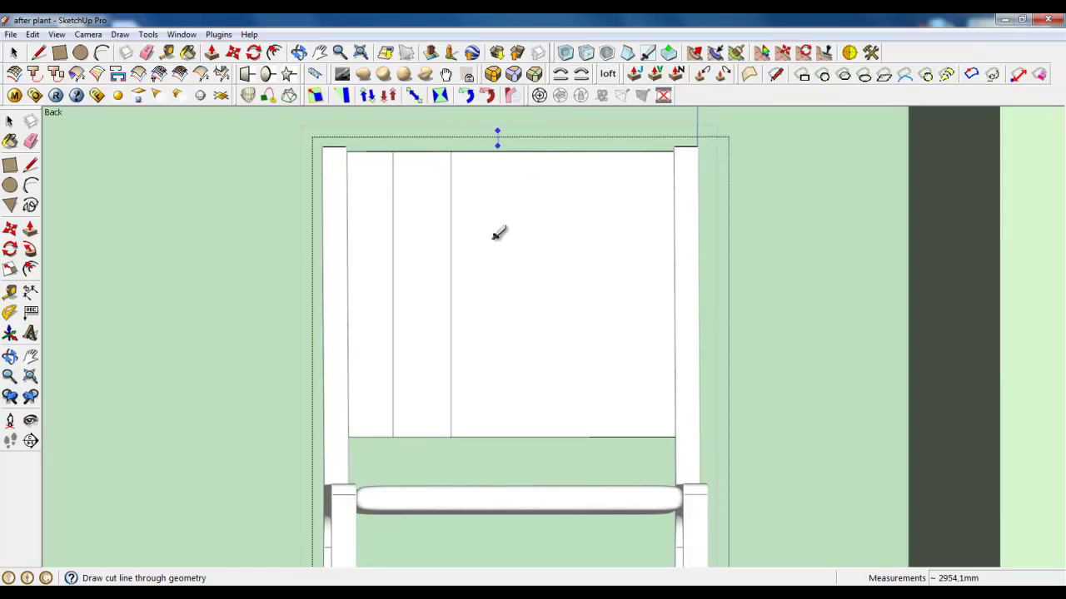
click(497, 460)
click(545, 134)
click(545, 462)
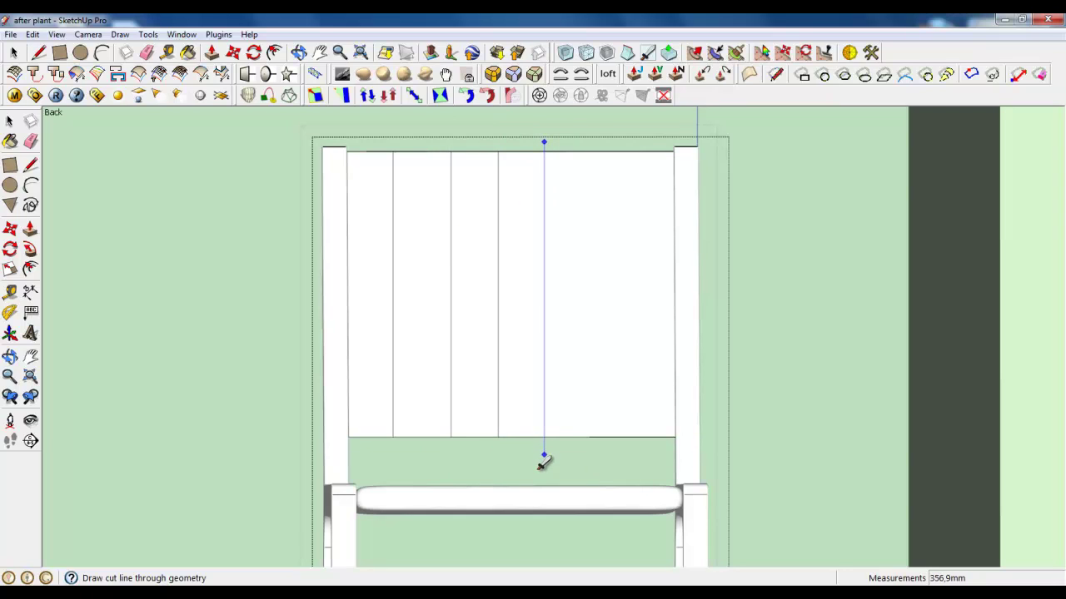
click(606, 131)
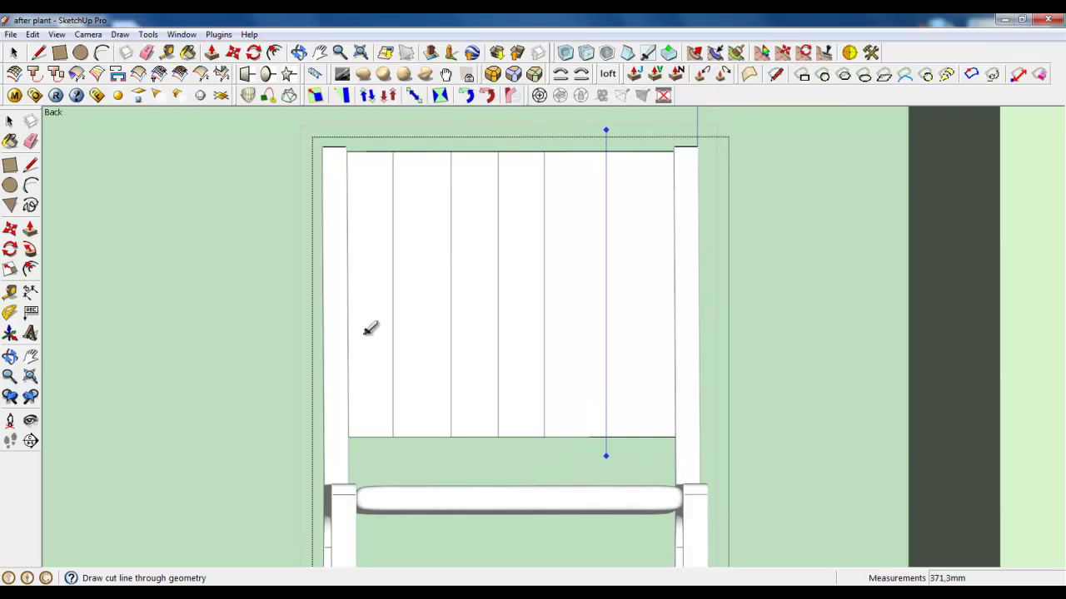
click(288, 216)
- Draw three horizontal cut lines across the backrest panel
click(642, 230)
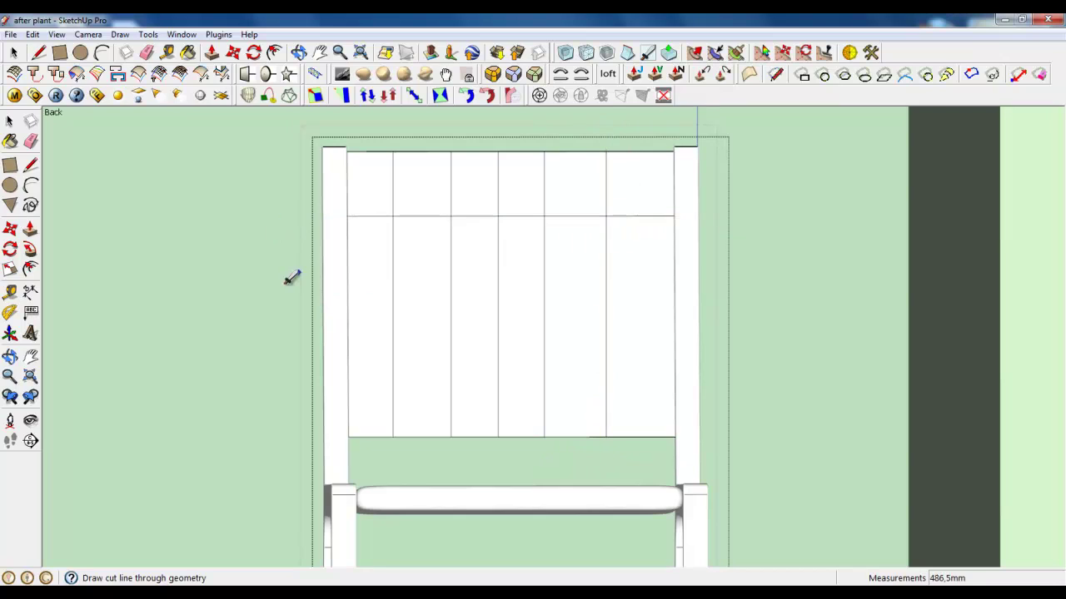
click(292, 271)
click(799, 271)
click(276, 346)
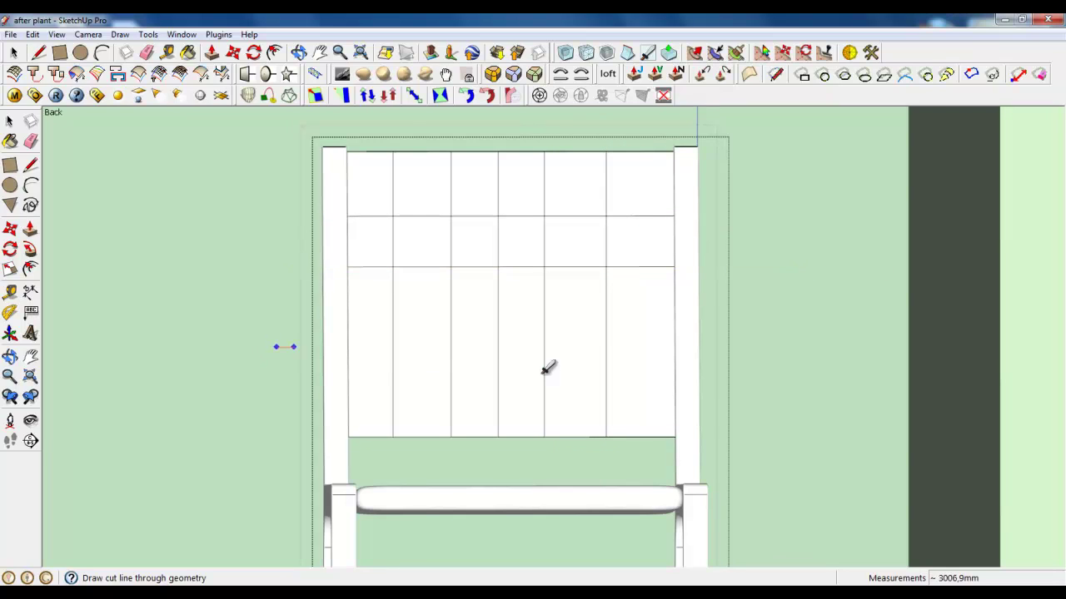
click(740, 358)
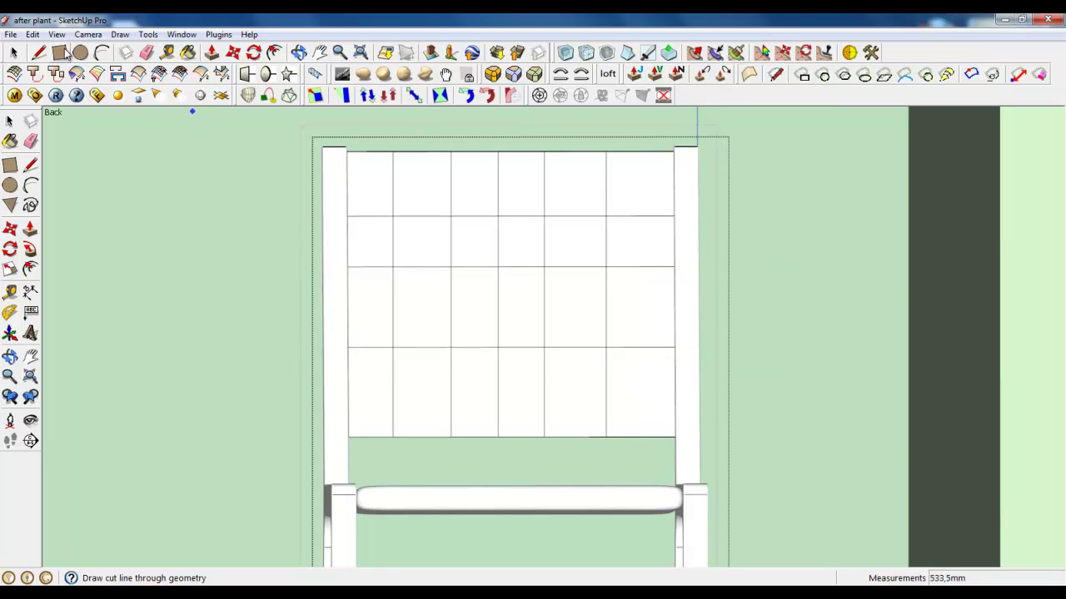
- Apply Subdivide and Smooth to the whole gridded backrest, then orbit to view the cushioned chair
key(space)
triple_click(477, 342)
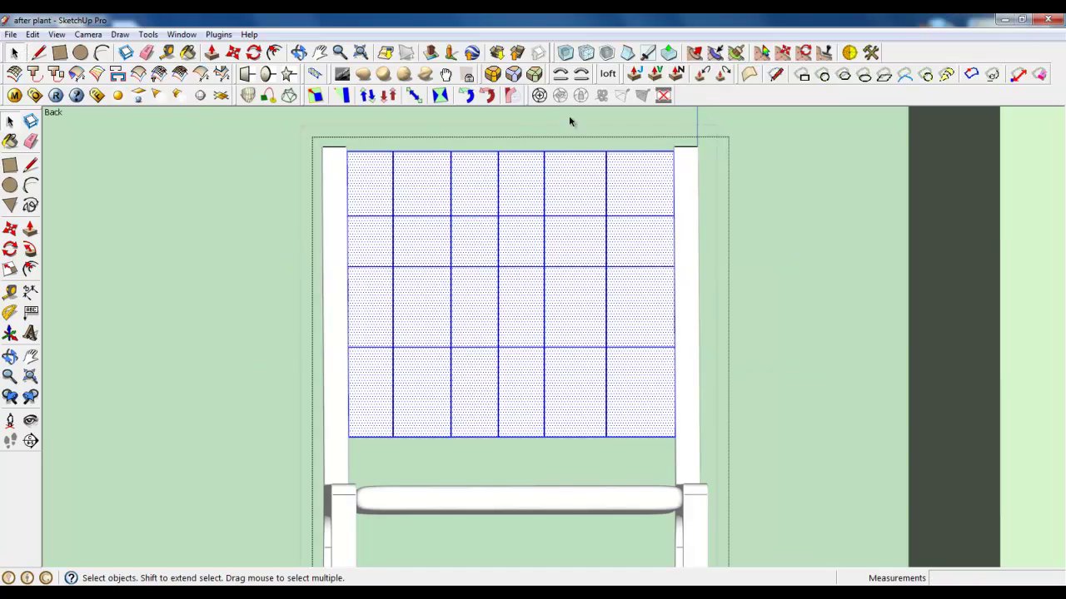
click(586, 53)
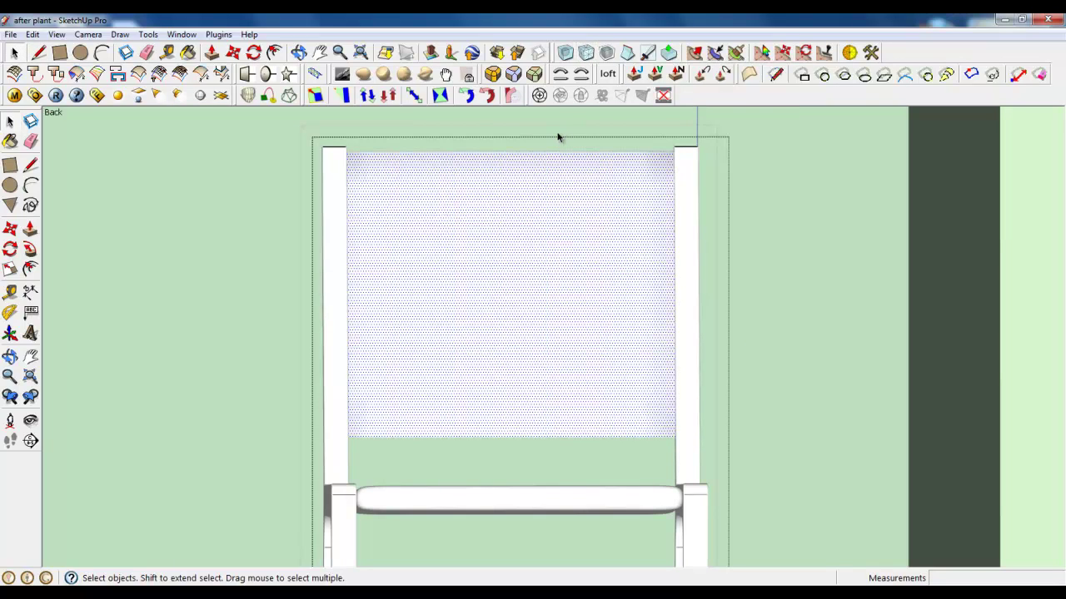
click(565, 52)
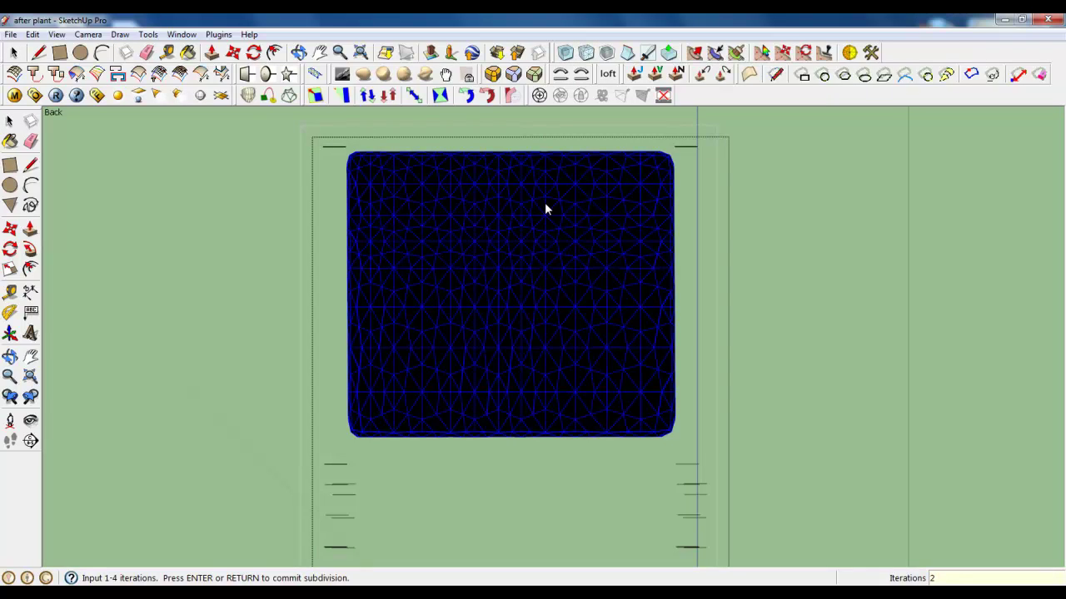
key(Return)
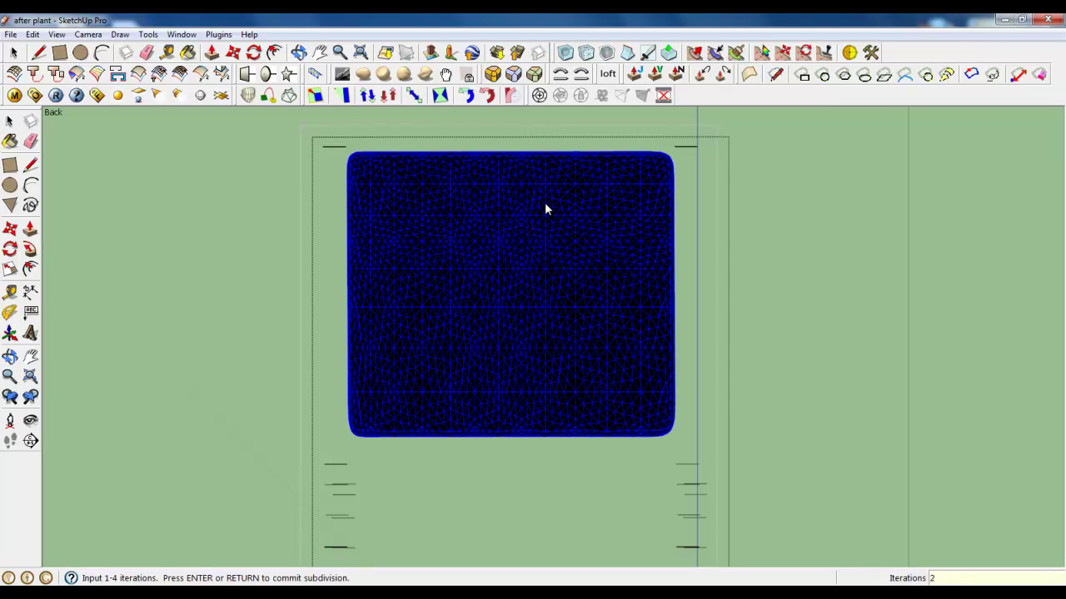
key(Return)
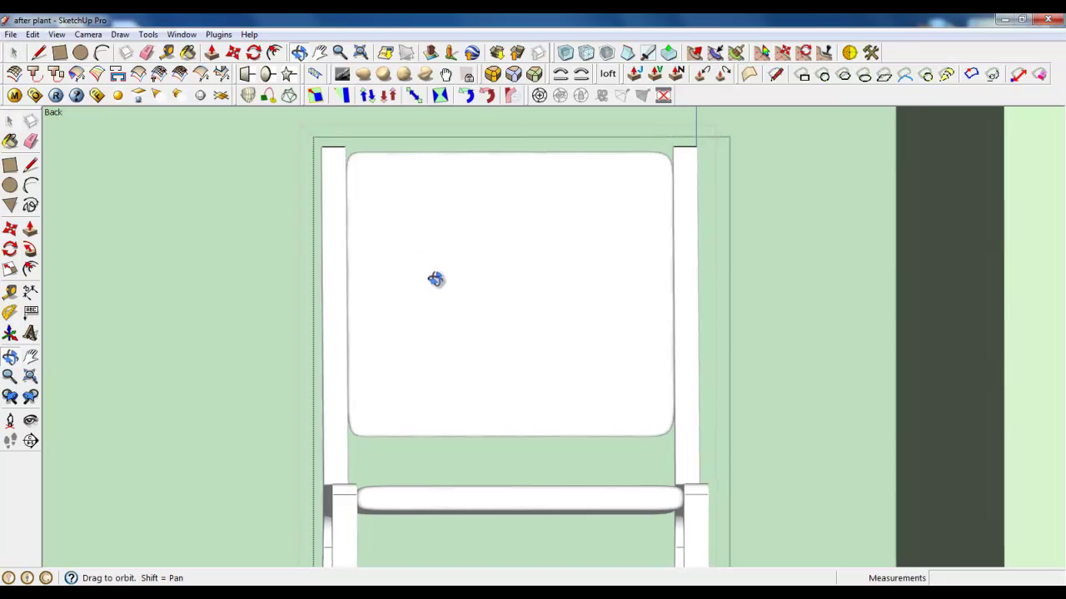
mouse_move(436, 278)
middle_down()
mouse_move(685, 391)
mouse_move(657, 238)
middle_up()
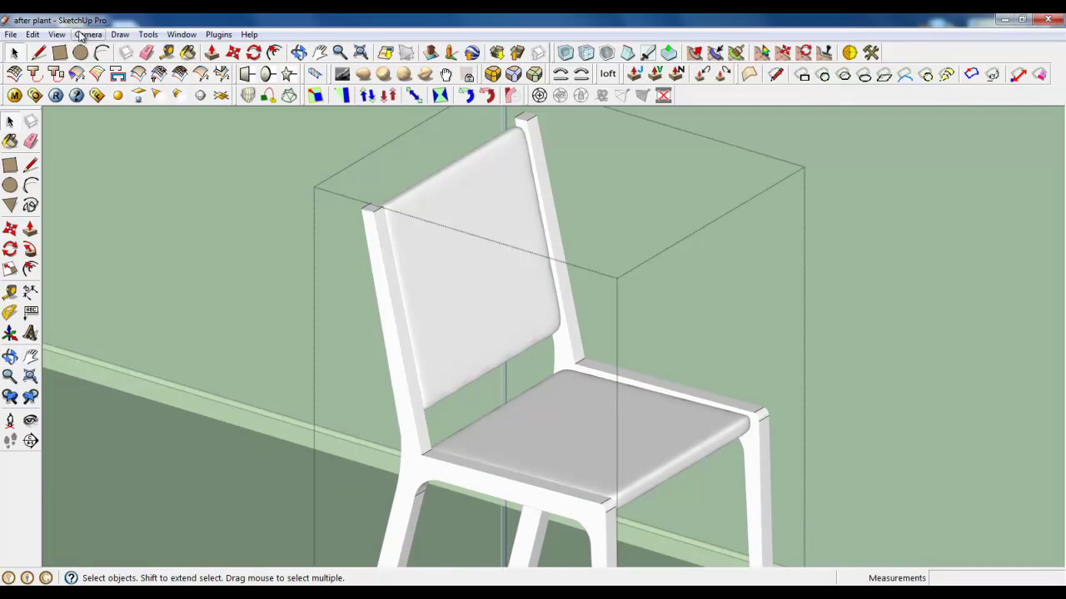
- Return to perspective view, close the chair component and select the chair
click(88, 34)
click(95, 111)
scroll(494, 224, down, 2)
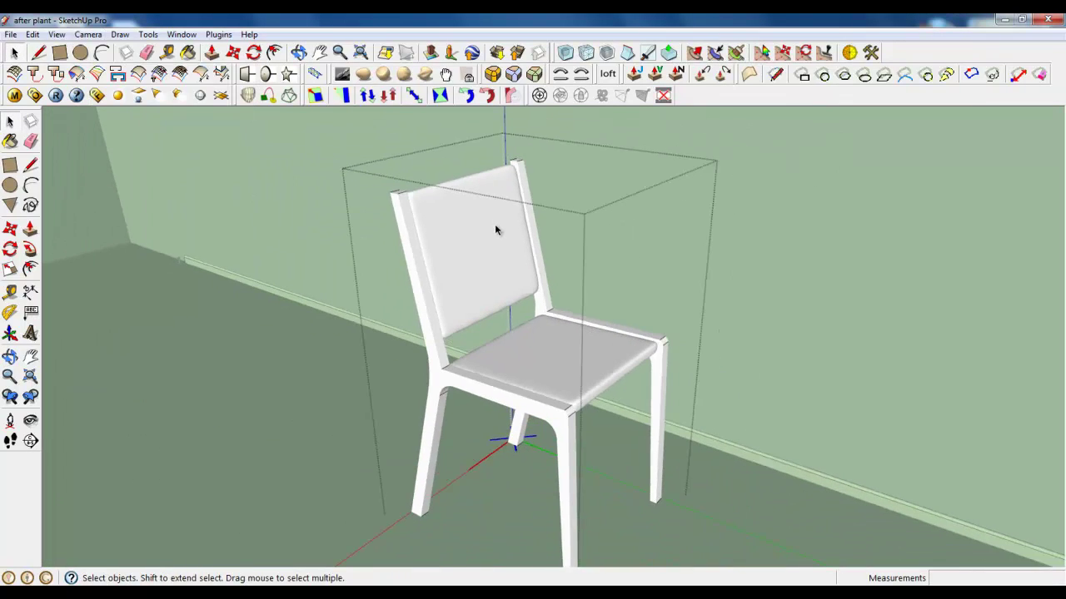
right_click(379, 407)
click(404, 412)
scroll(382, 335, down, 1)
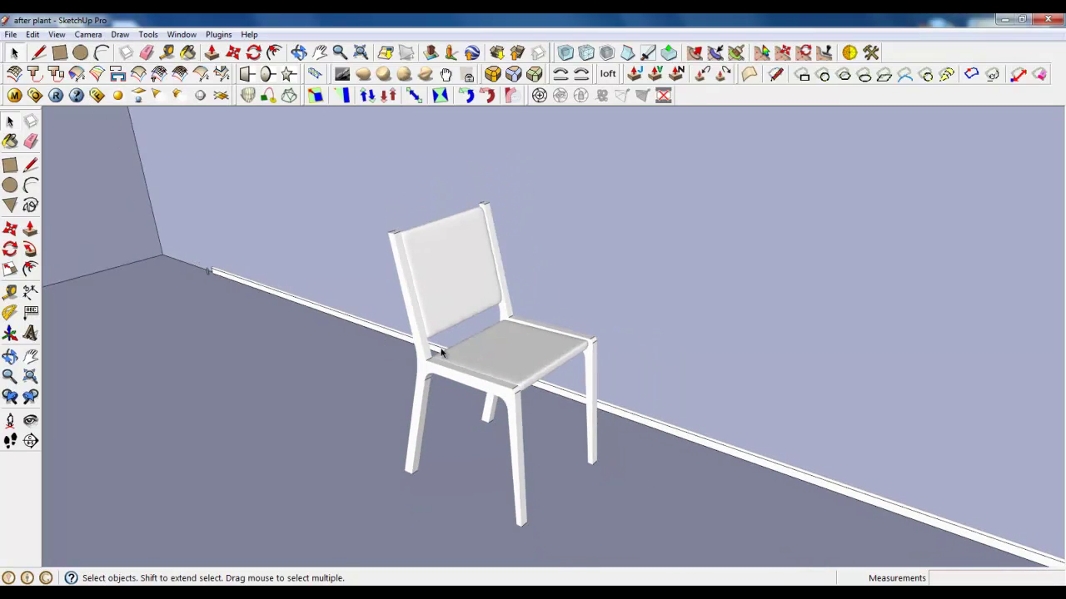
click(488, 352)
scroll(183, 246, down, 1)
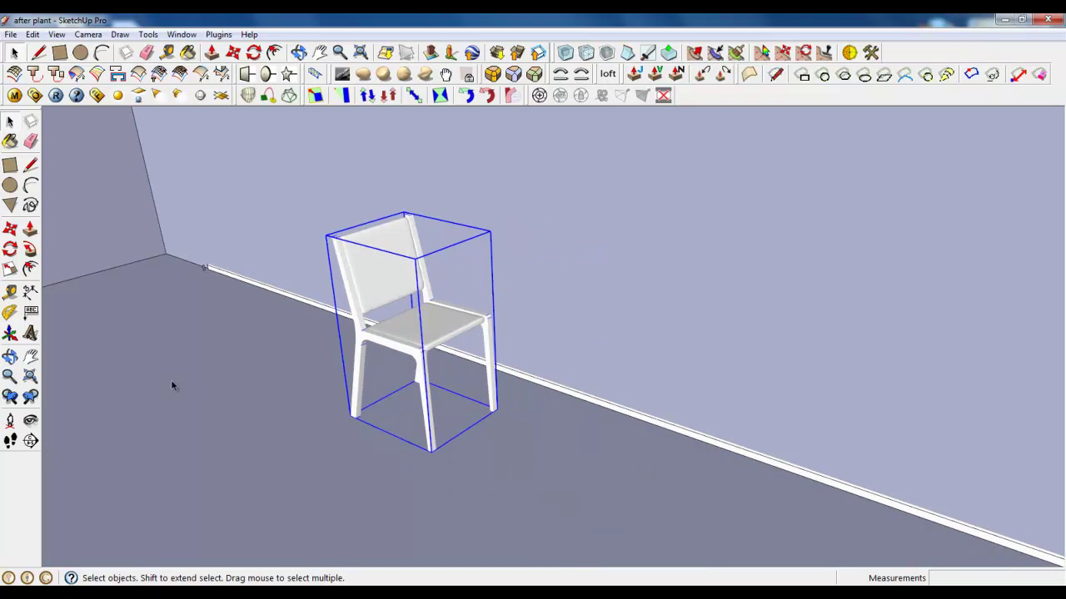
- Turn and orbit the camera to frame the floor area beside the chair
click(31, 420)
mouse_move(387, 400)
mouse_down()
mouse_move(404, 374)
mouse_move(384, 395)
mouse_up()
click(60, 52)
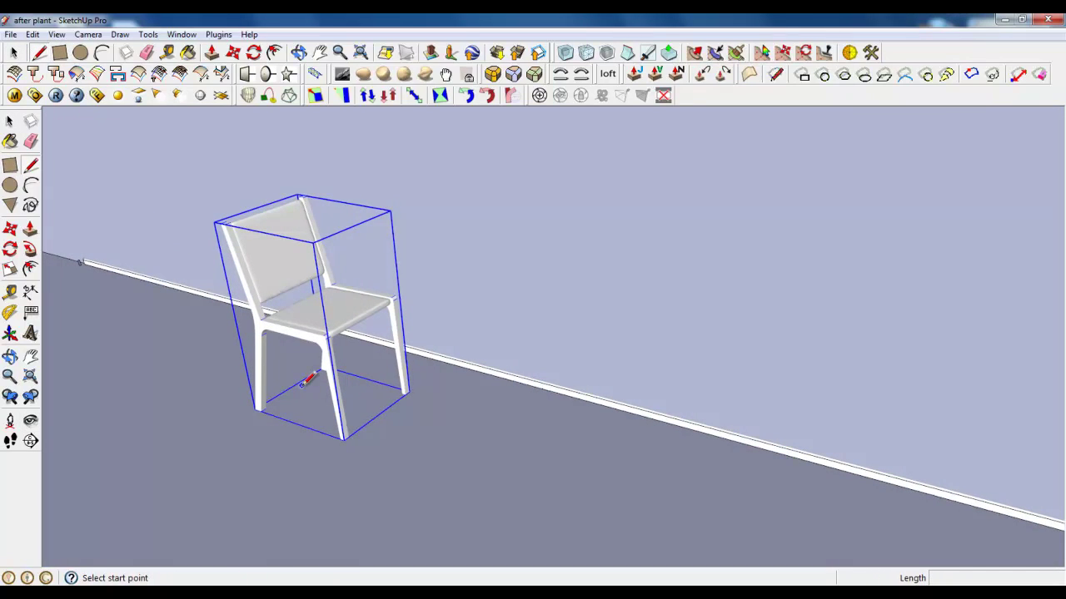
click(65, 53)
key(l)
middle_drag(613, 183, 521, 350)
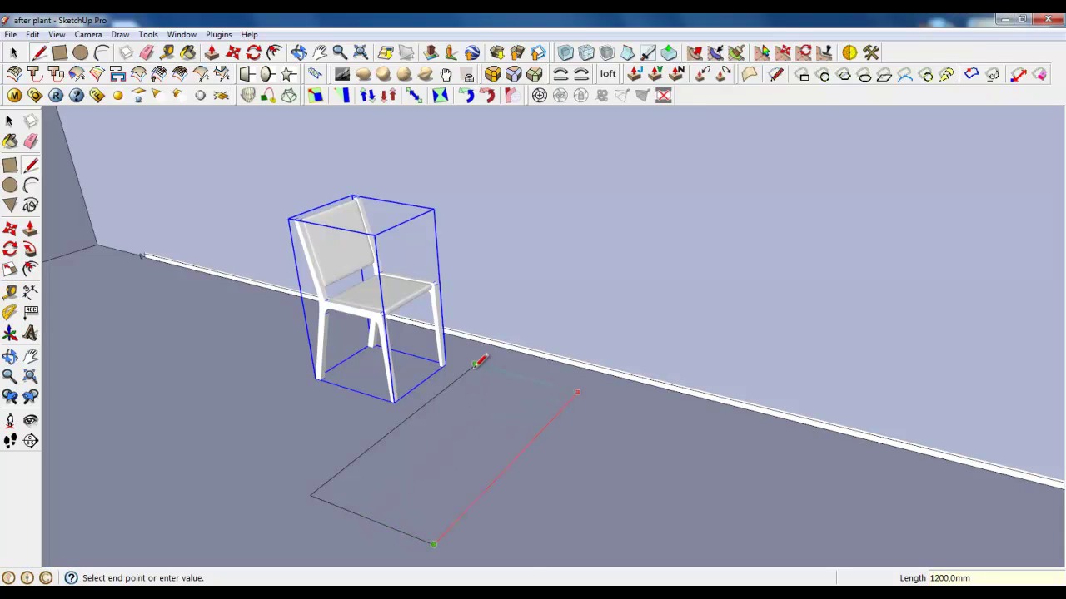
- Group the floor rectangle and begin pushing it up into a box
click(16, 51)
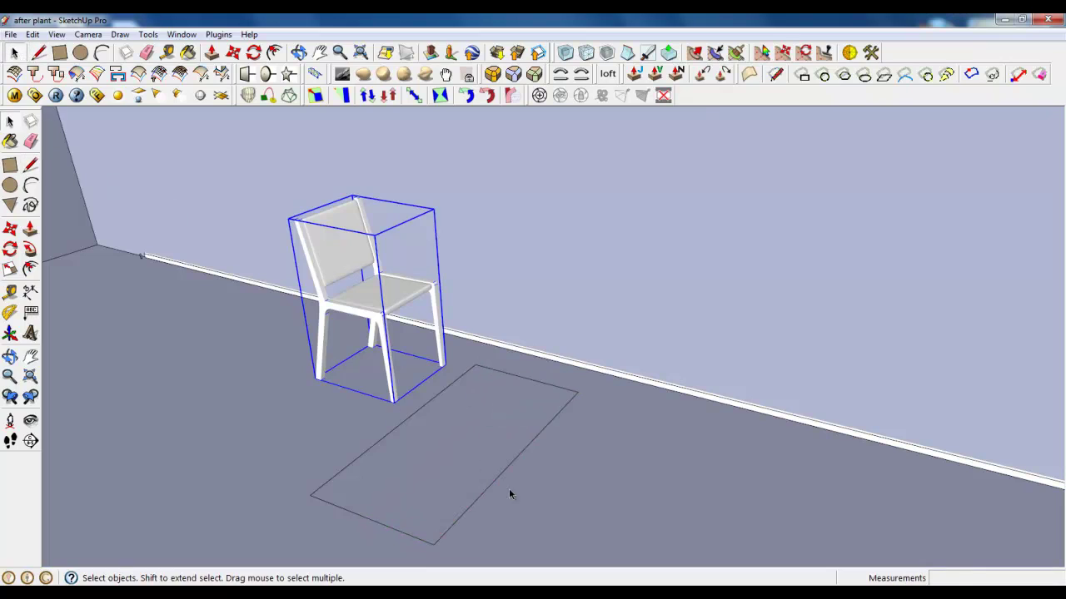
click(456, 428)
right_click(456, 428)
click(489, 243)
triple_click(474, 402)
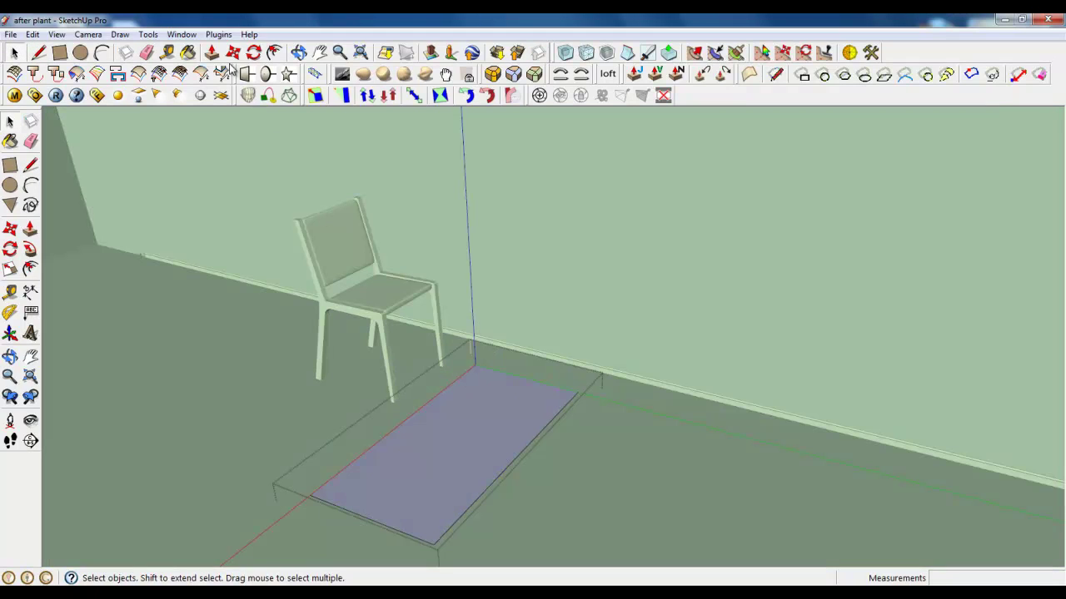
key(p)
click(467, 435)
text(720)
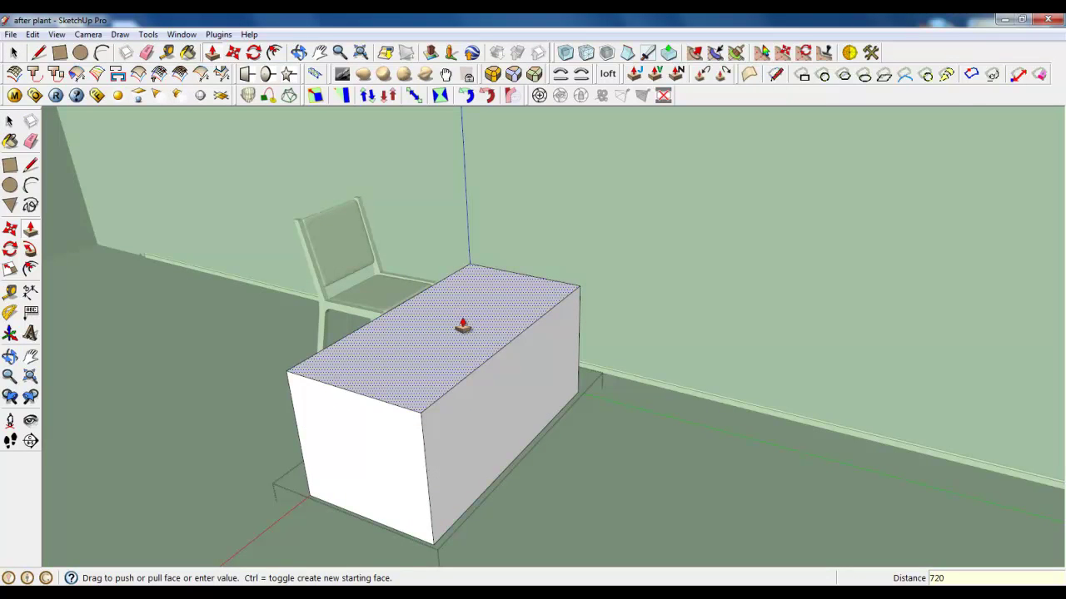
text(,0mm)
- Confirm the 720 mm box height and copy its top outline edges 18 mm down
key(Return)
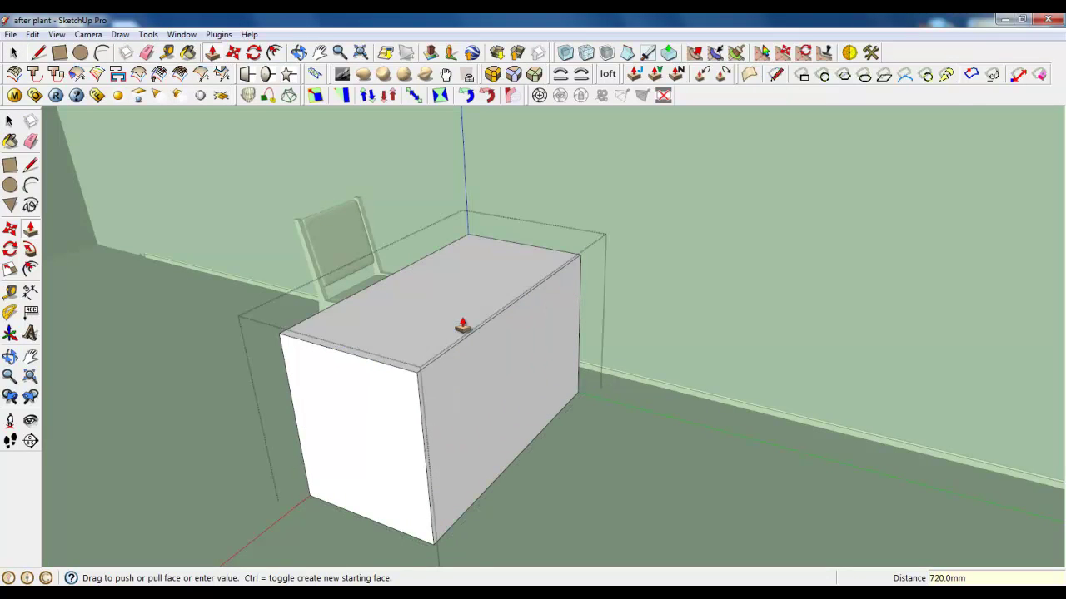
middle_drag(462, 326, 338, 447)
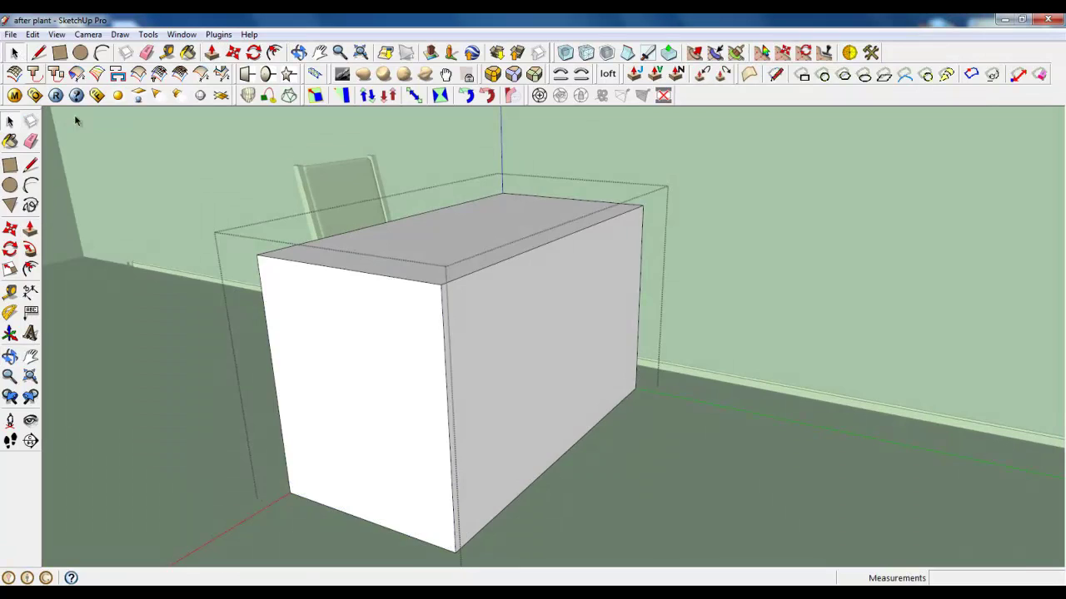
key(space)
scroll(508, 245, up, 1)
click(508, 245)
scroll(471, 252, up, 2)
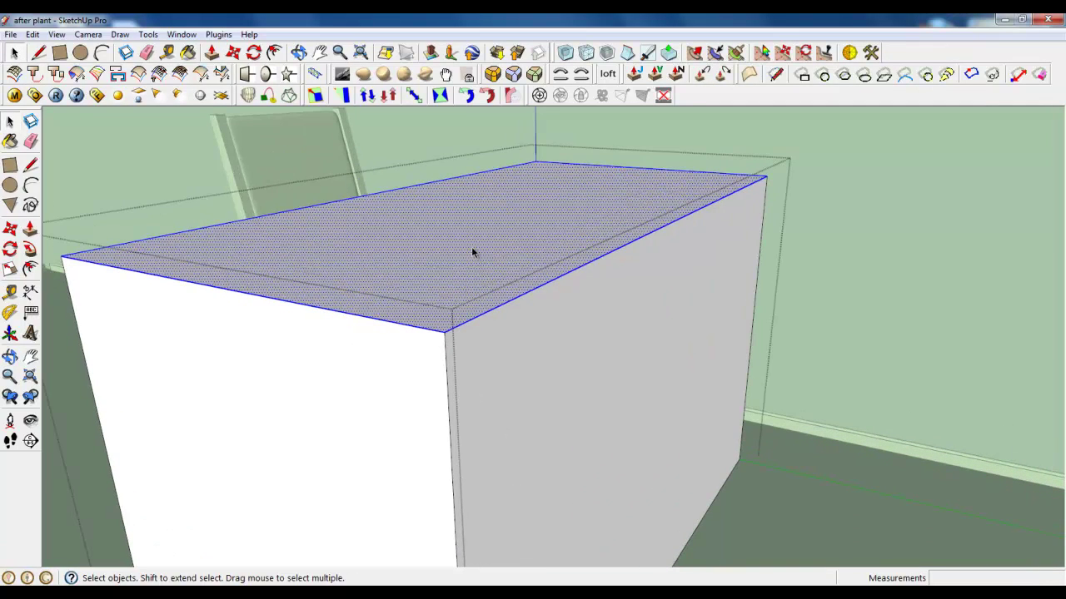
shift+click(474, 250)
key(m)
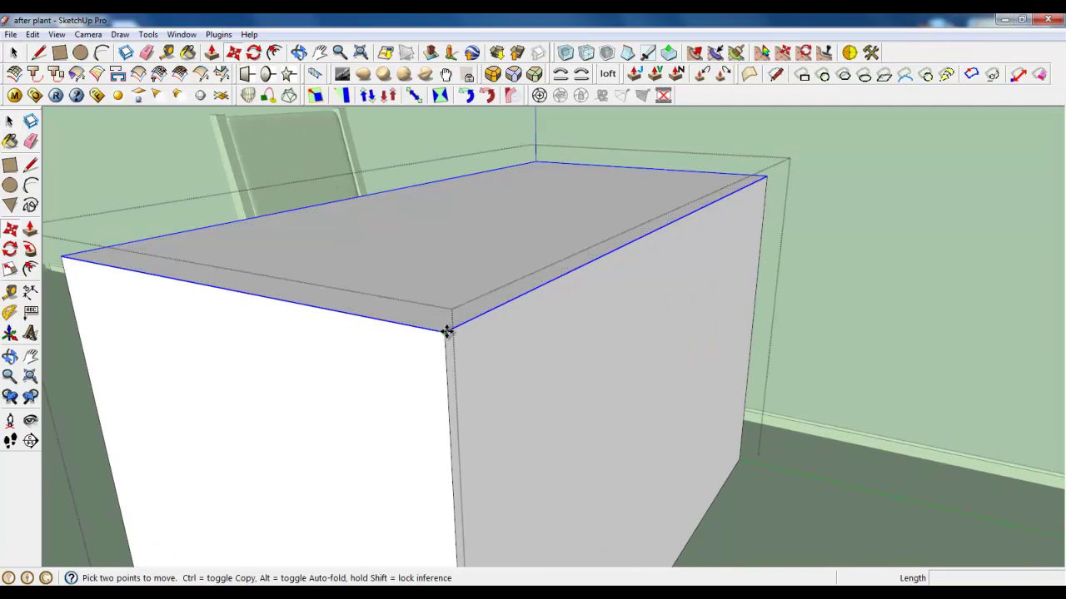
click(448, 331)
key(ctrl)
text(18)
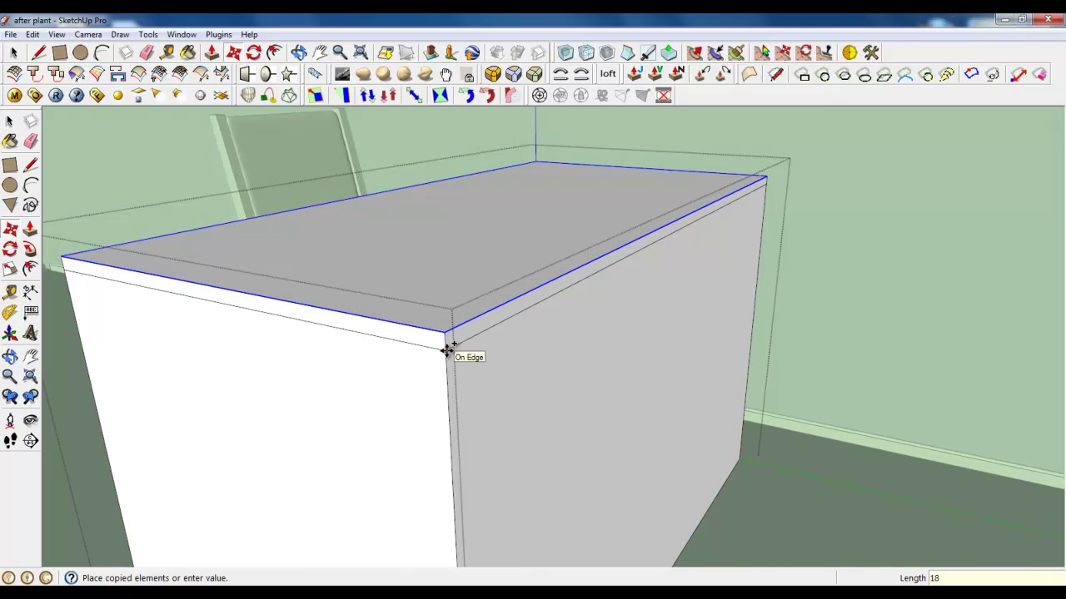
key(Return)
- Copy the outline edges another 18 mm lower for the second groove line
click(447, 350)
key(ctrl)
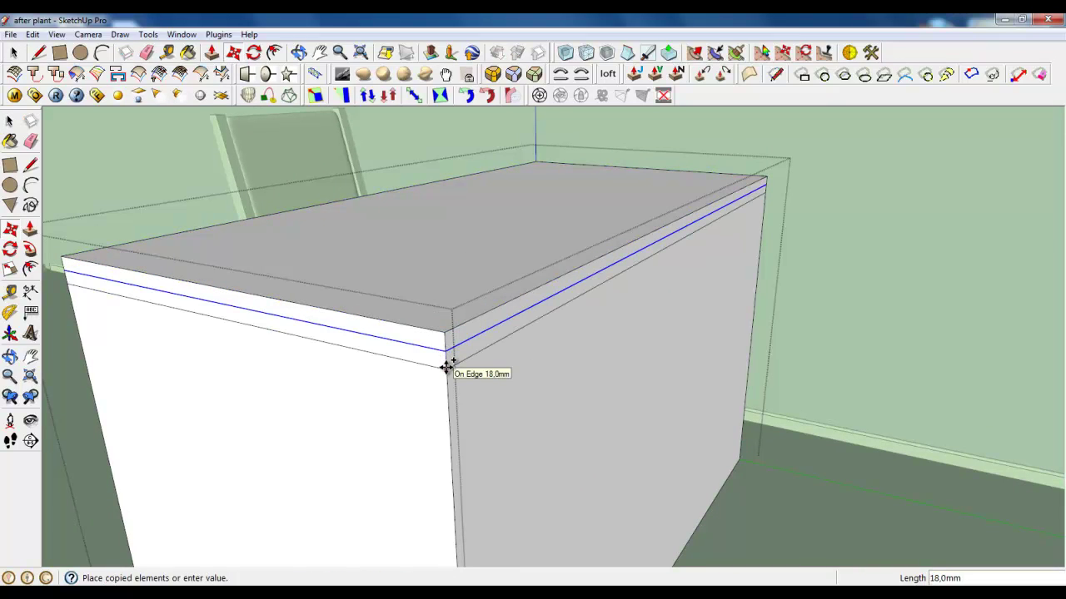
key(Return)
scroll(447, 364, up, 2)
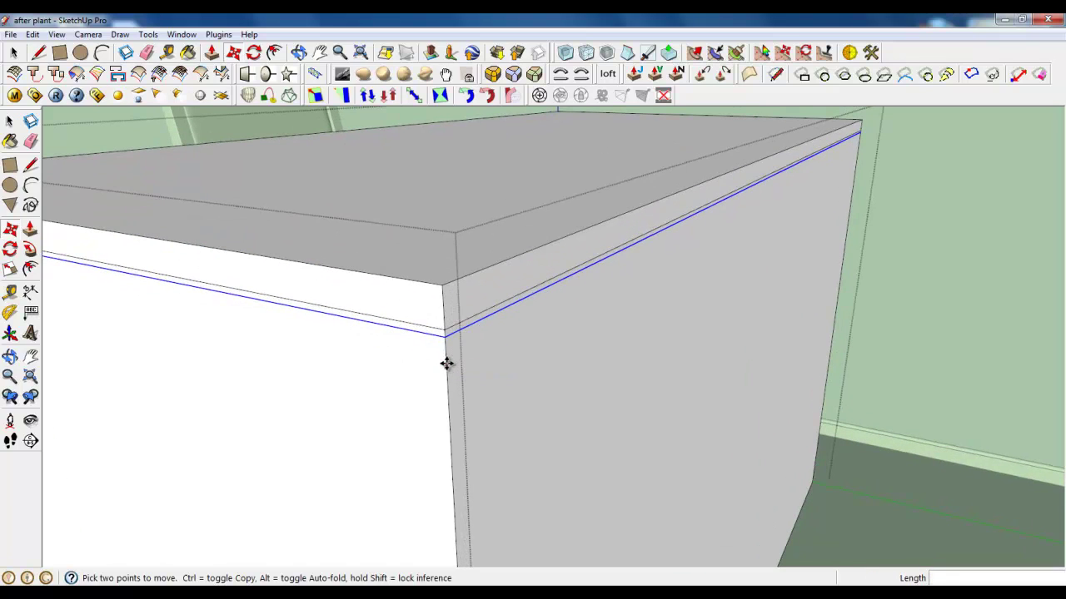
click(447, 338)
key(ctrl)
text(1)
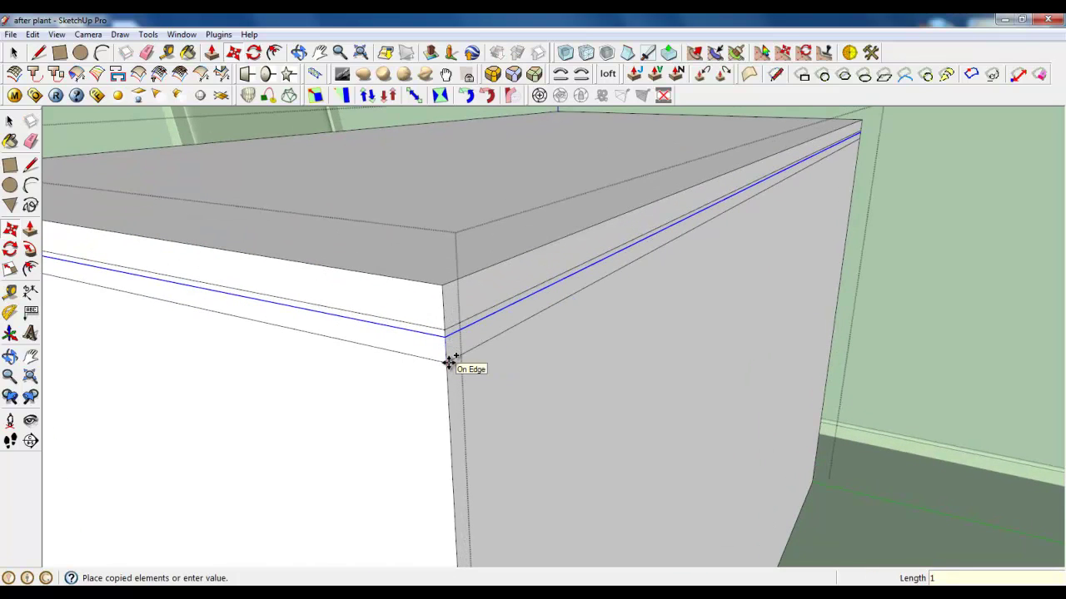
text(8)
key(Return)
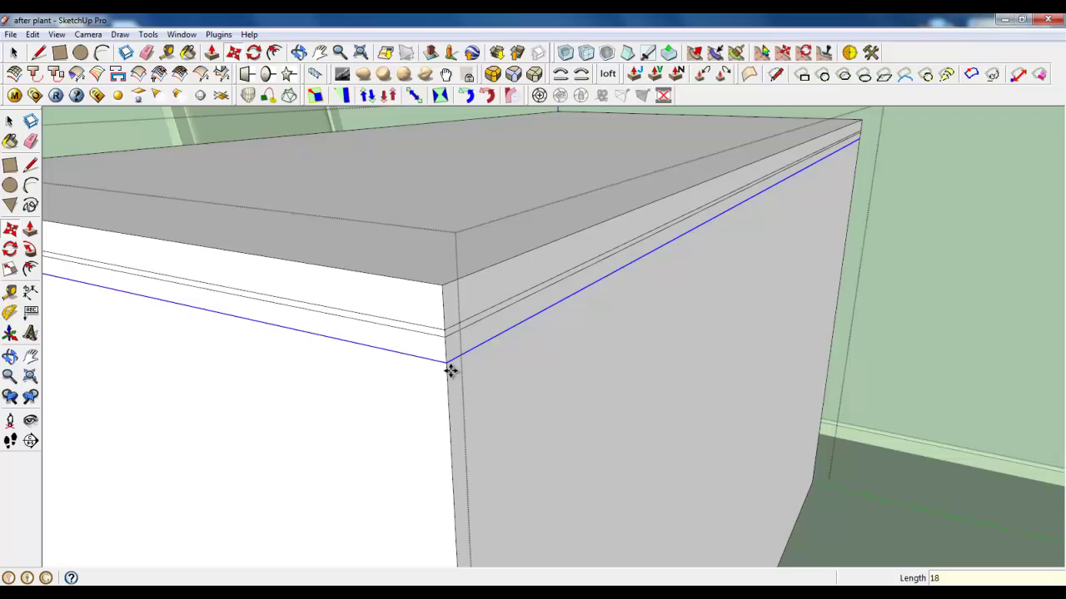
click(449, 370)
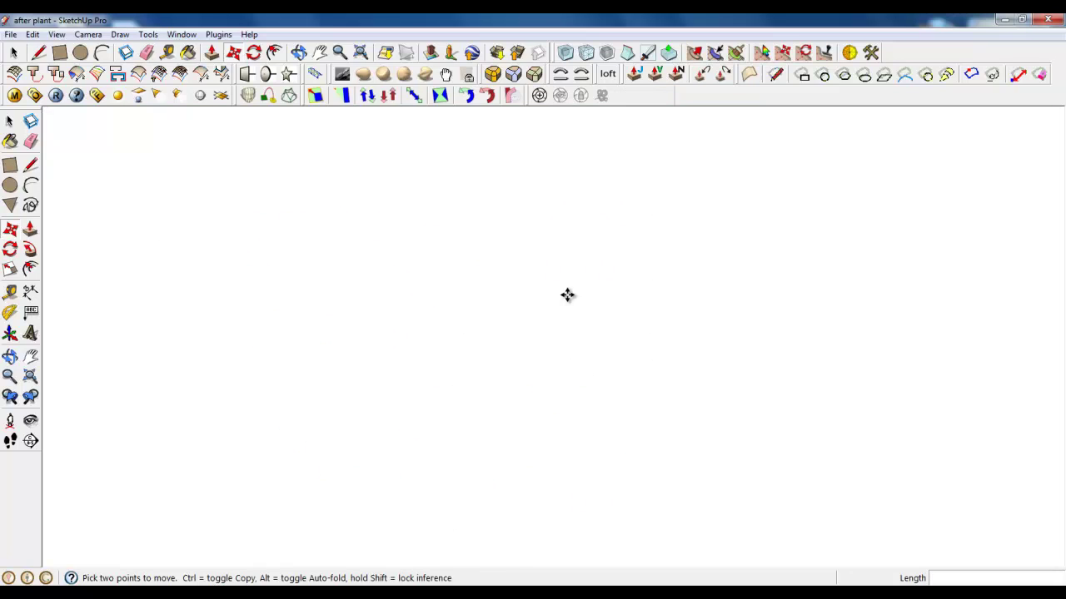
- Select the box geometry and set the Soften Edges angle to 0
middle_drag(333, 472, 457, 390)
scroll(460, 391, up, 2)
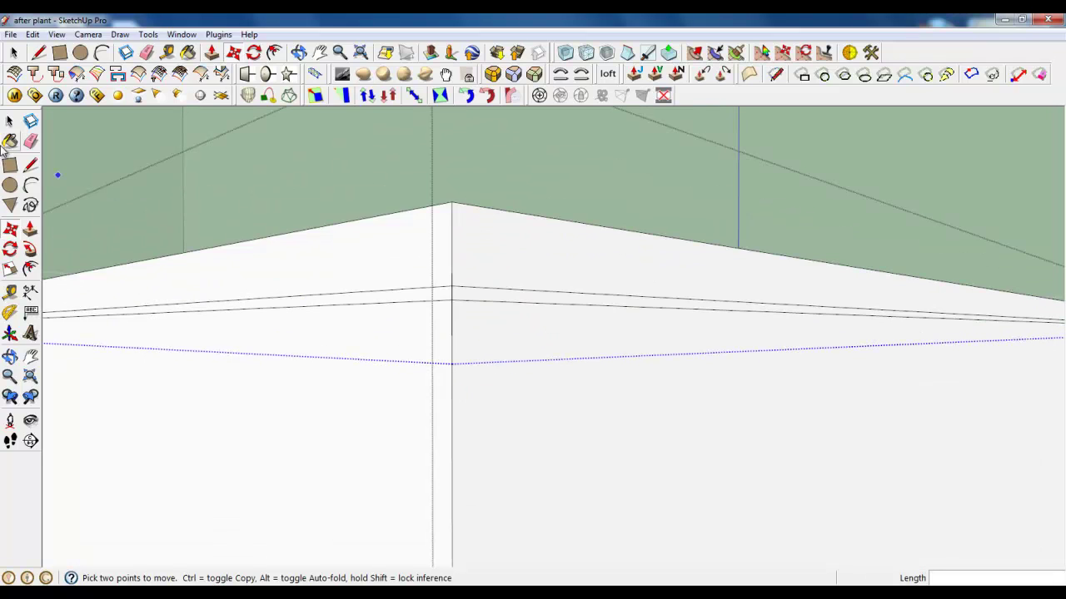
key(space)
triple_click(386, 327)
right_click(386, 327)
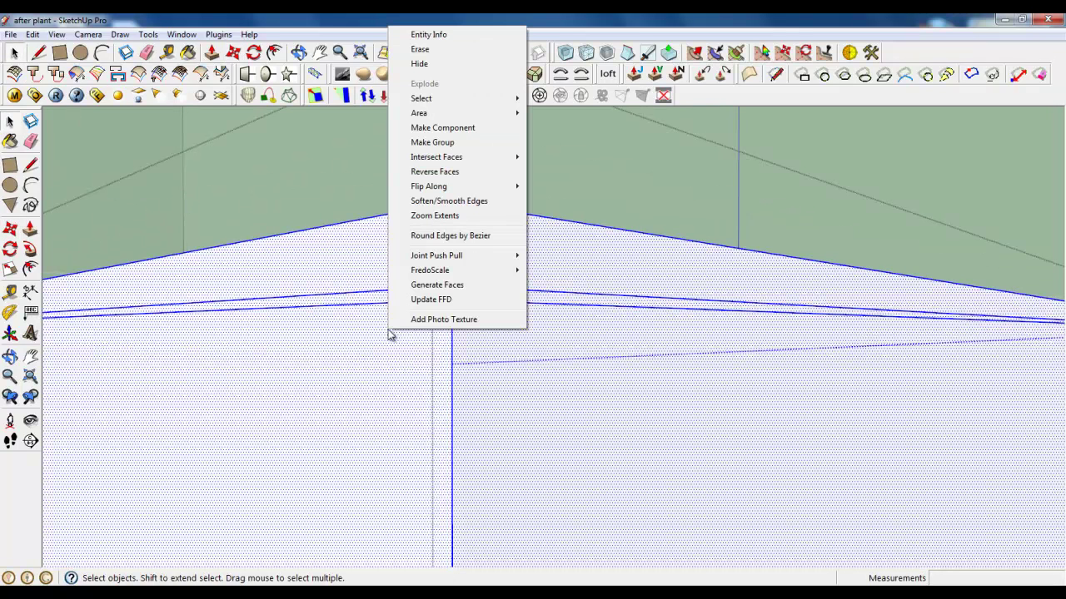
click(462, 202)
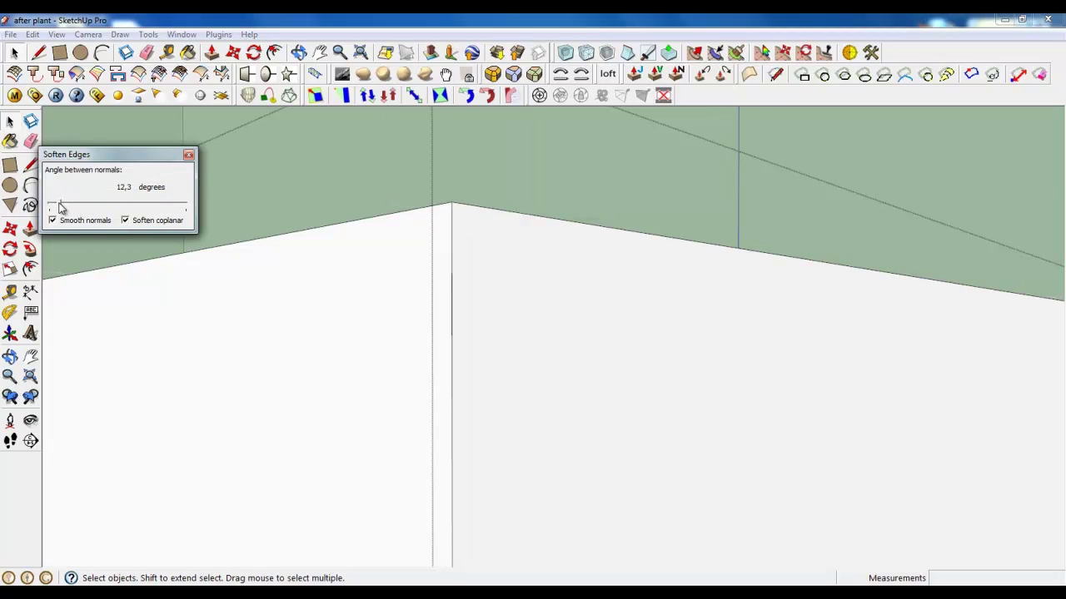
drag(52, 206, 50, 205)
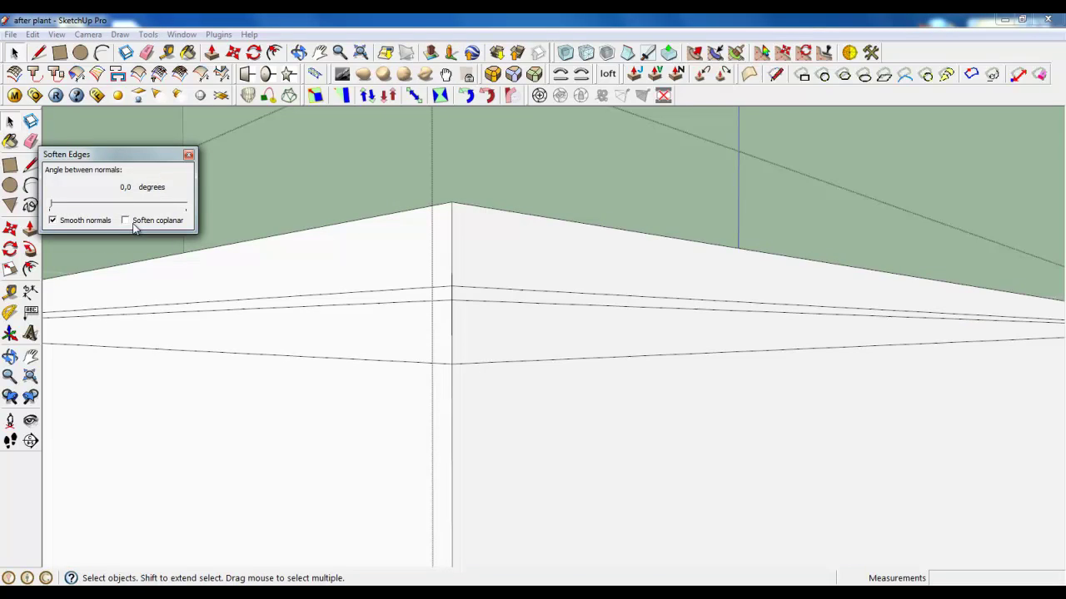
key(ctrl+a)
- Recess the thin strip on the front side about 5 mm
click(464, 379)
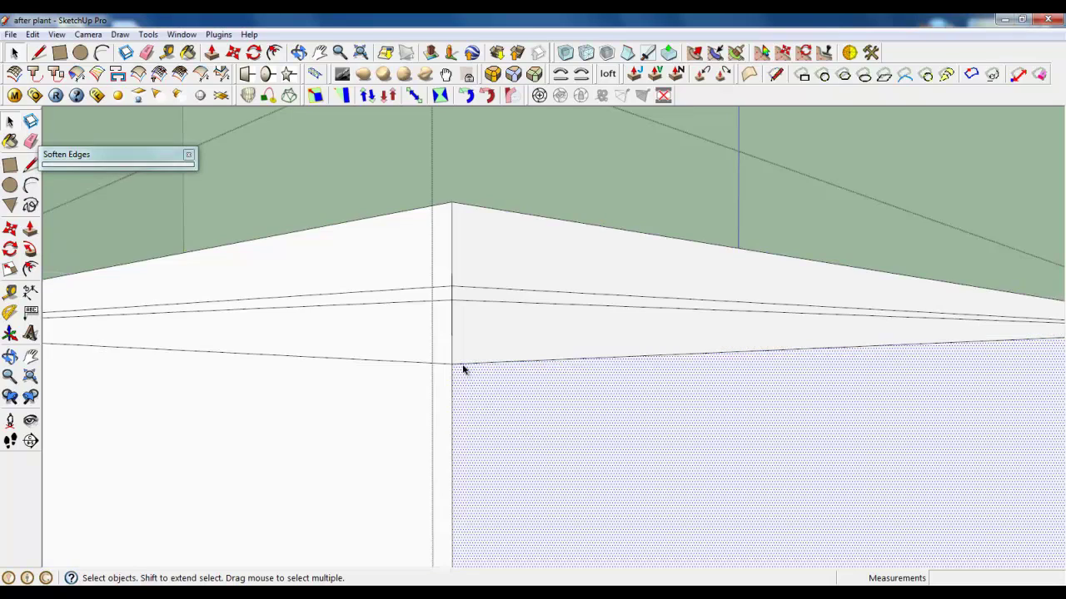
click(212, 52)
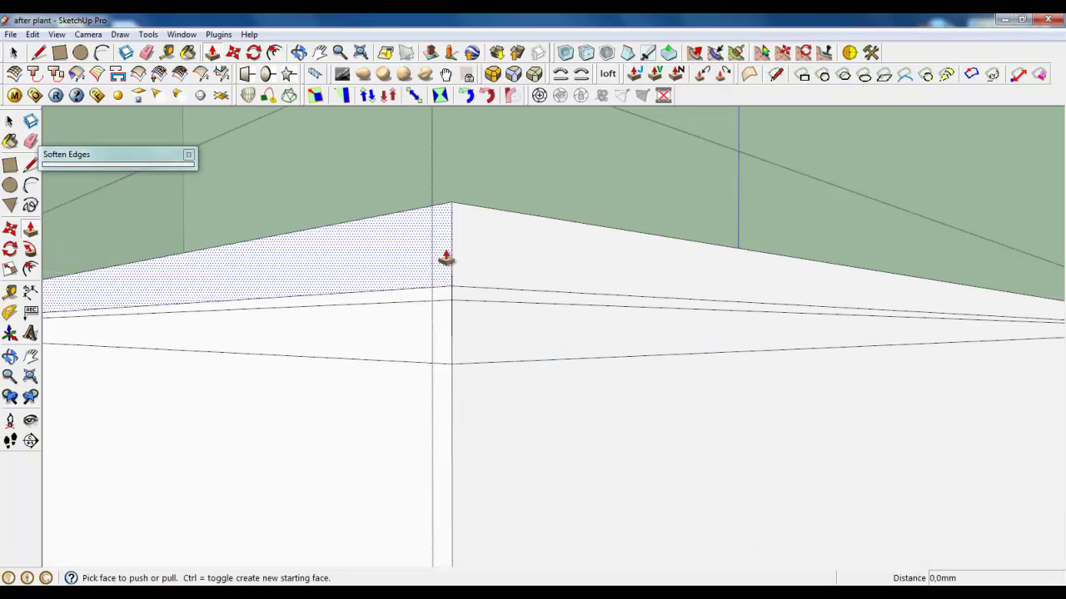
click(464, 302)
click(428, 300)
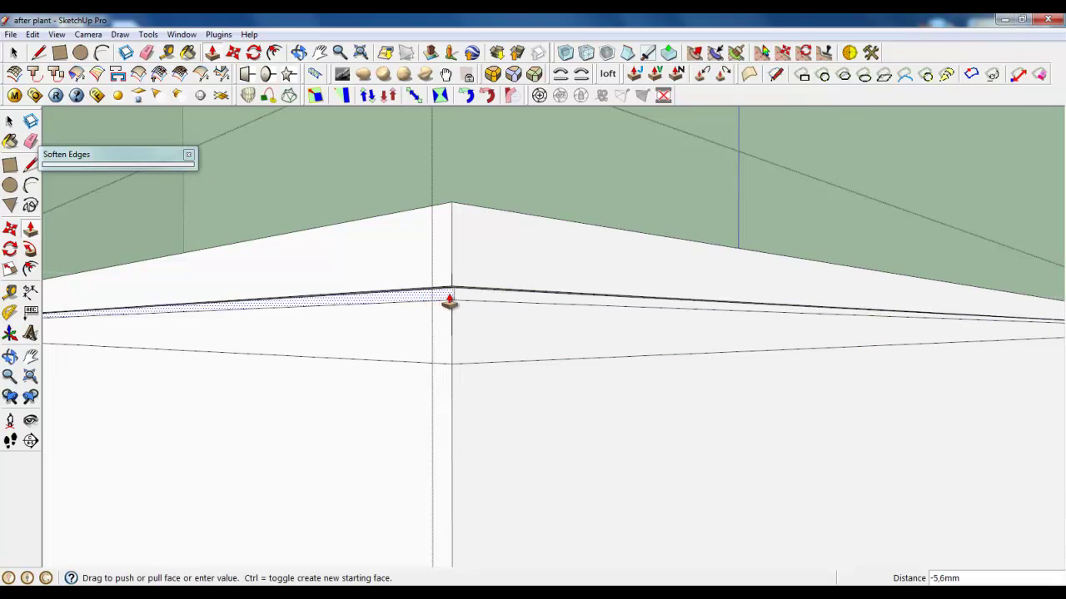
click(443, 301)
scroll(423, 291, down, 5)
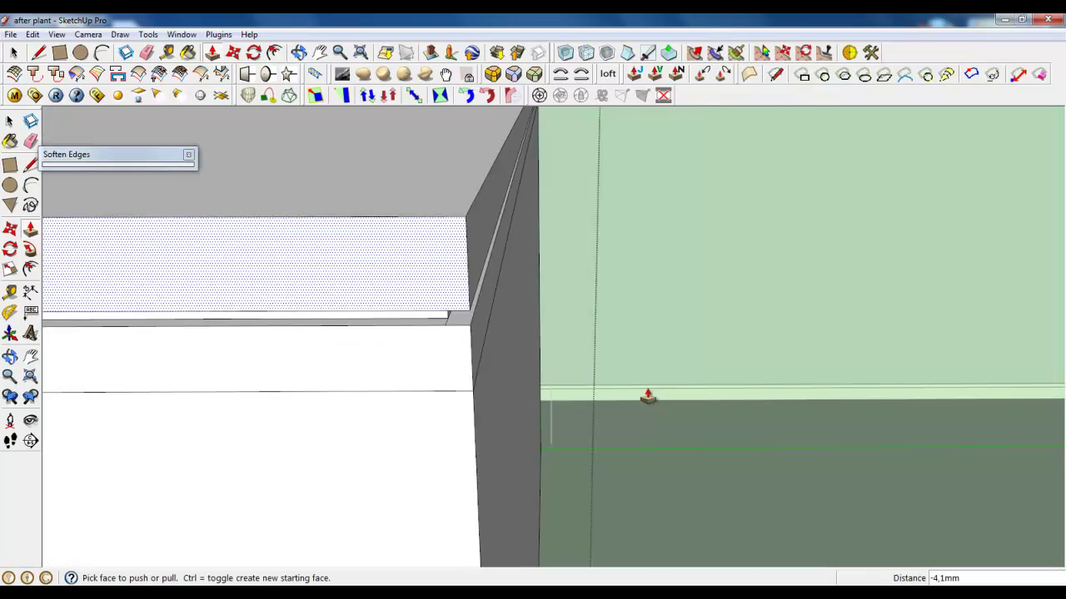
scroll(647, 392, down, 5)
scroll(591, 302, up, 5)
- Recess the strips on the other side and the left side to complete the groove
mouse_move(590, 302)
middle_down()
mouse_move(733, 269)
mouse_move(590, 302)
middle_up()
scroll(590, 302, up, 3)
click(565, 290)
click(519, 297)
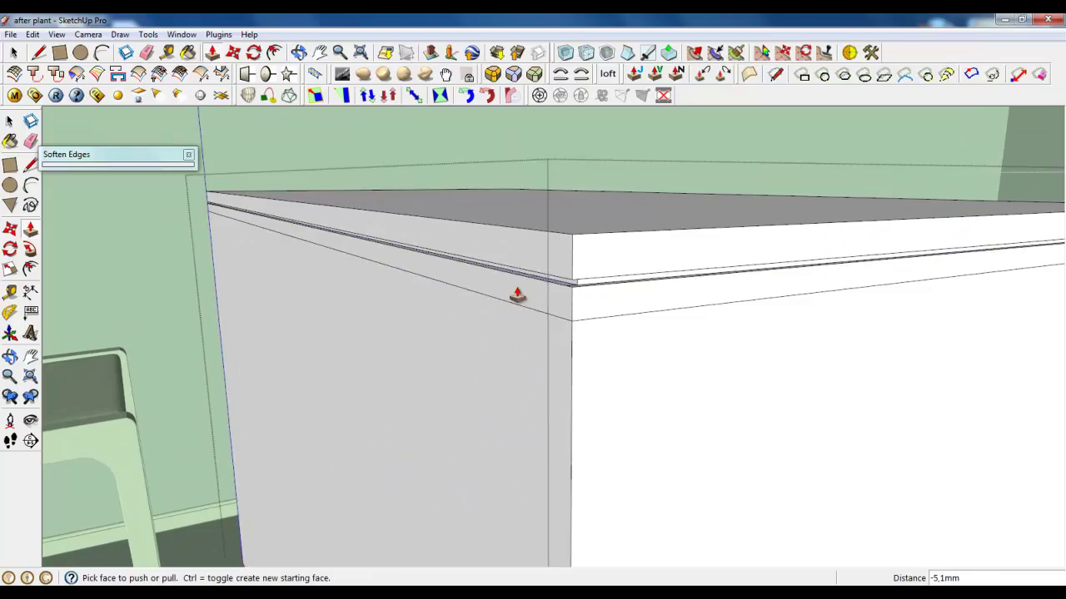
scroll(445, 309, down, 3)
scroll(285, 252, up, 3)
mouse_move(295, 228)
middle_down()
mouse_move(444, 295)
mouse_move(450, 318)
mouse_move(380, 325)
mouse_move(604, 238)
middle_up()
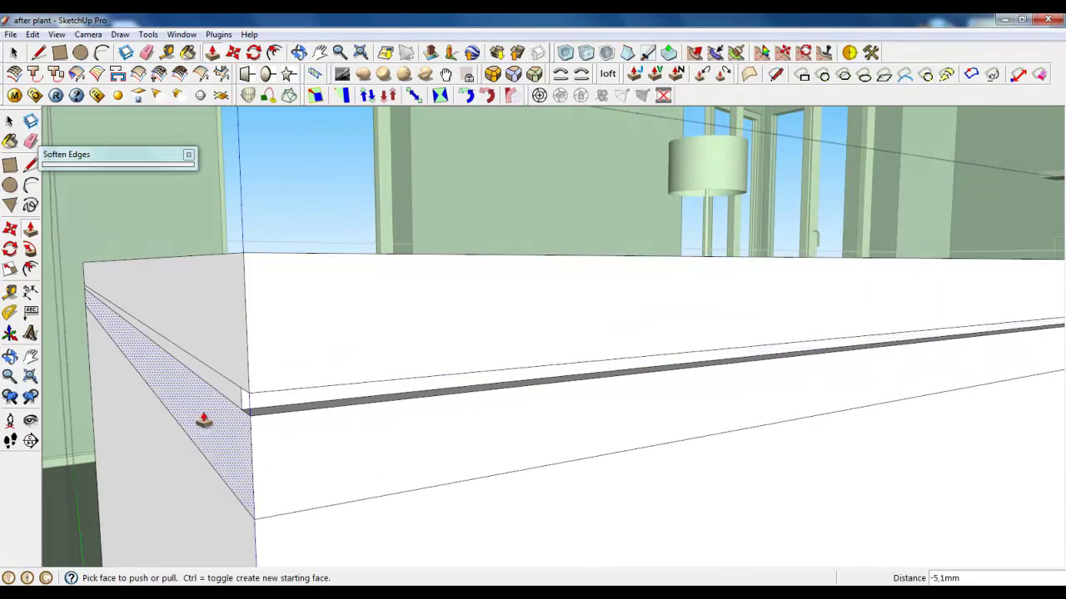
click(238, 400)
click(247, 402)
click(188, 154)
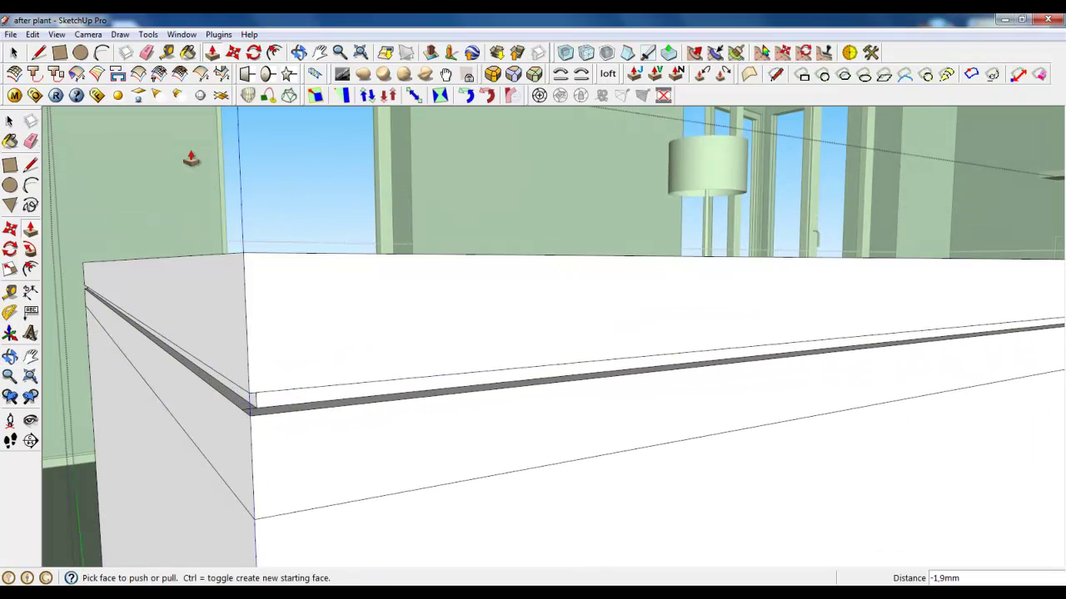
middle_drag(646, 286, 260, 393)
scroll(202, 174, down, 3)
scroll(197, 166, down, 3)
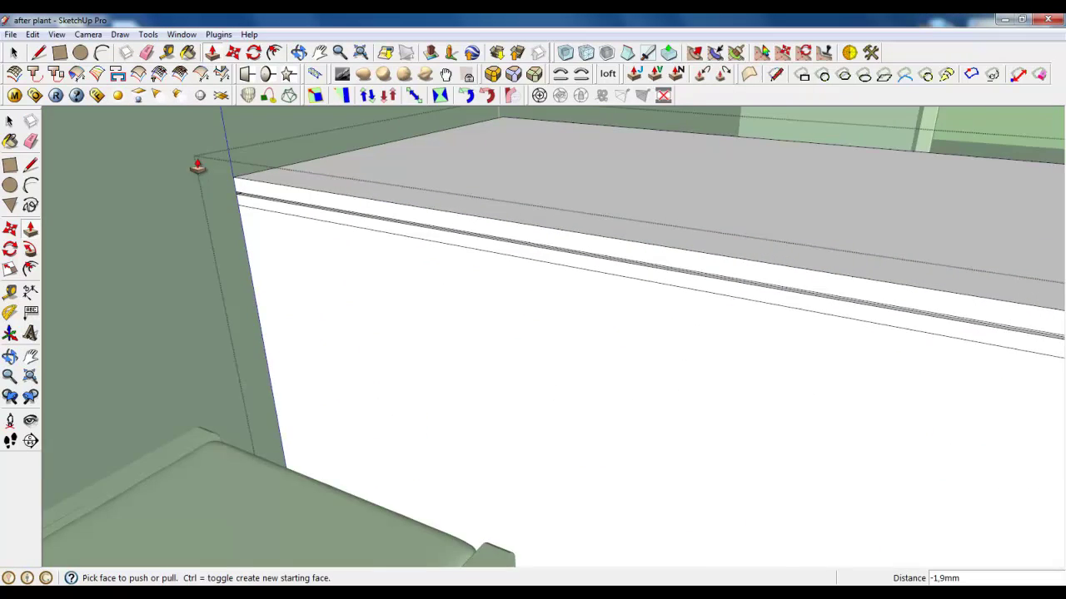
scroll(197, 166, down, 2)
middle_drag(566, 293, 364, 207)
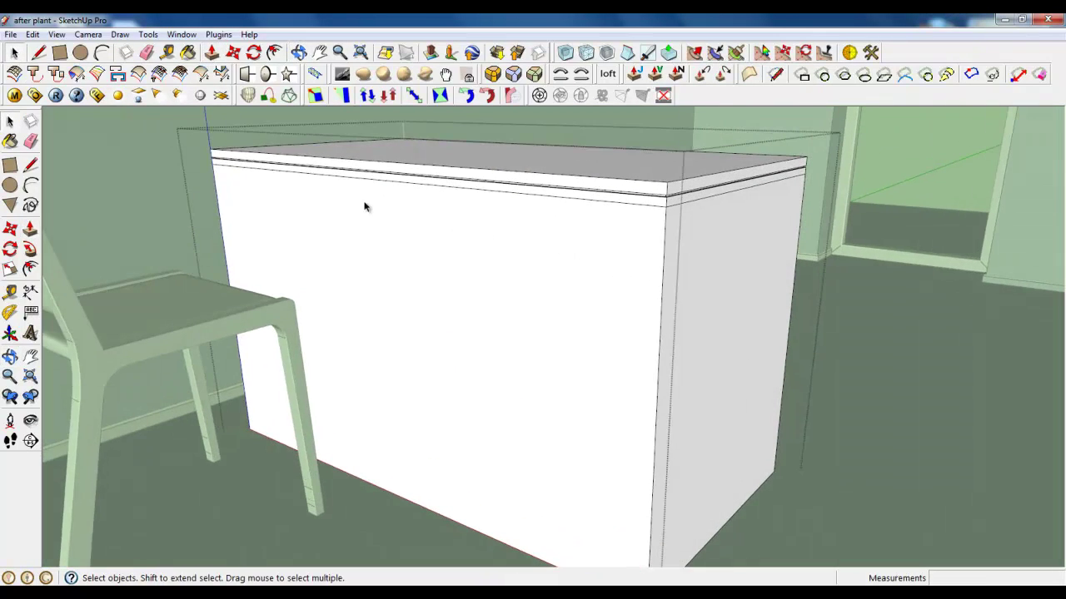
- Push the front face back 600 mm, then start a leg outline on the tabletop underside
click(212, 51)
drag(469, 376, 680, 358)
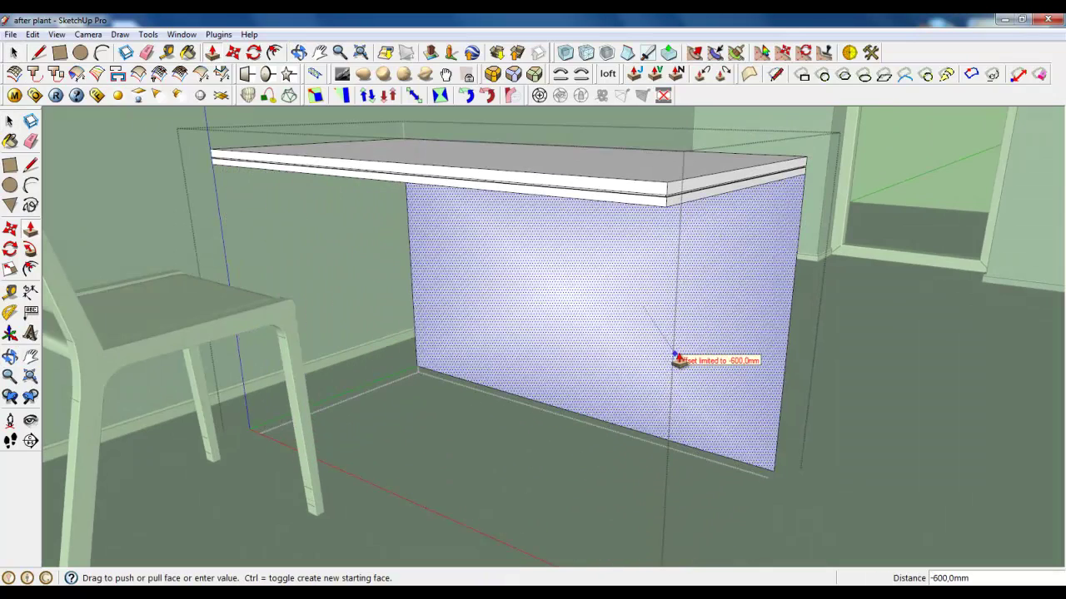
click(680, 358)
middle_drag(661, 195, 594, 164)
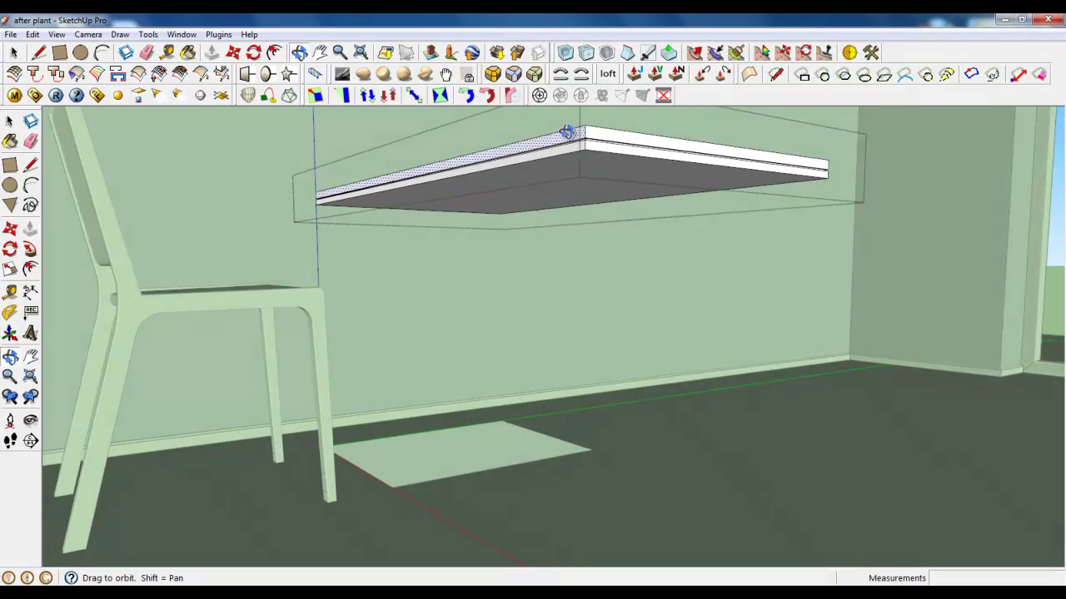
scroll(593, 164, up, 2)
scroll(566, 136, up, 2)
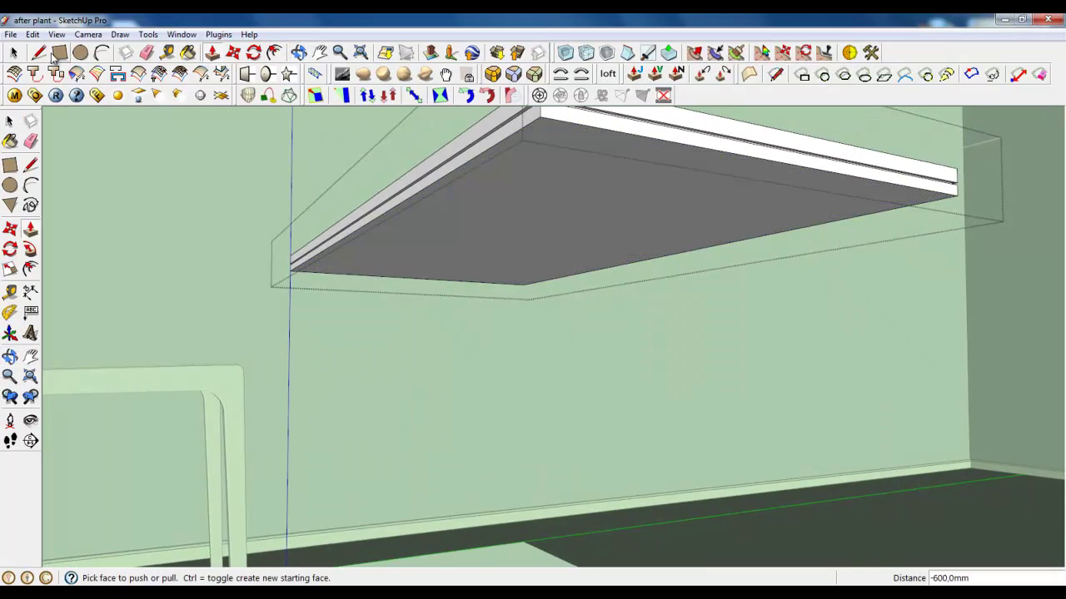
key(l)
middle_drag(646, 203, 614, 147)
scroll(578, 100, up, 3)
middle_drag(578, 99, 547, 91)
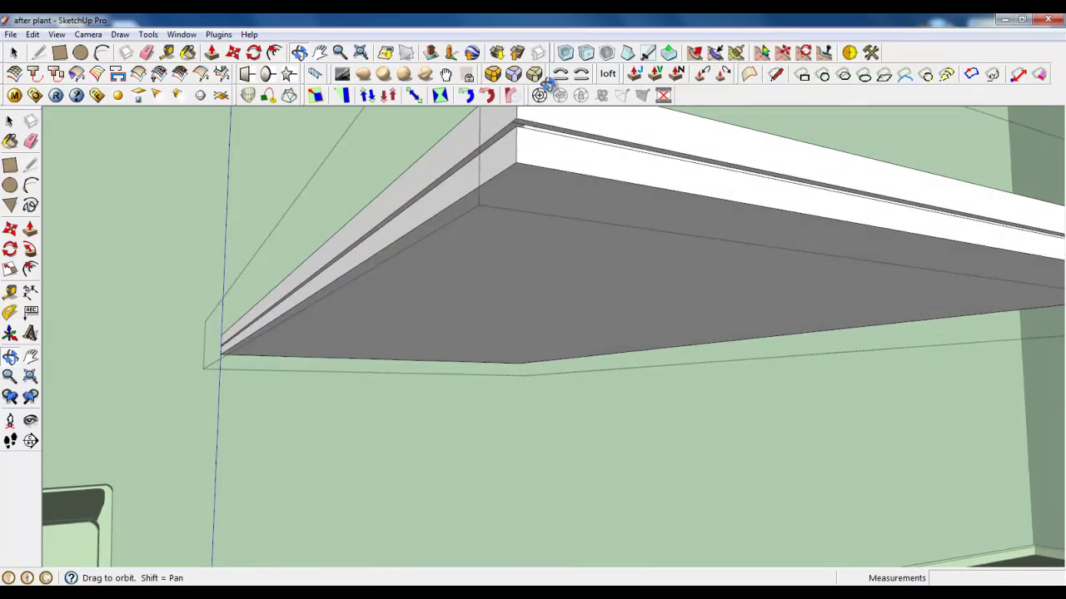
scroll(527, 241, up, 2)
scroll(509, 354, down, 2)
click(477, 392)
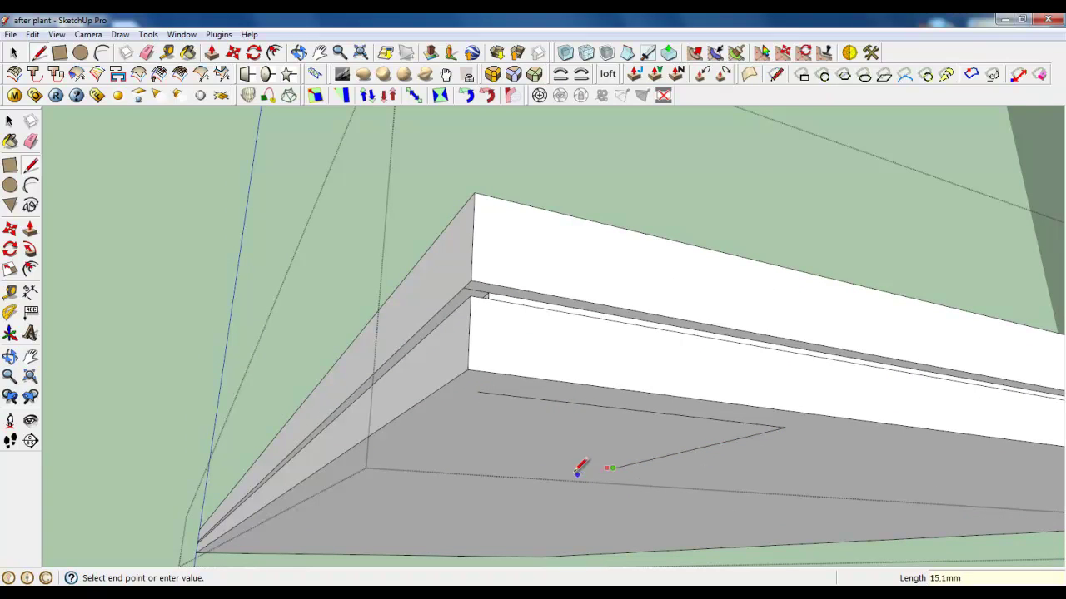
- Group the leg footprint and pull it down about 685 mm into a leg
click(14, 53)
click(500, 426)
right_click(502, 424)
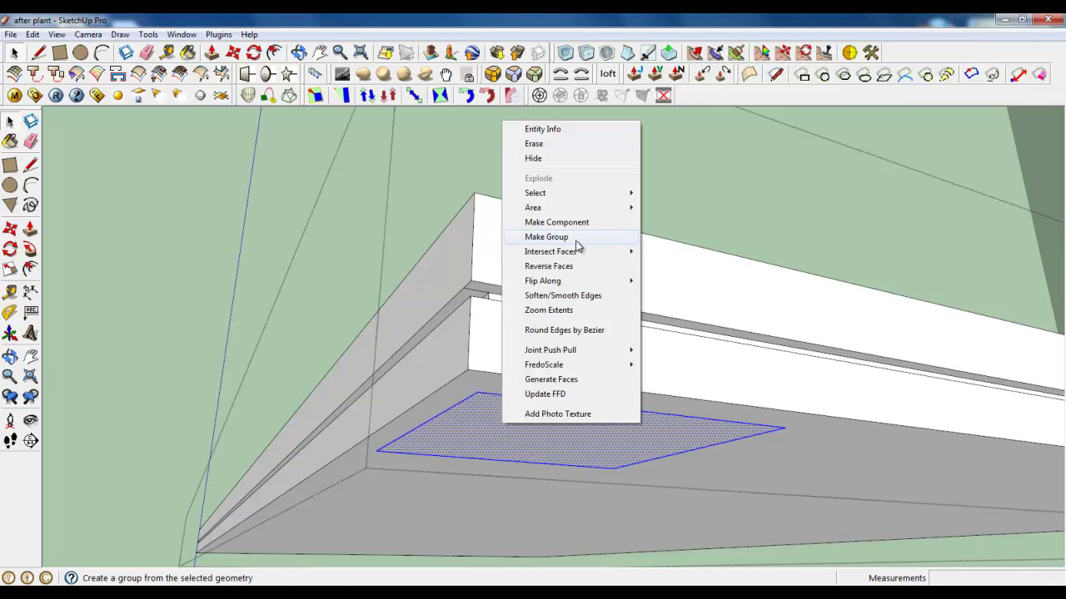
click(577, 241)
double_click(529, 420)
click(211, 53)
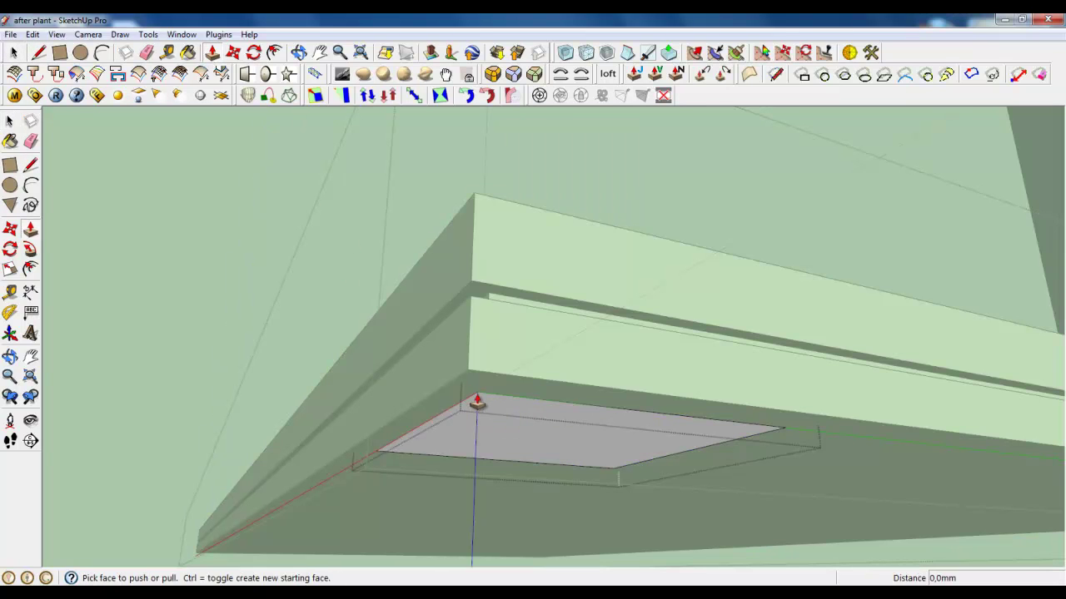
click(487, 422)
middle_drag(488, 421, 497, 448)
scroll(497, 441, down, 3)
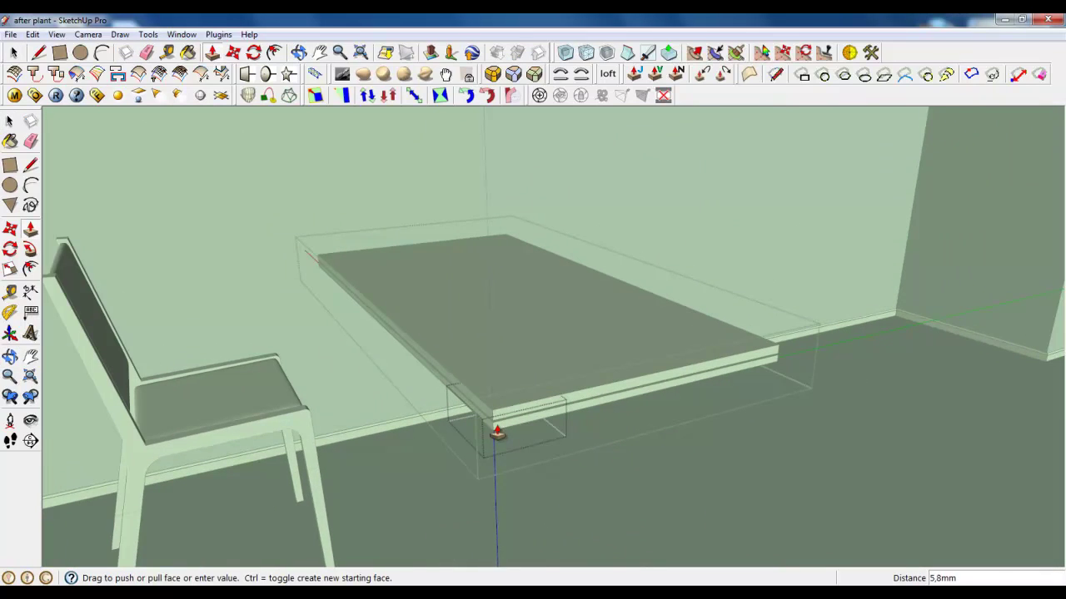
click(647, 506)
scroll(534, 529, up, 3)
- Push the leg's side faces in 30 mm to slim it
mouse_move(534, 529)
middle_down()
mouse_move(527, 436)
mouse_move(559, 420)
middle_up()
scroll(537, 316, up, 2)
scroll(533, 303, up, 2)
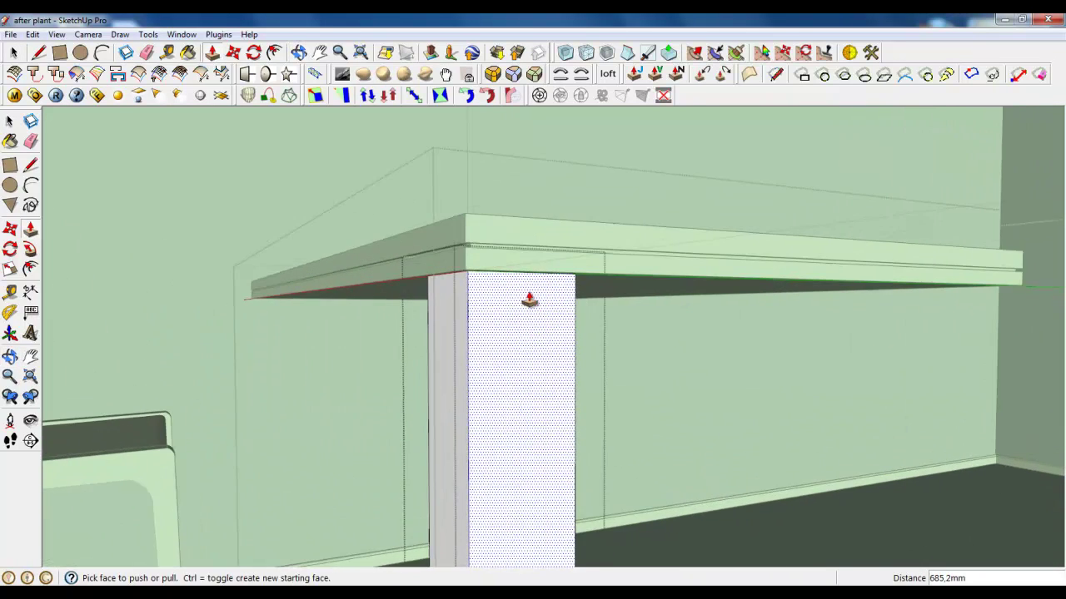
mouse_move(533, 303)
middle_down()
mouse_move(357, 325)
mouse_move(540, 355)
middle_up()
click(506, 352)
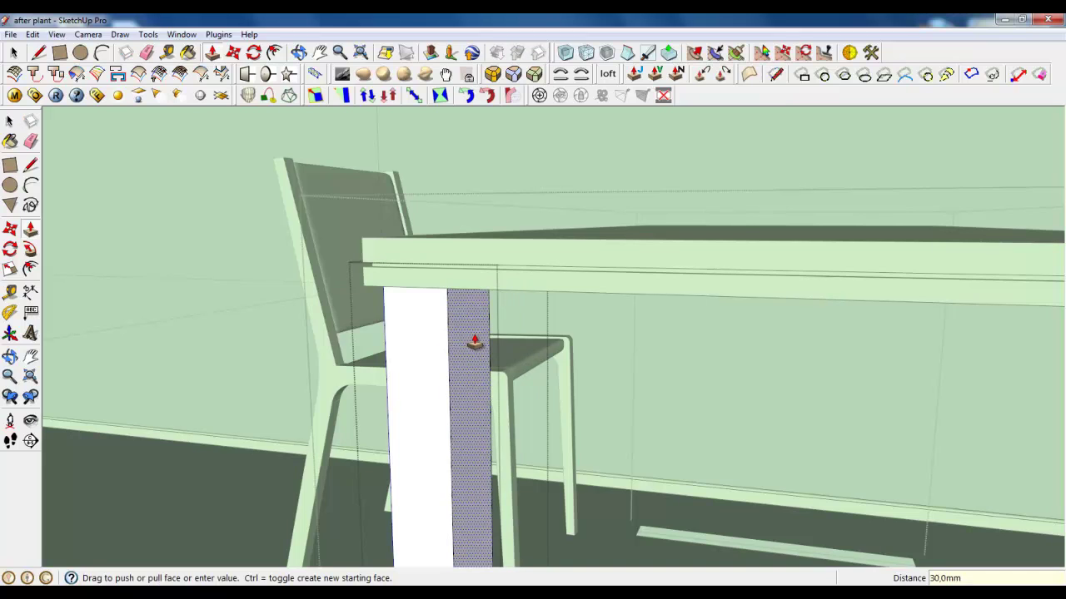
click(475, 343)
middle_drag(460, 352, 897, 412)
mouse_move(381, 374)
middle_down()
mouse_move(692, 355)
mouse_move(400, 357)
middle_up()
click(213, 432)
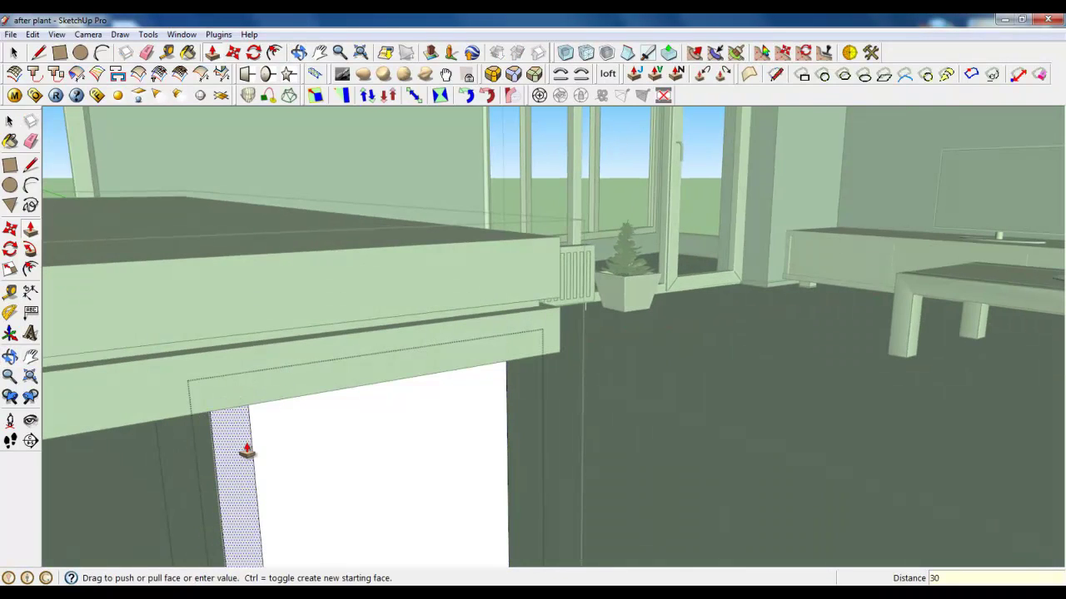
key(Return)
mouse_move(392, 369)
middle_down()
mouse_move(143, 398)
mouse_move(422, 282)
middle_up()
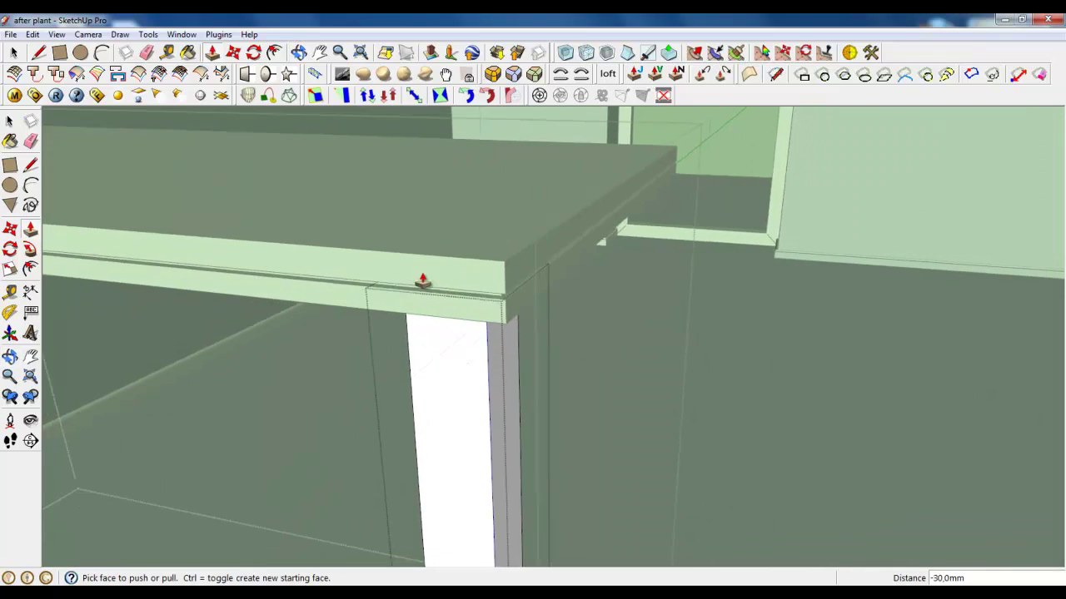
scroll(422, 282, down, 3)
scroll(605, 247, down, 3)
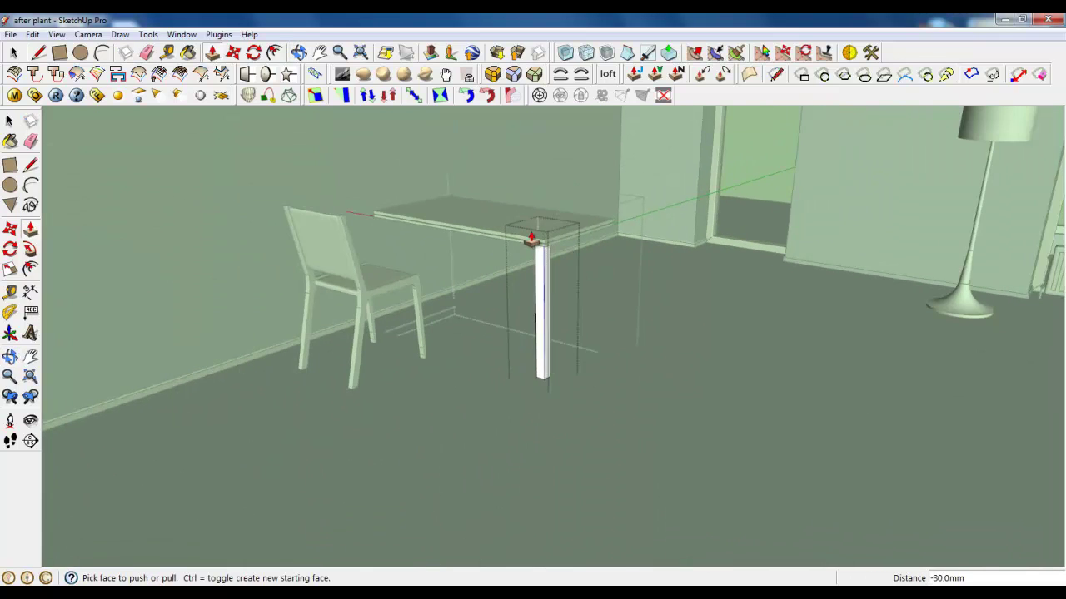
scroll(530, 239, up, 2)
- Close the table group and make the leg a component
click(13, 52)
right_click(426, 393)
click(466, 404)
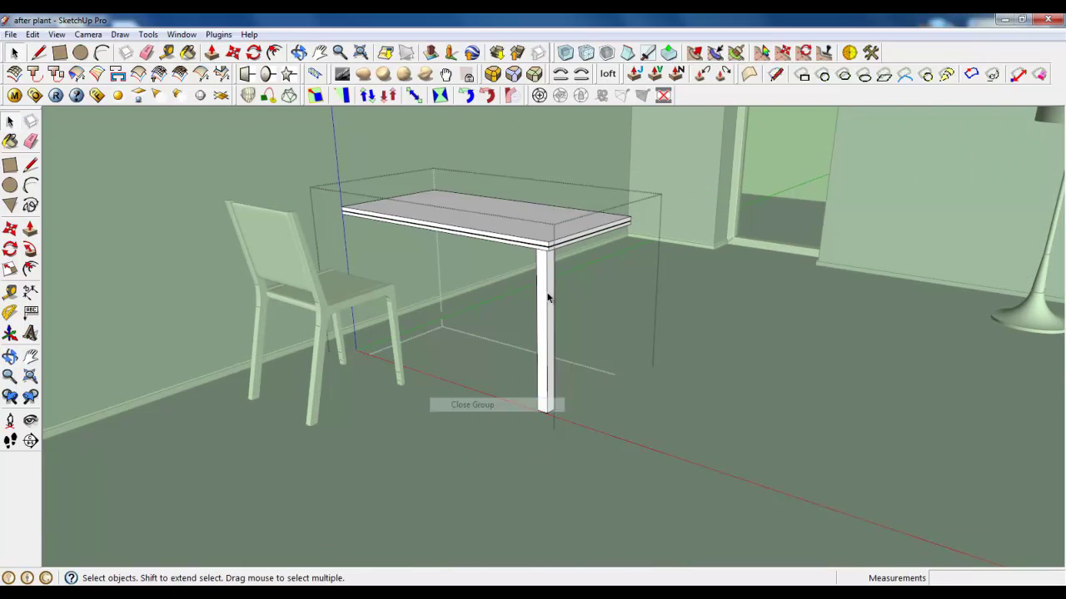
scroll(548, 297, up, 3)
scroll(503, 290, down, 3)
right_click(431, 305)
click(442, 312)
right_click(447, 309)
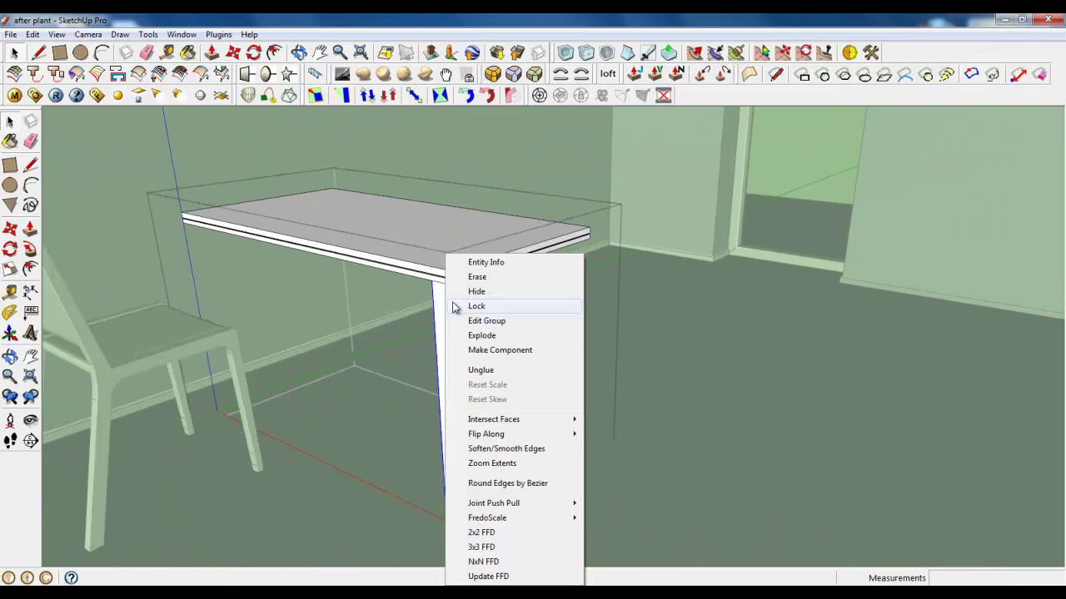
click(491, 349)
middle_drag(450, 333, 236, 203)
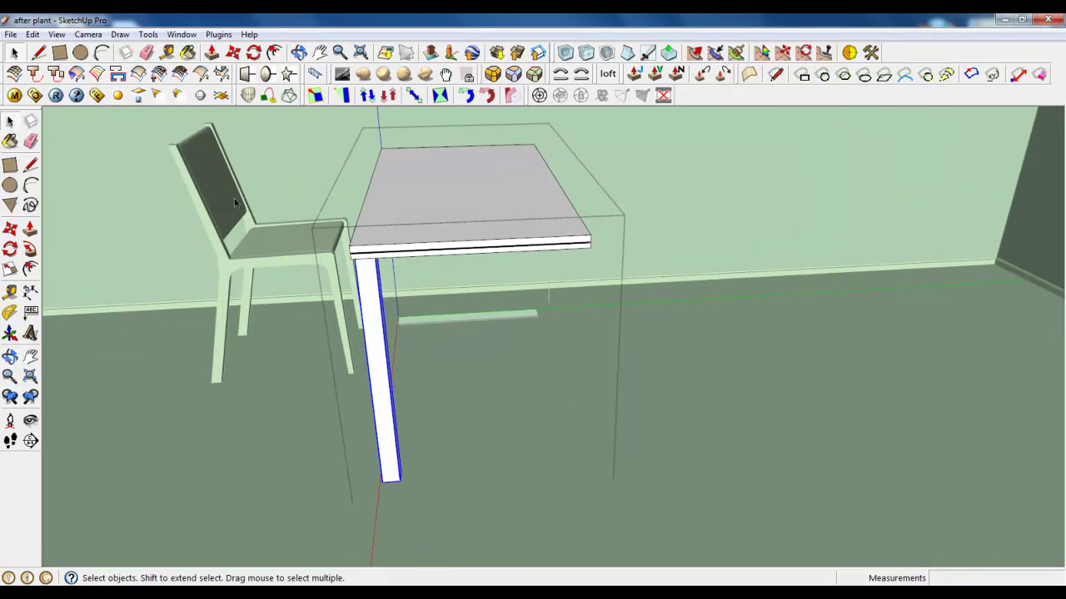
- Copy the leg to the right front corner
click(233, 52)
click(376, 323)
key(ctrl)
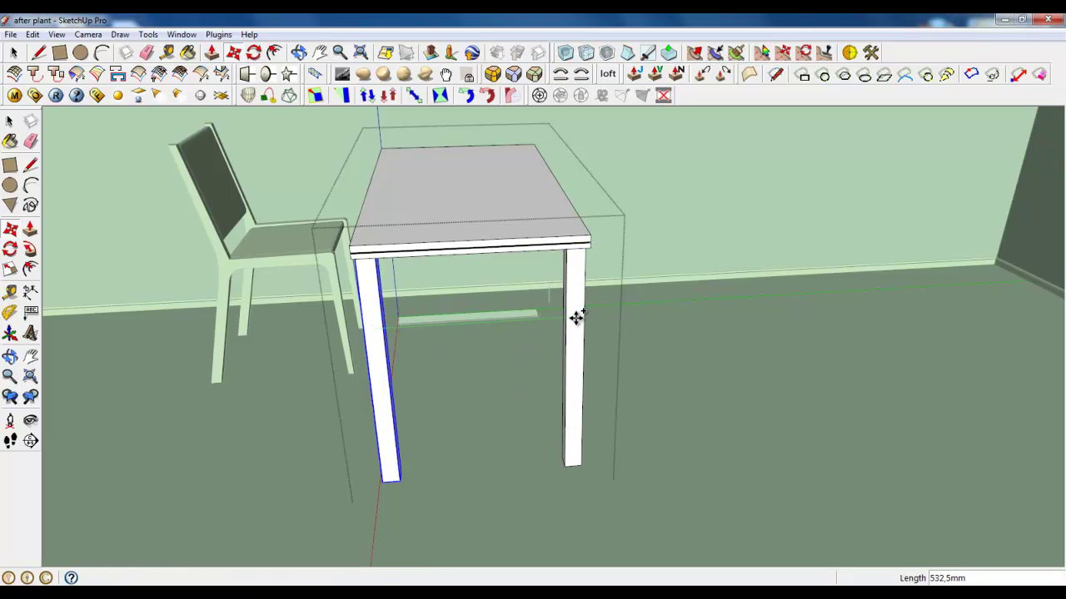
click(573, 310)
- Copy both front legs to the back corners
click(15, 54)
shift+click(359, 289)
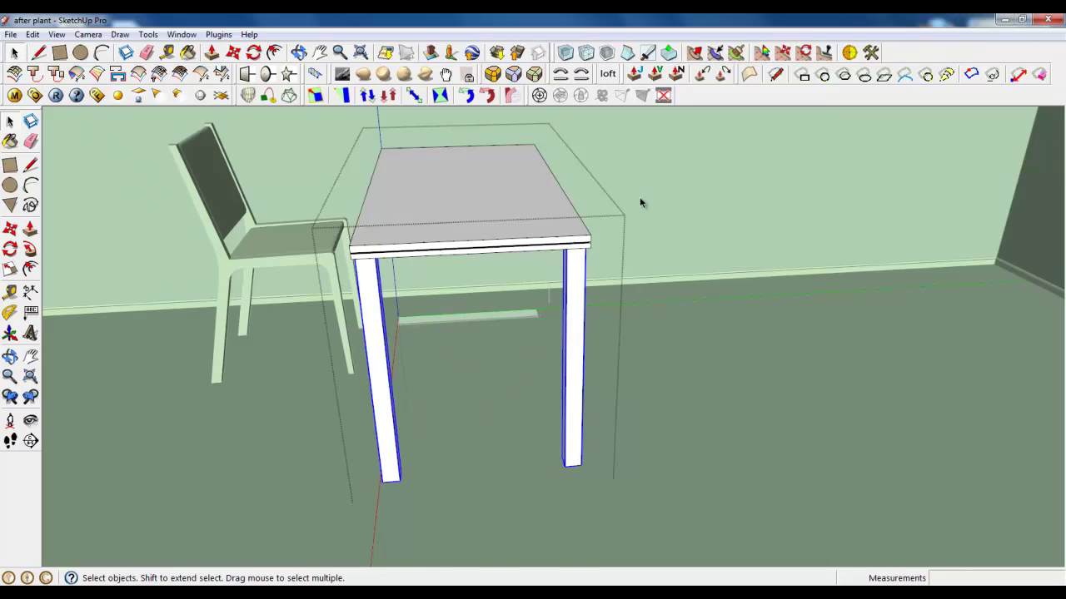
middle_drag(639, 197, 184, 104)
click(234, 54)
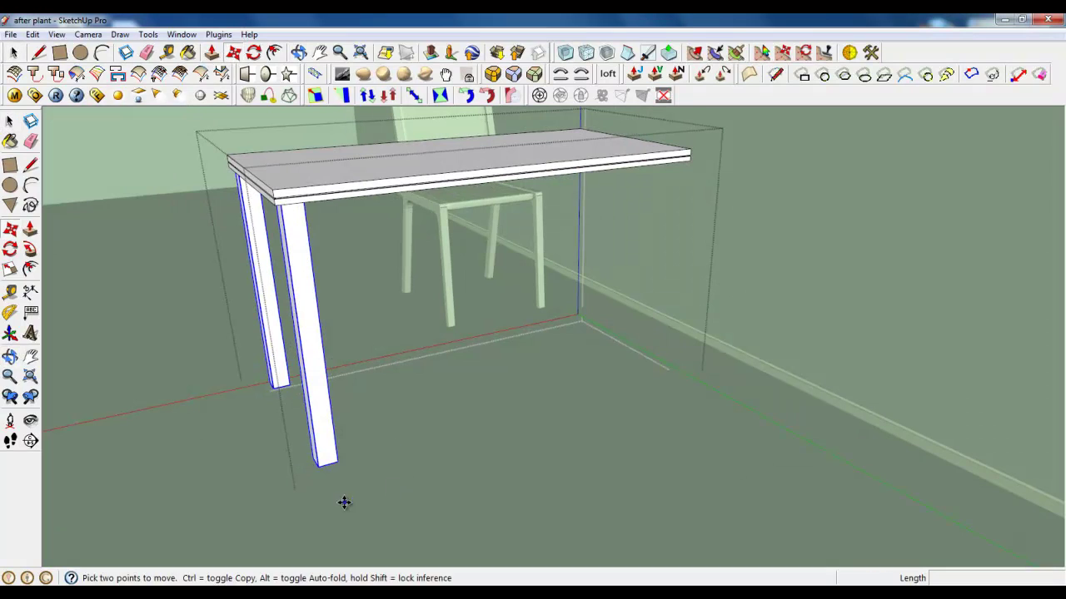
click(344, 502)
key(ctrl)
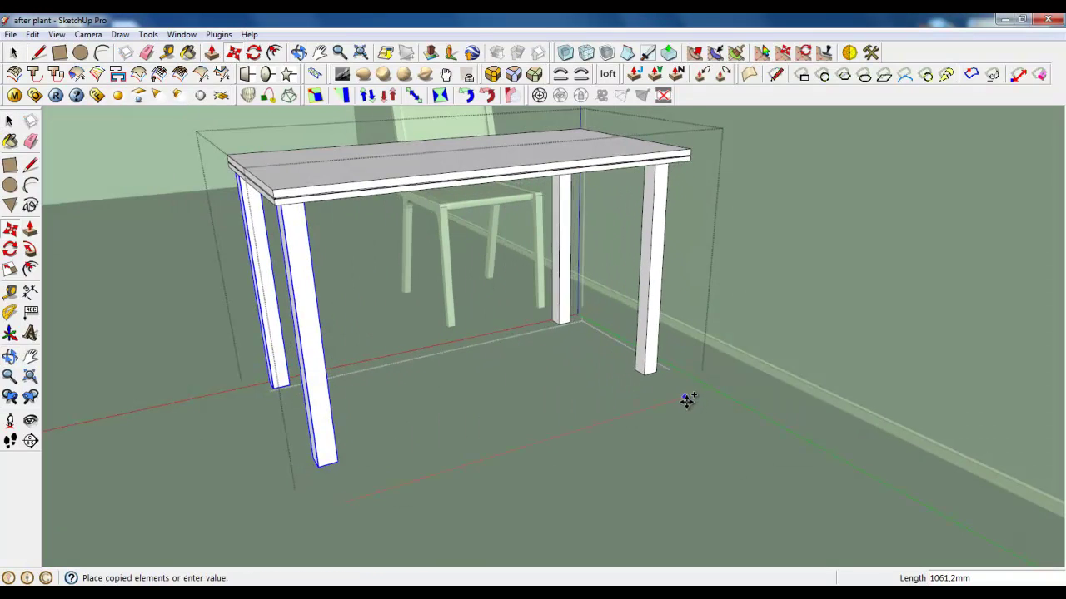
click(699, 398)
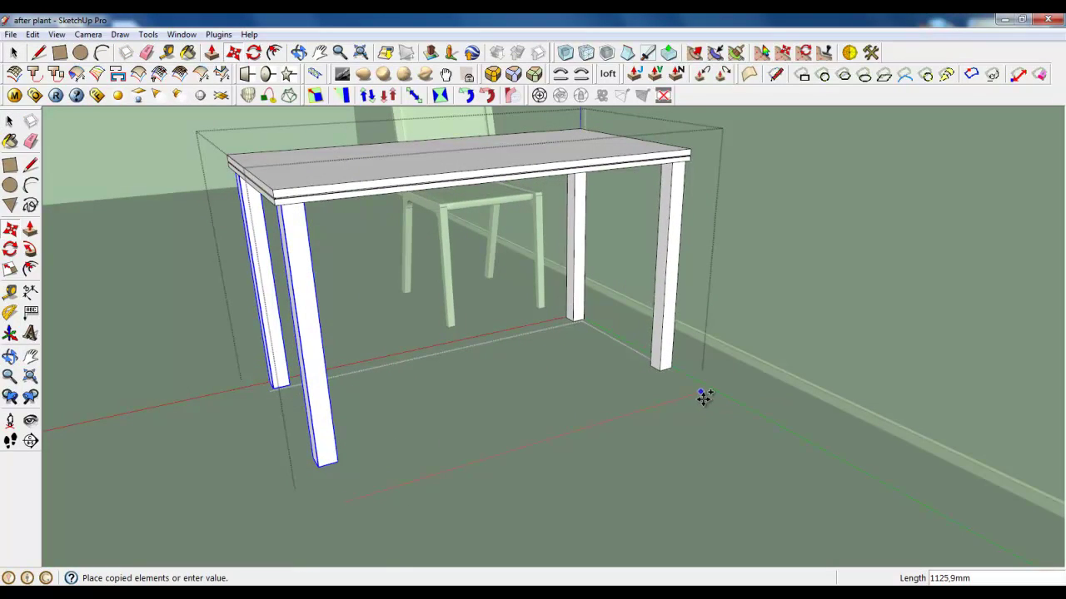
click(60, 52)
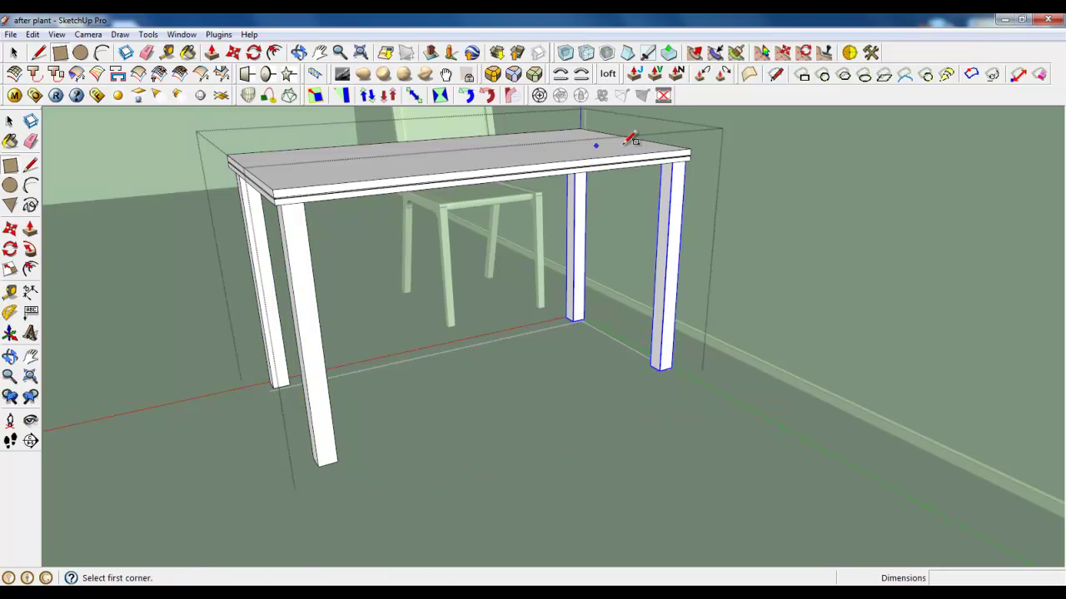
scroll(630, 138, up, 3)
scroll(678, 153, up, 3)
- Draw a strip face under the tabletop edge from the leg corner and group it
middle_drag(707, 176, 742, 208)
scroll(741, 208, up, 2)
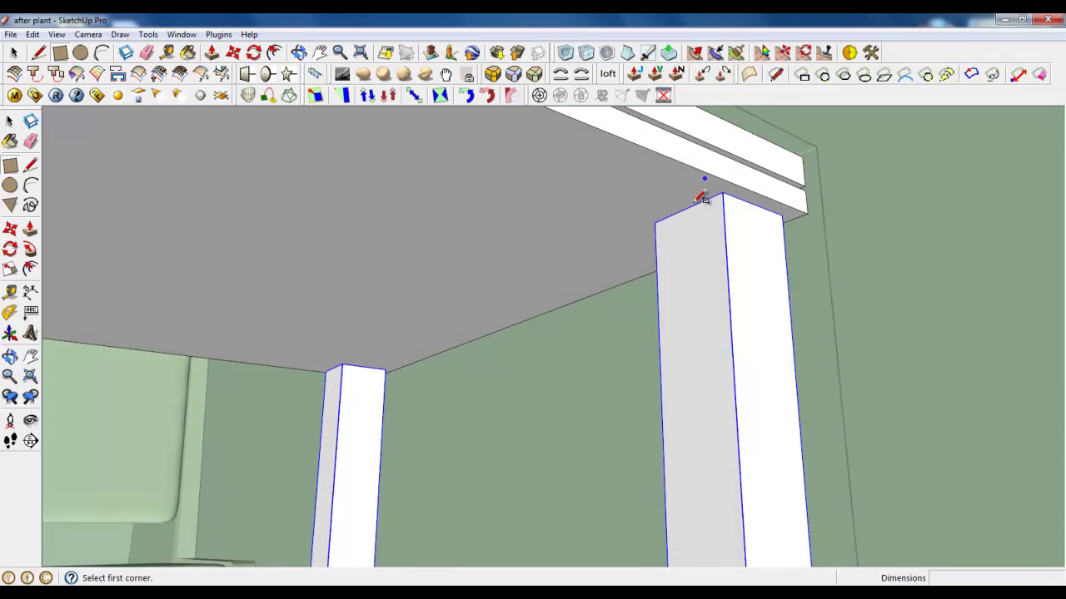
scroll(723, 193, up, 2)
click(732, 188)
scroll(738, 333, down, 2)
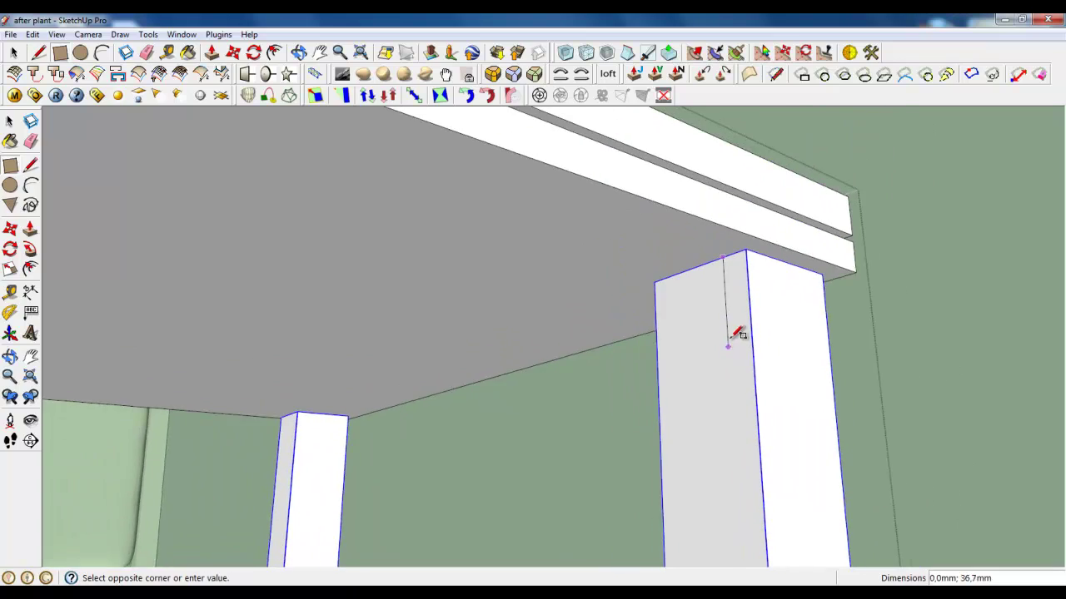
scroll(719, 405, down, 2)
scroll(770, 301, down, 2)
scroll(770, 302, down, 2)
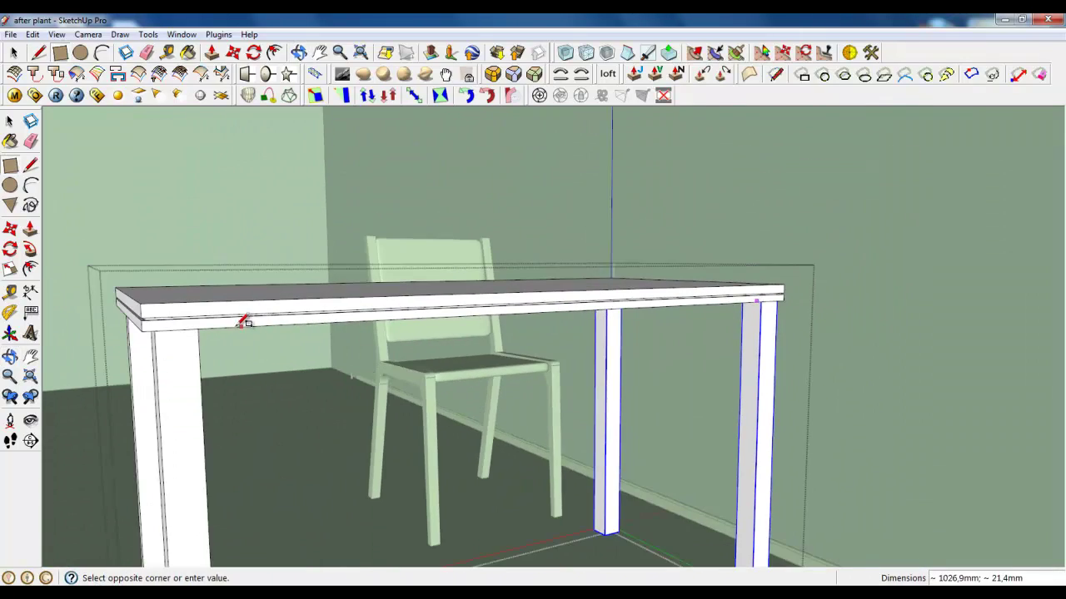
scroll(244, 322, up, 2)
scroll(172, 333, up, 2)
scroll(364, 427, up, 2)
mouse_move(364, 428)
middle_down()
mouse_move(329, 388)
mouse_move(464, 350)
middle_up()
scroll(466, 351, up, 2)
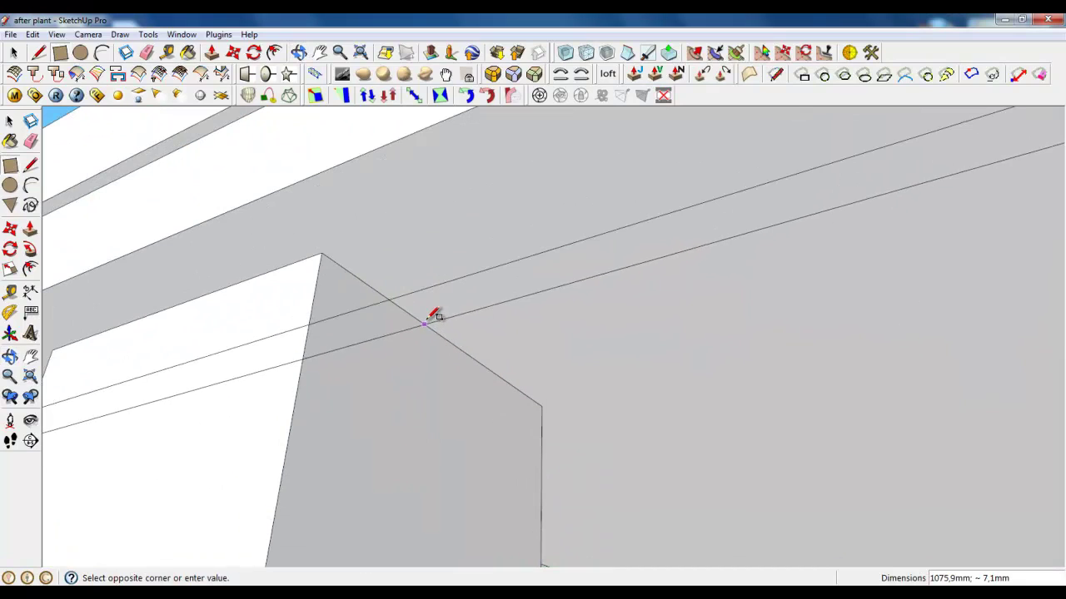
click(462, 345)
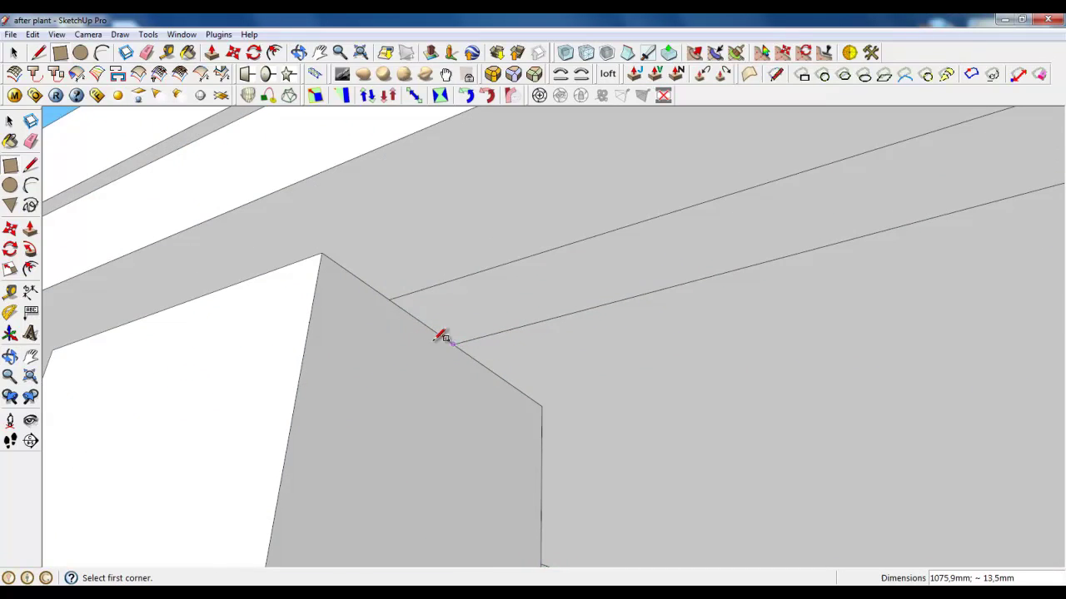
click(13, 52)
right_click(514, 288)
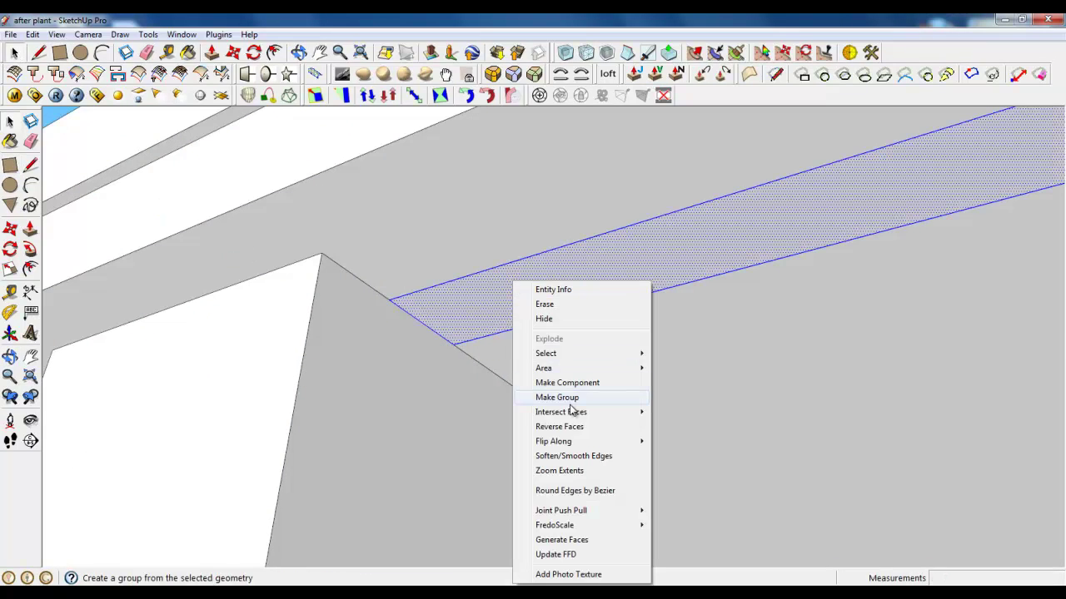
click(570, 404)
- Extrude the apron strip 50 mm downward
double_click(494, 300)
click(211, 53)
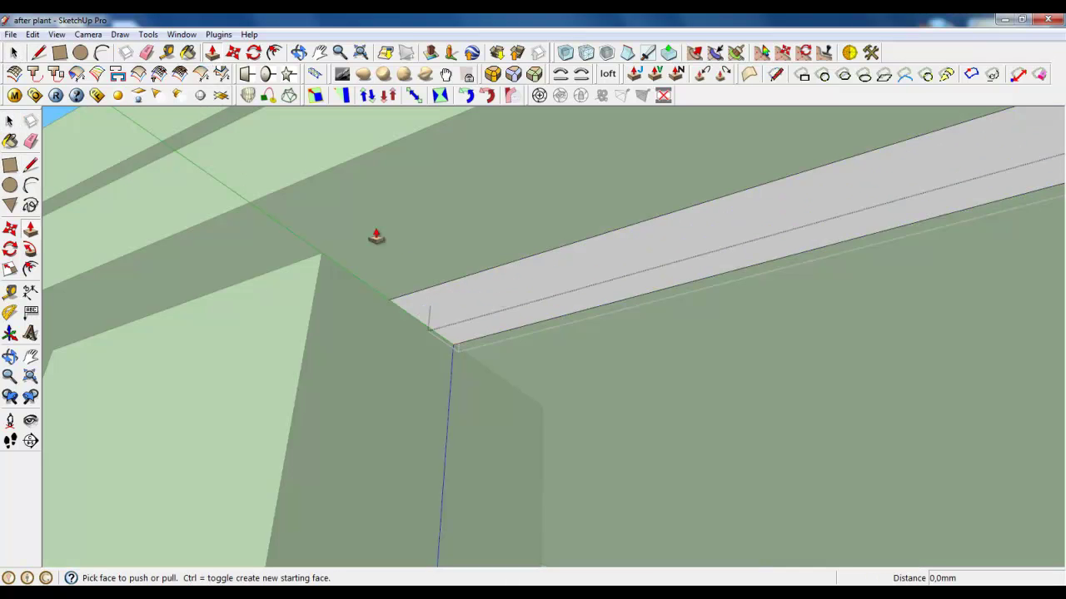
click(440, 308)
middle_drag(432, 423, 400, 504)
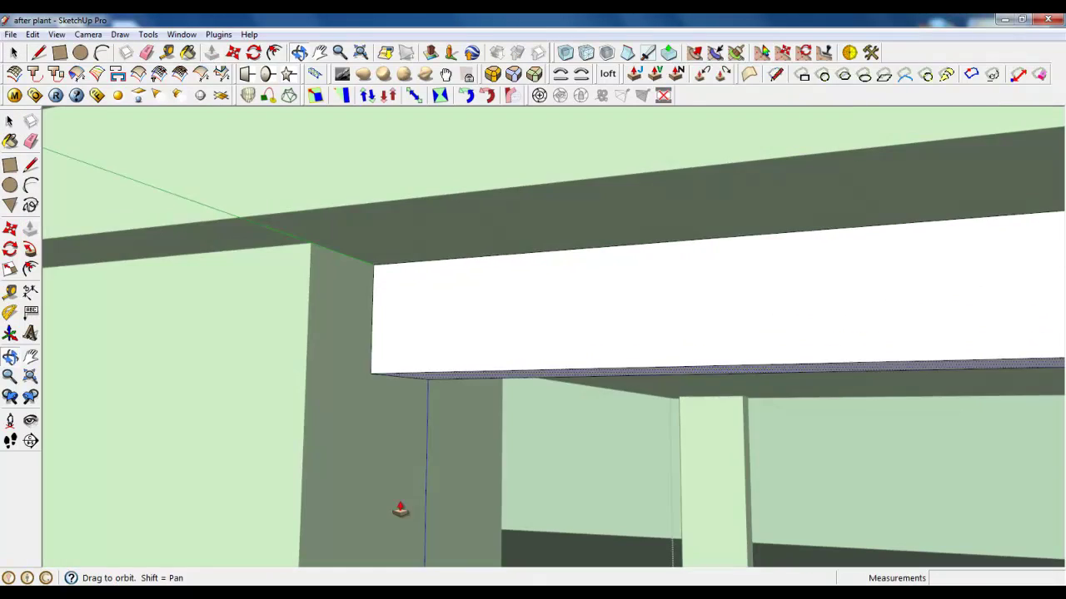
scroll(364, 430, down, 2)
scroll(374, 445, down, 2)
scroll(369, 416, down, 2)
scroll(369, 408, down, 2)
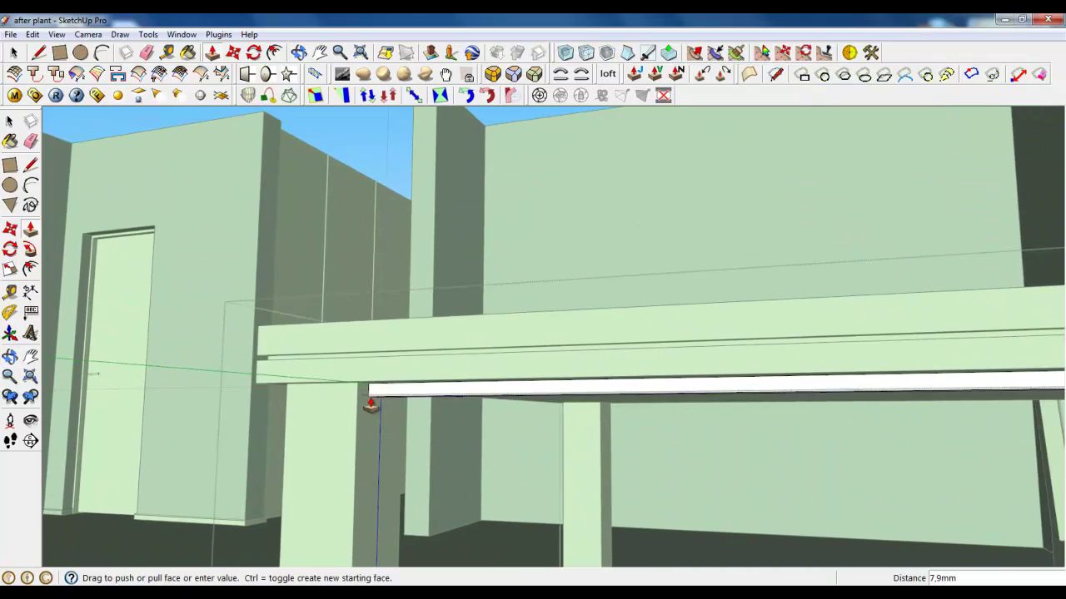
scroll(373, 427, down, 2)
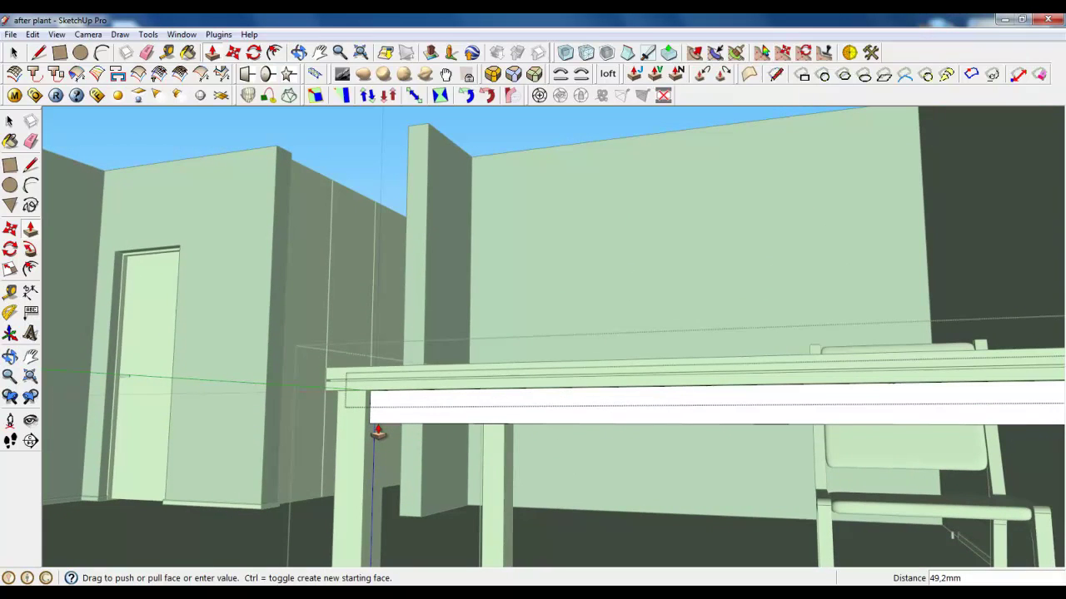
text(50)
key(Return)
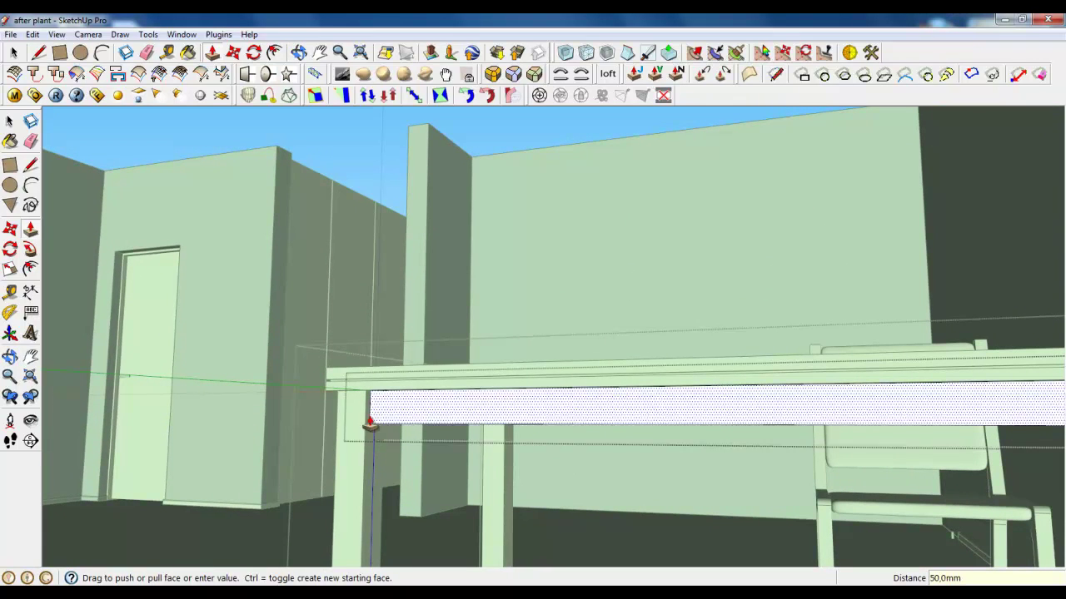
mouse_move(369, 428)
middle_down()
mouse_move(523, 428)
mouse_move(754, 459)
mouse_move(681, 384)
mouse_move(994, 404)
mouse_move(299, 236)
middle_up()
- Finish editing the first apron group
key(space)
right_click(661, 297)
click(691, 303)
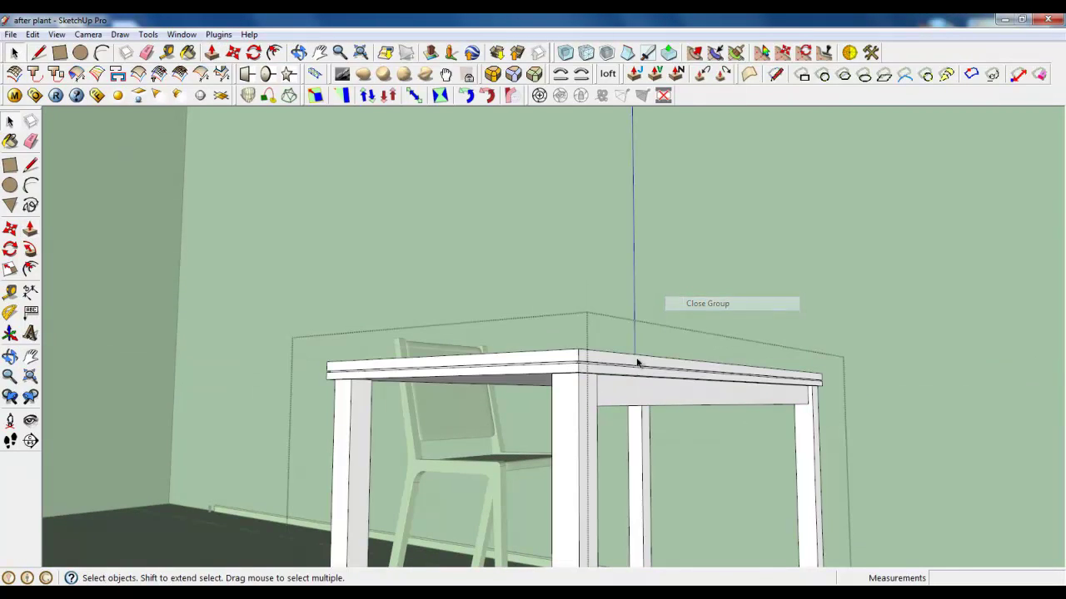
- Copy the apron board to the other side, under the tabletop's long edge
click(233, 53)
scroll(569, 383, up, 2)
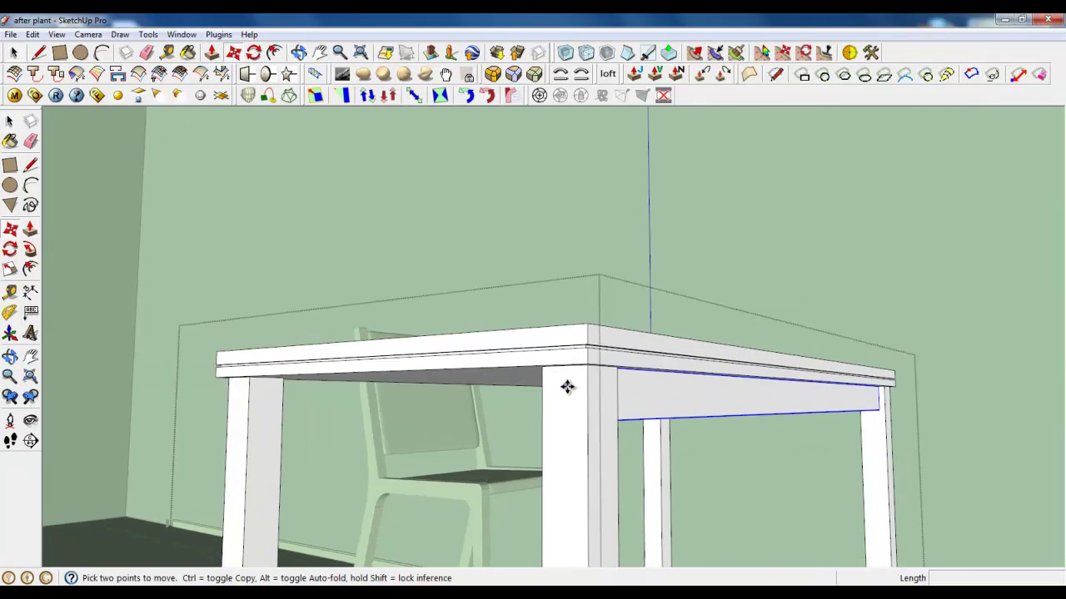
mouse_move(569, 383)
middle_down()
mouse_move(604, 408)
mouse_move(659, 397)
middle_up()
click(659, 397)
key(ctrl)
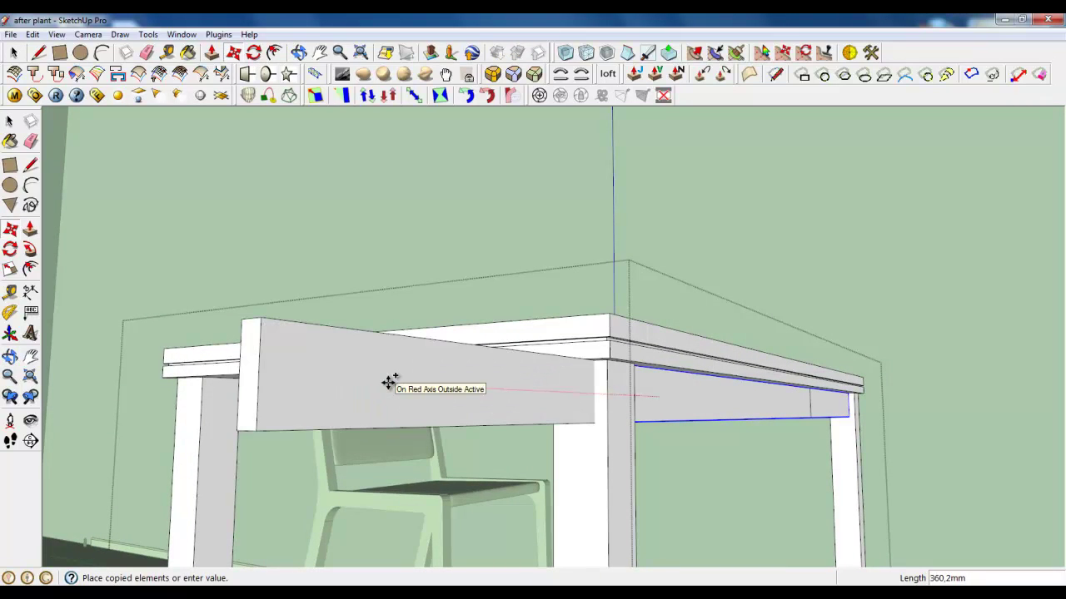
middle_drag(350, 388, 575, 395)
click(532, 392)
scroll(476, 423, up, 4)
scroll(492, 428, up, 2)
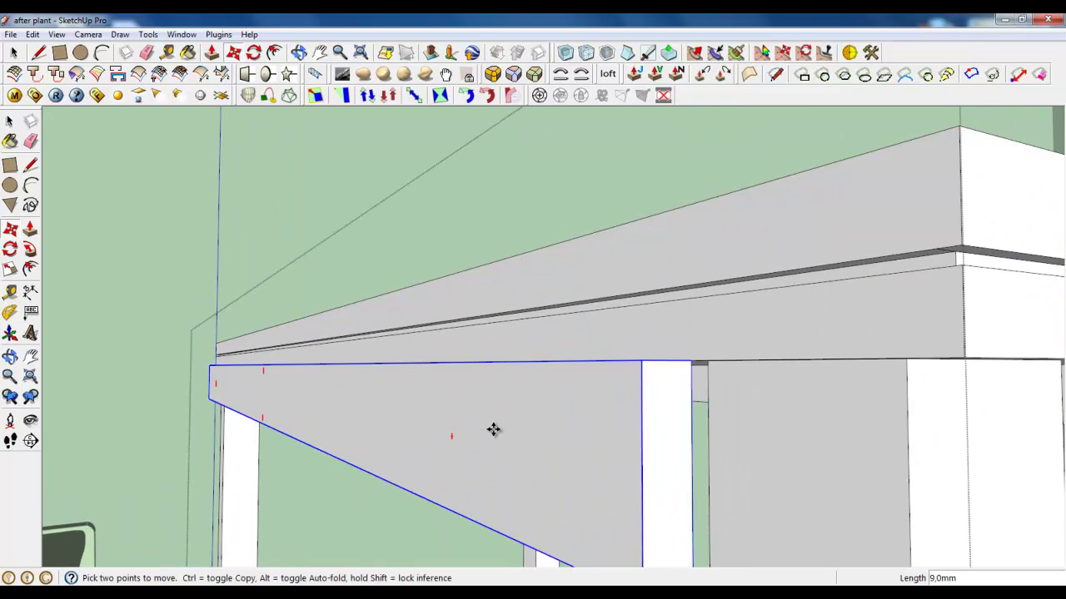
- Shift the copied apron into position and view the whole table
click(483, 431)
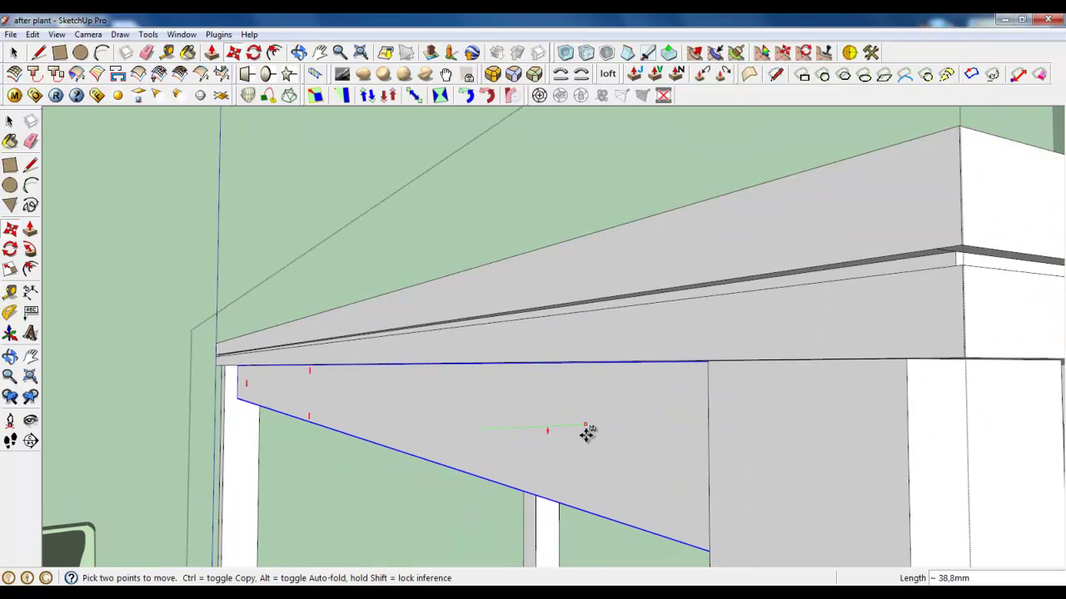
click(567, 432)
scroll(411, 366, down, 3)
scroll(267, 295, down, 3)
mouse_move(267, 294)
middle_down()
mouse_move(502, 423)
mouse_move(285, 146)
middle_up()
- Rotate the copied apron board about a pivot on the tabletop edge
click(254, 53)
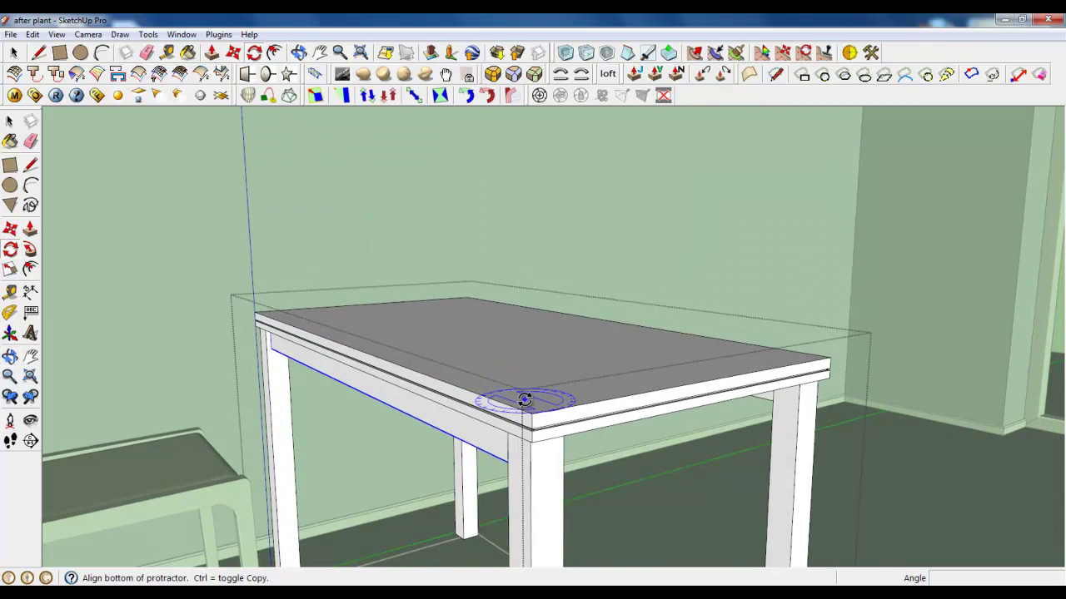
click(436, 364)
text(90)
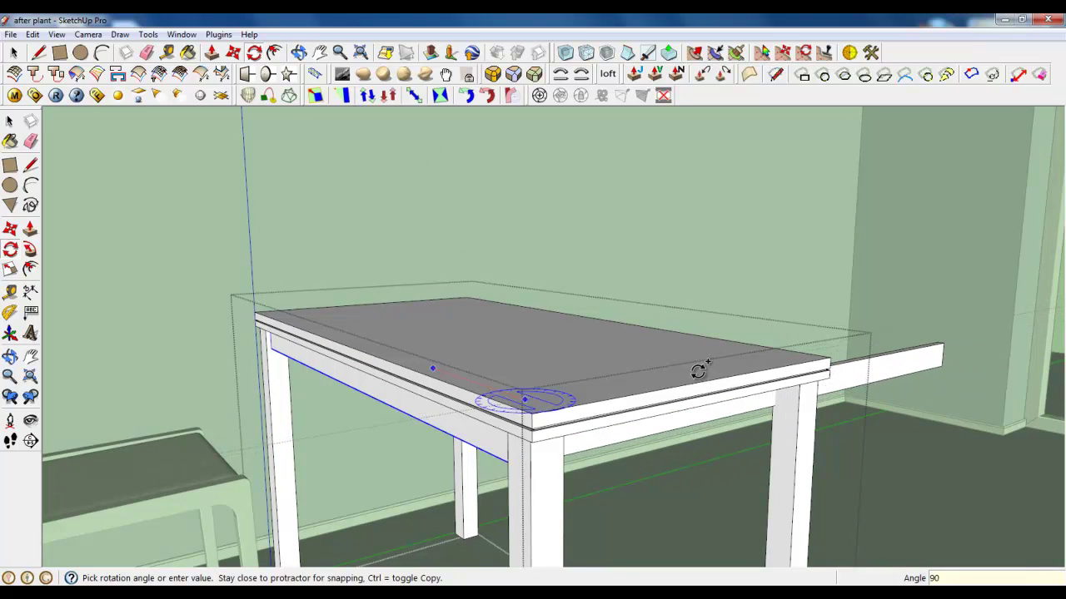
click(697, 370)
middle_drag(697, 368, 523, 364)
scroll(274, 388, up, 3)
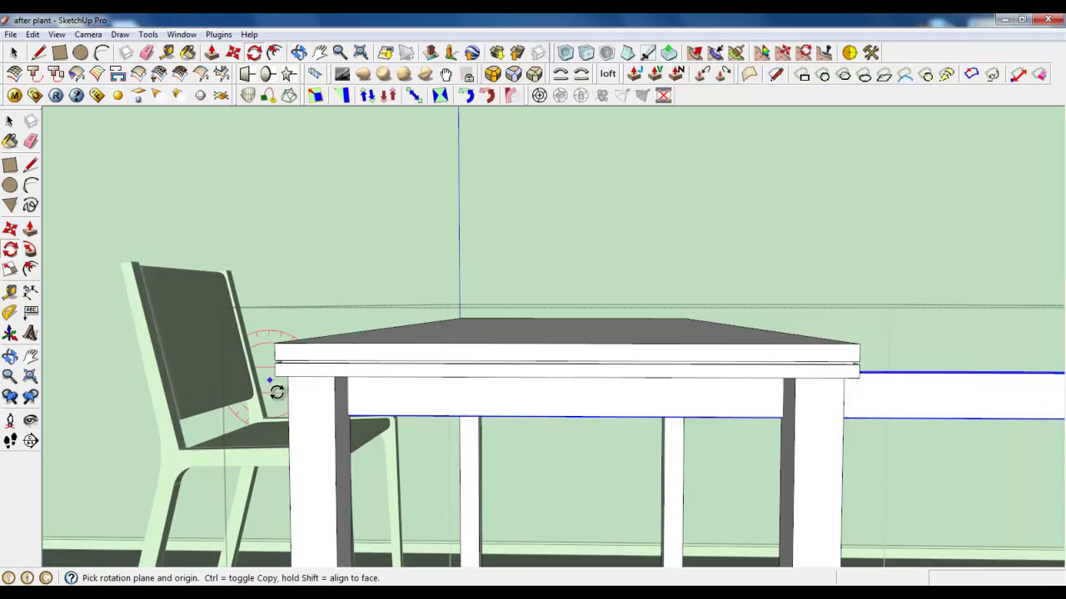
scroll(293, 160, up, 3)
- Move the apron board left until its end snaps to the leg's edge
key(m)
click(517, 400)
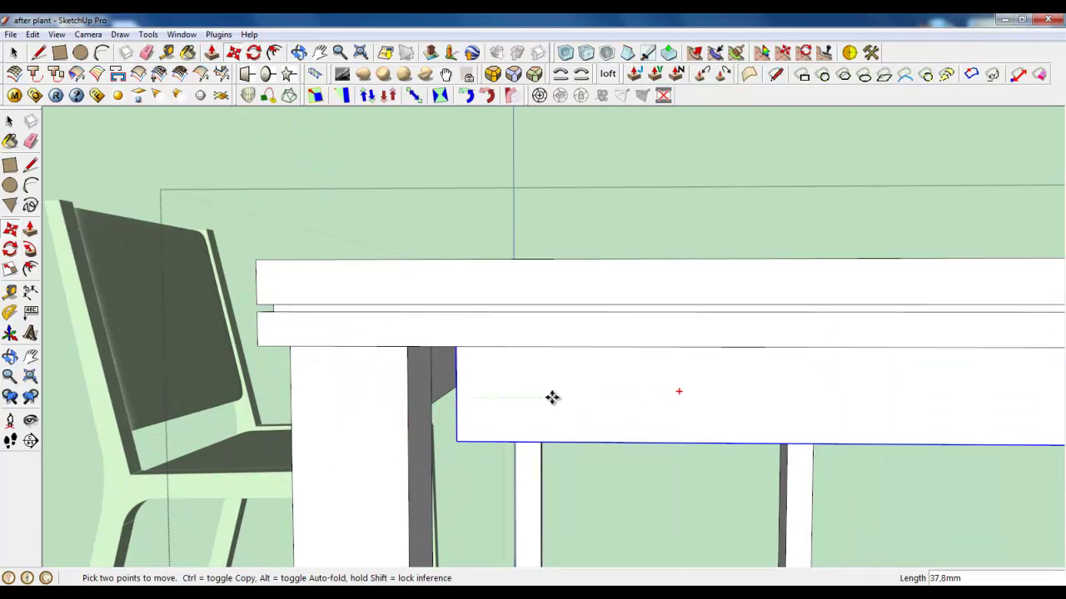
click(608, 403)
scroll(550, 402, up, 2)
middle_drag(549, 402, 691, 405)
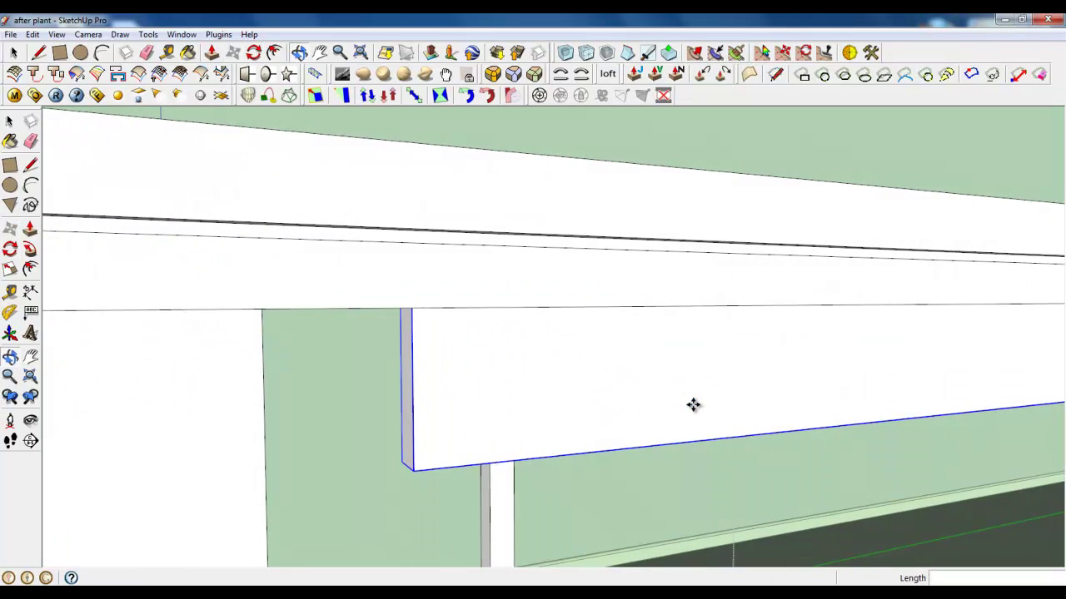
click(407, 386)
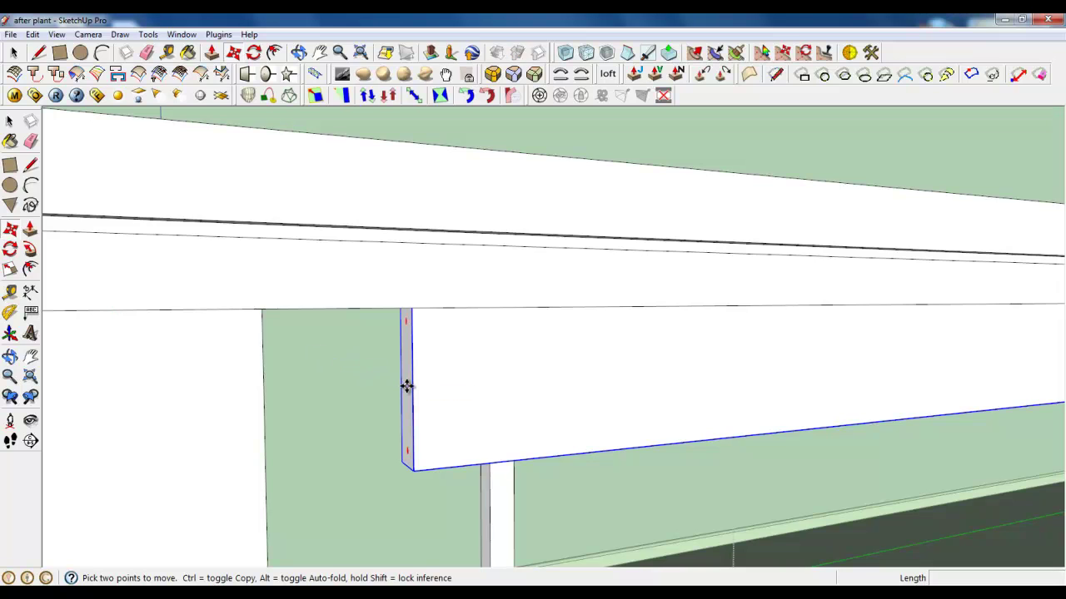
mouse_move(316, 405)
middle_down()
mouse_move(230, 401)
mouse_move(172, 429)
middle_up()
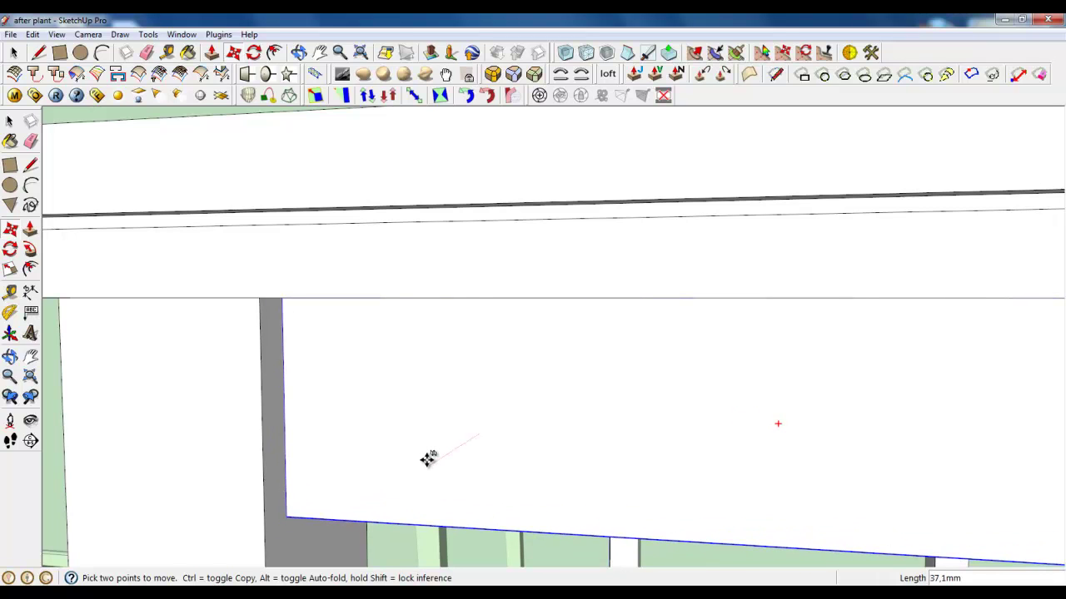
scroll(427, 460, down, 5)
scroll(308, 338, down, 4)
- Scale the apron board along red to about 0.49 of its length
mouse_move(252, 347)
middle_down()
mouse_move(542, 357)
mouse_move(293, 356)
middle_up()
click(10, 312)
scroll(241, 333, down, 4)
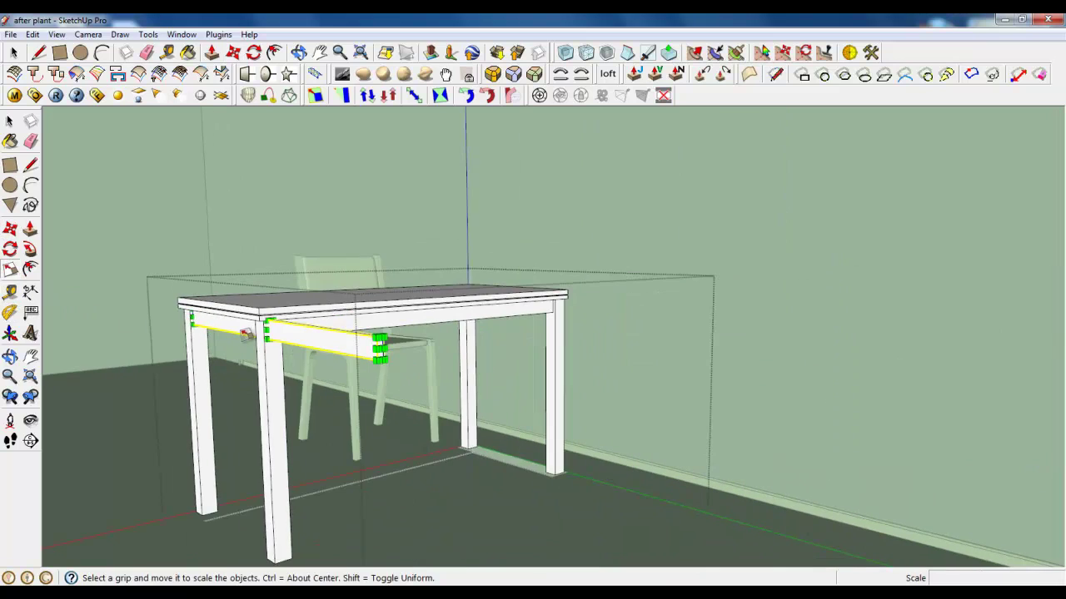
scroll(362, 346, up, 1)
scroll(372, 353, up, 2)
scroll(372, 353, up, 1)
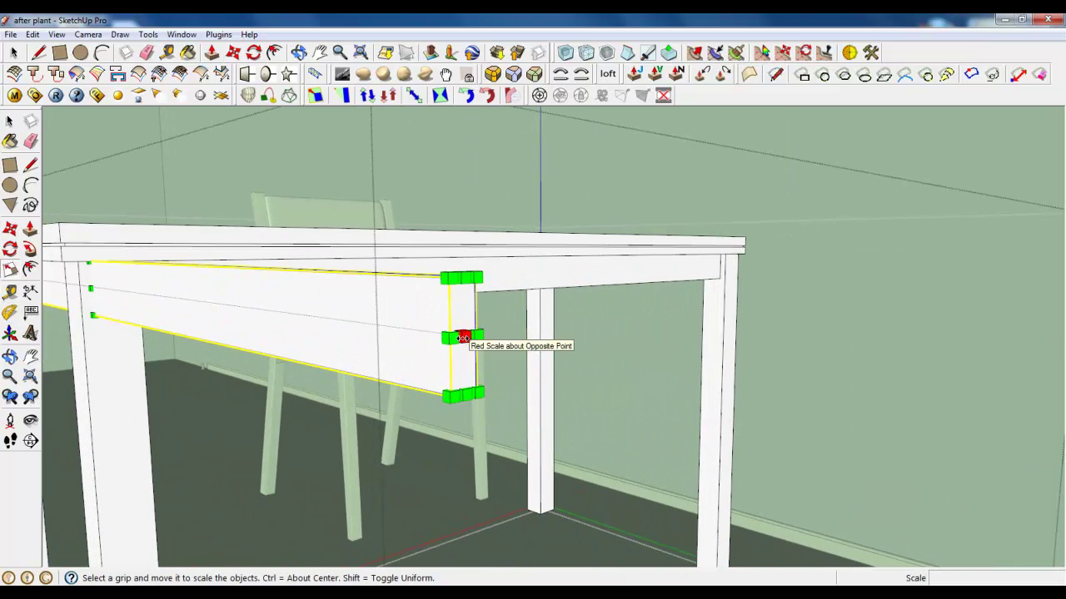
drag(452, 335, 109, 343)
mouse_move(109, 344)
middle_down()
mouse_move(566, 359)
mouse_move(526, 455)
middle_up()
middle_drag(477, 515, 476, 524)
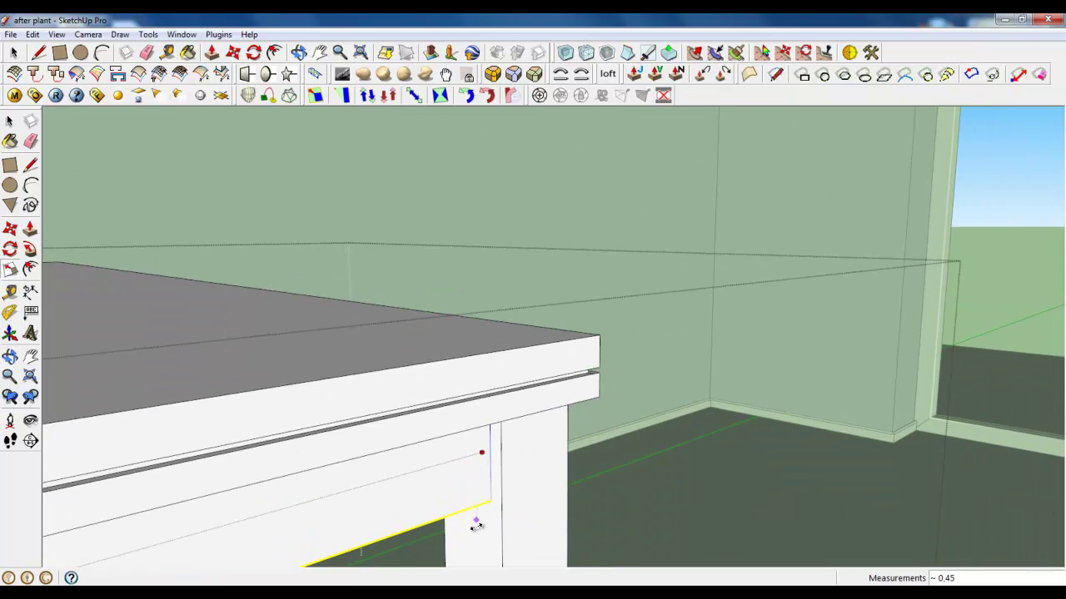
click(482, 532)
scroll(483, 531, down, 3)
mouse_move(333, 466)
middle_down()
mouse_move(375, 388)
mouse_move(305, 396)
middle_up()
scroll(305, 396, up, 2)
- Discard a trial rotation, then copy the shortened apron to the opposite end
click(233, 52)
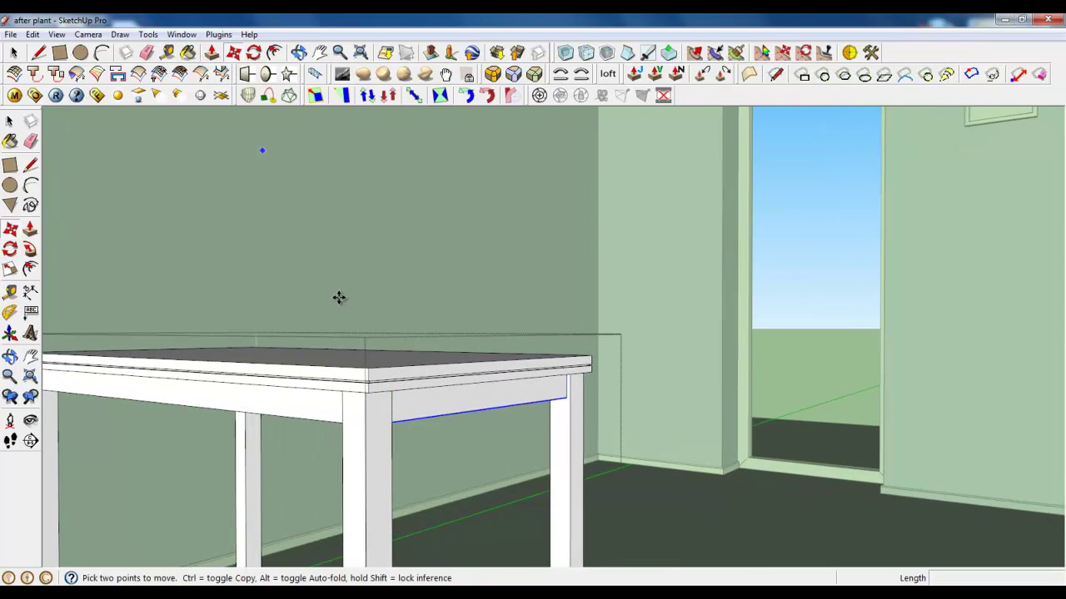
key(q)
click(490, 388)
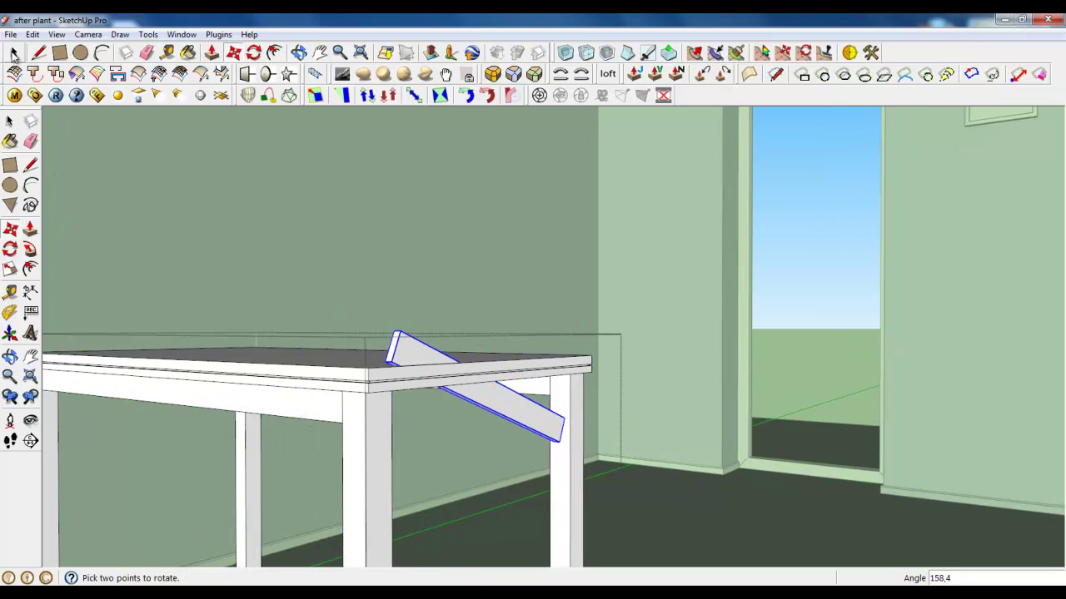
key(space)
click(233, 53)
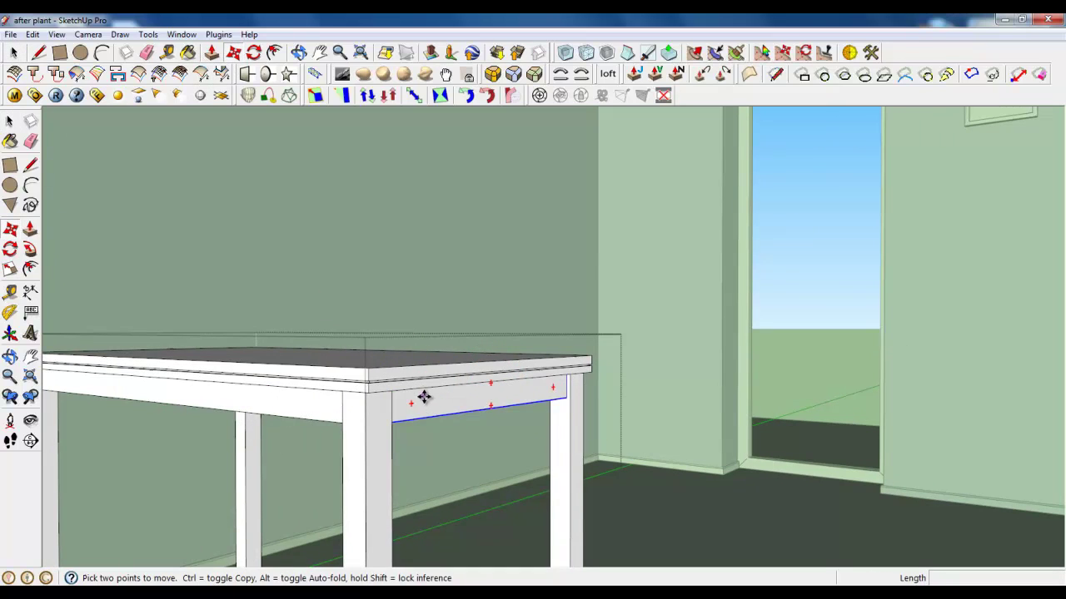
click(424, 397)
key(ctrl)
scroll(179, 377, up, 2)
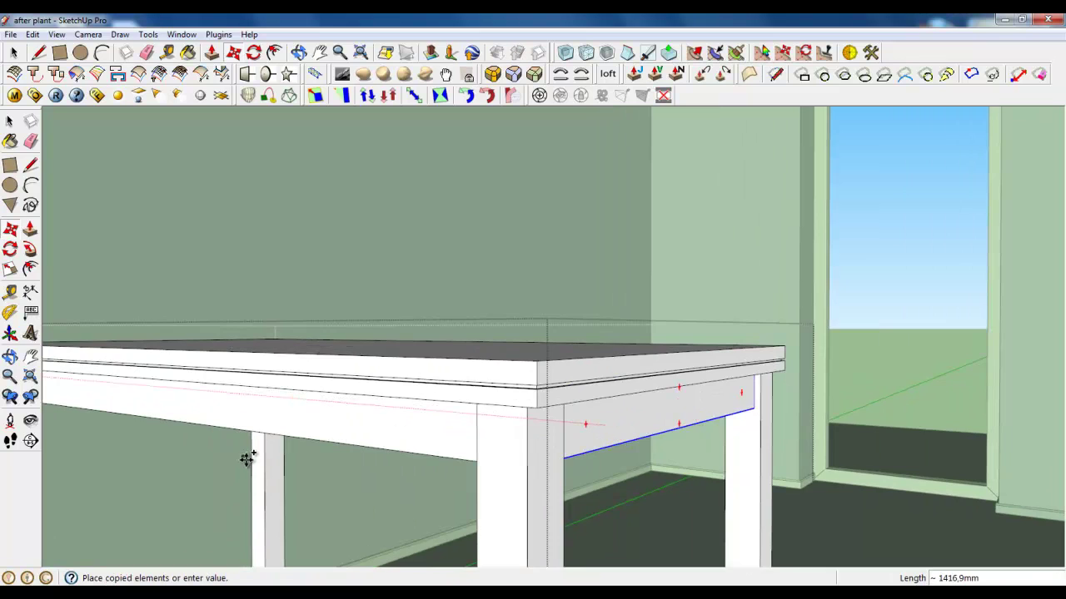
scroll(250, 446, up, 3)
scroll(254, 429, up, 2)
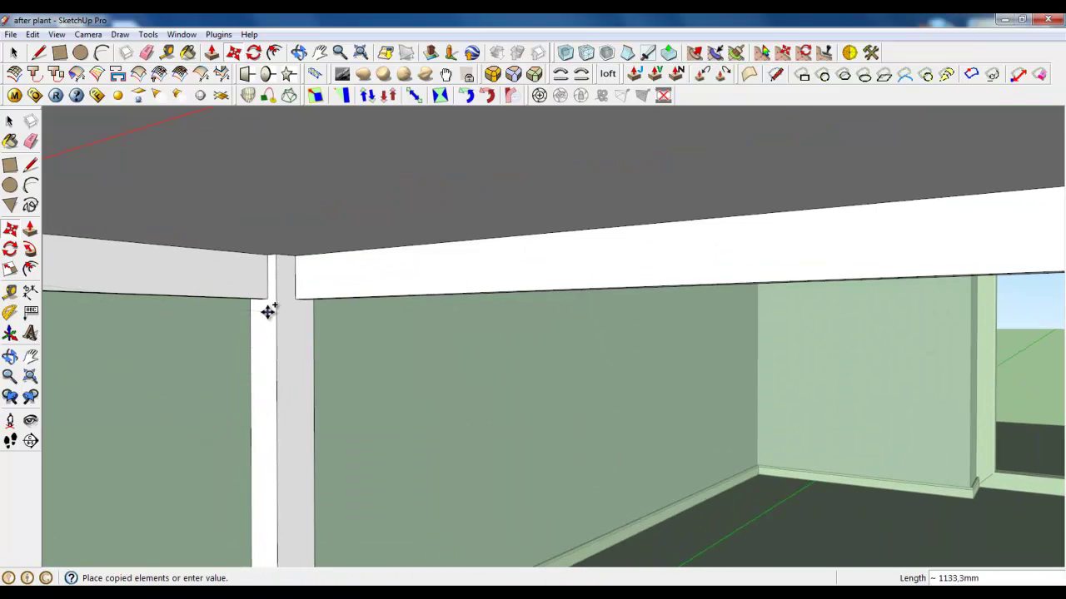
click(268, 309)
scroll(283, 304, down, 1)
scroll(298, 303, down, 4)
- Open the front leg component for editing
middle_drag(392, 286, 440, 304)
scroll(440, 305, down, 3)
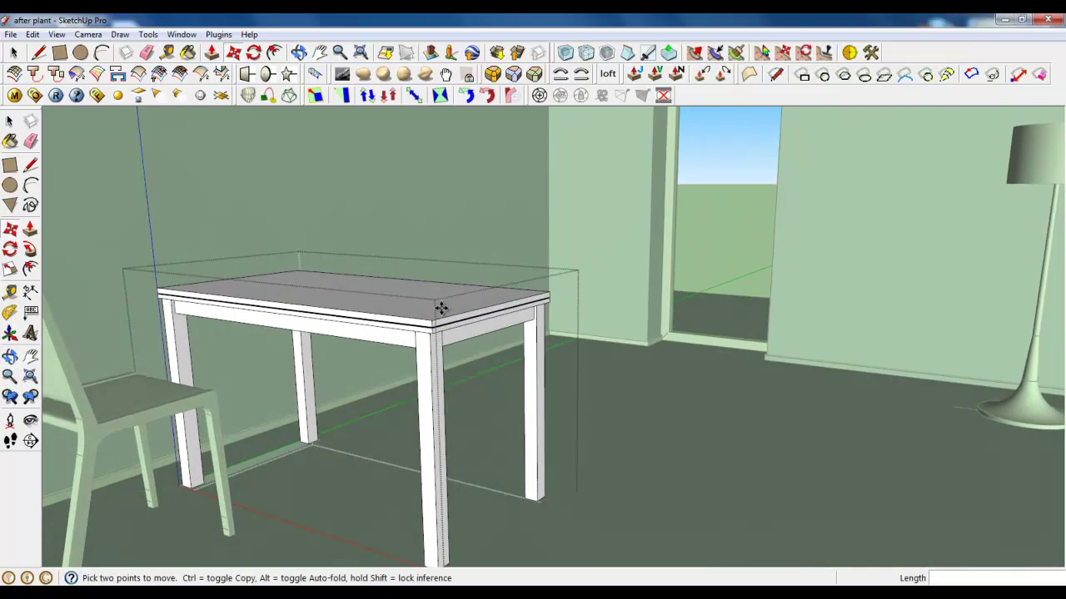
click(13, 53)
scroll(409, 302, up, 3)
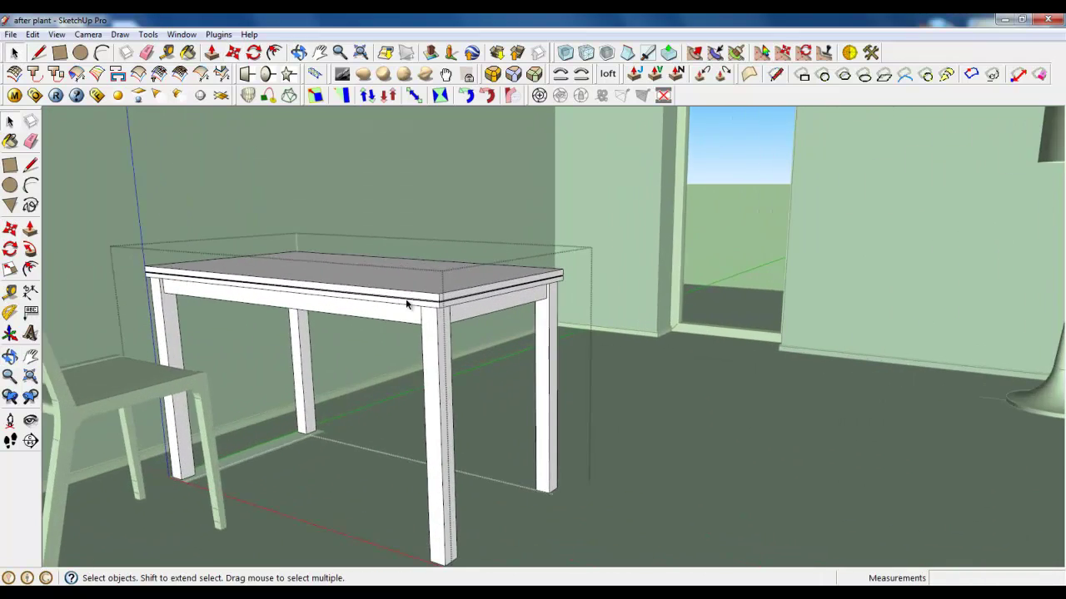
scroll(404, 309, up, 2)
middle_drag(404, 309, 420, 336)
scroll(421, 342, down, 2)
scroll(438, 301, up, 2)
double_click(437, 301)
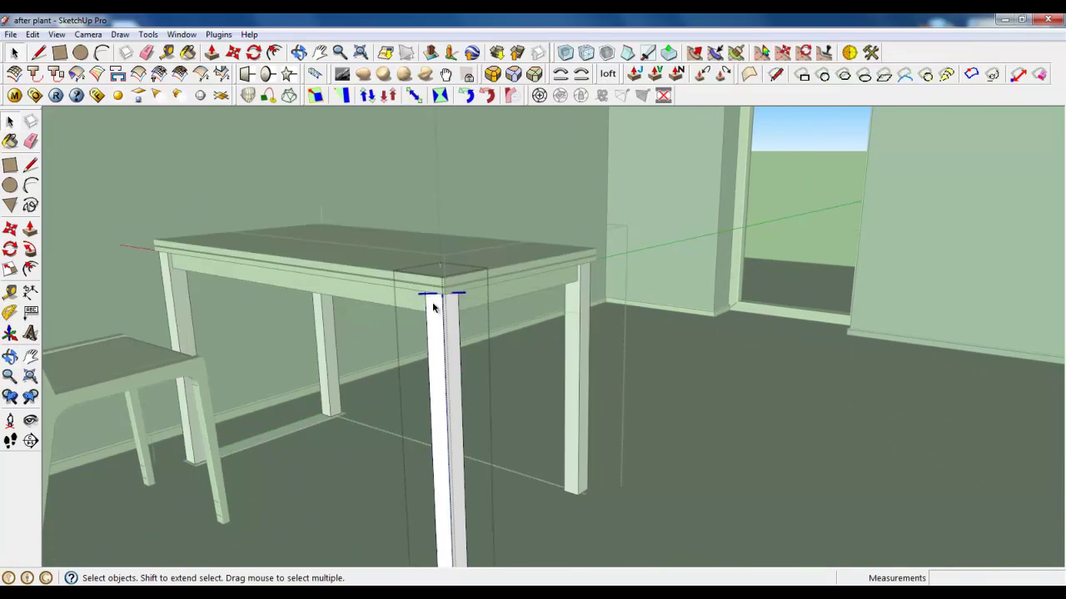
scroll(437, 301, up, 2)
- Push/pull the leg's front face about 4.3 mm and side face about 3.2 mm
click(211, 53)
scroll(488, 305, up, 1)
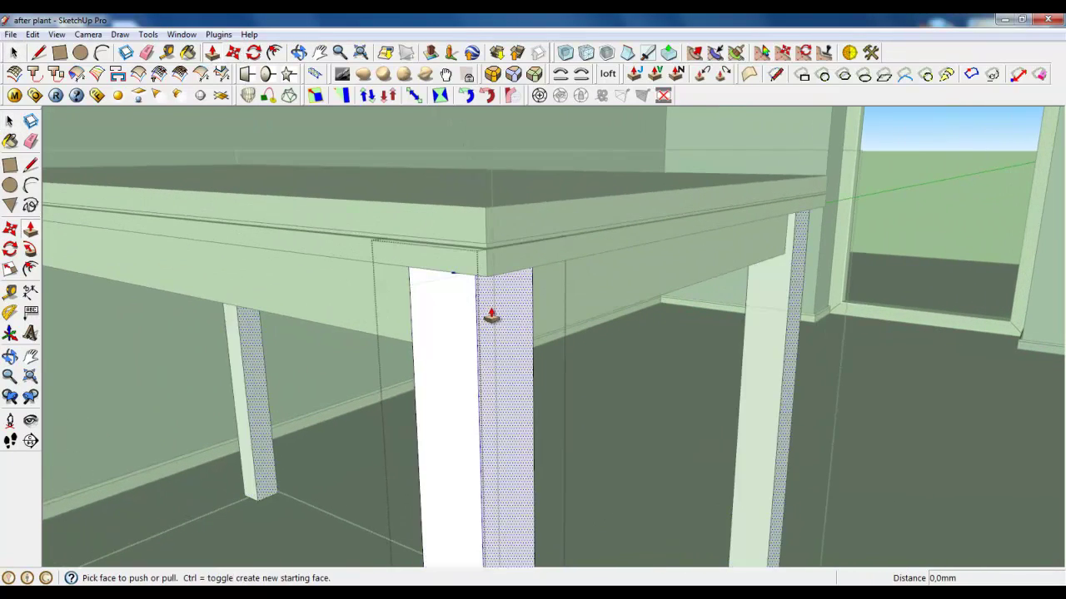
drag(492, 309, 498, 318)
middle_drag(498, 318, 340, 321)
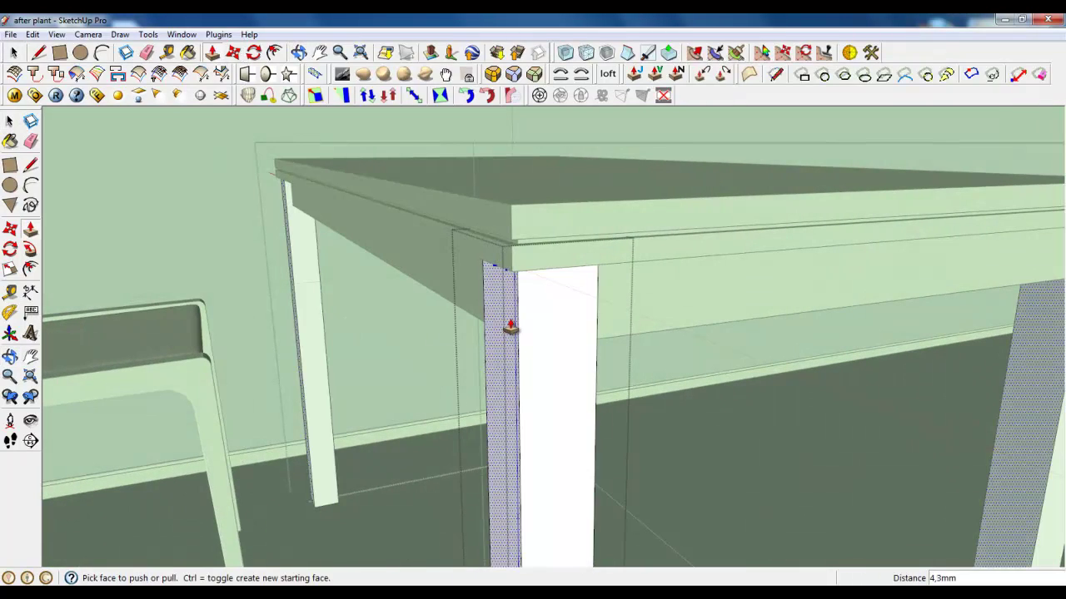
drag(506, 262, 502, 325)
scroll(496, 291, up, 1)
scroll(496, 291, down, 2)
- Close the leg component and view the table and chair from a new angle
right_click(401, 325)
click(409, 331)
scroll(399, 305, down, 3)
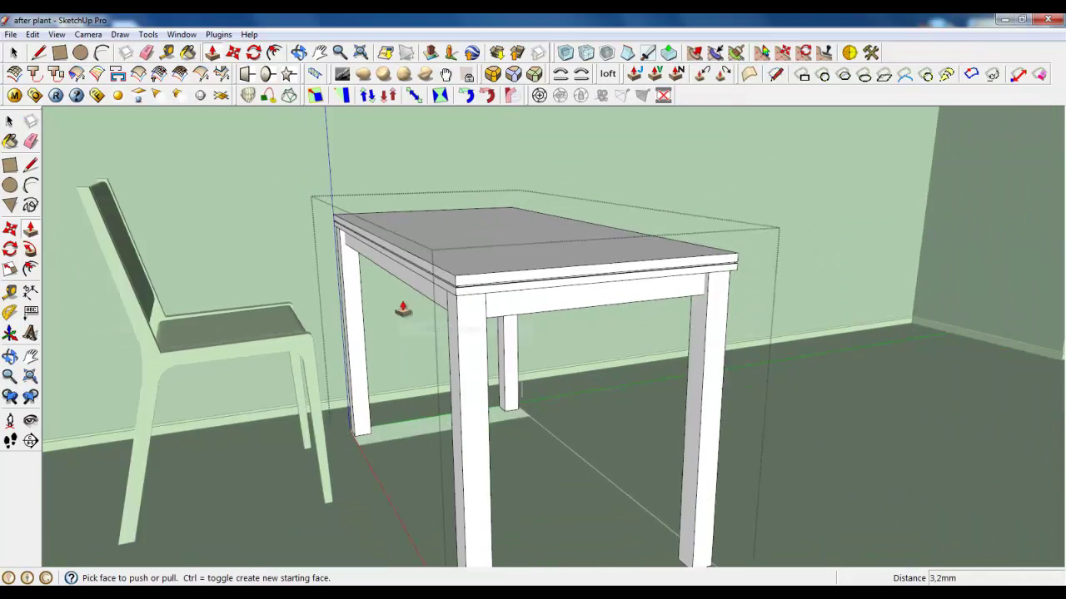
scroll(335, 298, up, 1)
key(space)
scroll(335, 298, down, 2)
mouse_move(333, 280)
middle_down()
mouse_move(459, 312)
mouse_move(511, 293)
mouse_move(534, 327)
middle_up()
scroll(452, 312, up, 3)
scroll(469, 294, down, 2)
scroll(511, 293, up, 1)
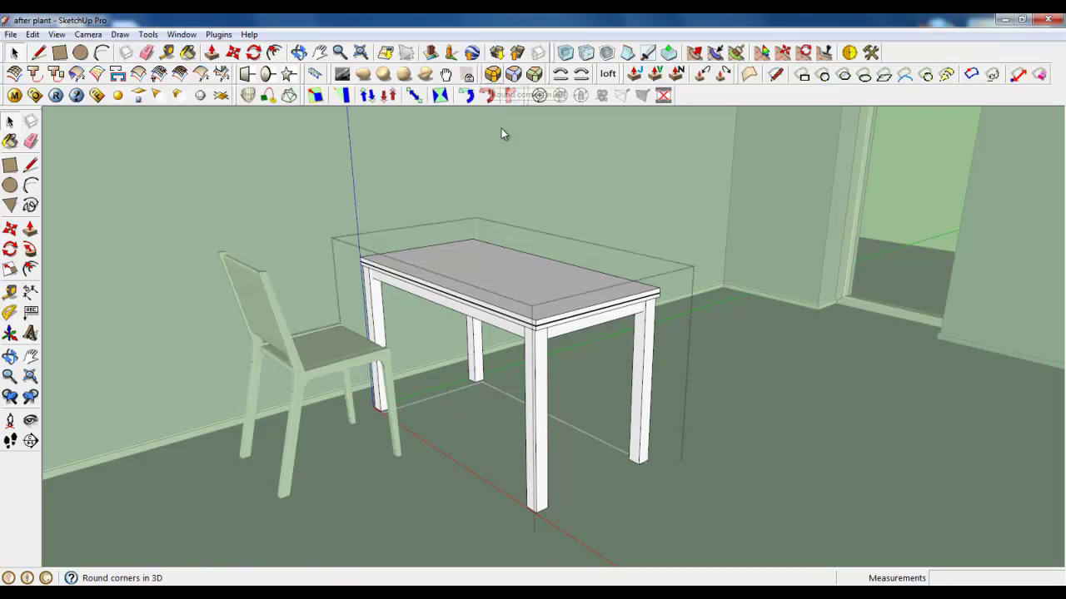
- Round the whole tabletop's edges with Round Corner at a 1 mm offset
click(545, 298)
scroll(542, 303, up, 2)
triple_click(534, 313)
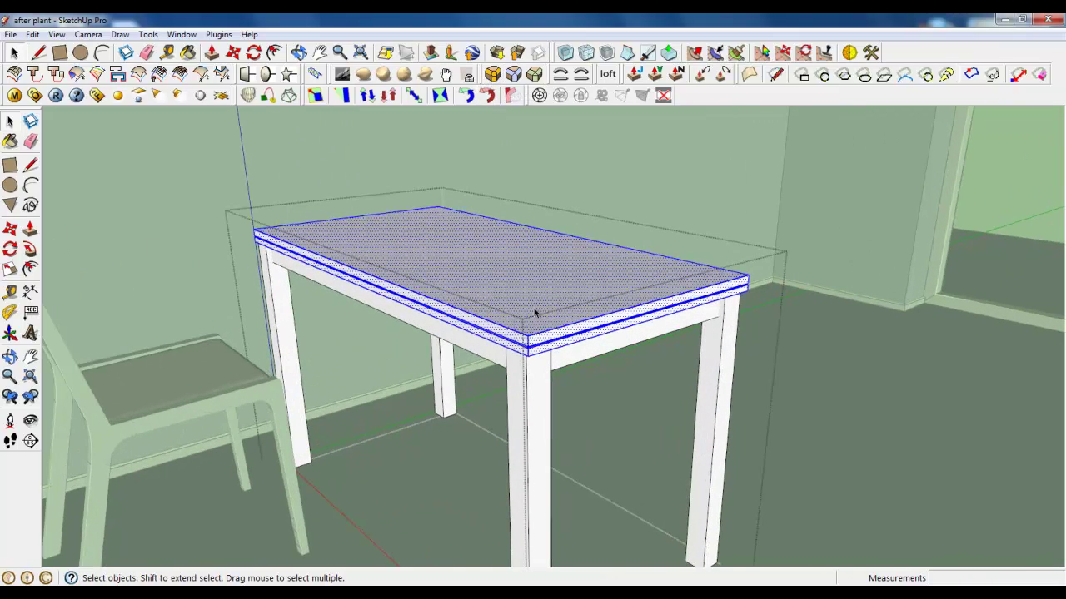
scroll(518, 326, up, 2)
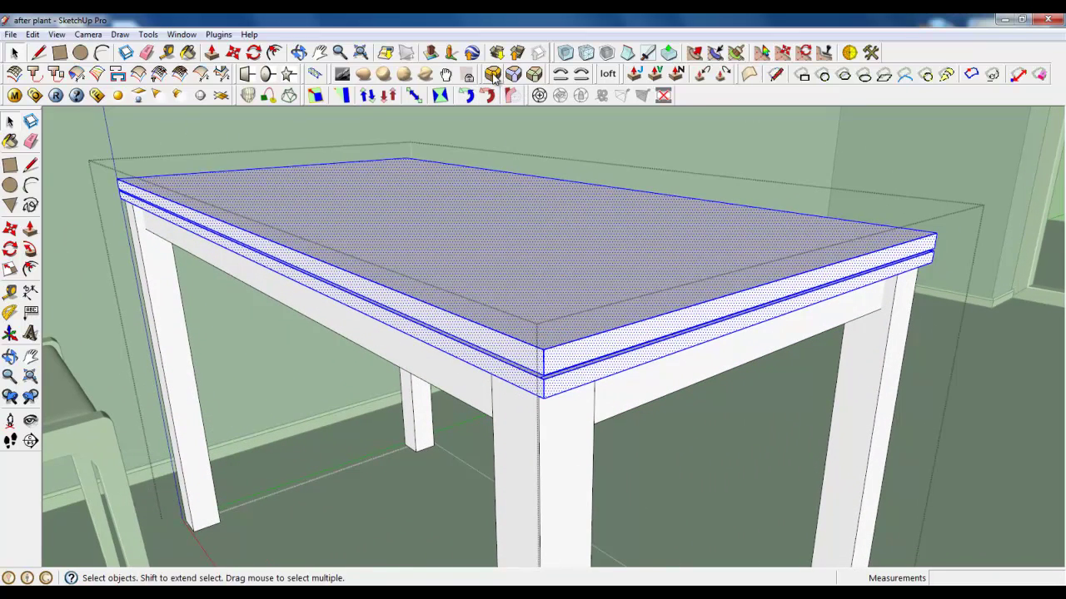
click(493, 75)
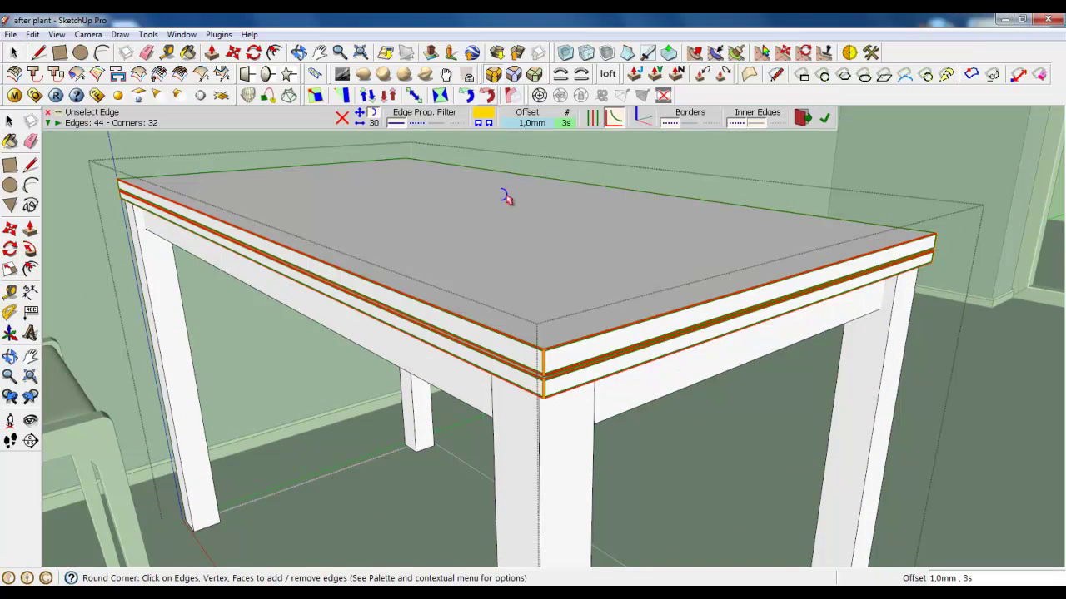
click(823, 119)
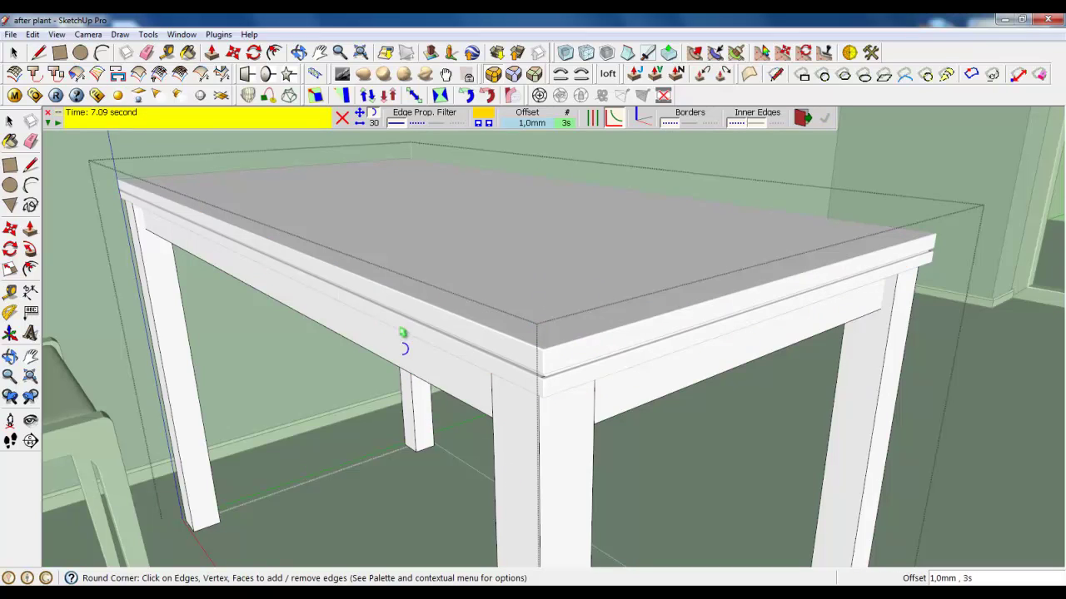
- Close the table group, with the chair in view
click(13, 51)
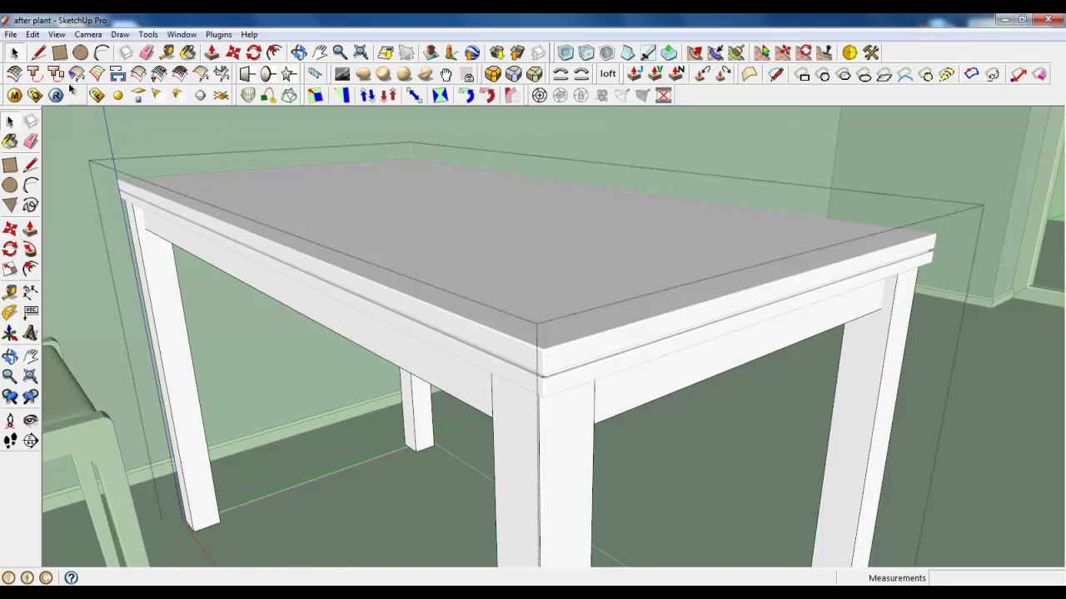
scroll(424, 230, down, 3)
middle_drag(424, 231, 674, 241)
right_click(676, 241)
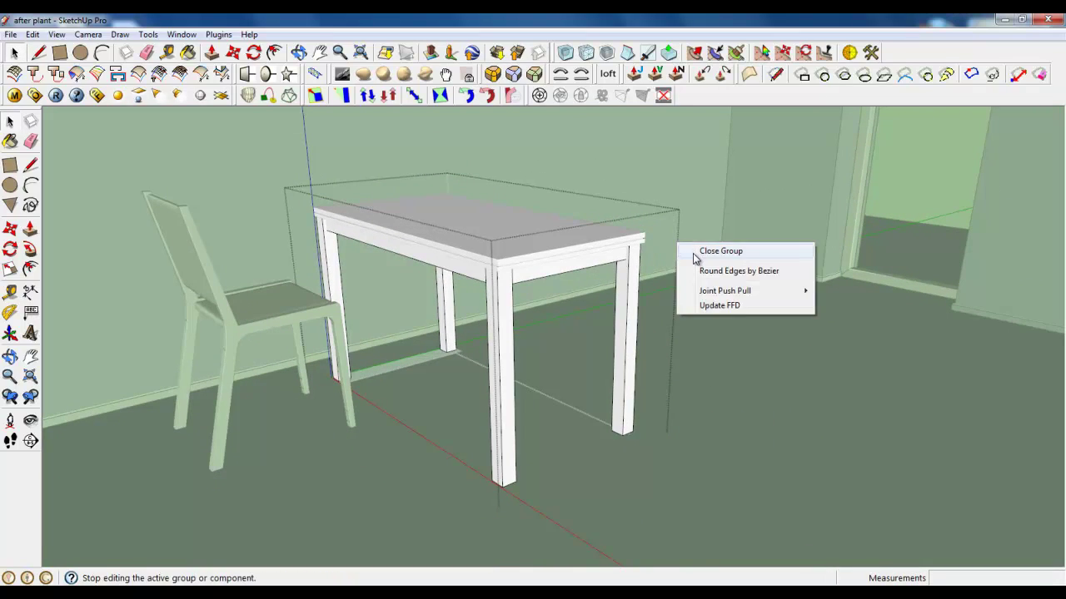
click(691, 251)
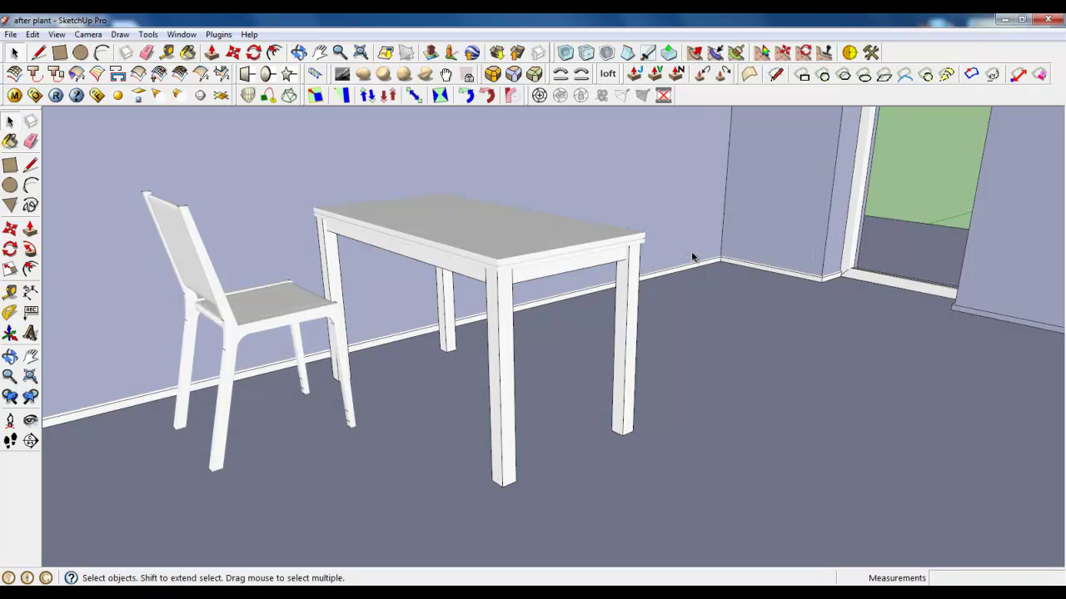